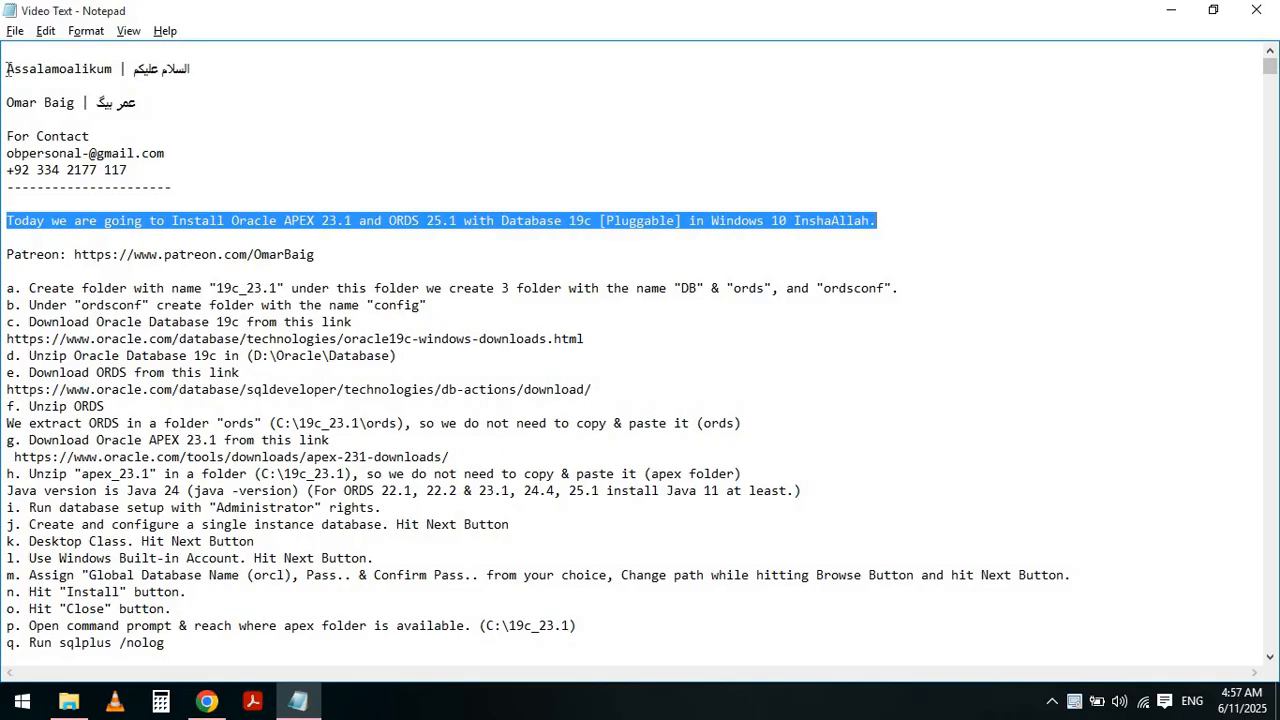
- Read through the setup notes, highlighting the Patreon line and the first folder-creation instruction
key(Left)
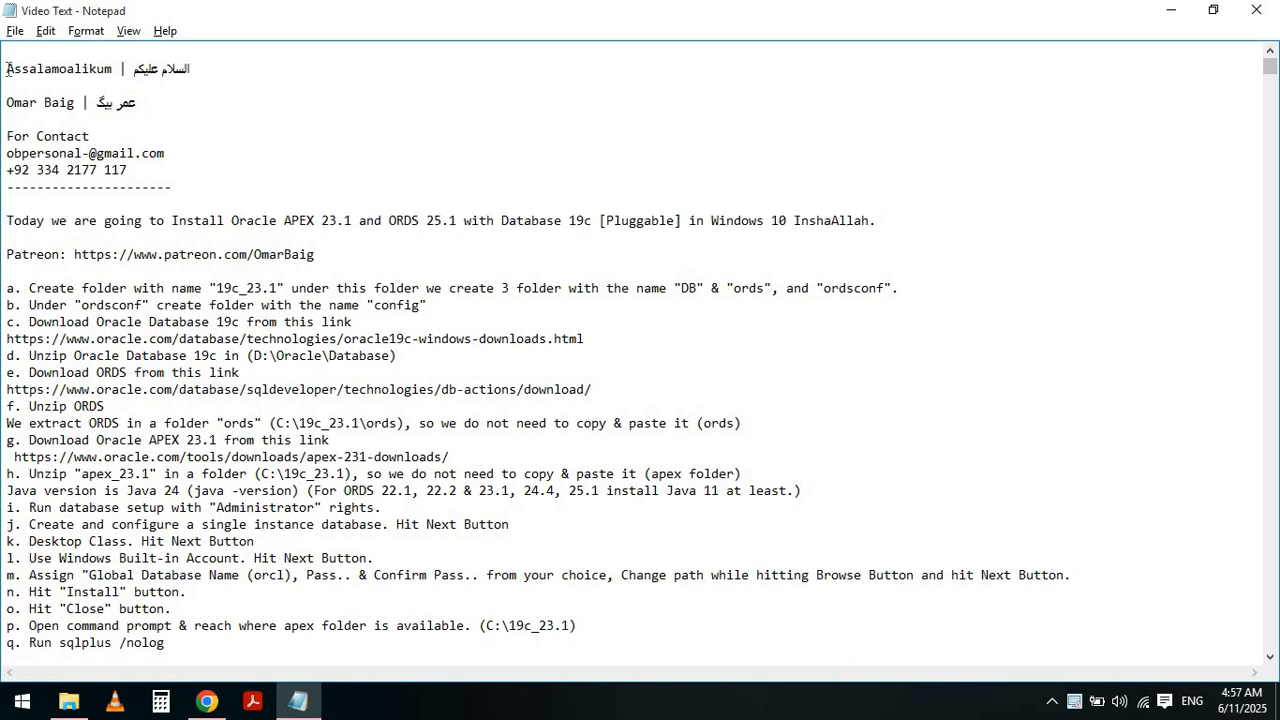
key(Down)
key(Down)
key(shift+End)
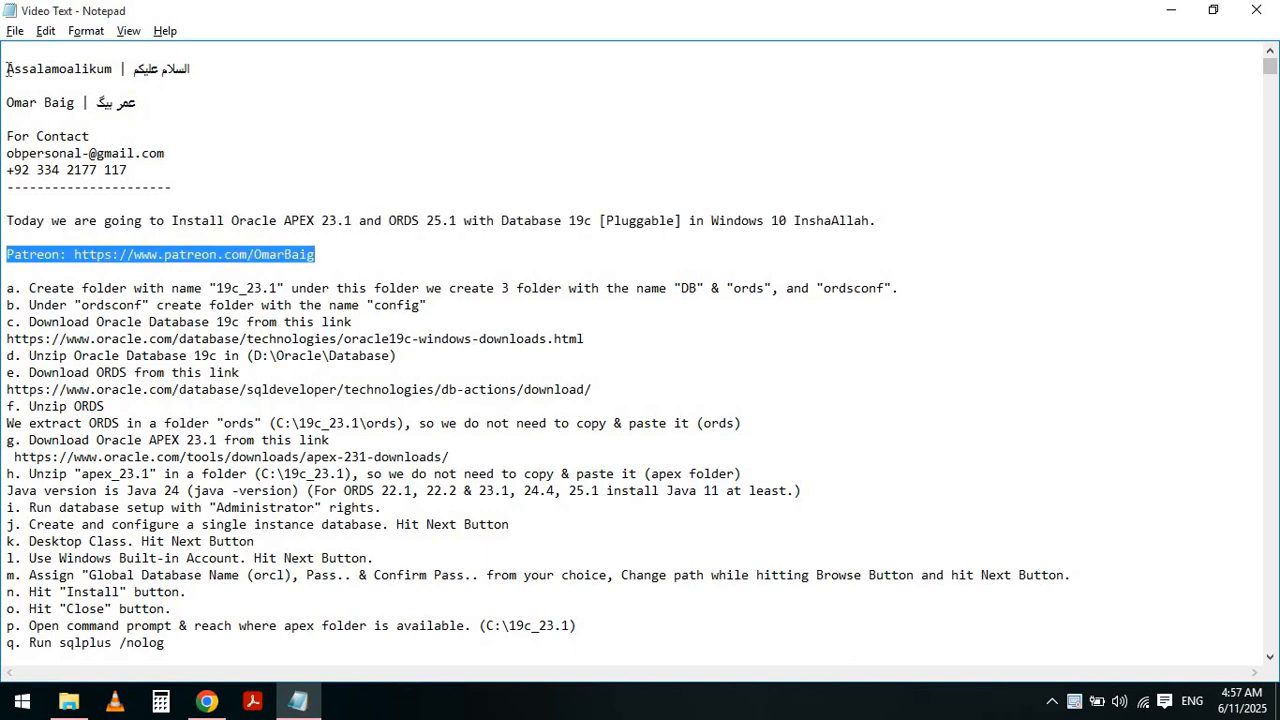
key(Left)
key(Down)
key(Down)
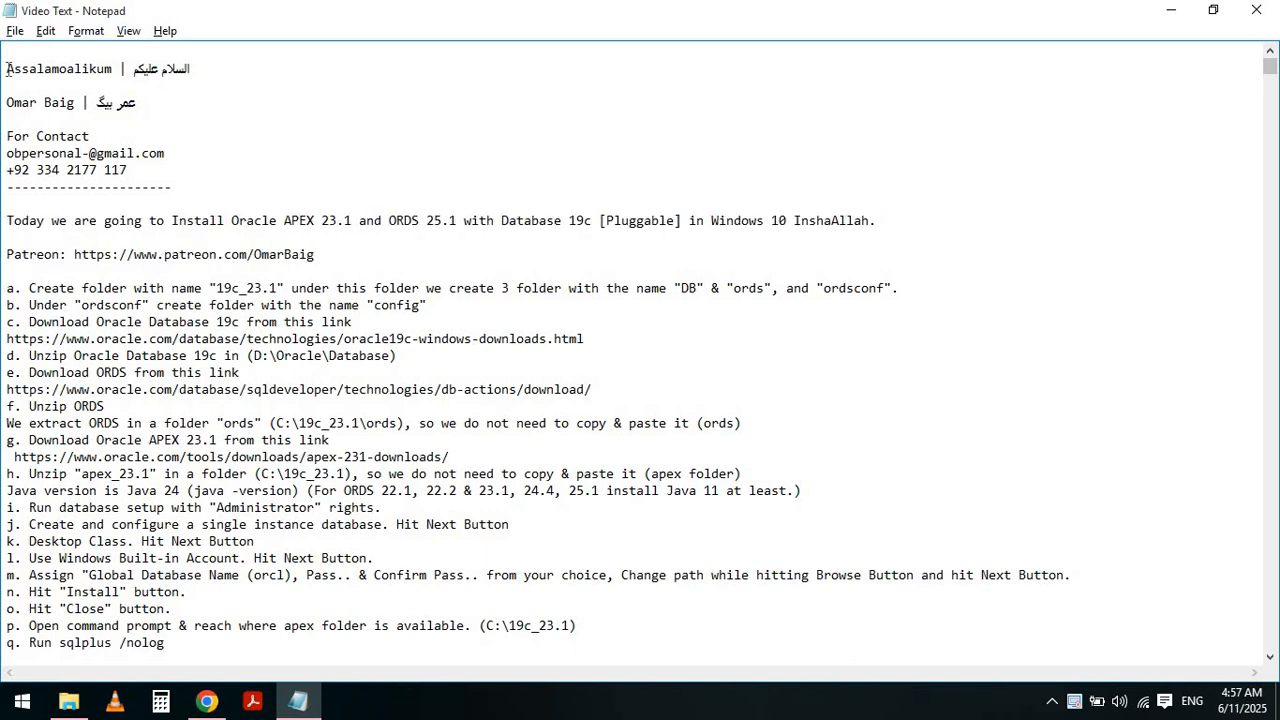
key(shift+End)
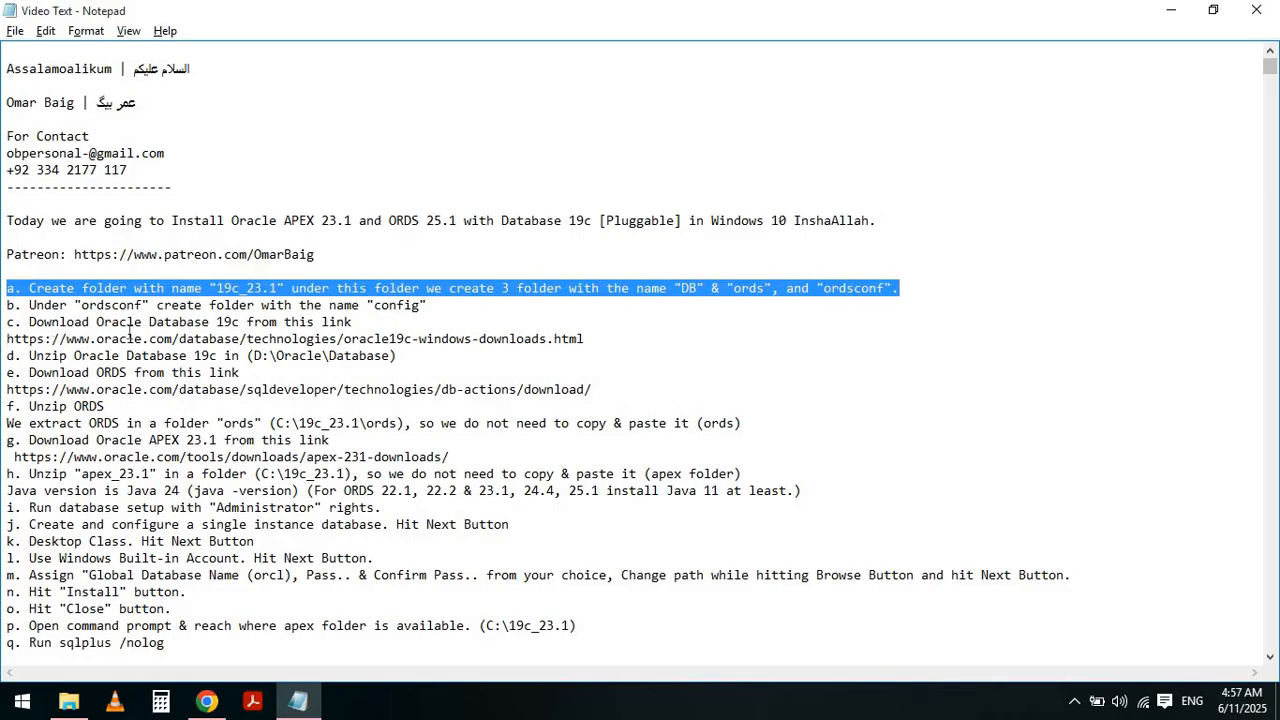
- Create a new folder named 19c_23.1 on Local Disk (C:) and open it
click(69, 700)
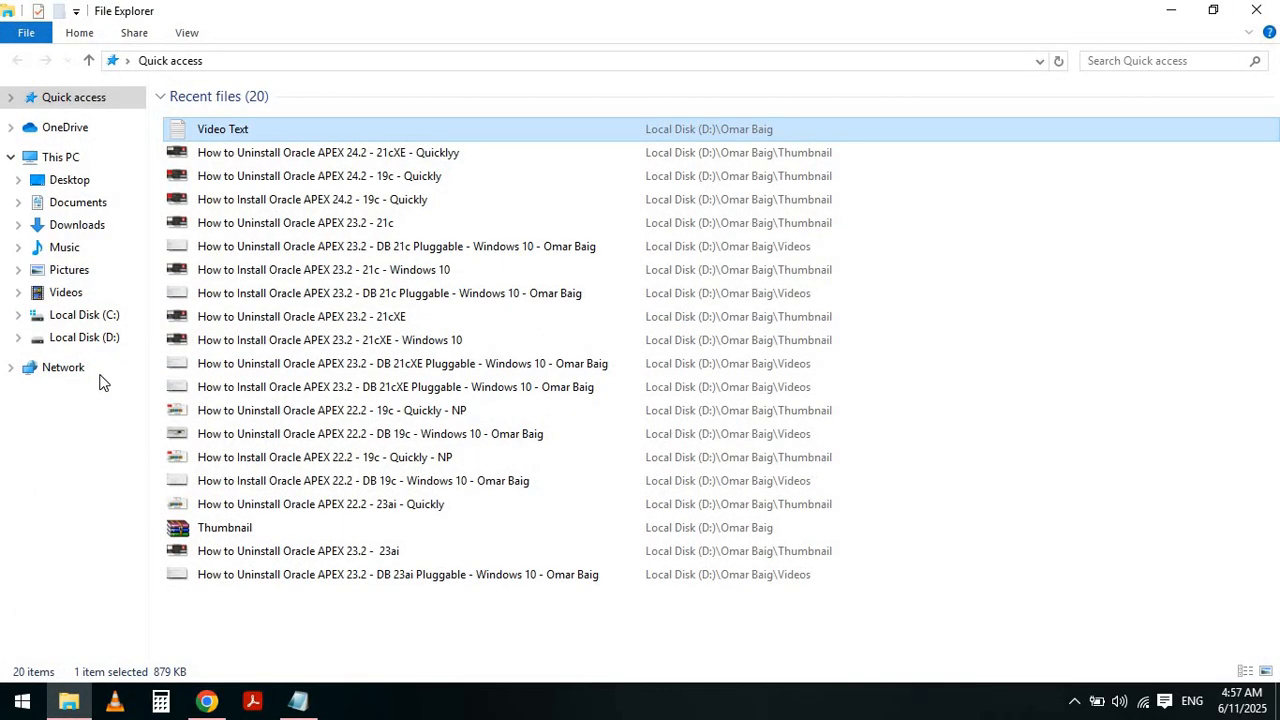
click(100, 316)
right_click(341, 418)
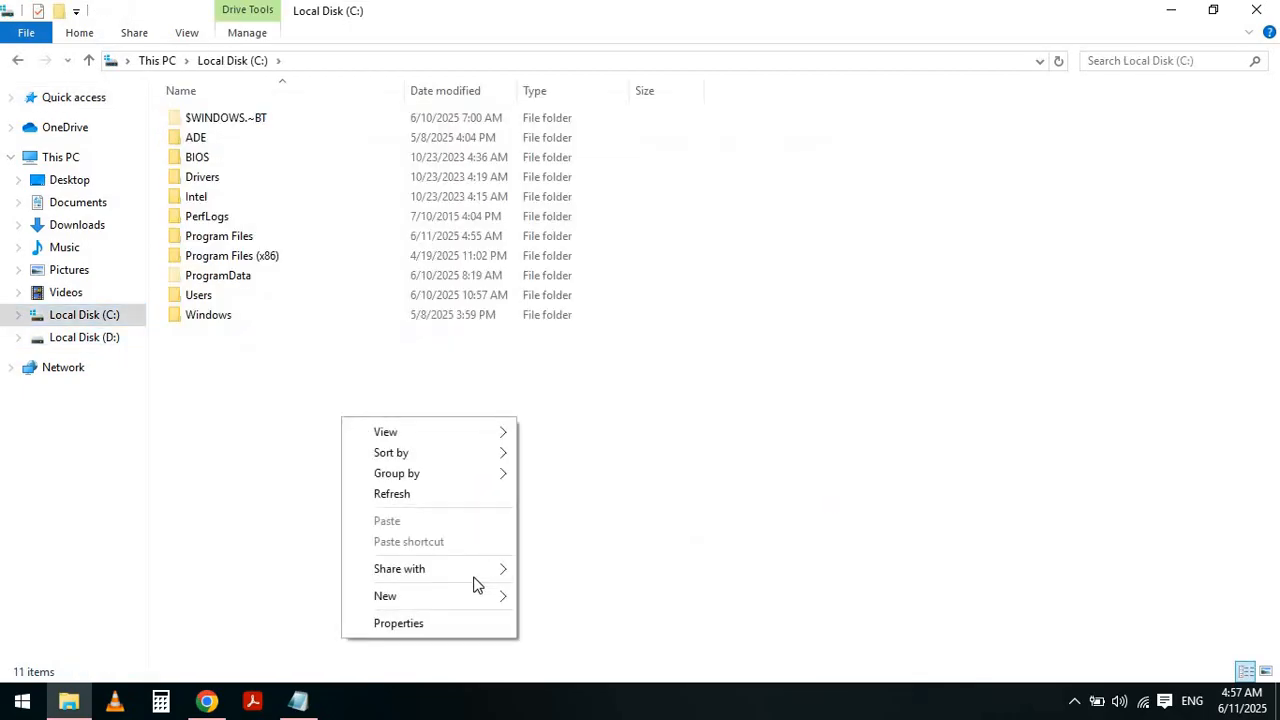
mouse_move(461, 598)
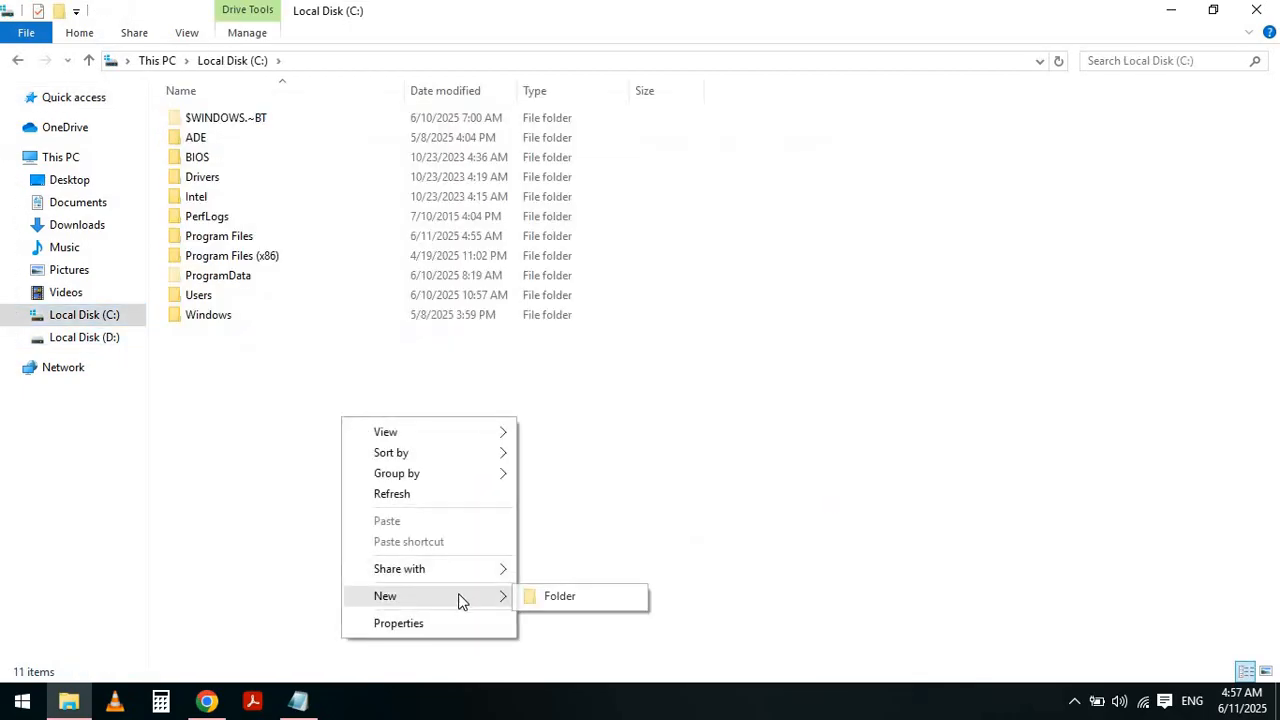
click(554, 600)
text(19c_23.1)
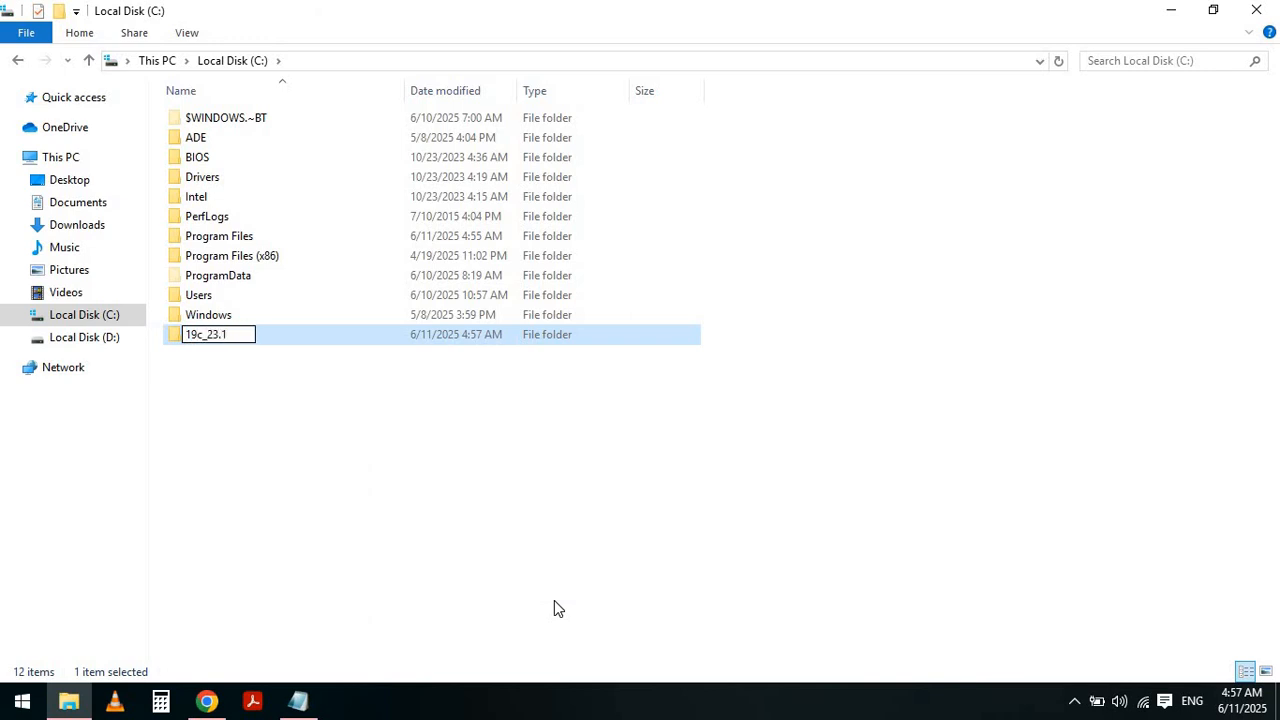
key(Return)
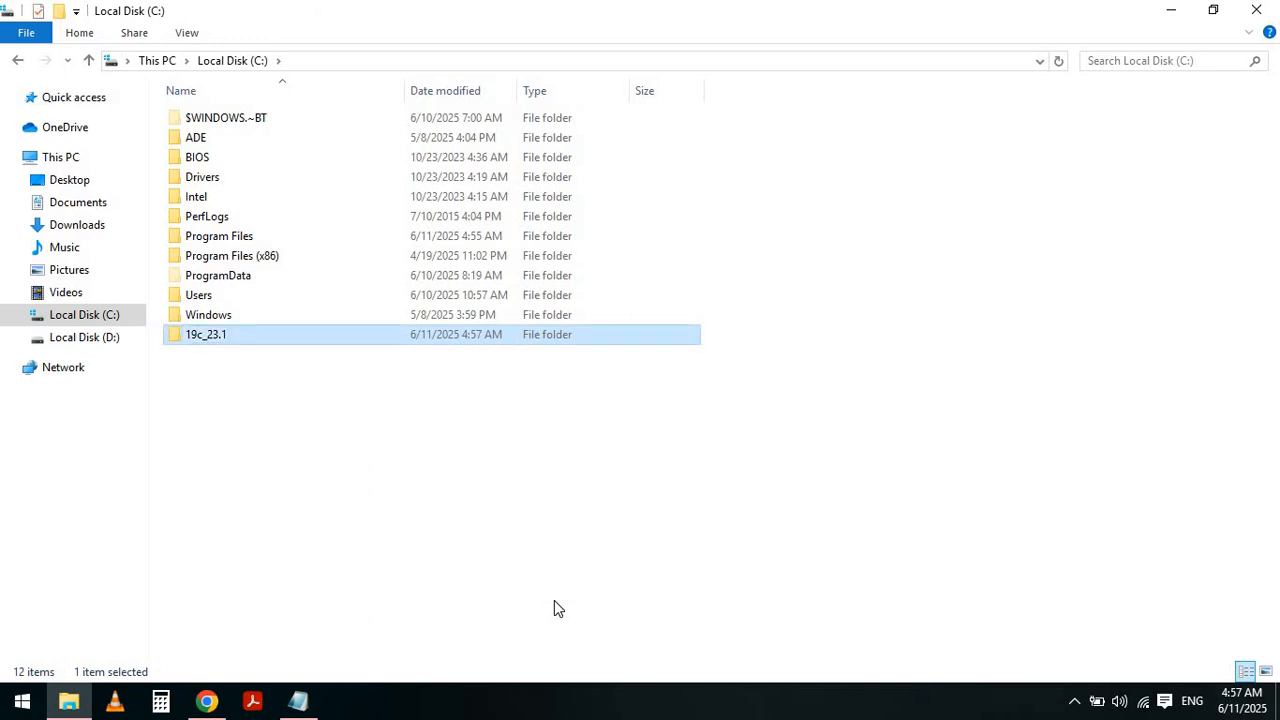
key(Return)
- Create a new folder named DB inside 19c_23.1
right_click(597, 304)
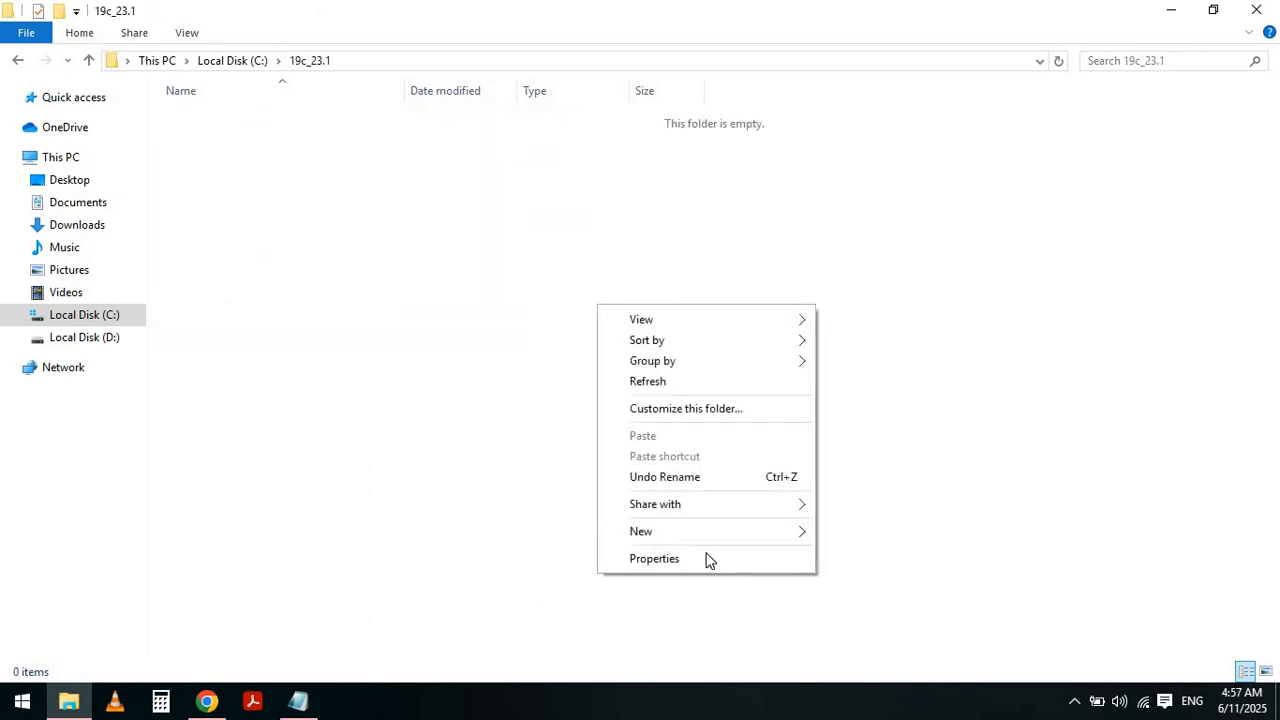
mouse_move(700, 531)
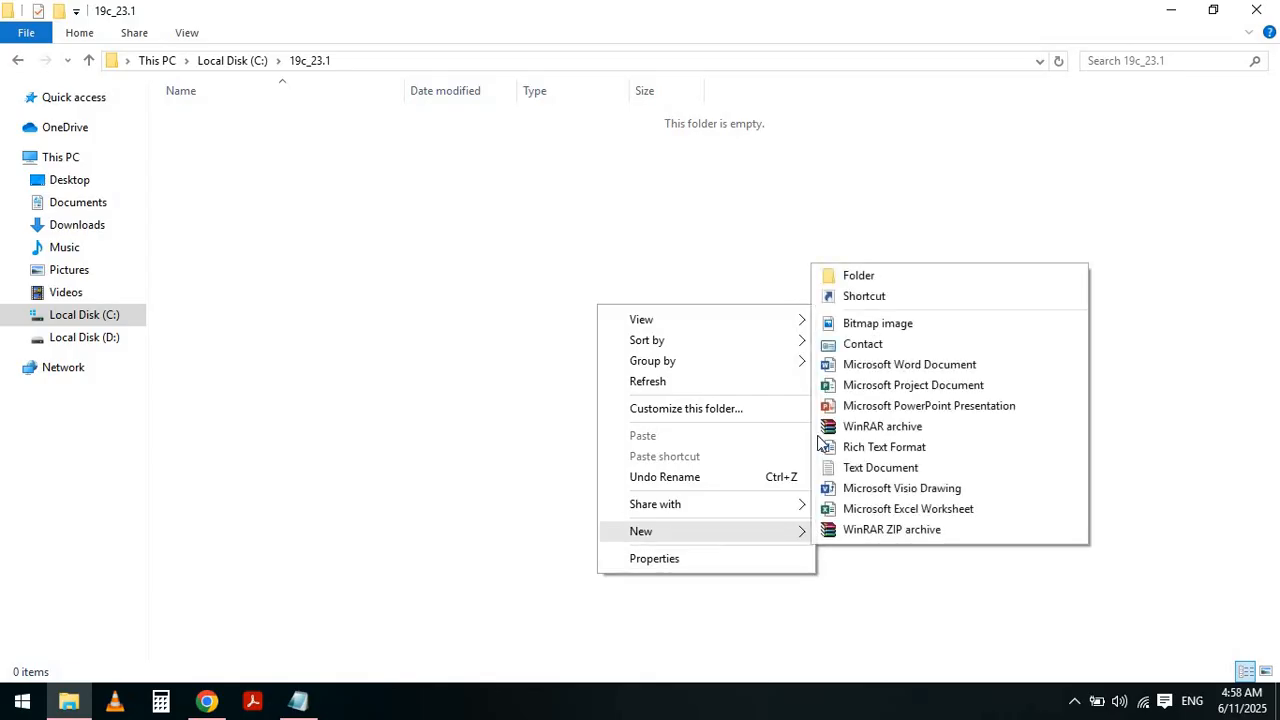
click(884, 274)
text(DB)
key(Return)
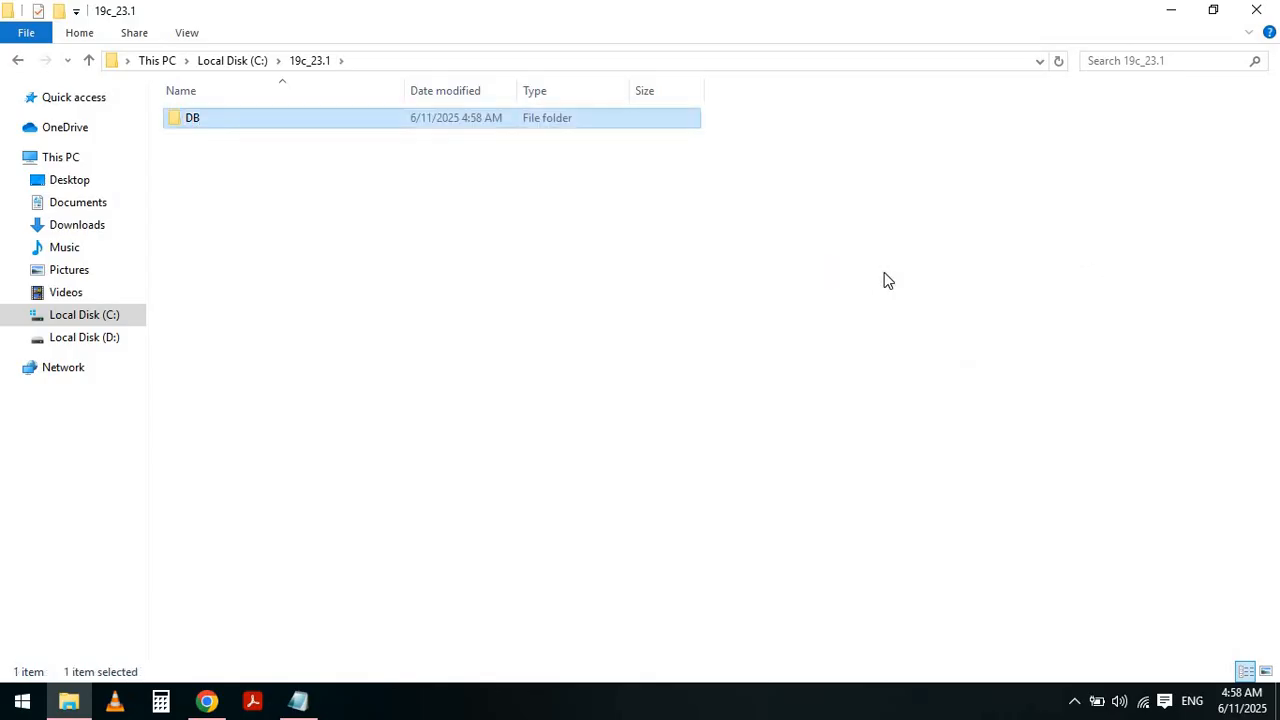
- Create a second folder named ords inside 19c_23.1
right_click(884, 274)
mouse_move(909, 503)
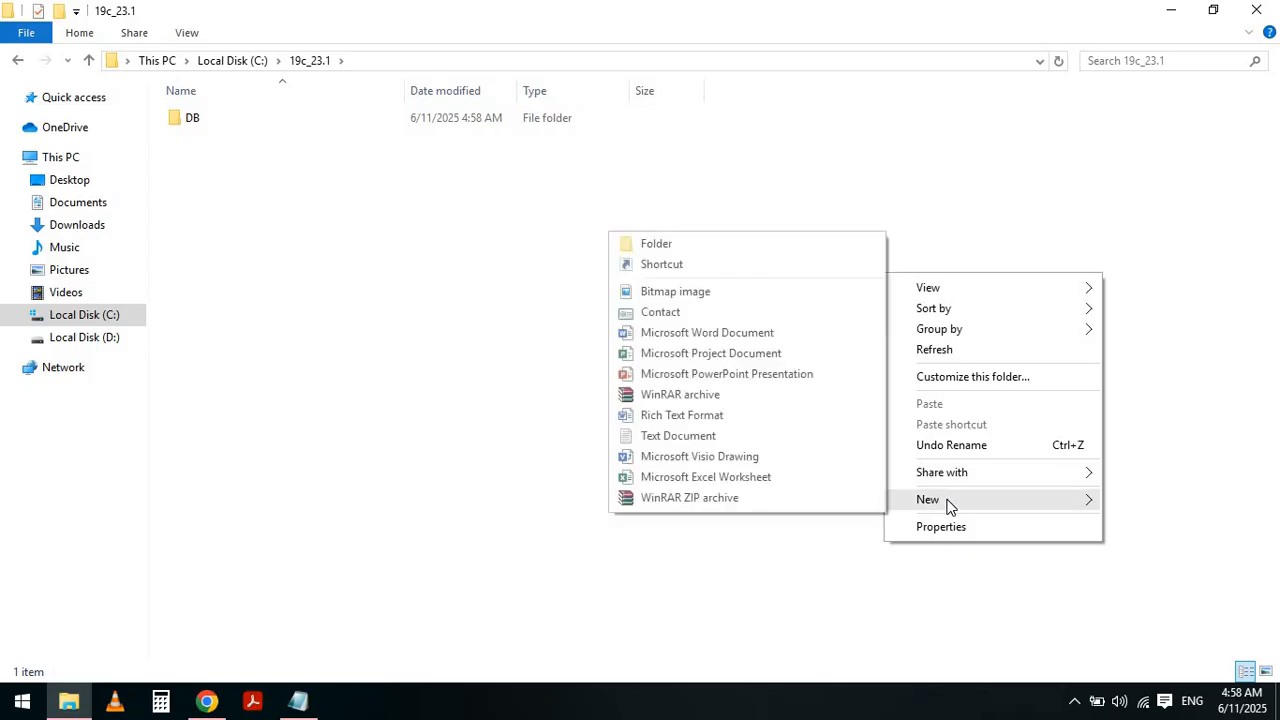
click(748, 245)
text(o)
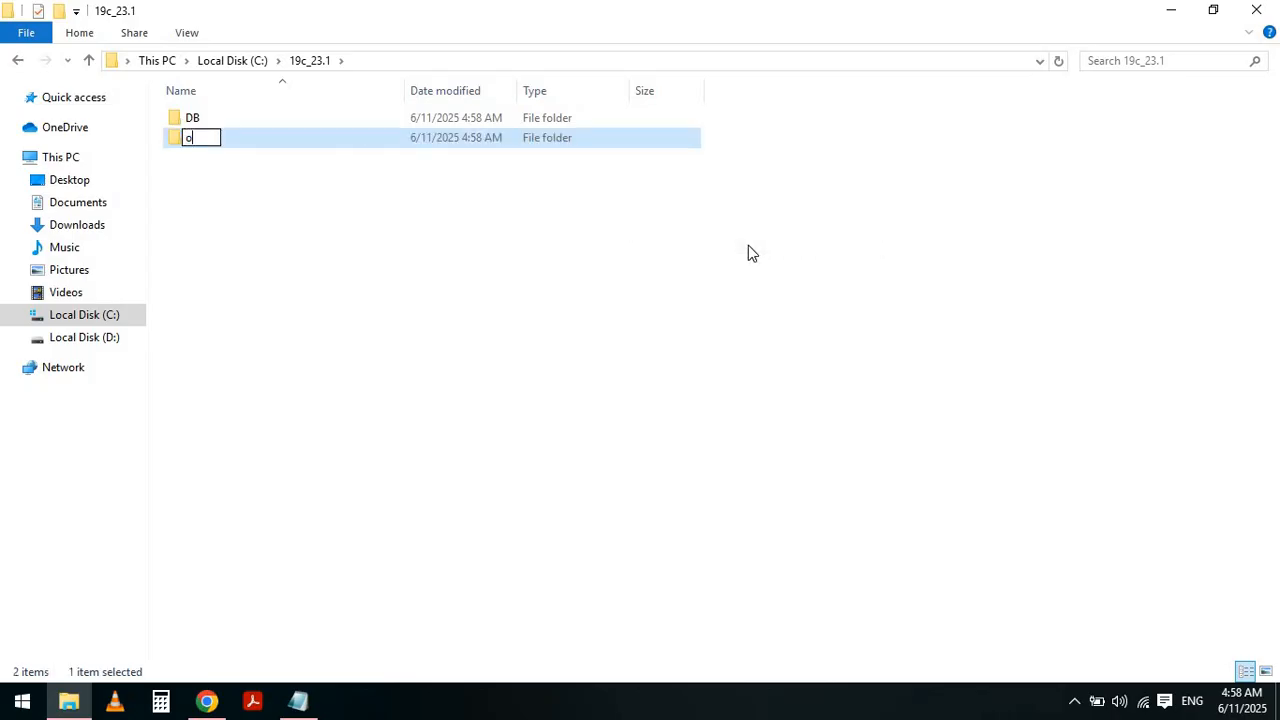
text(rds)
key(Return)
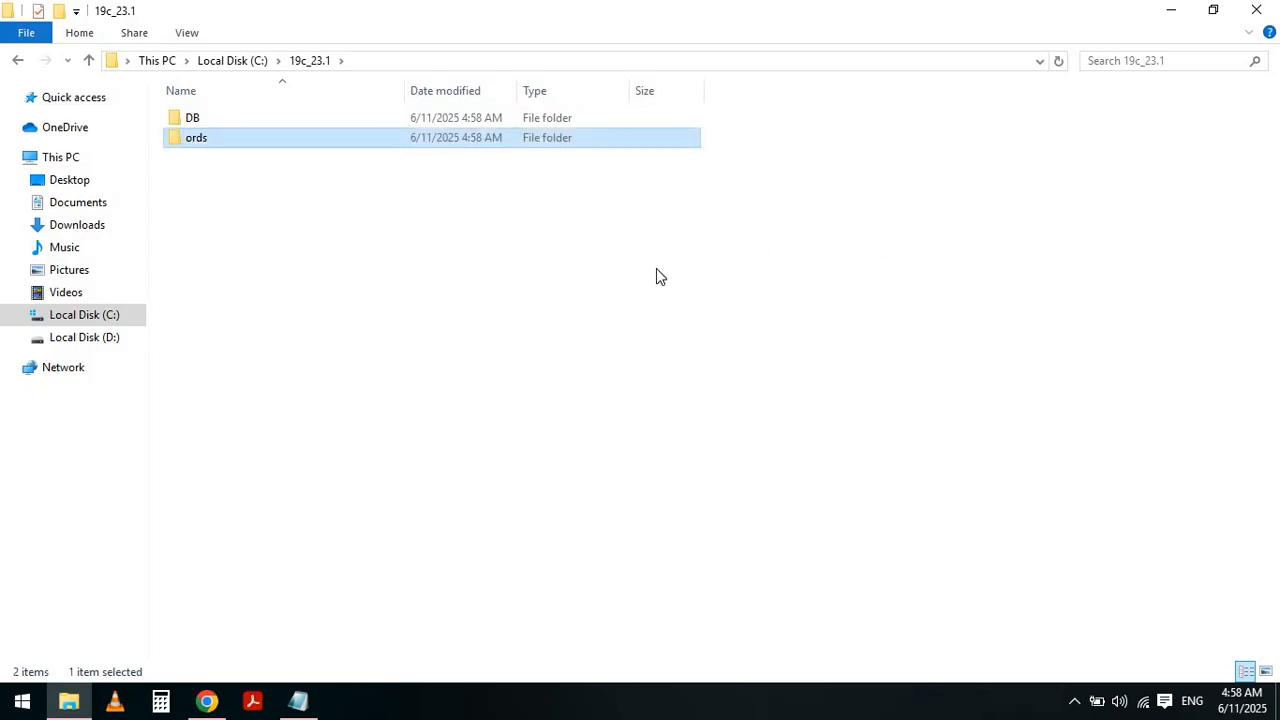
- Create a third folder named ordsconf inside 19c_23.1
right_click(656, 268)
mouse_move(708, 496)
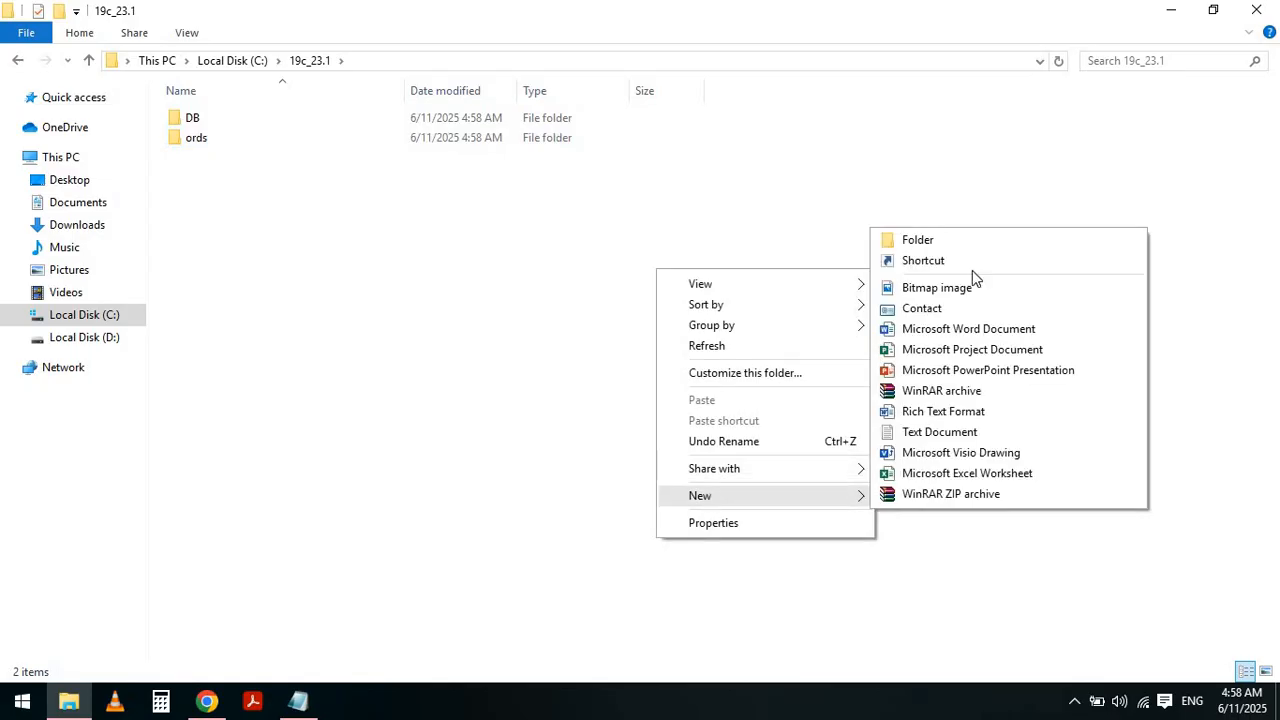
click(937, 246)
text(or)
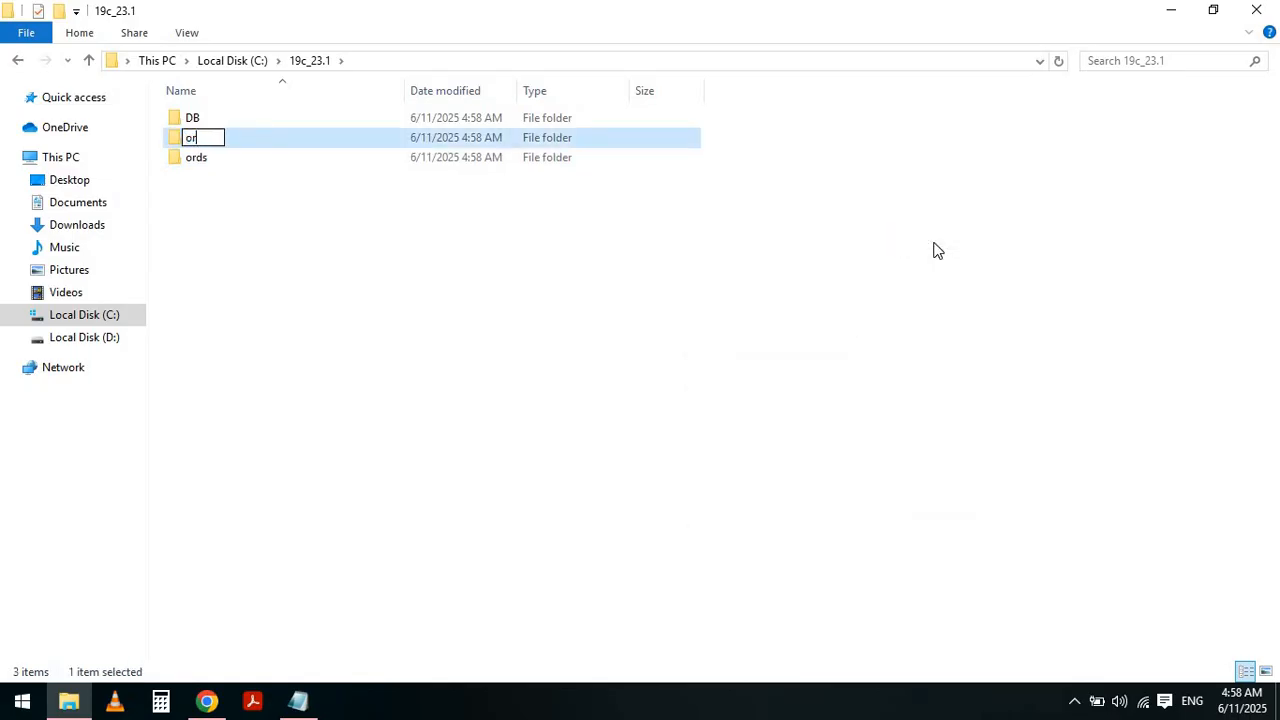
text(dsconf)
key(Return)
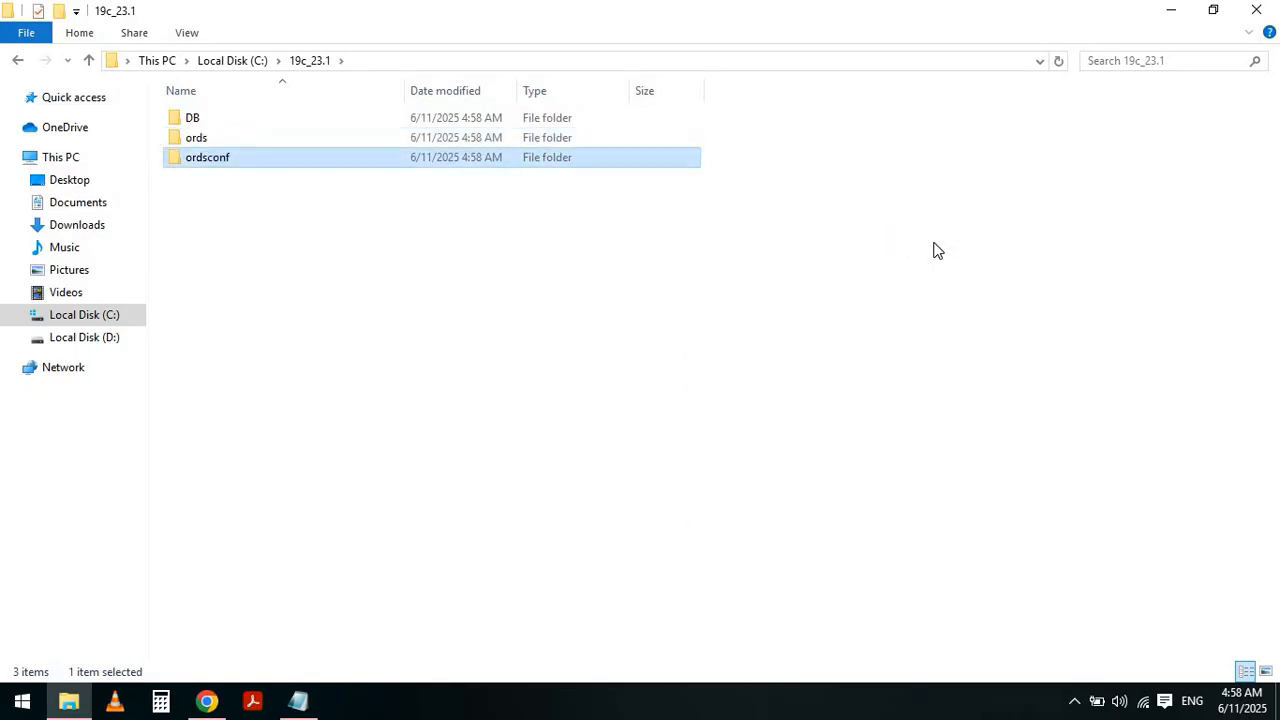
- Following the next instruction in the notes, create a subfolder named config inside ordsconf
key(alt+Tab)
key(Home)
key(Down)
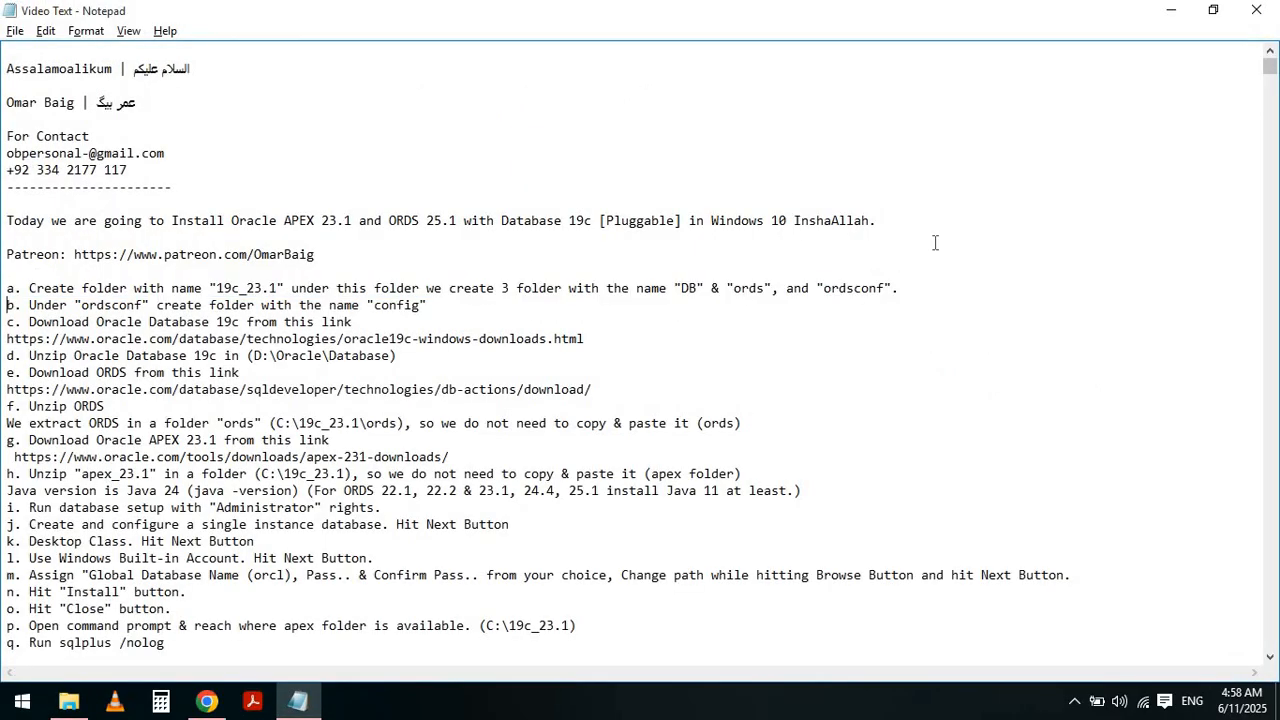
key(shift+End)
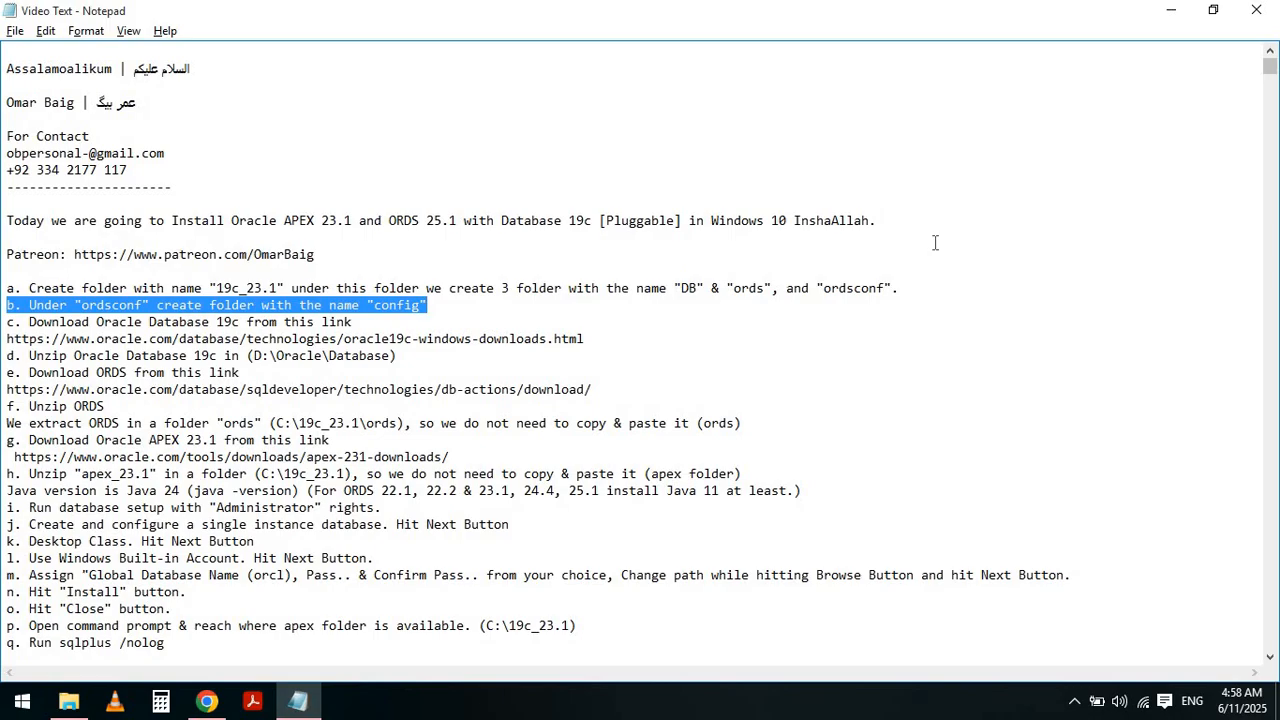
key(alt+Tab)
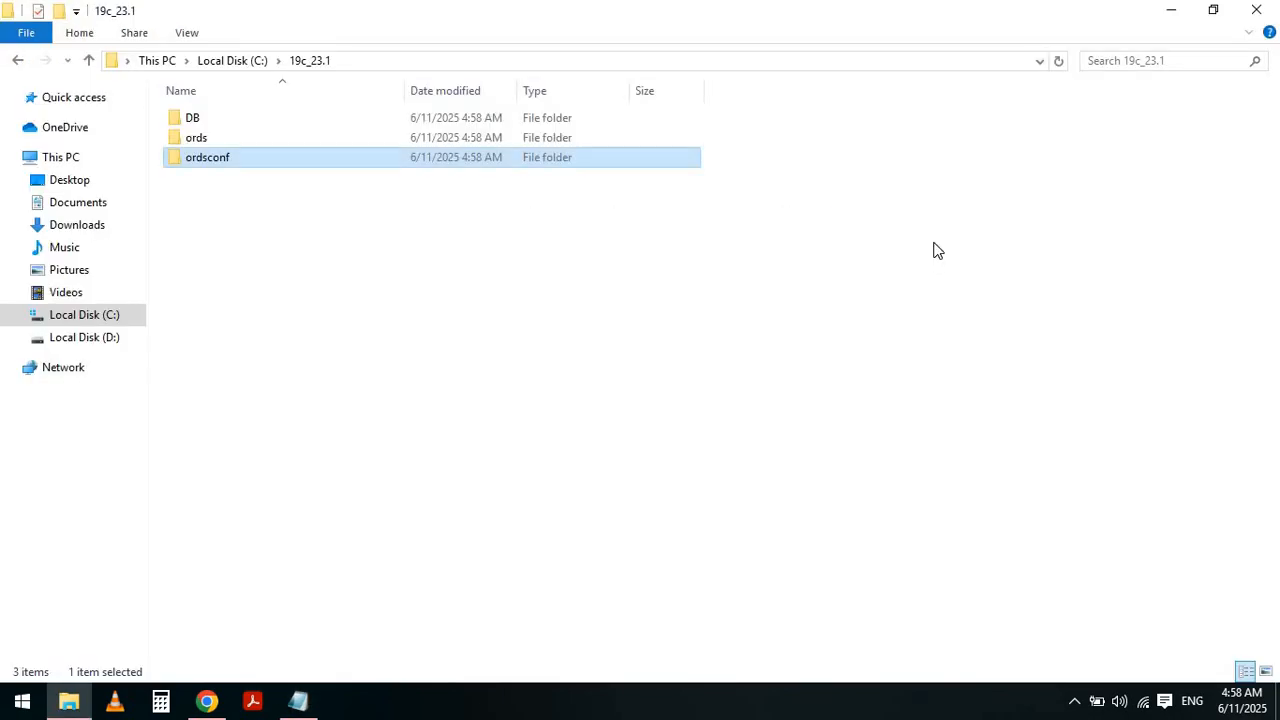
double_click(283, 163)
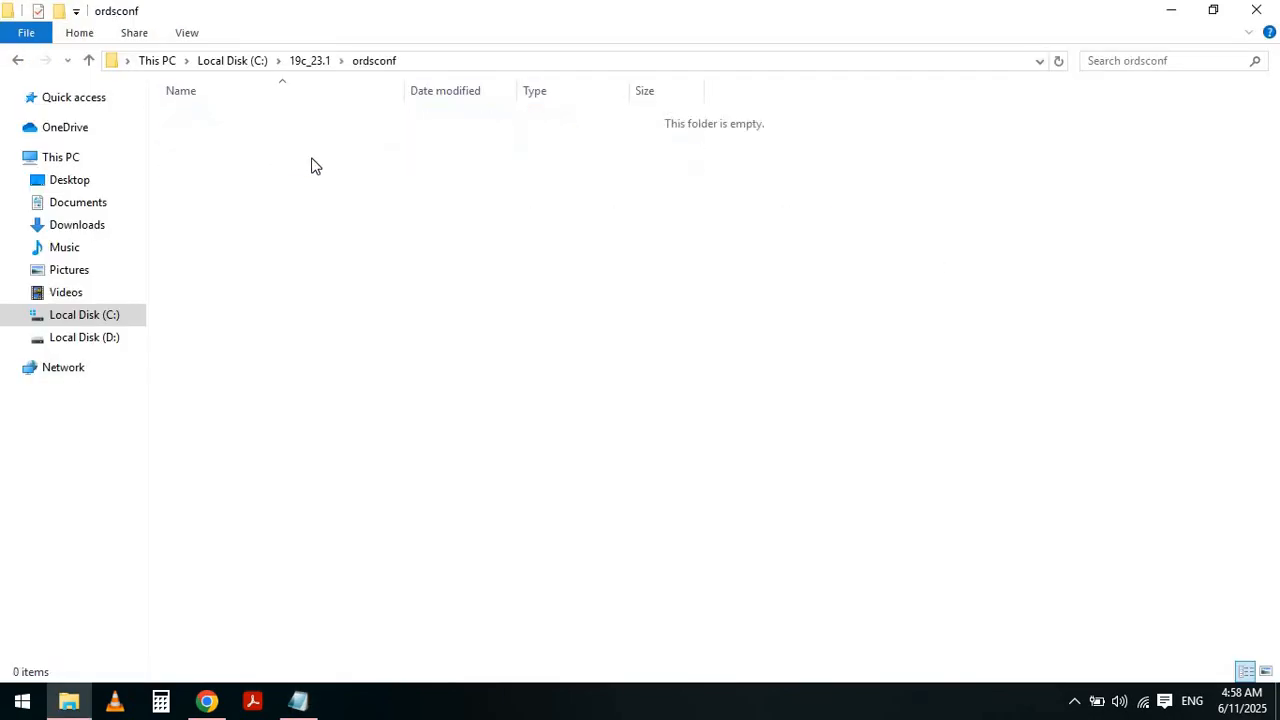
right_click(311, 158)
mouse_move(372, 387)
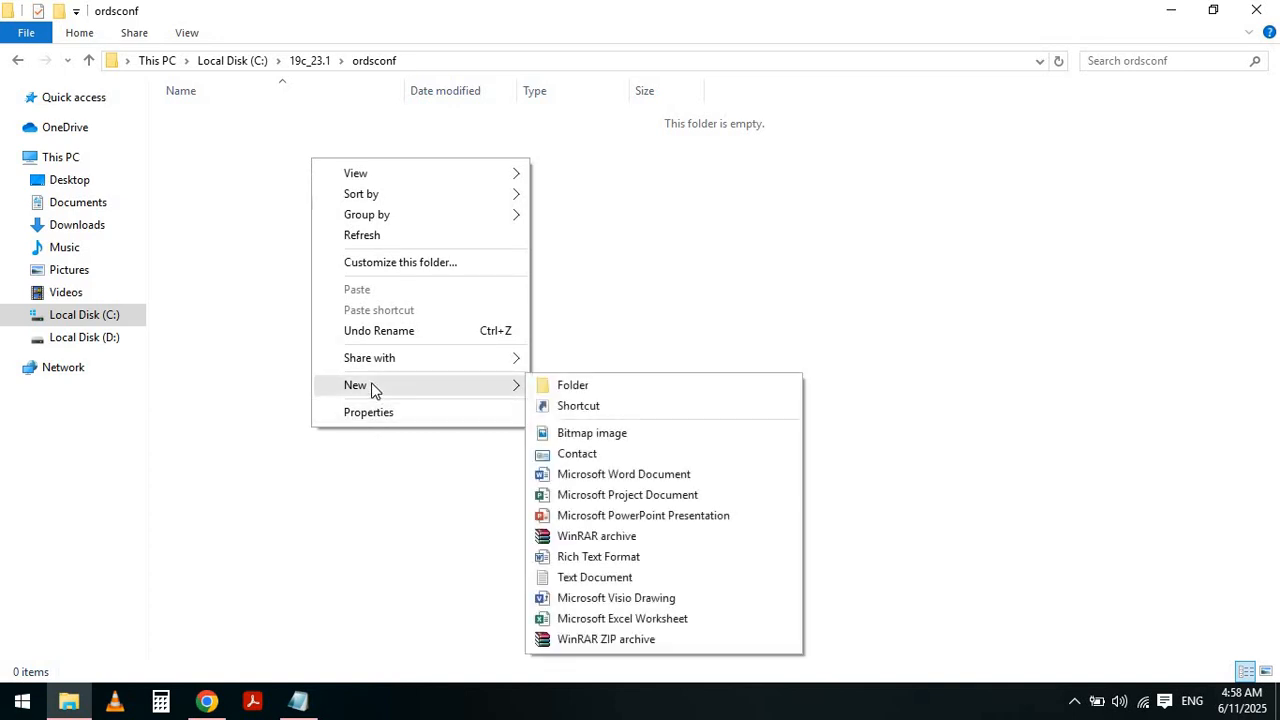
click(603, 387)
text(config)
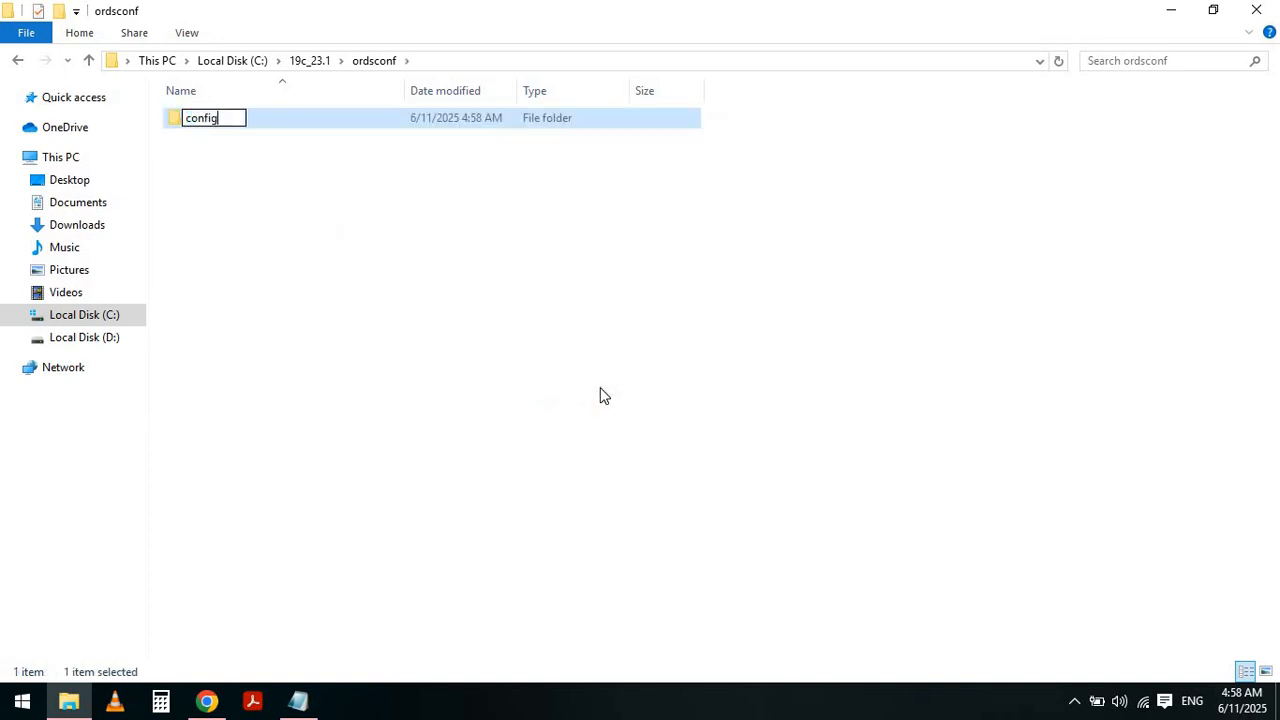
key(Return)
- Open the Oracle Database 19c Windows downloads link from the notes in a new browser tab
key(alt+Tab)
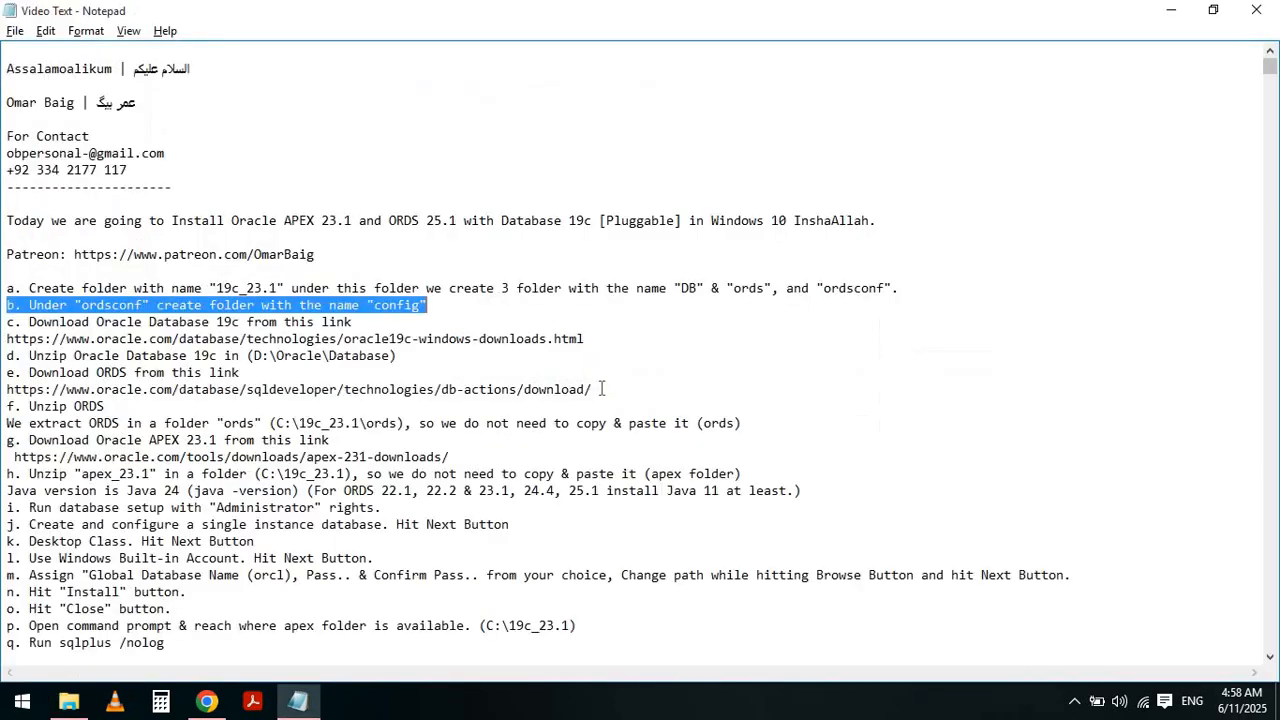
key(Left)
key(Down)
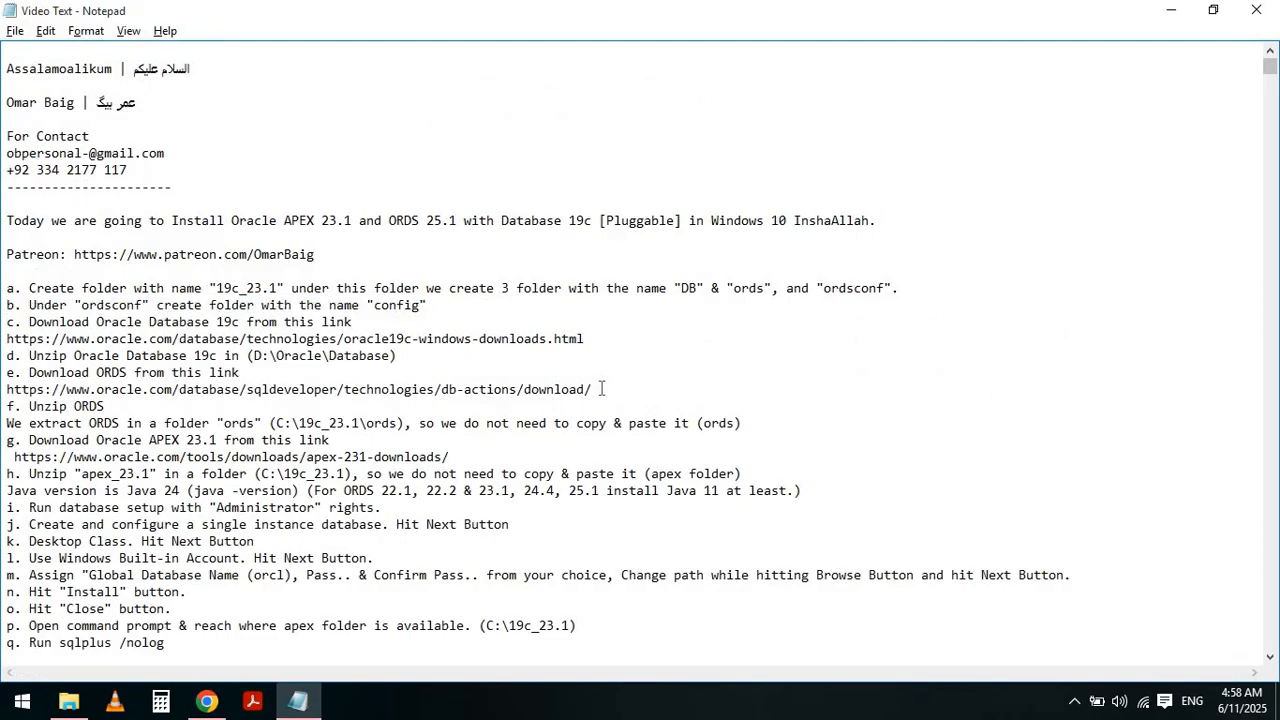
key(shift+End)
key(Left)
key(Down)
key(shift+End)
key(ctrl+c)
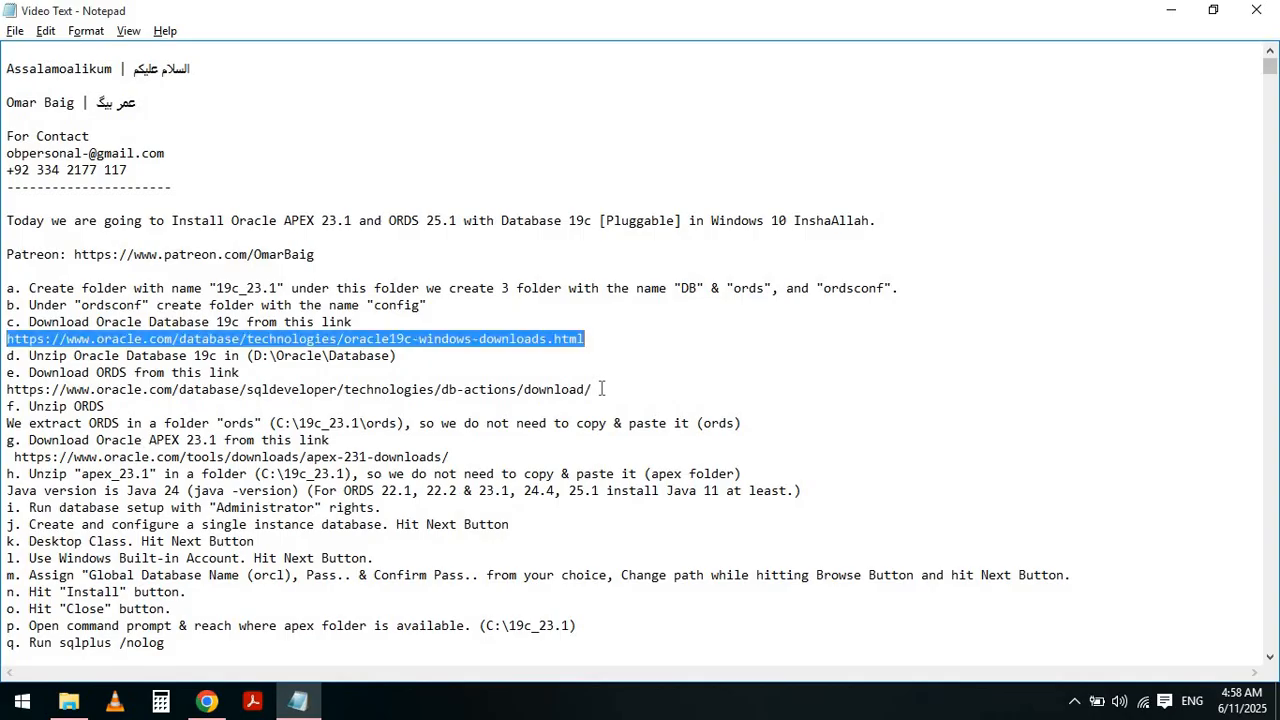
key(alt+Tab)
key(alt+Tab)
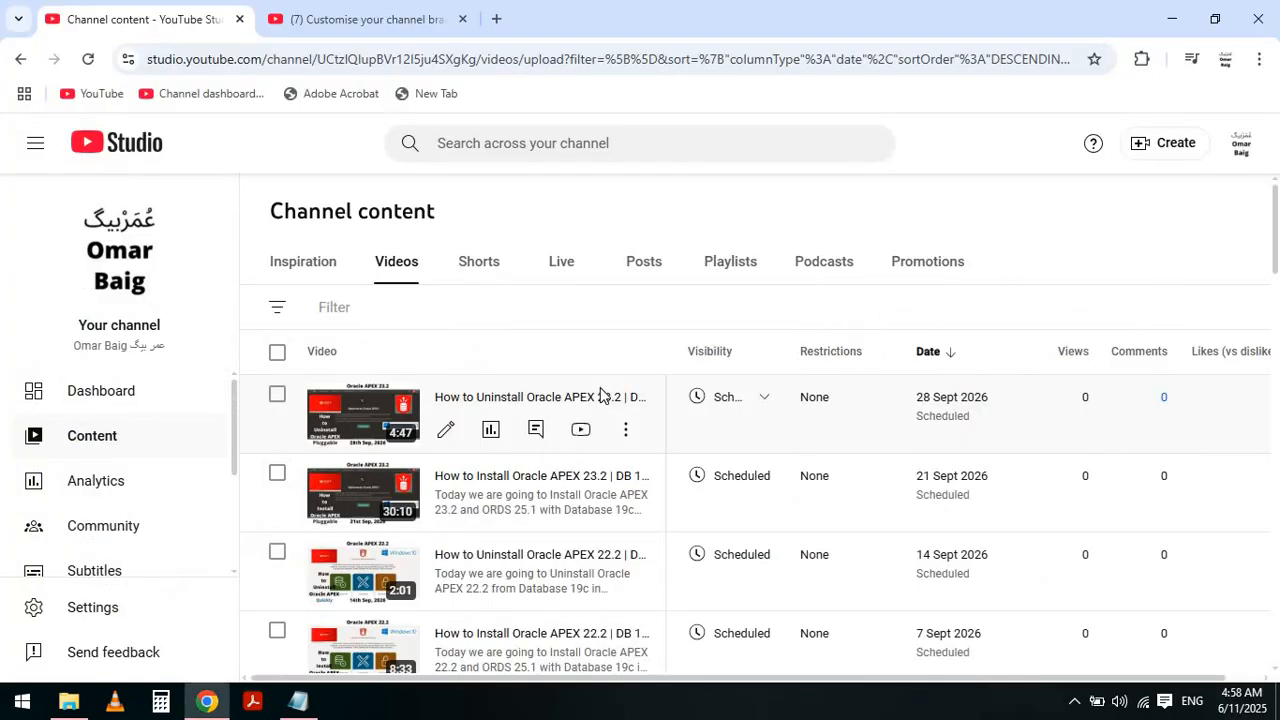
key(ctrl+t)
key(ctrl+v)
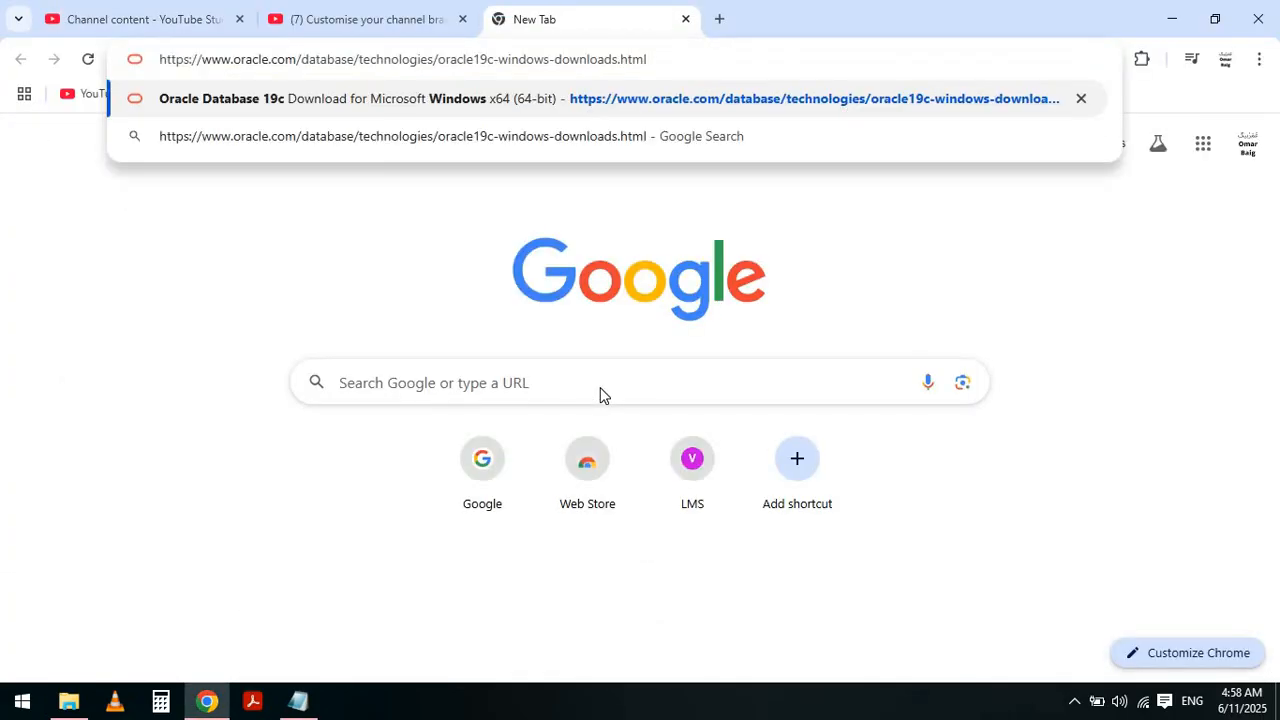
key(Return)
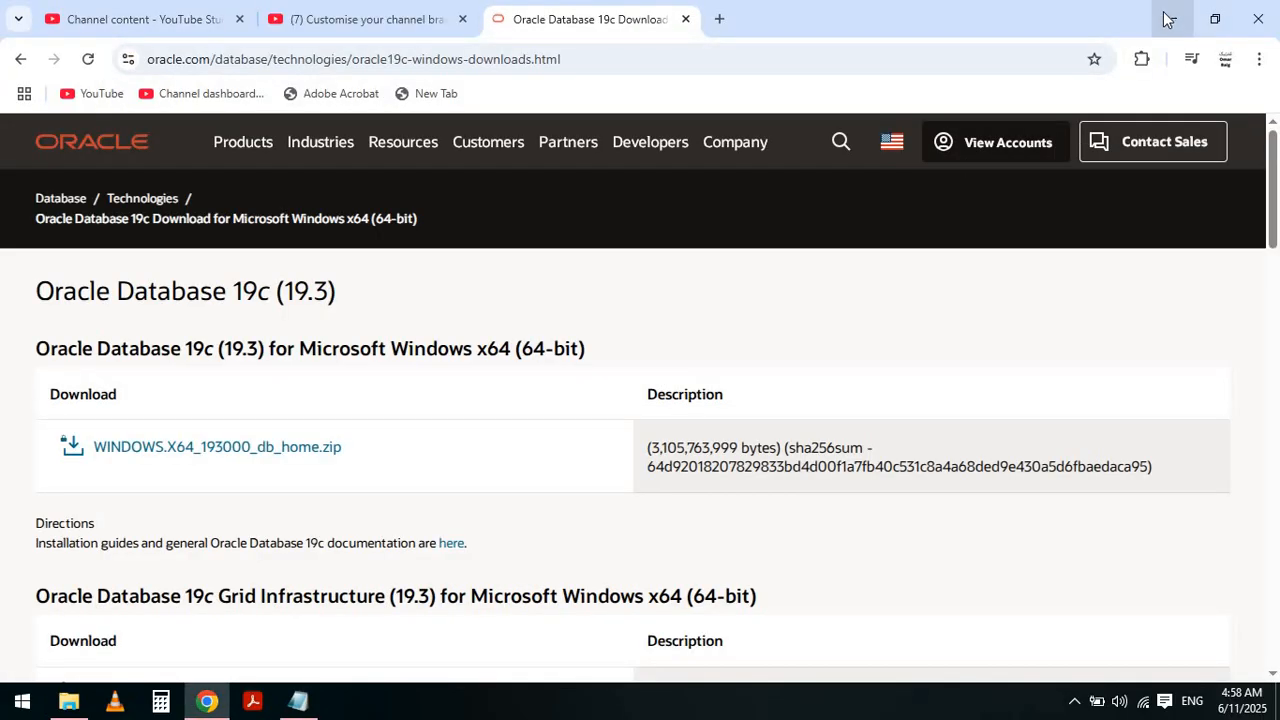
- Minimize the browser and File Explorer windows and return to the notes at the unzip instruction
click(1168, 19)
click(1164, 14)
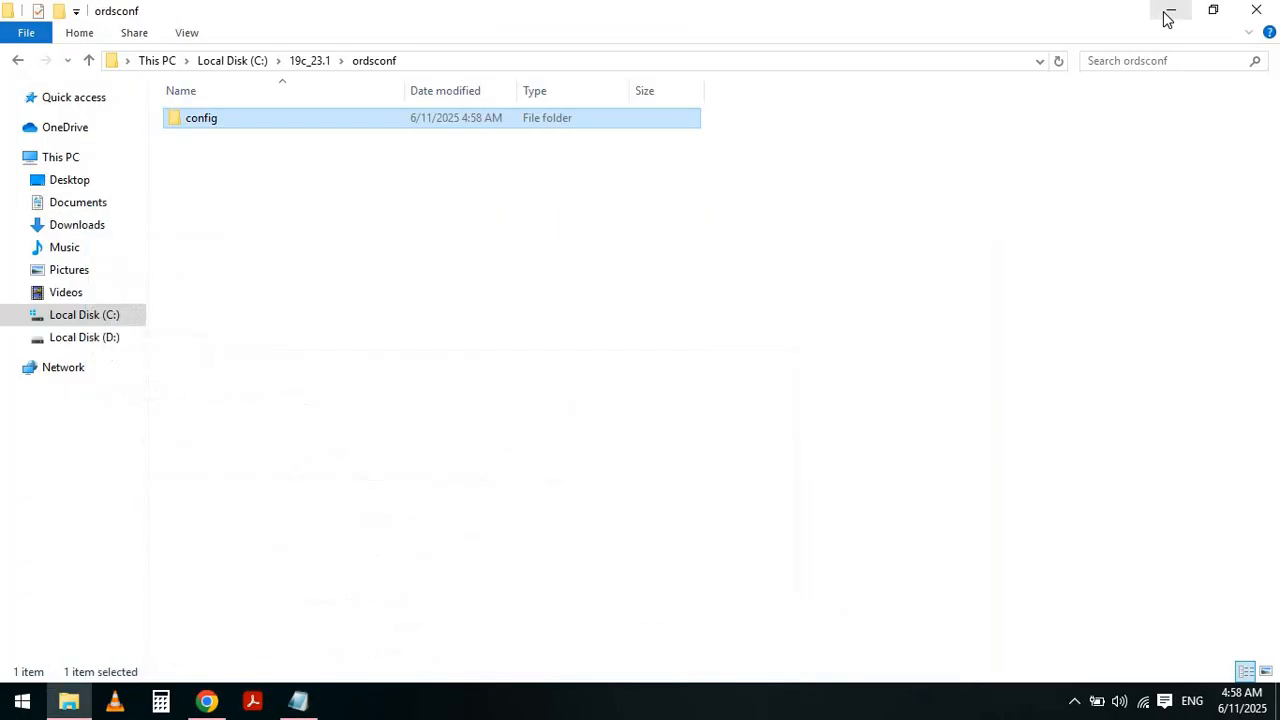
click(1168, 12)
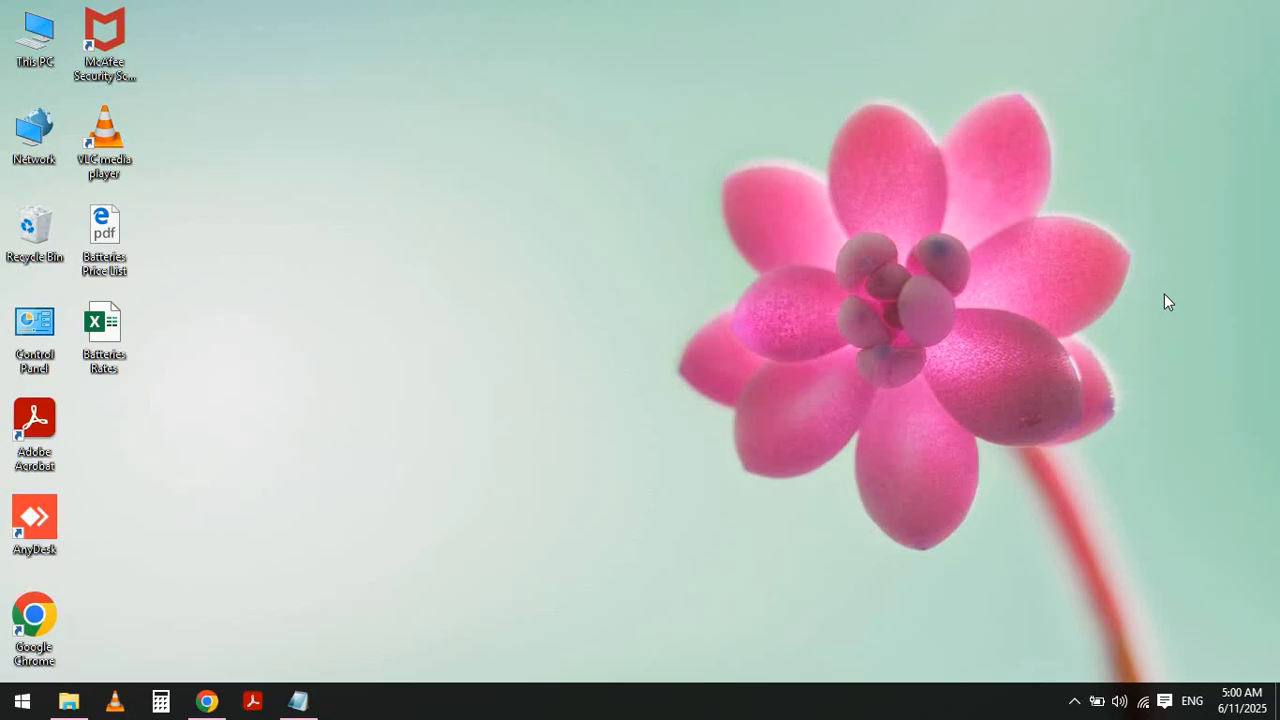
key(alt+Tab)
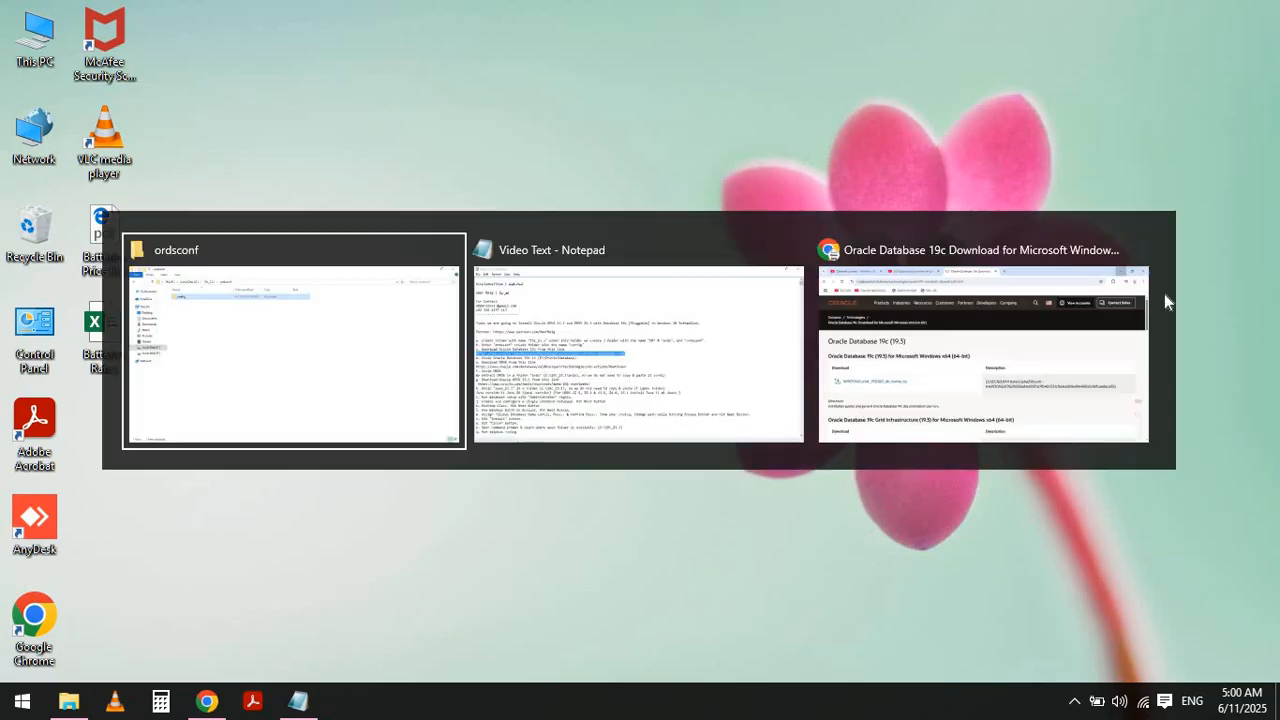
key(alt+Tab)
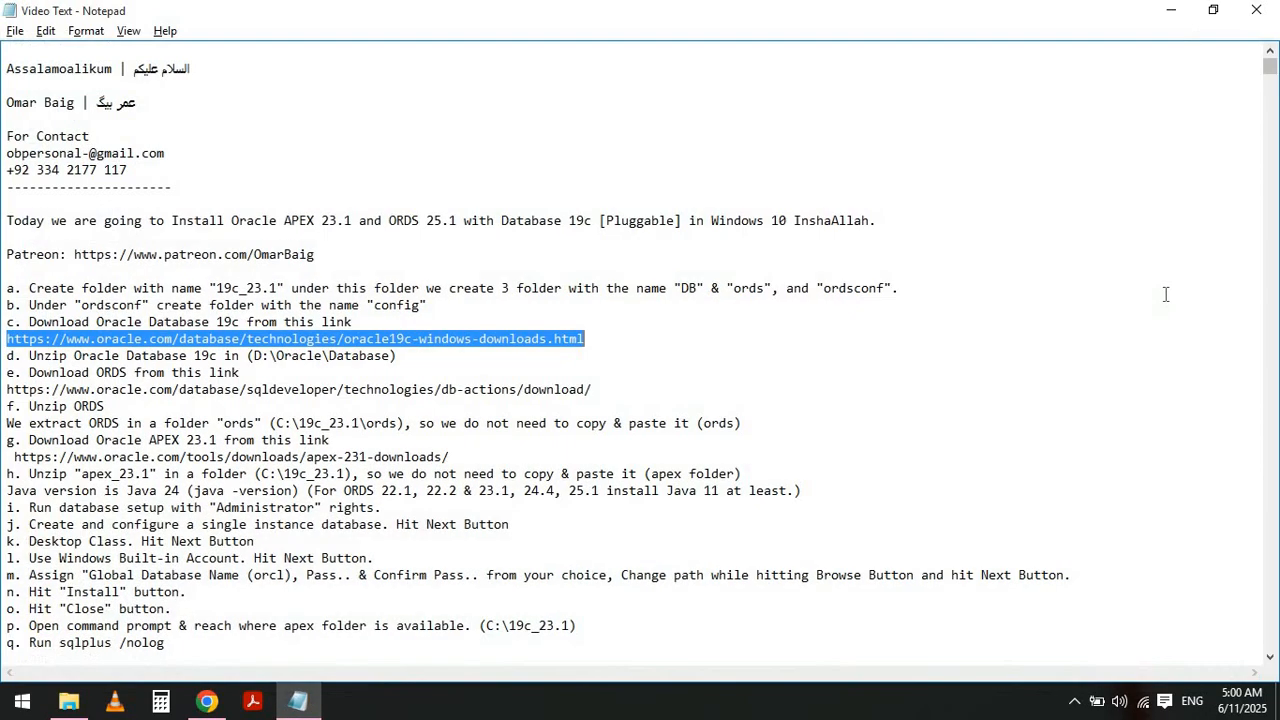
key(Left)
key(Down)
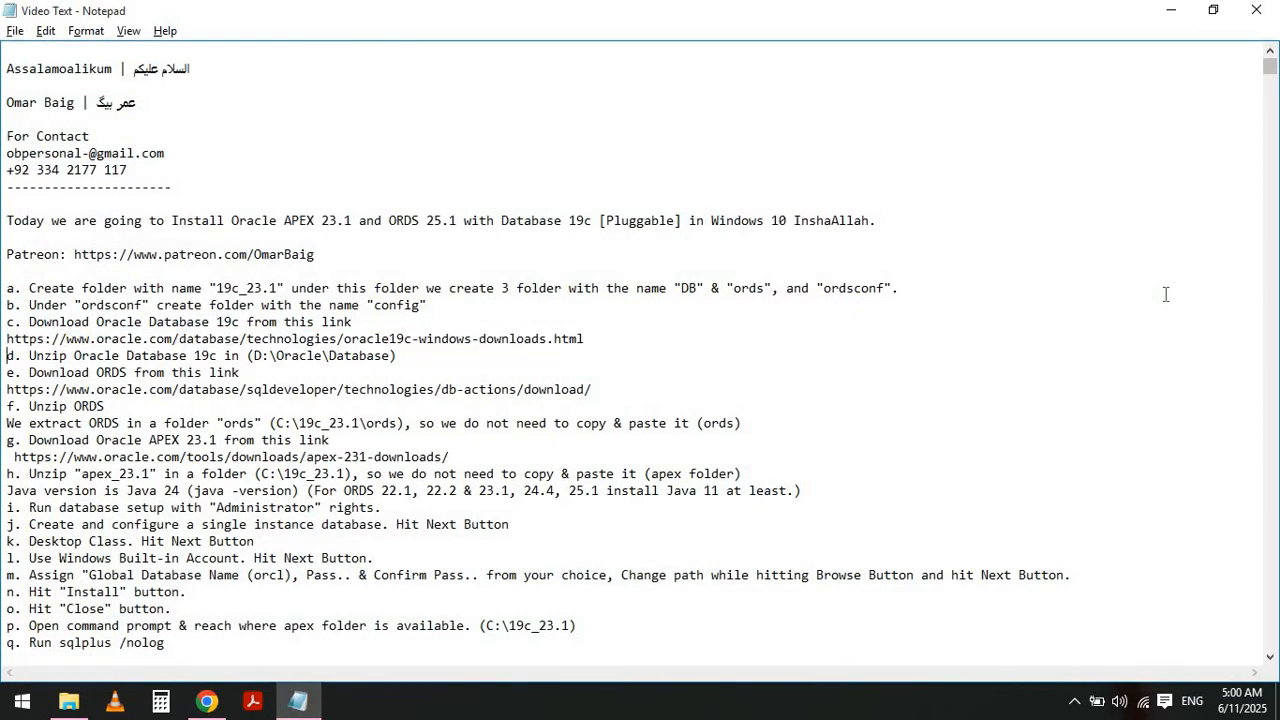
- Open D:\Oracle\Database in a new Explorer window and permanently delete the old WINDOWS.X64_236000_free folder
key(shift+End)
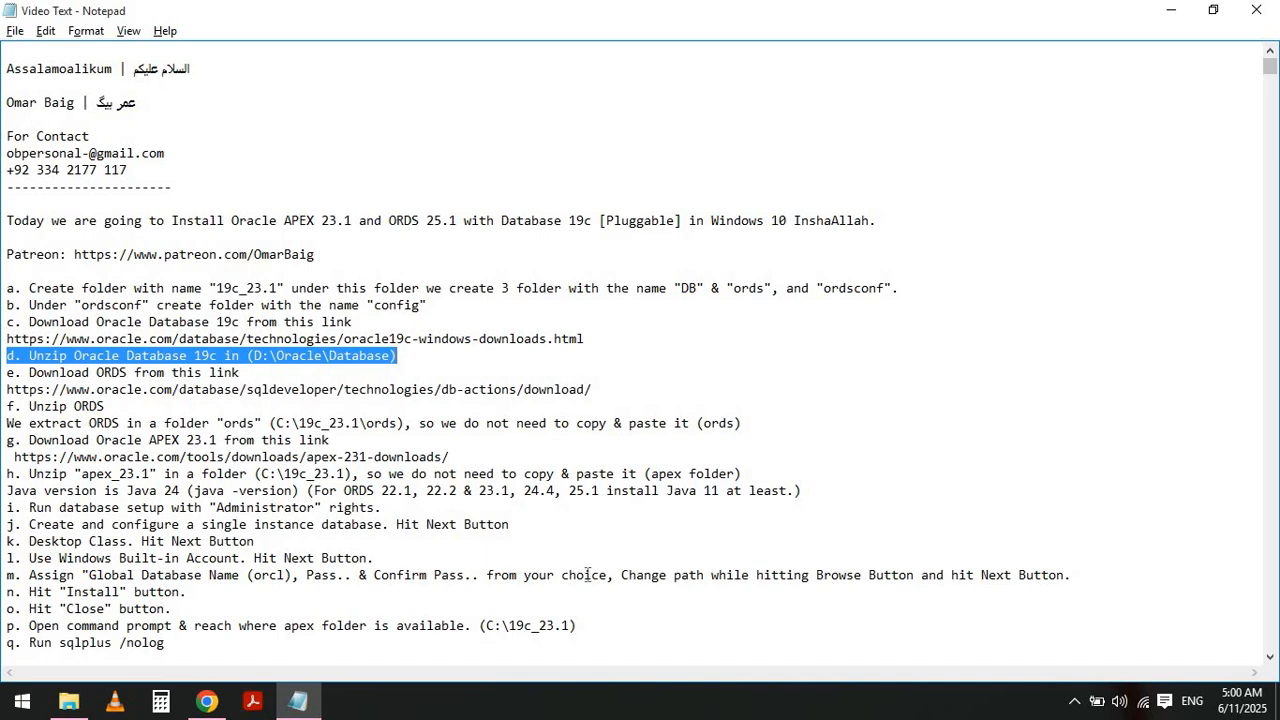
click(68, 702)
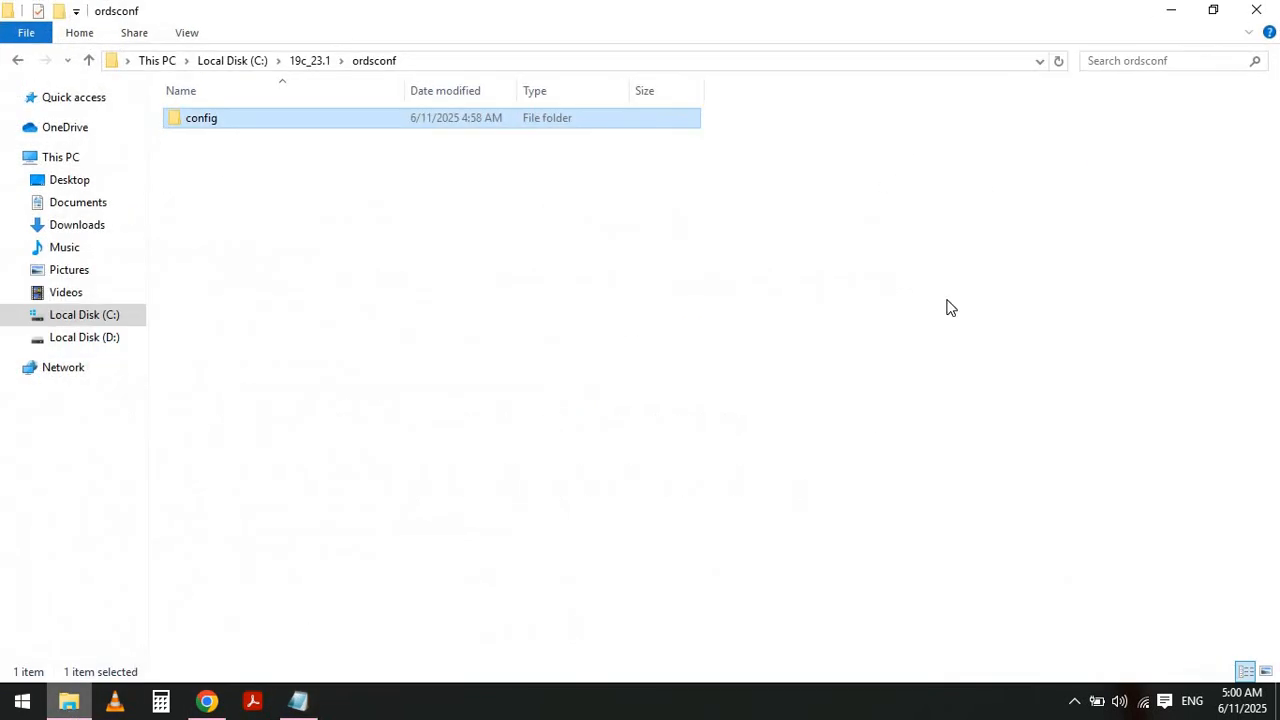
click(1215, 12)
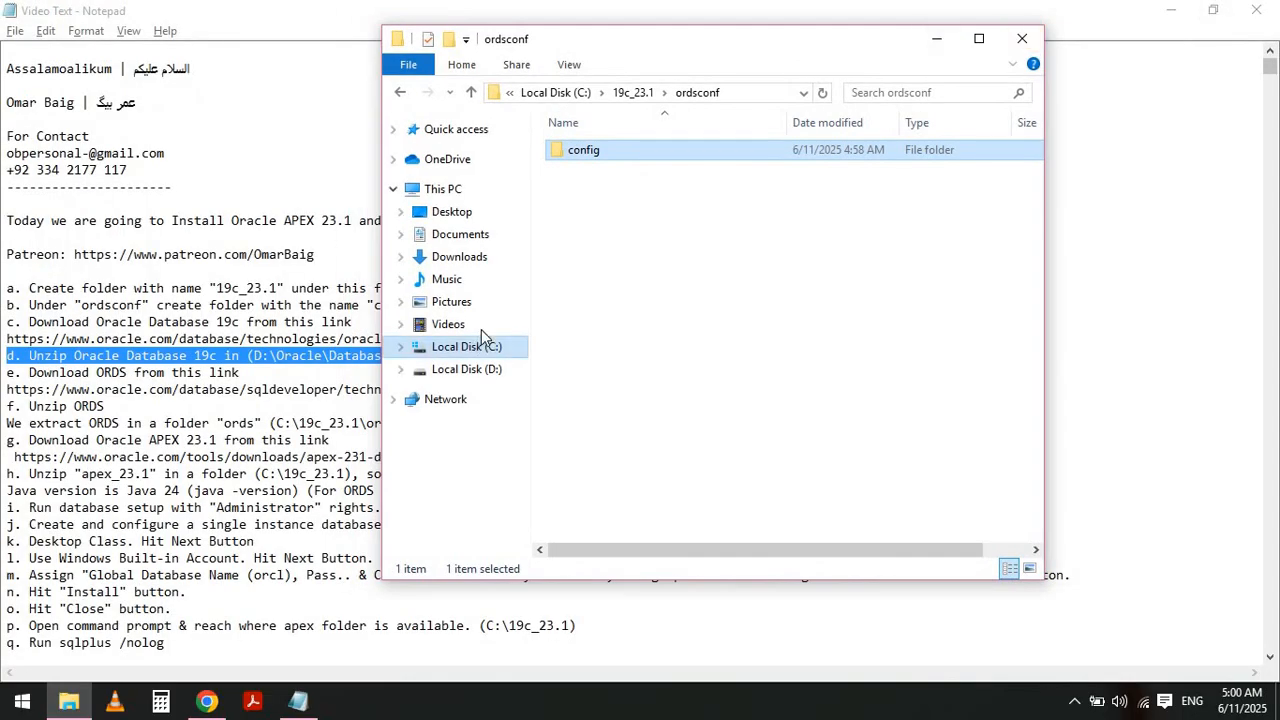
right_click(470, 372)
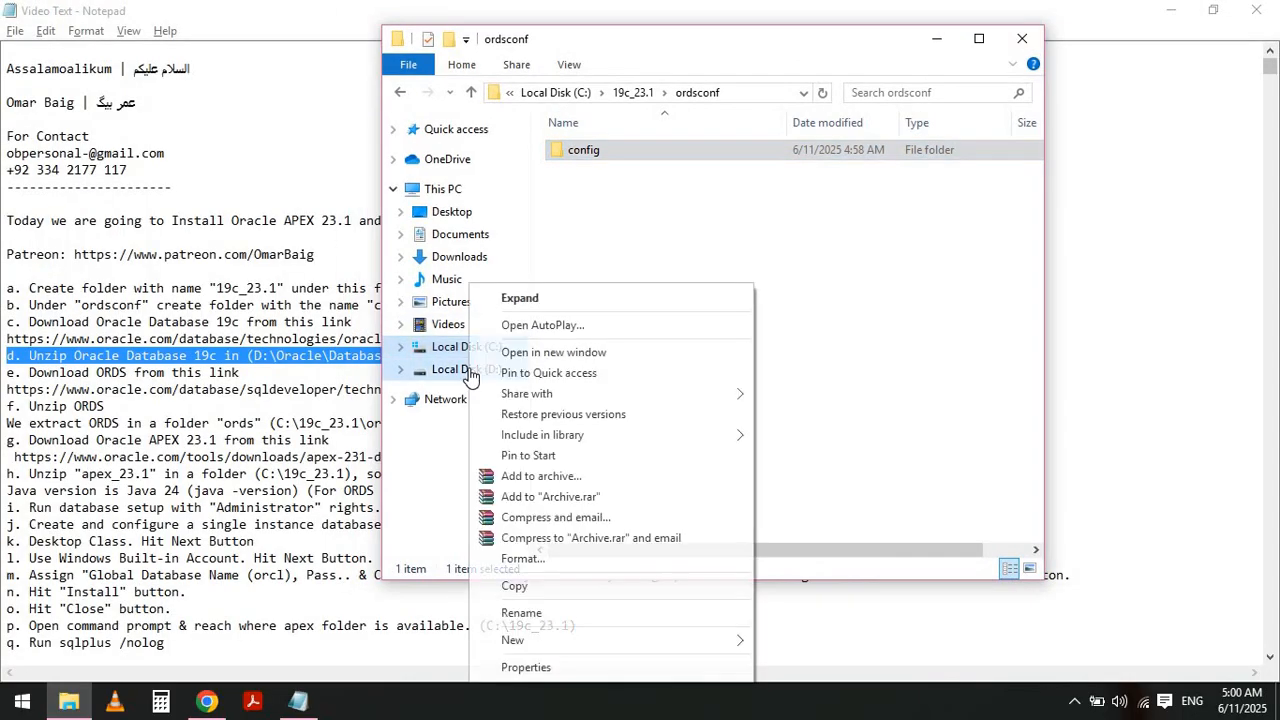
click(550, 355)
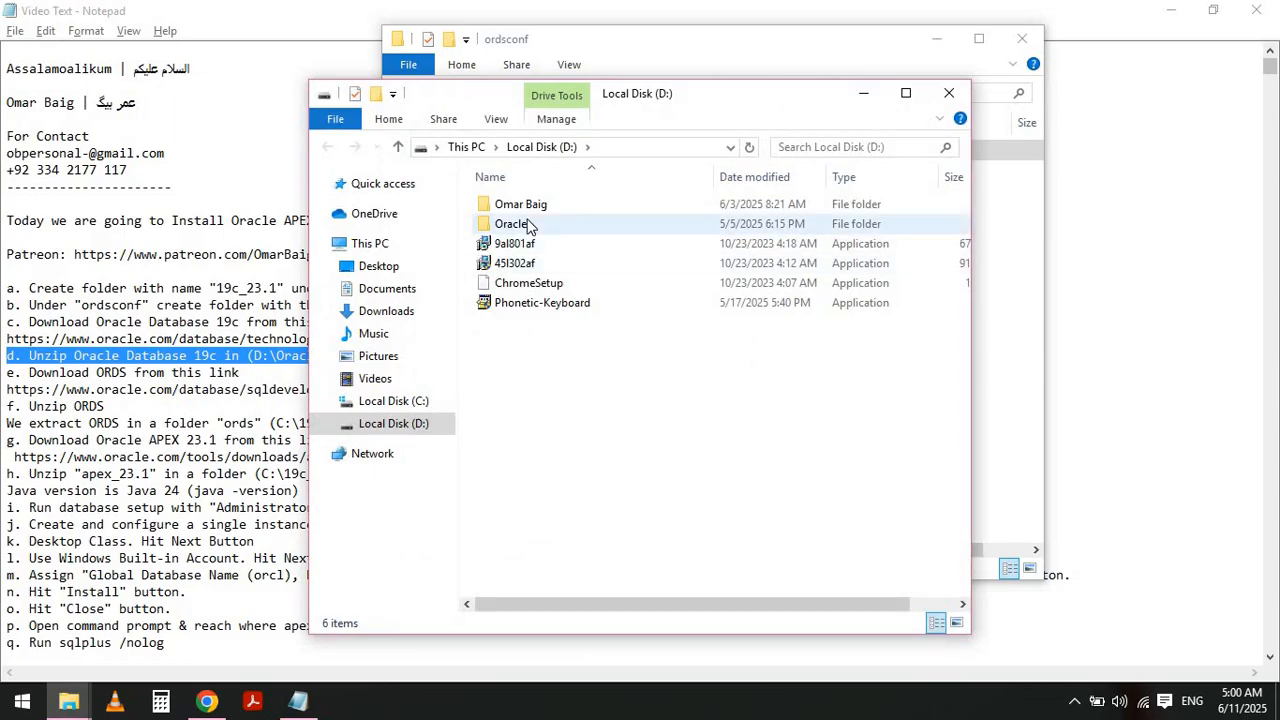
double_click(528, 223)
click(527, 206)
double_click(527, 206)
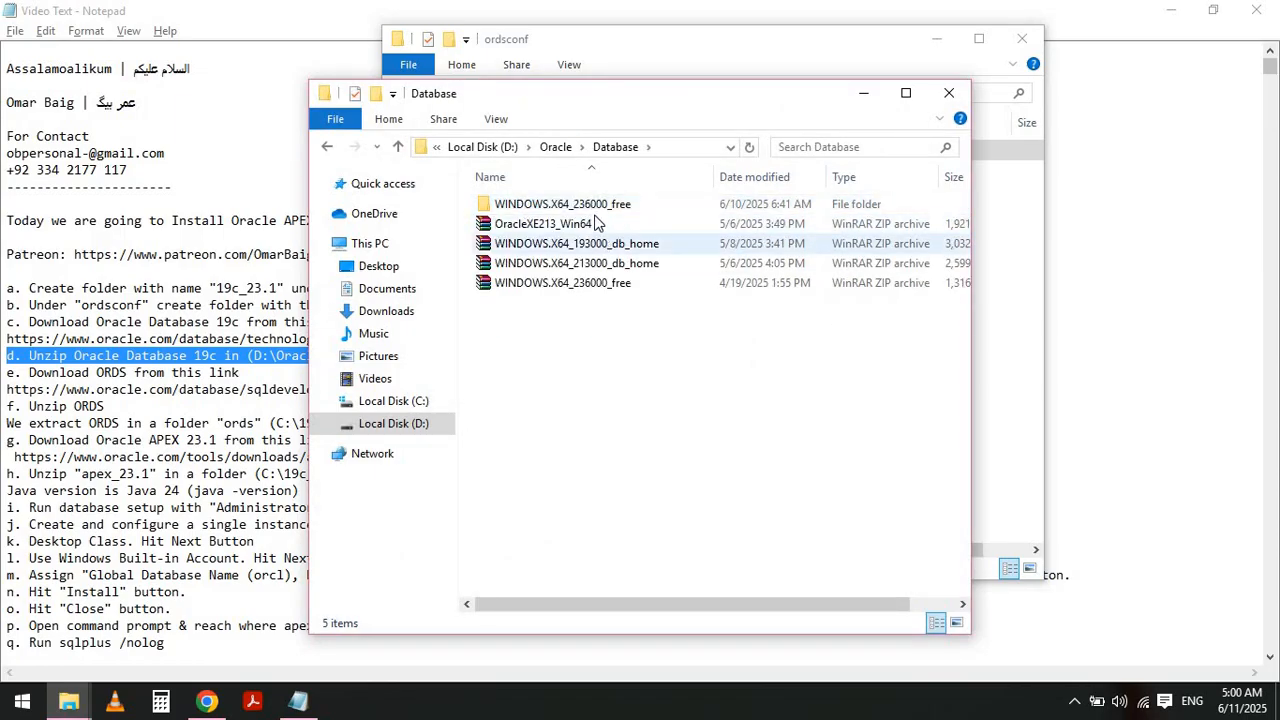
click(592, 206)
key(shift+Delete)
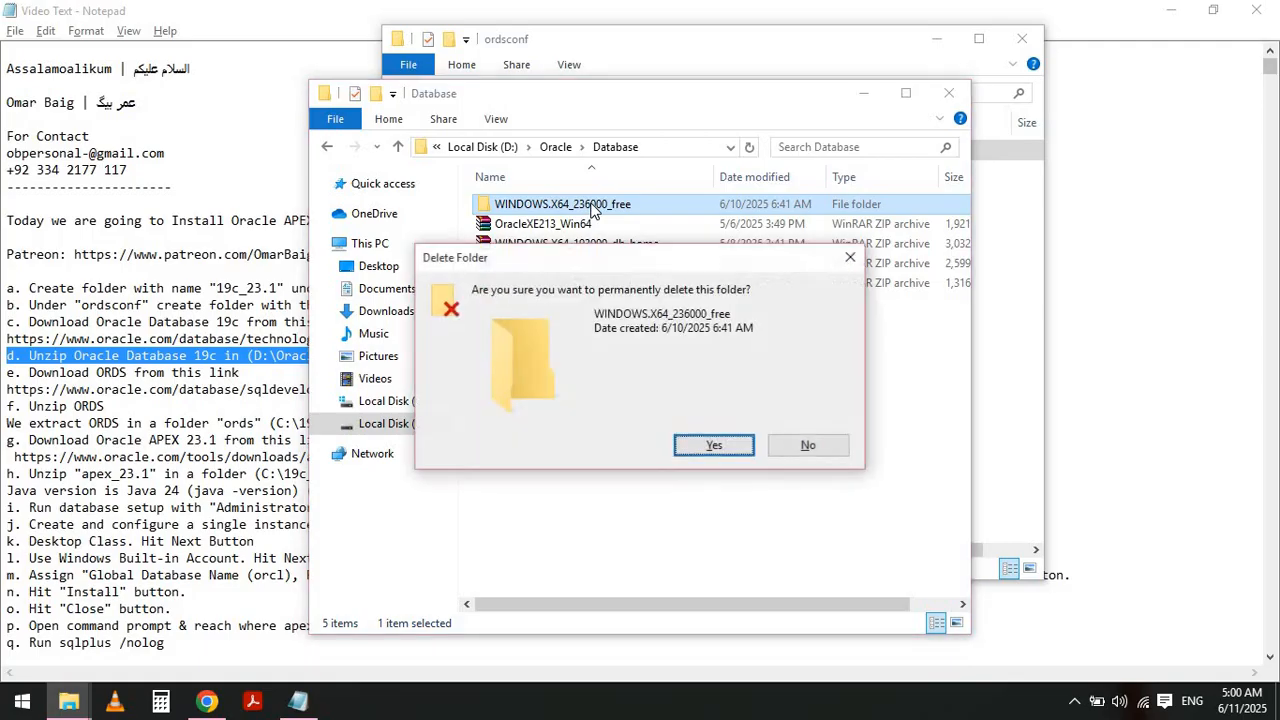
key(Return)
- Extract the WINDOWS.X64_193000_db_home archive into D:\Oracle\Database\WINDOWS.X64_193000_db_home
click(592, 226)
right_click(592, 226)
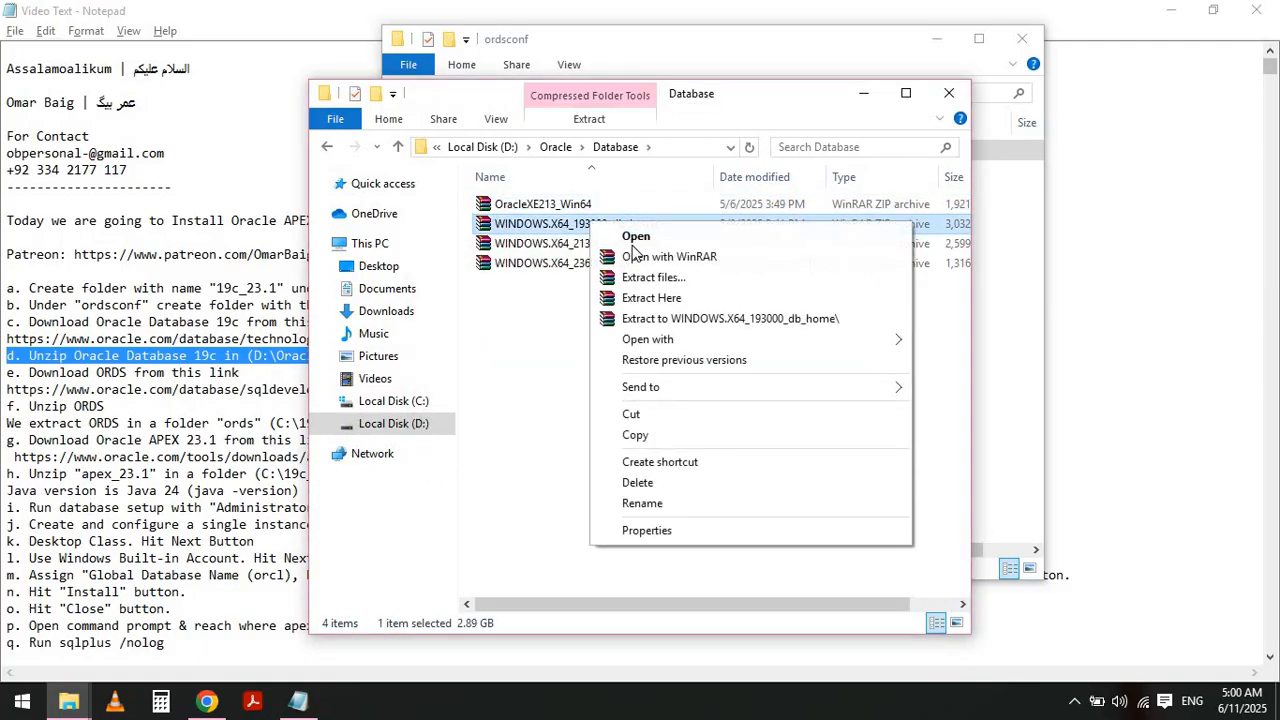
click(650, 281)
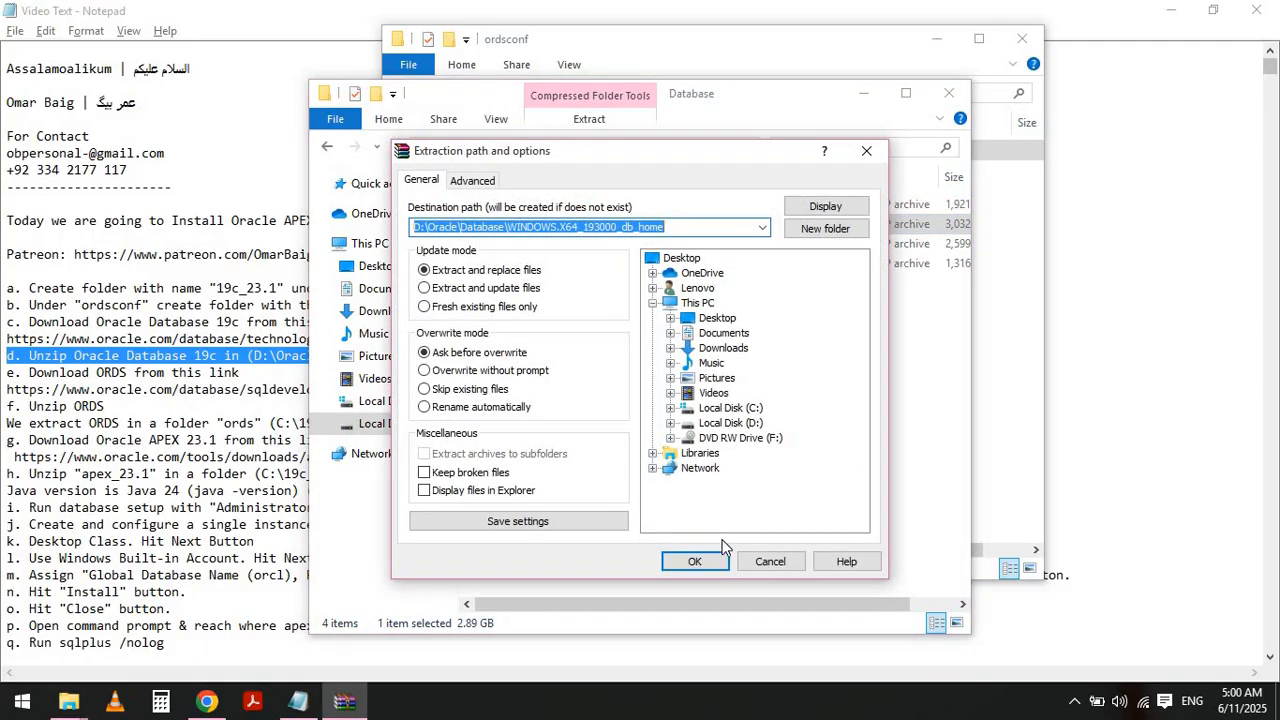
click(700, 557)
- Return to the notes and select the ORDS download link under instruction e
key(alt+Tab)
key(alt+Tab)
key(alt+Tab)
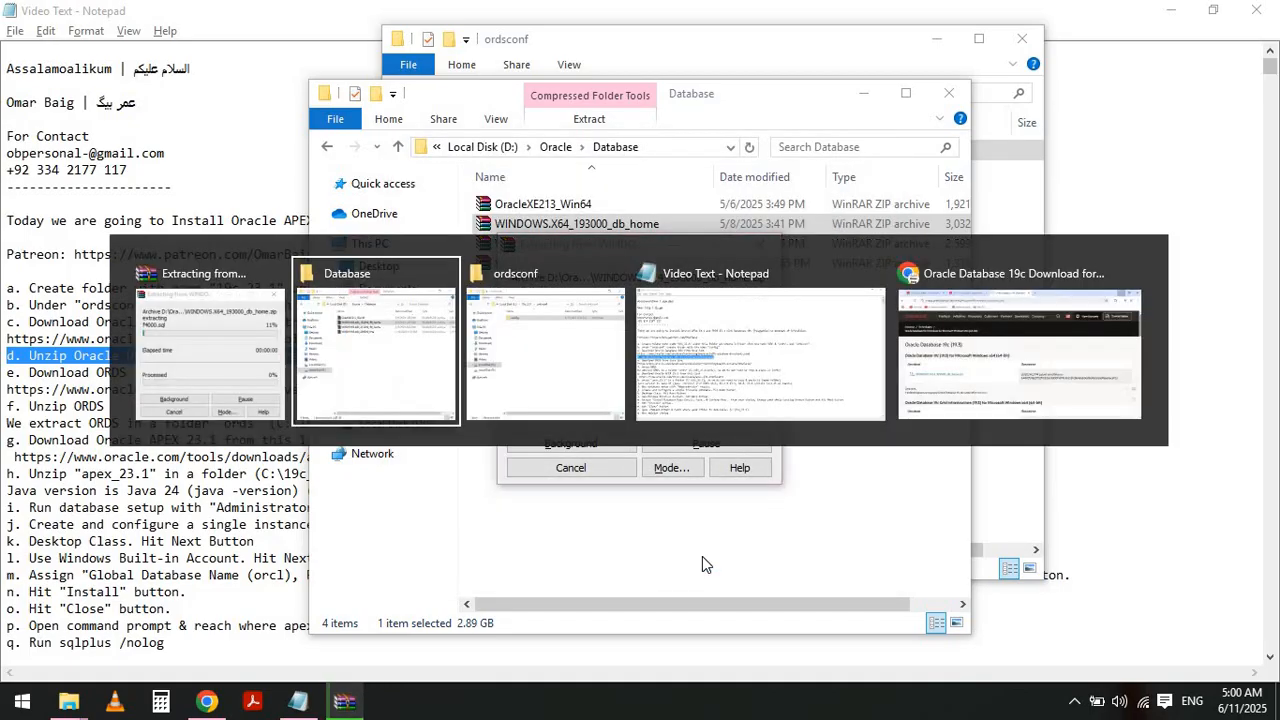
key(Home)
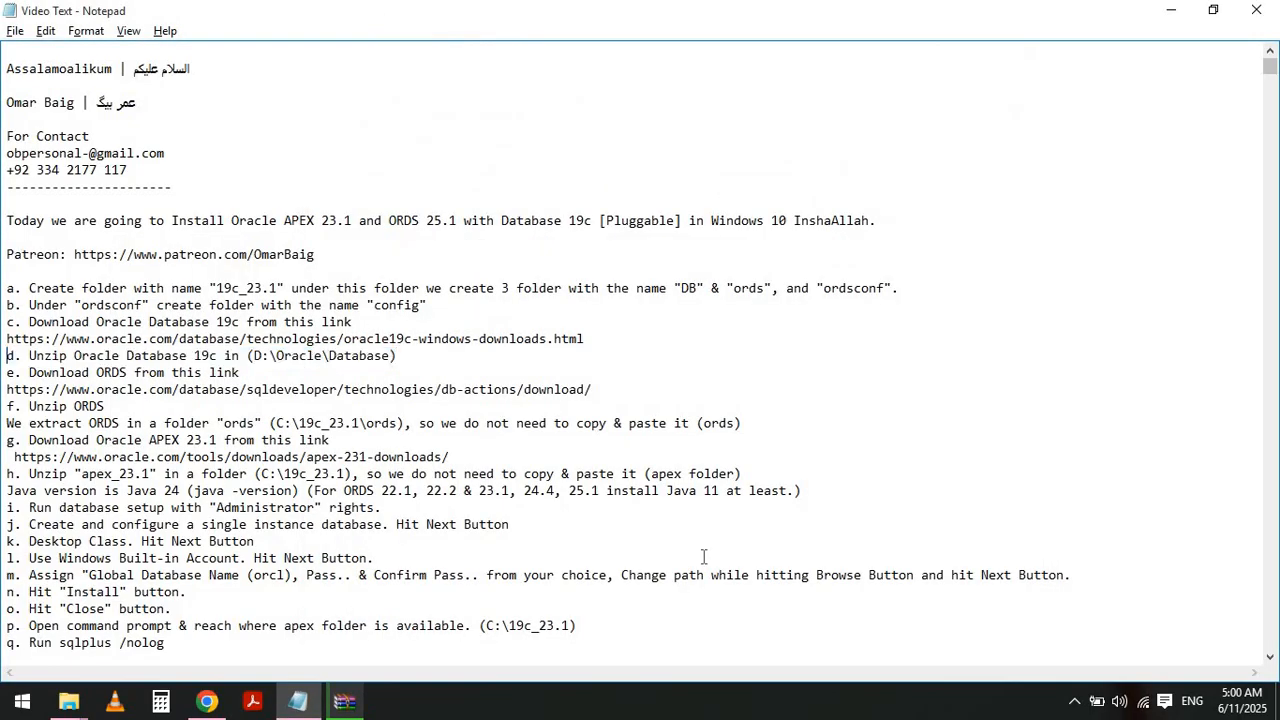
key(Down)
key(shift+End)
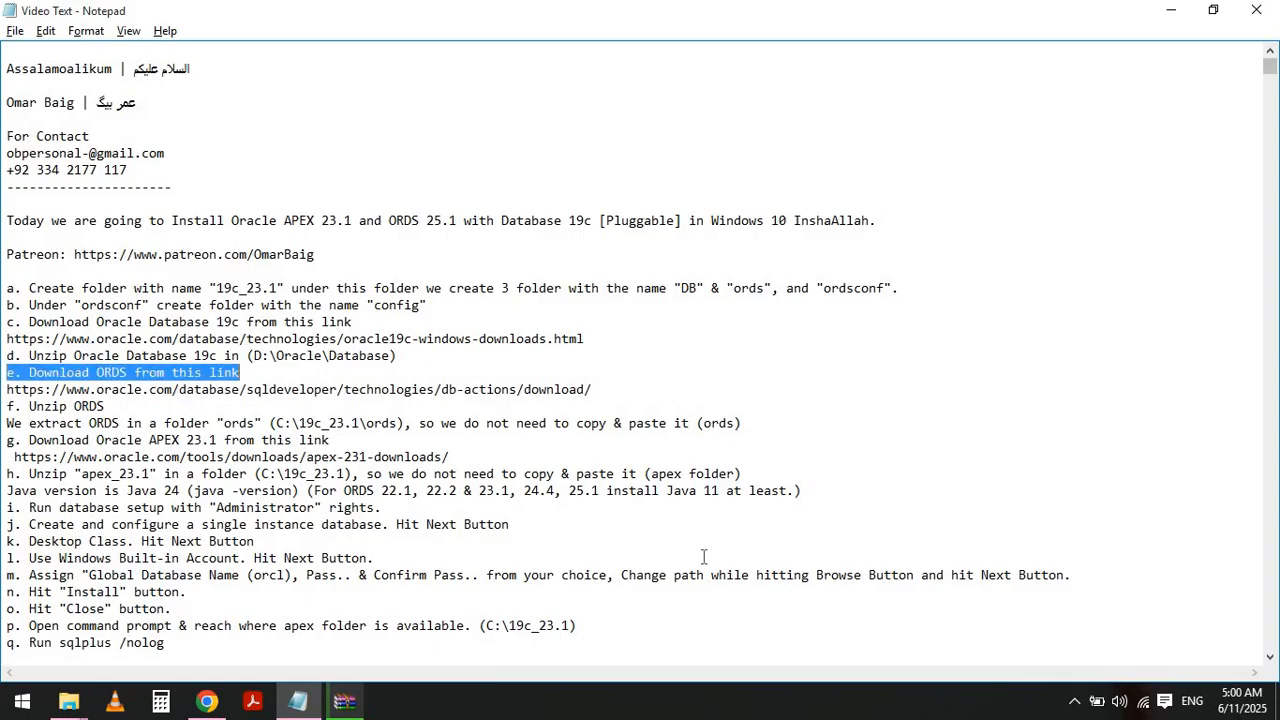
key(shift+Down)
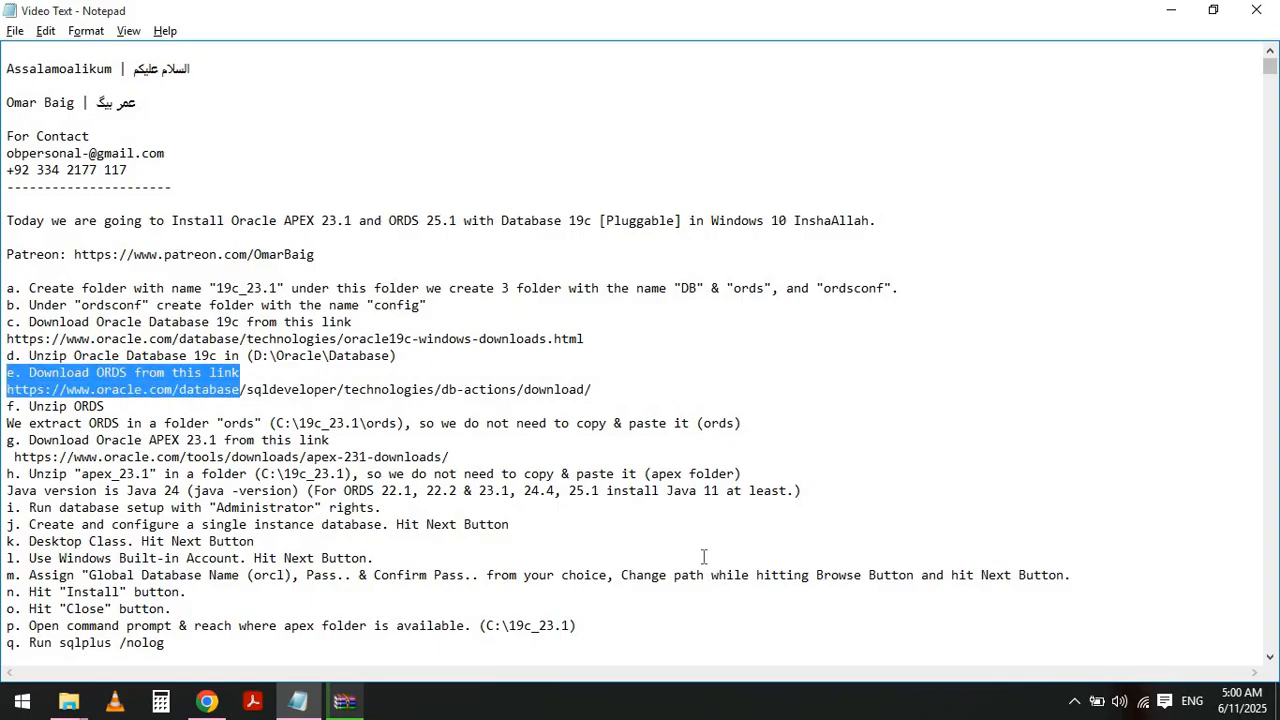
key(shift+Home)
key(shift+Down)
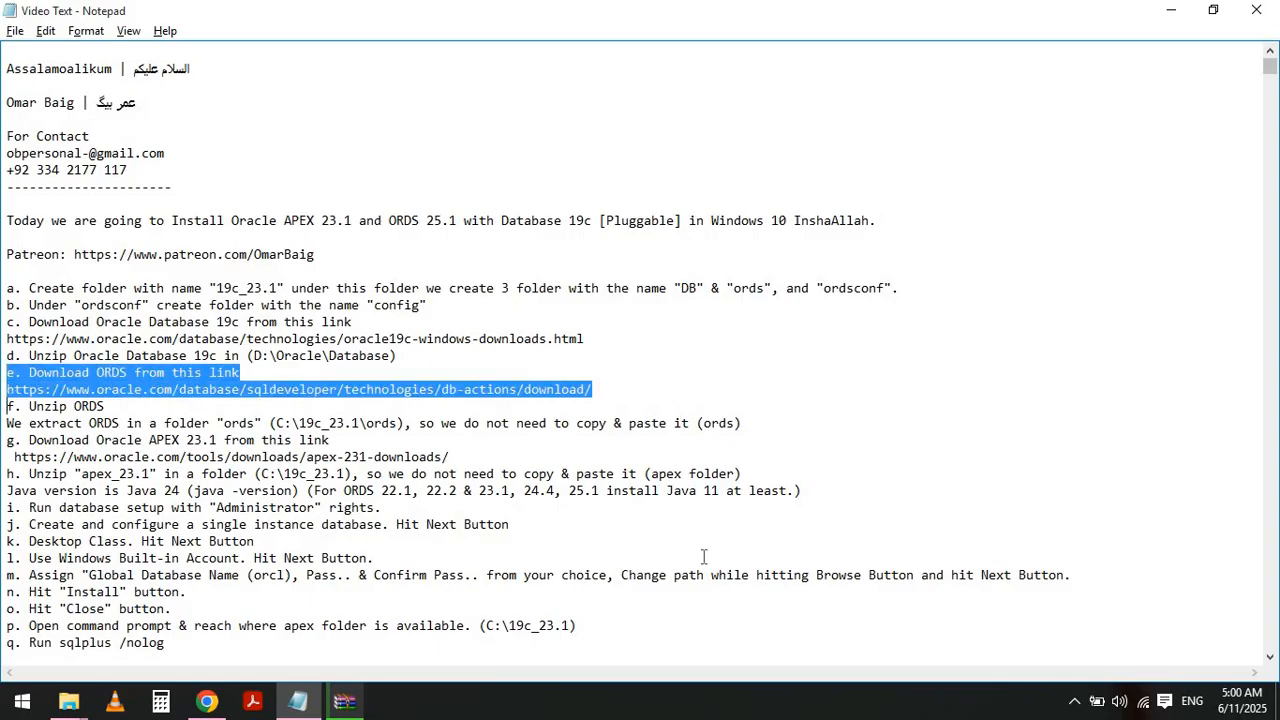
key(shift+End)
key(shift+Up)
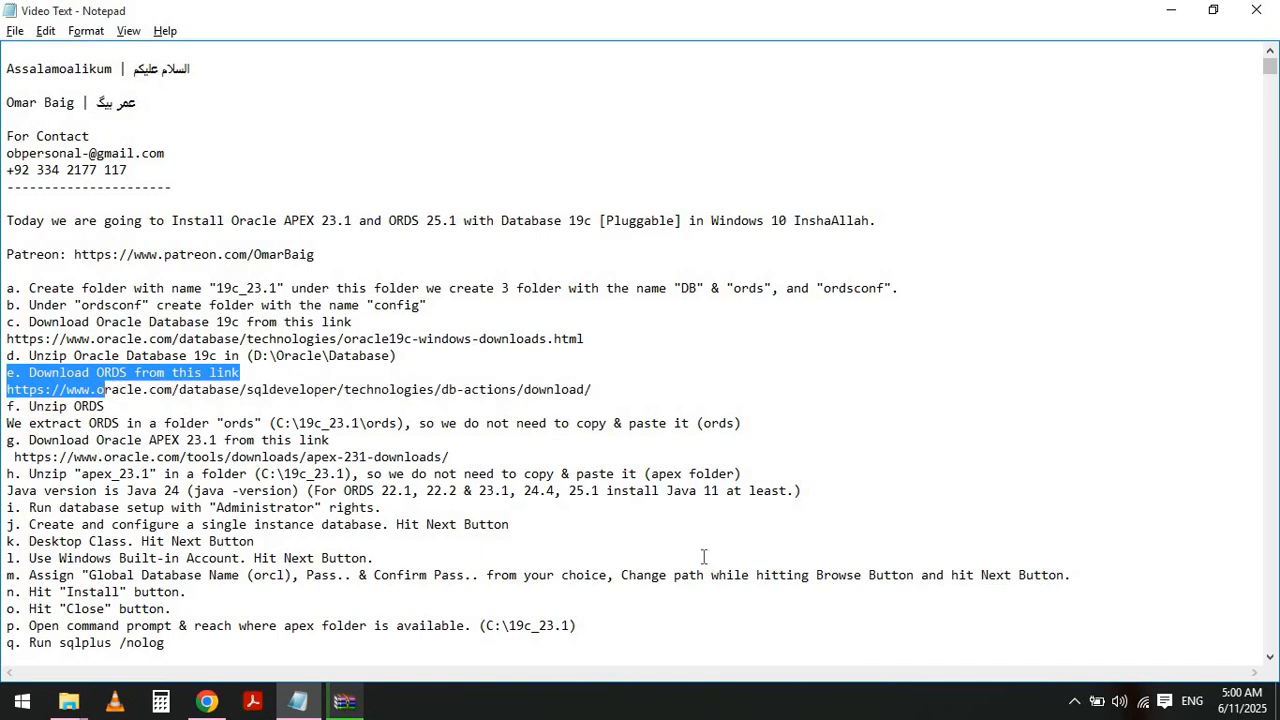
key(shift+End)
key(Home)
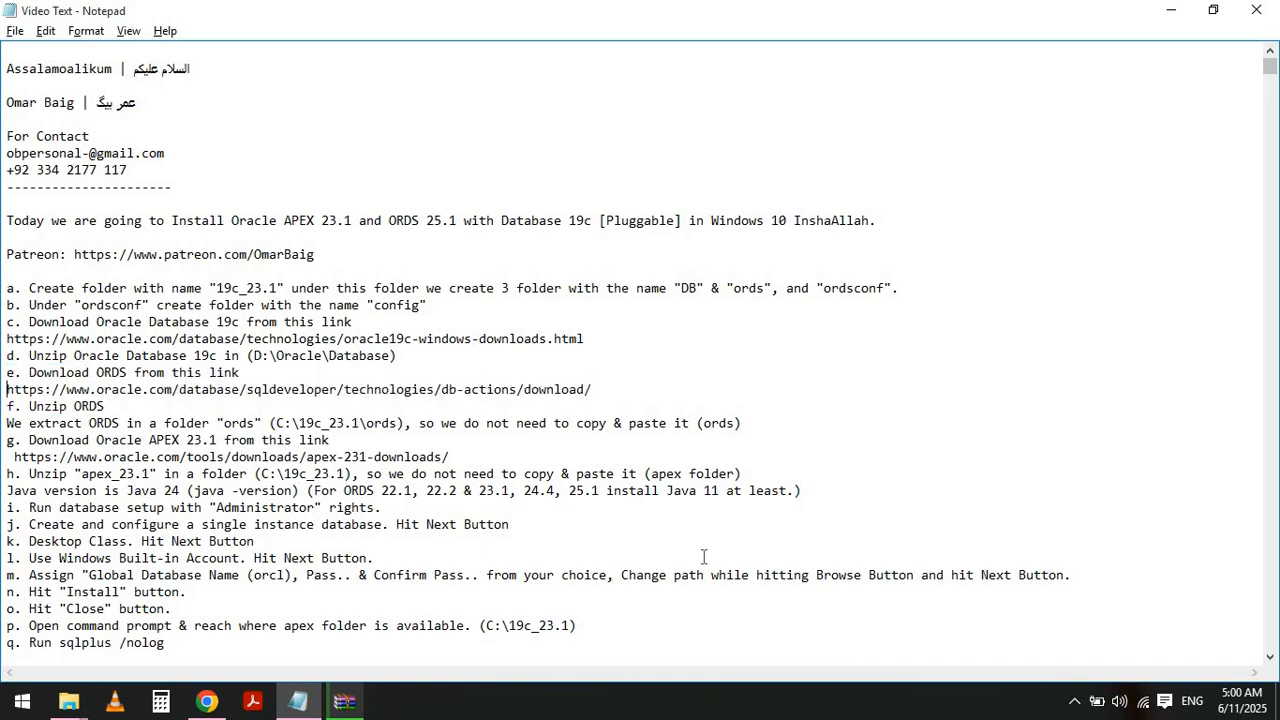
key(shift+End)
key(ctrl+c)
- Open the copied ORDS download link in a new browser tab
key(alt+Tab)
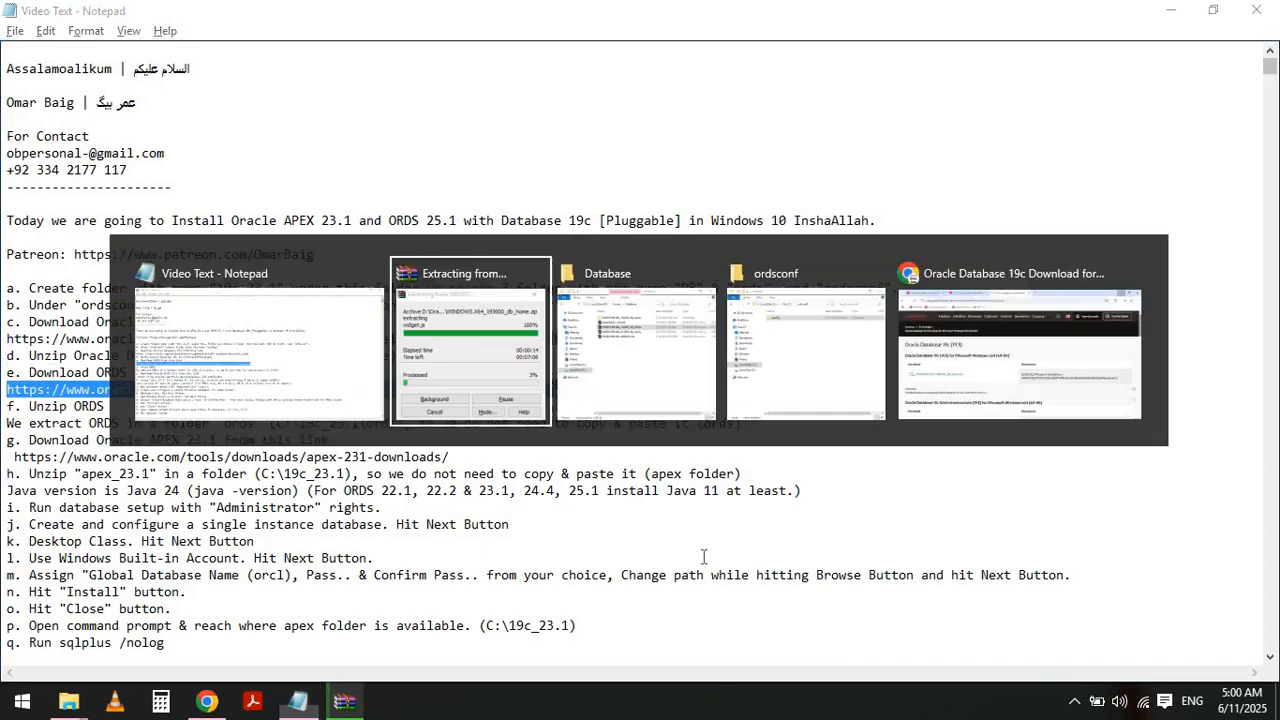
key(alt+Tab)
key(alt+Tab)
key(alt+Tab)
key(ctrl+t)
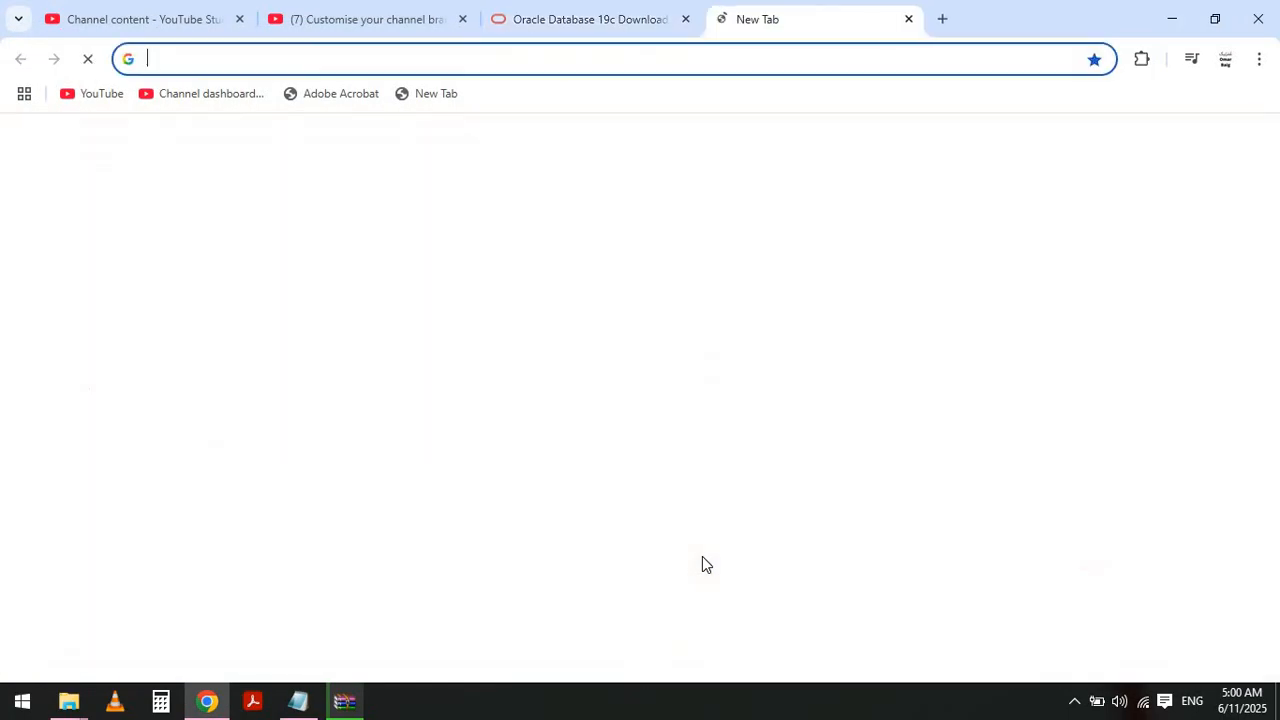
key(ctrl+v)
key(Return)
- Following the Unzip ORDS note, extract the ords-25.1.0.100.1652 archive into C:\19c_23.1\ords
key(alt+Tab)
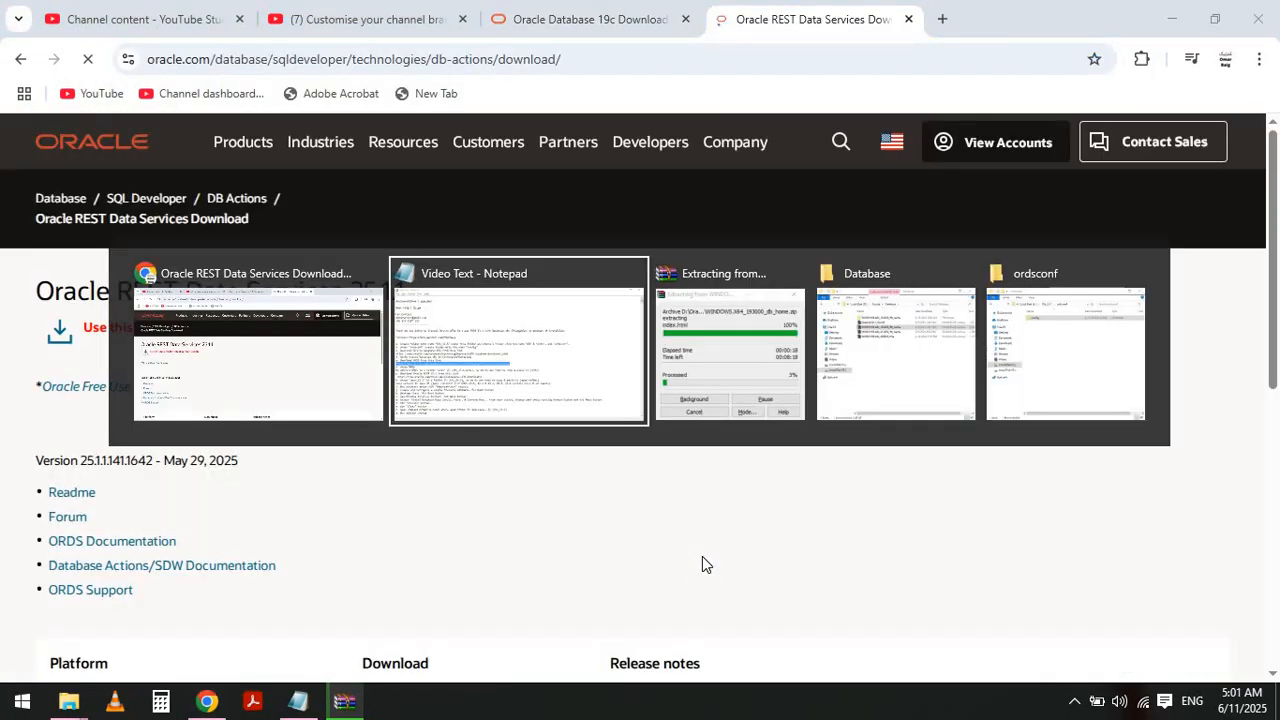
key(Left)
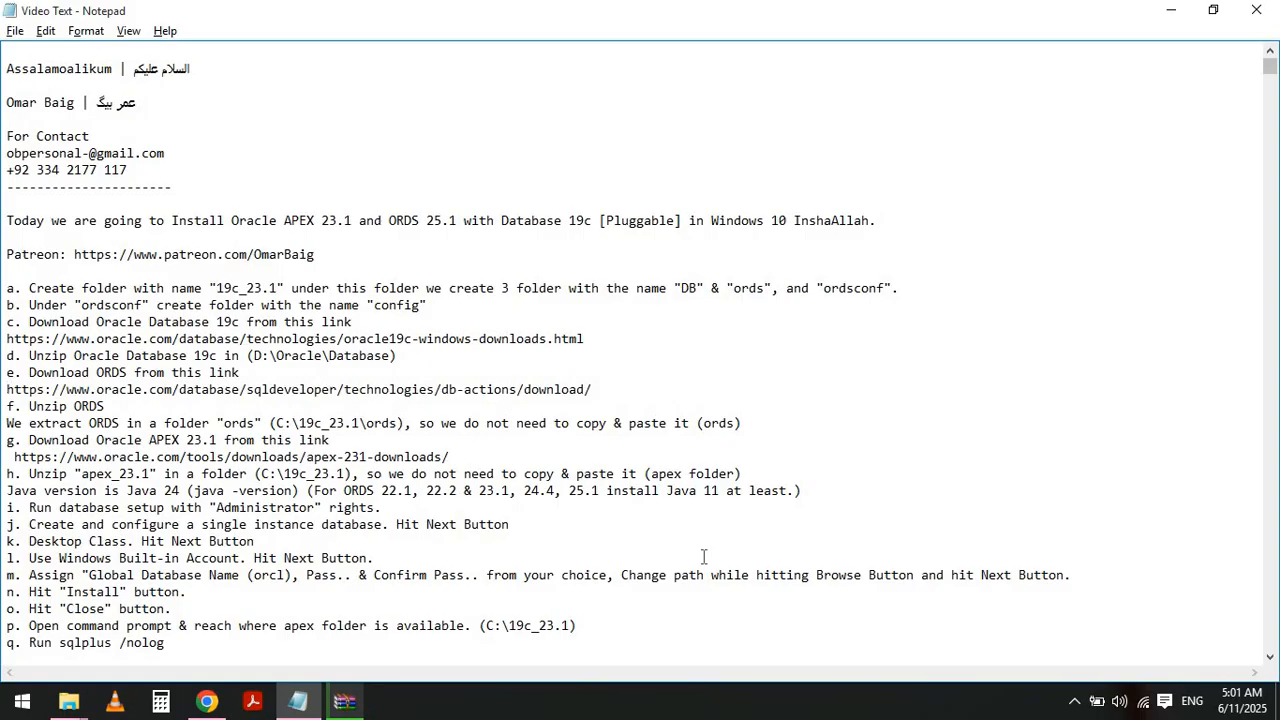
key(shift+Down)
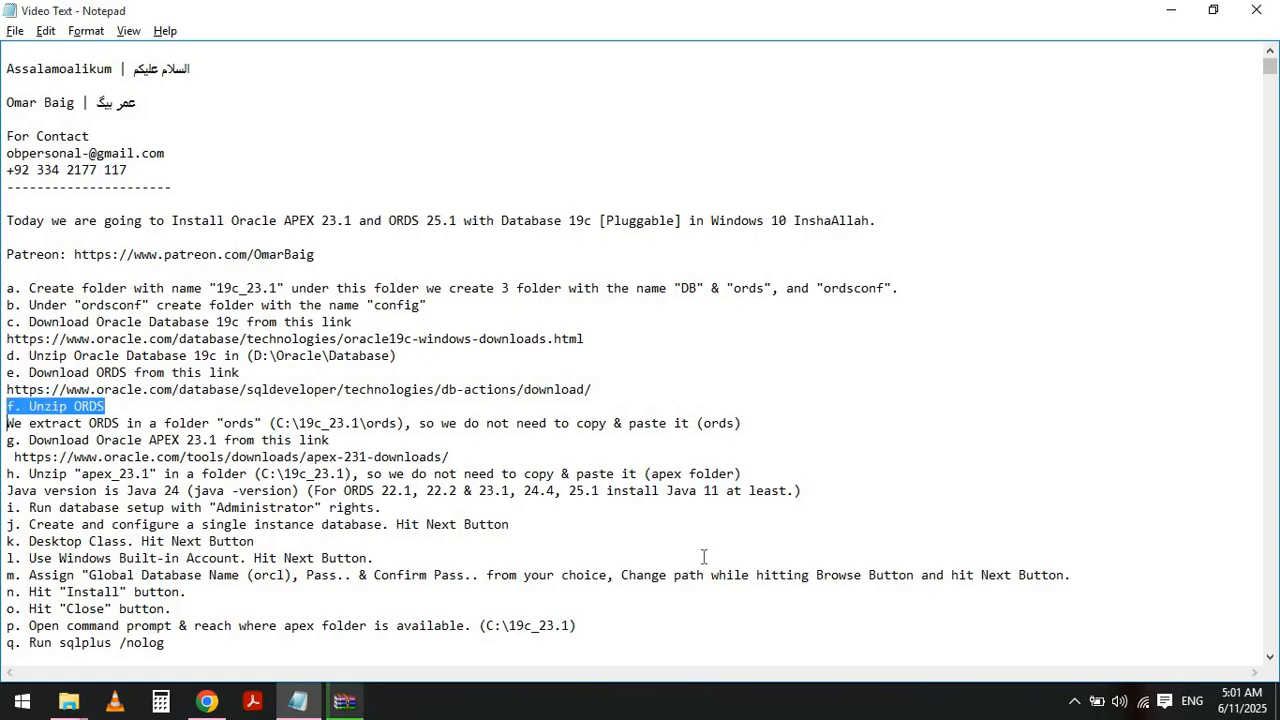
key(shift+Down)
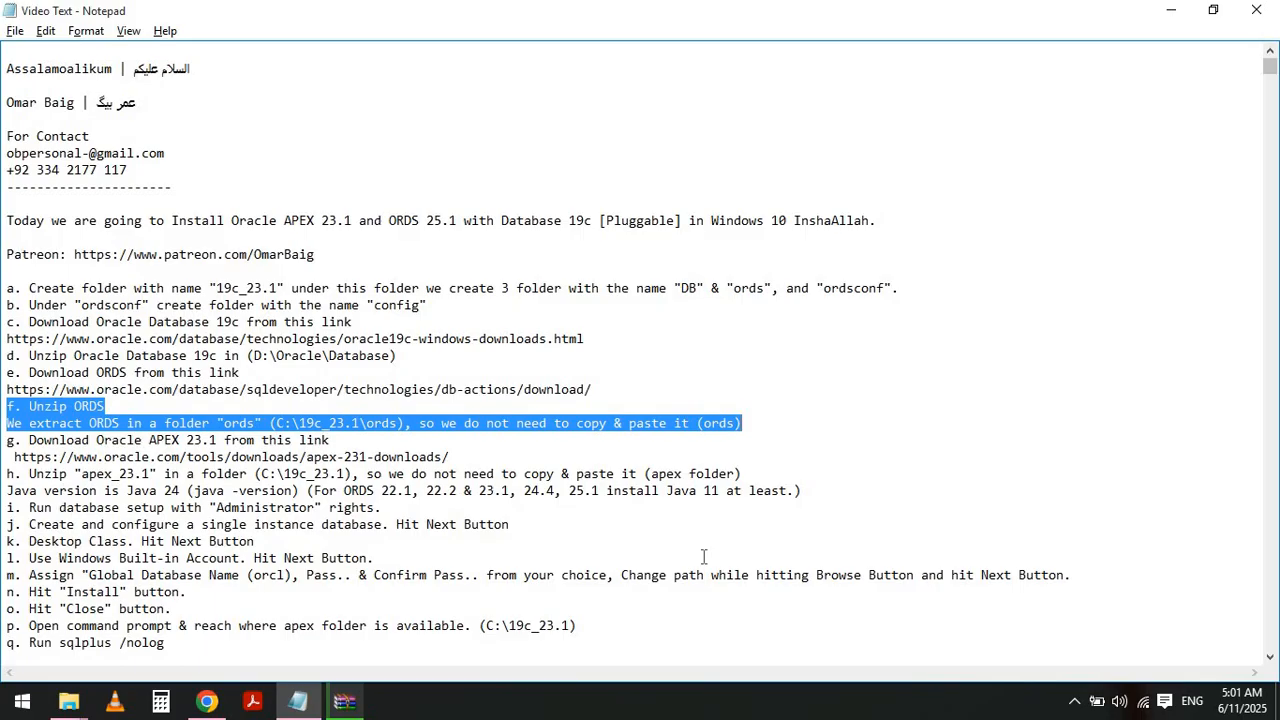
key(alt+Tab)
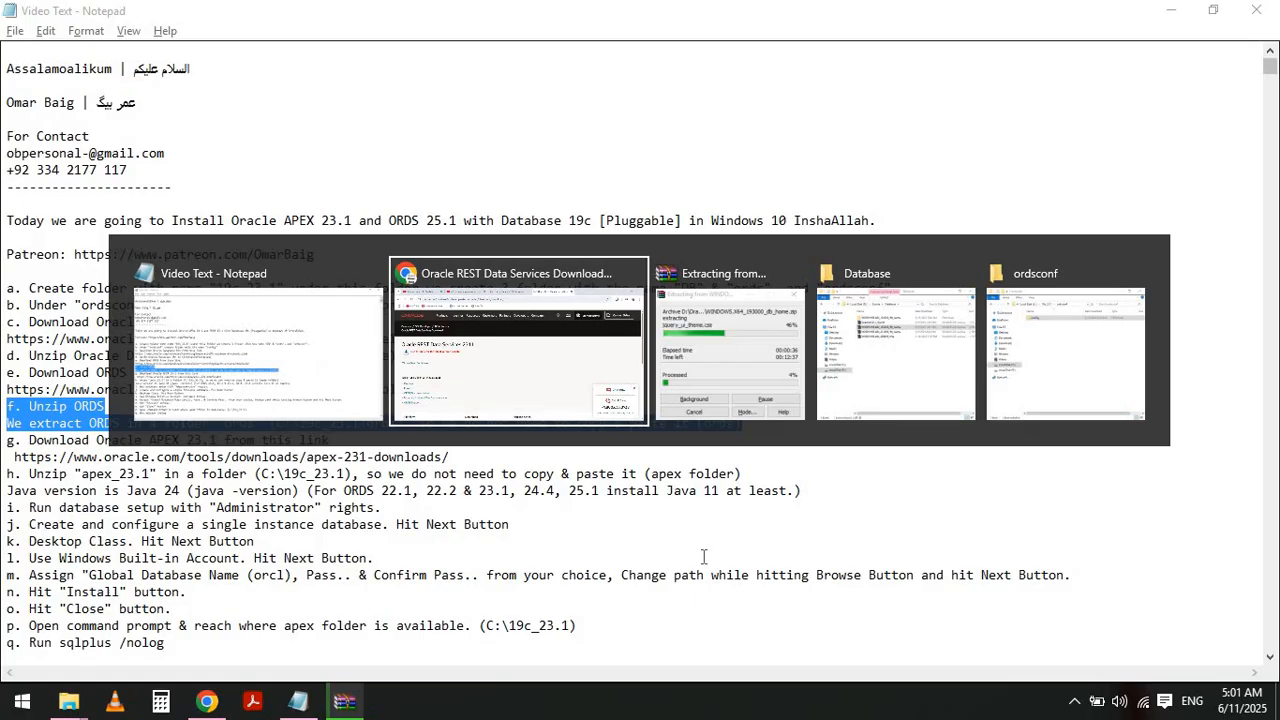
key(alt+Tab)
key(alt+Tab)
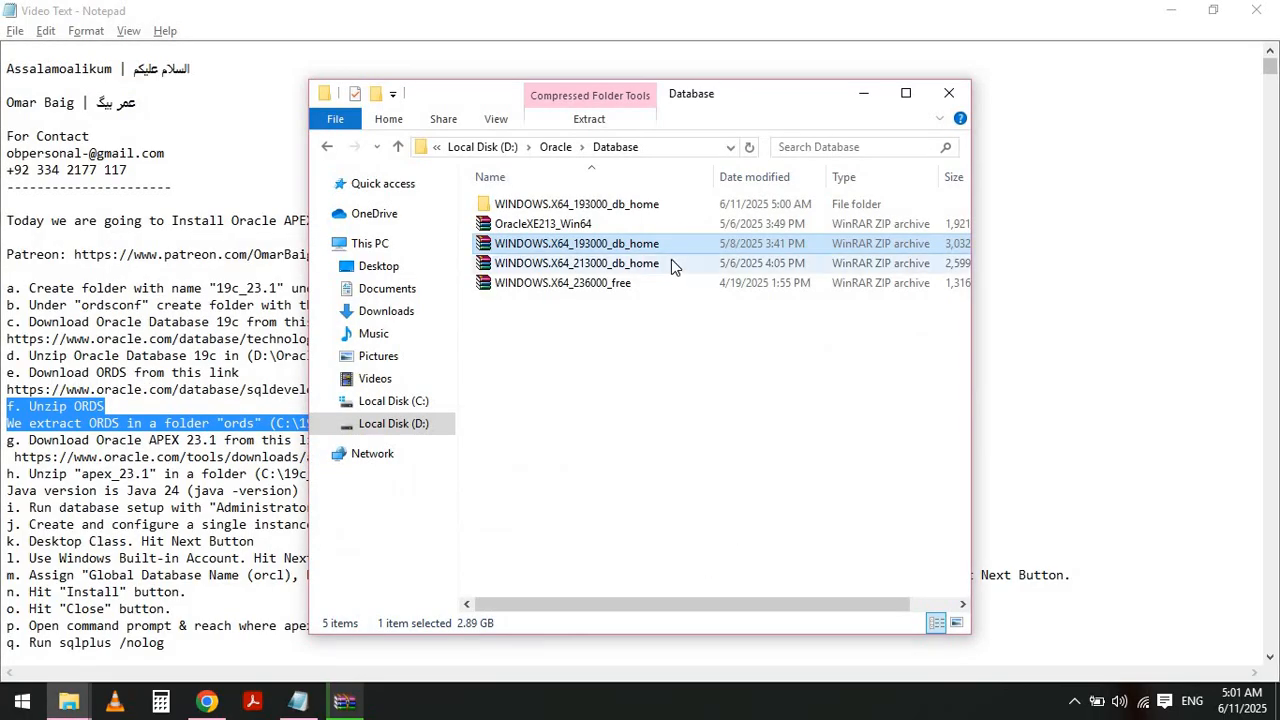
click(556, 147)
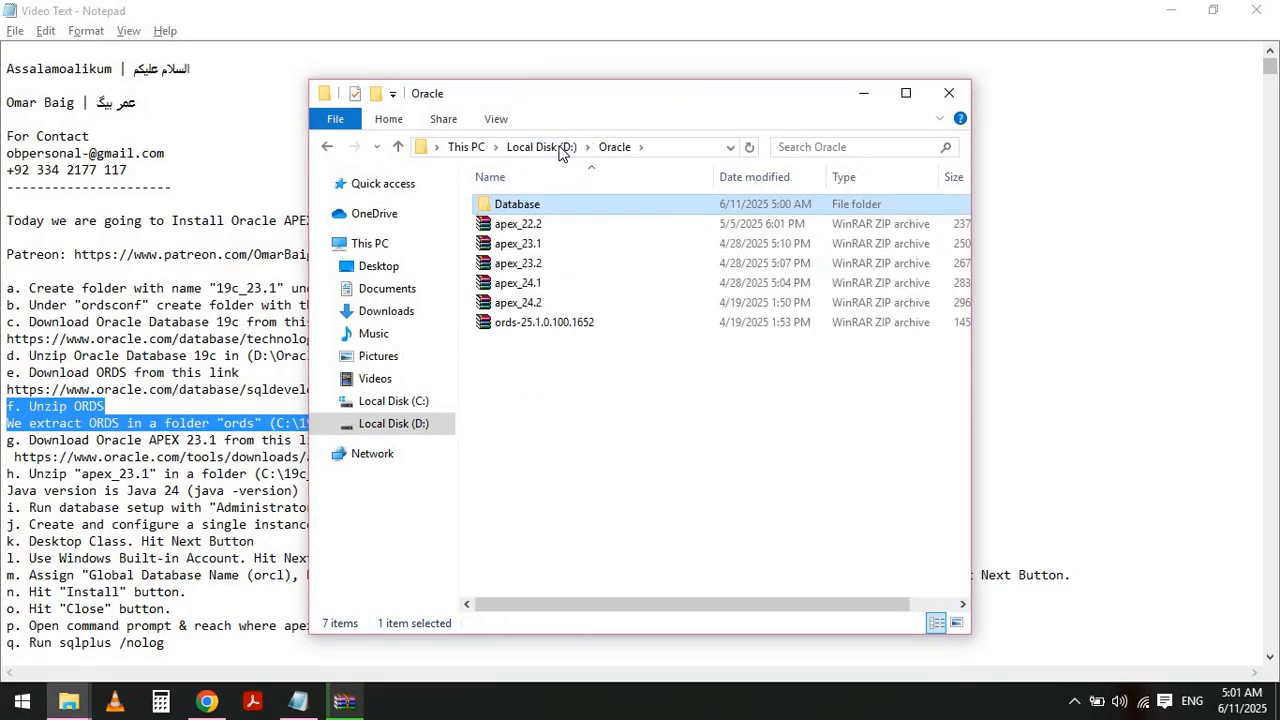
click(560, 325)
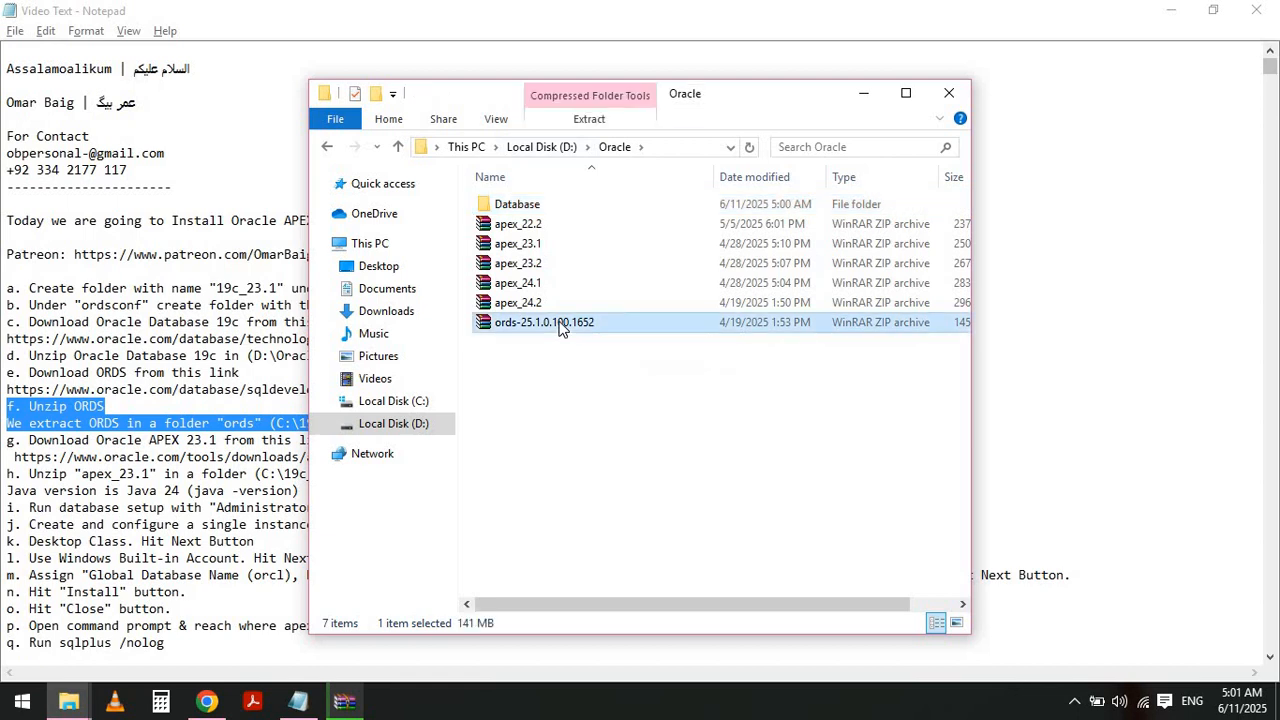
right_click(560, 326)
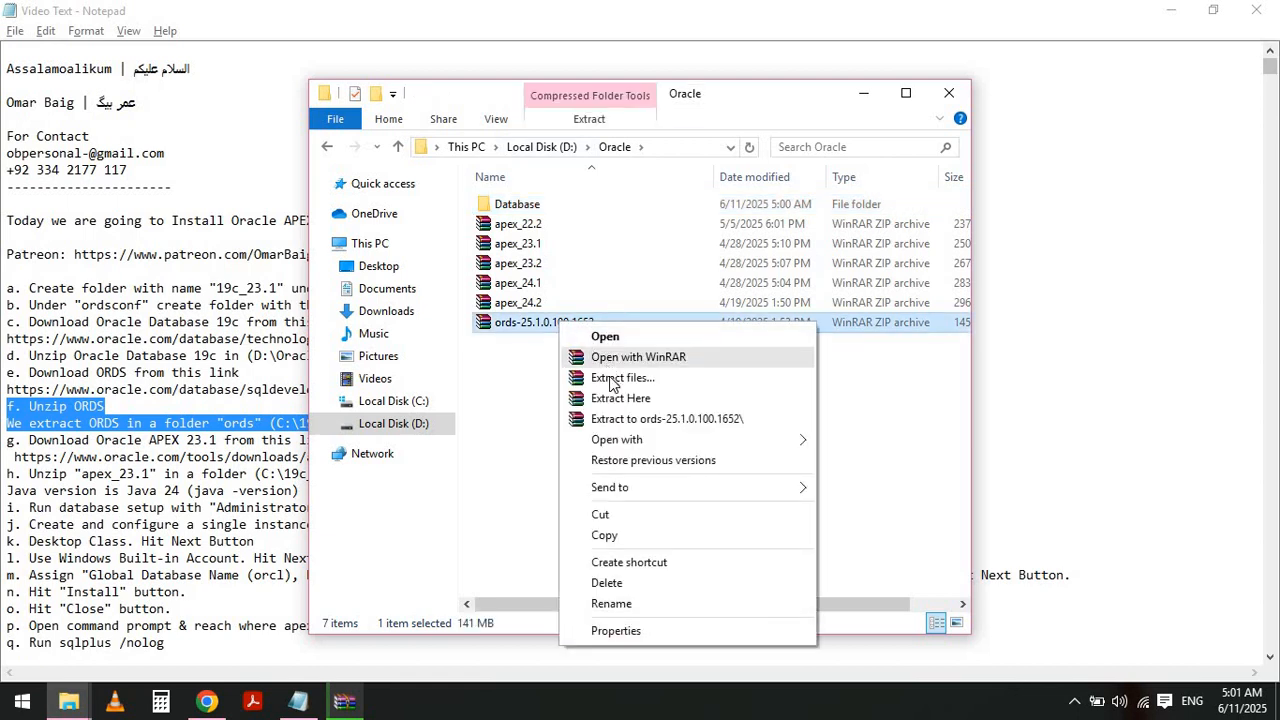
click(613, 379)
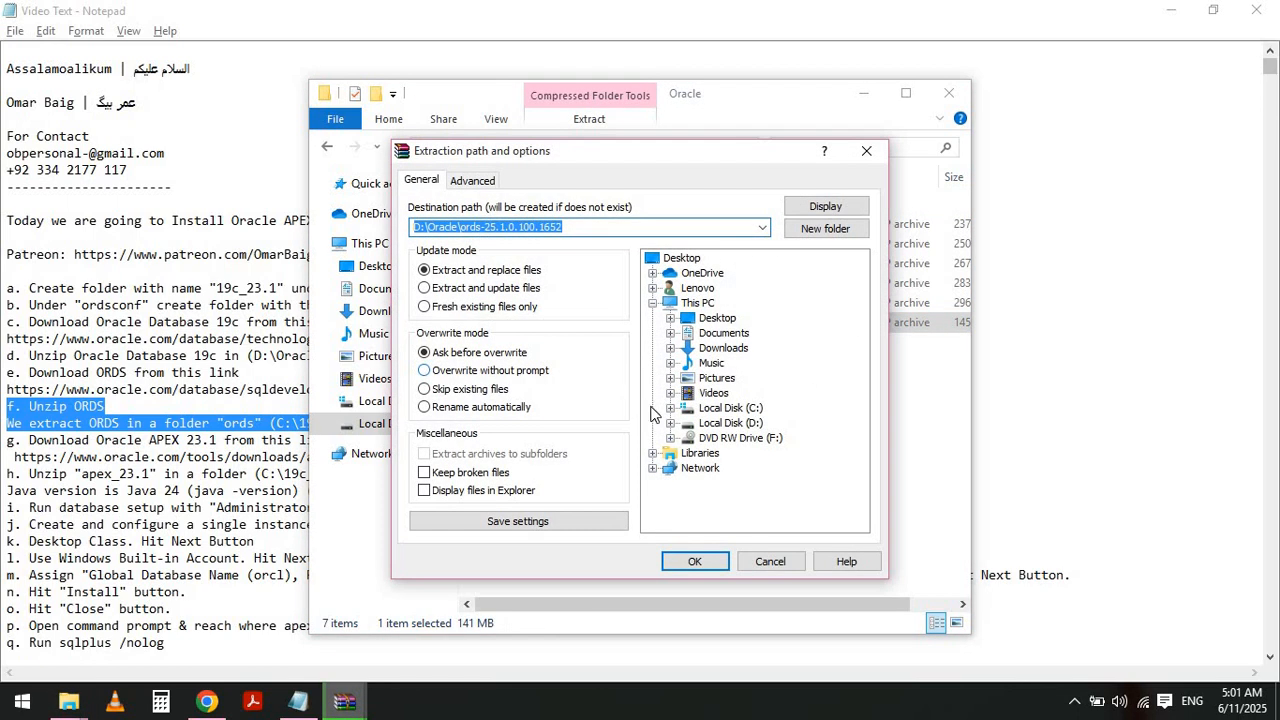
click(670, 408)
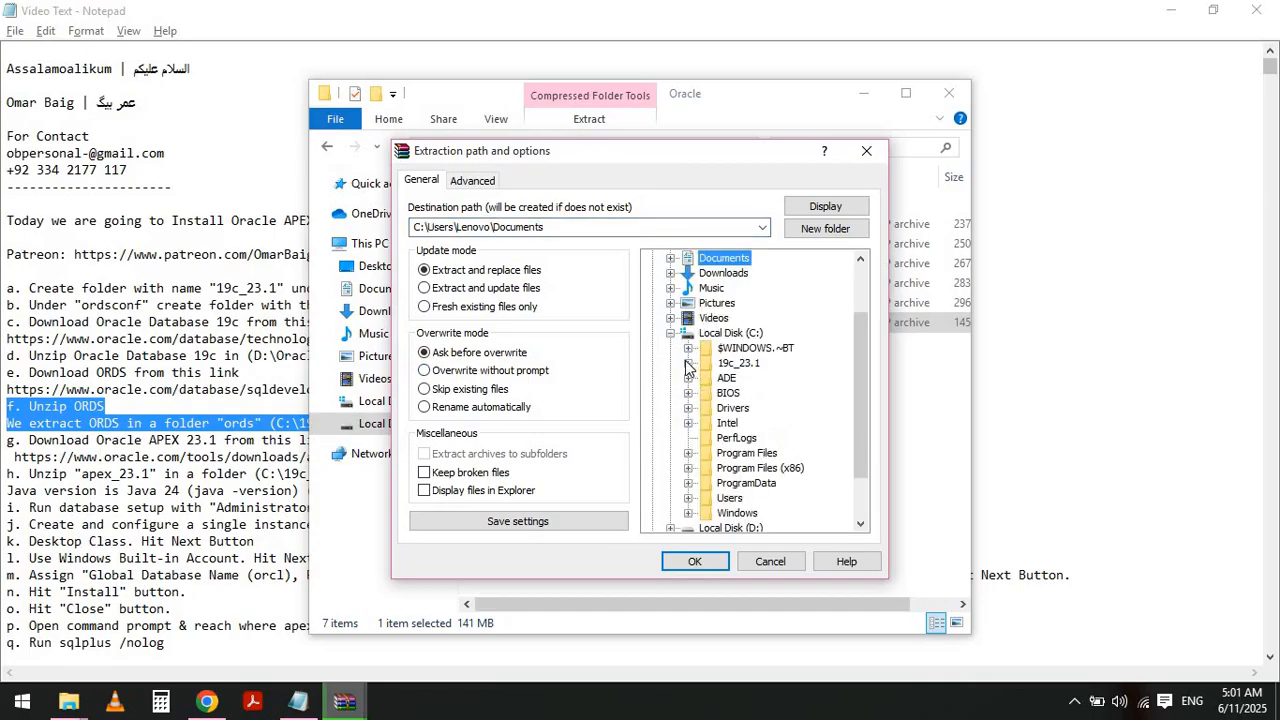
click(688, 363)
click(744, 393)
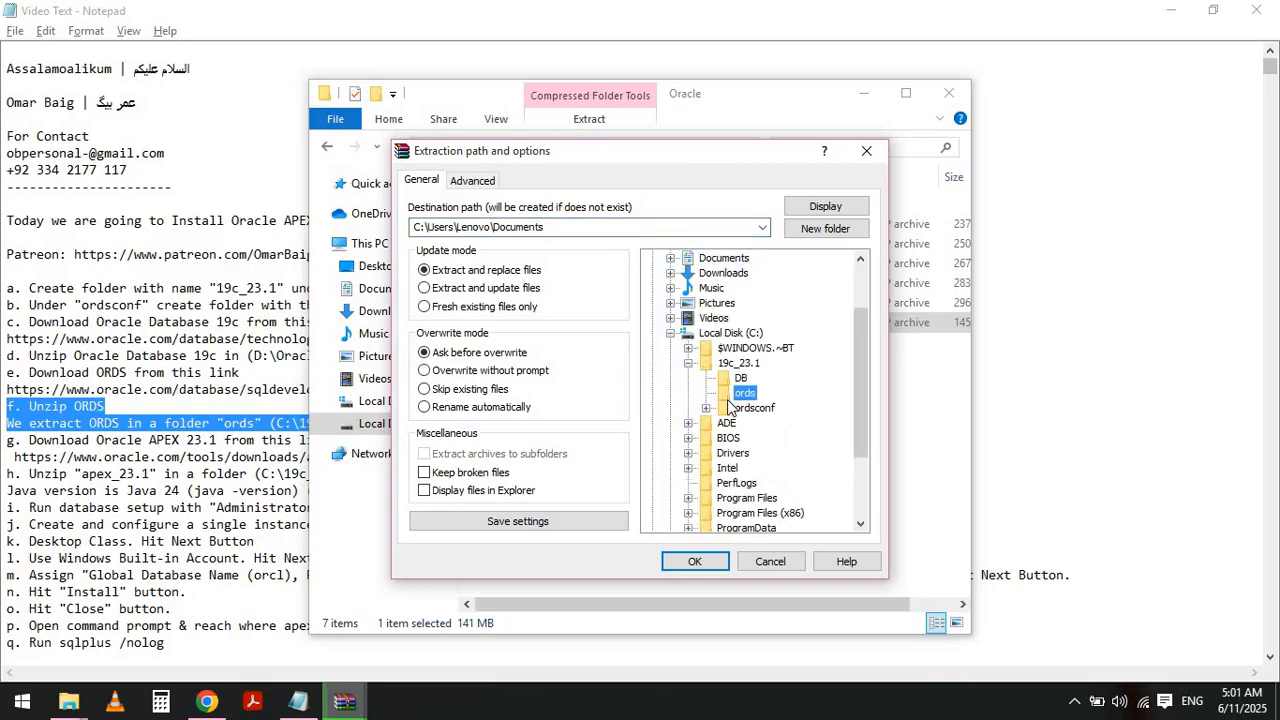
click(694, 561)
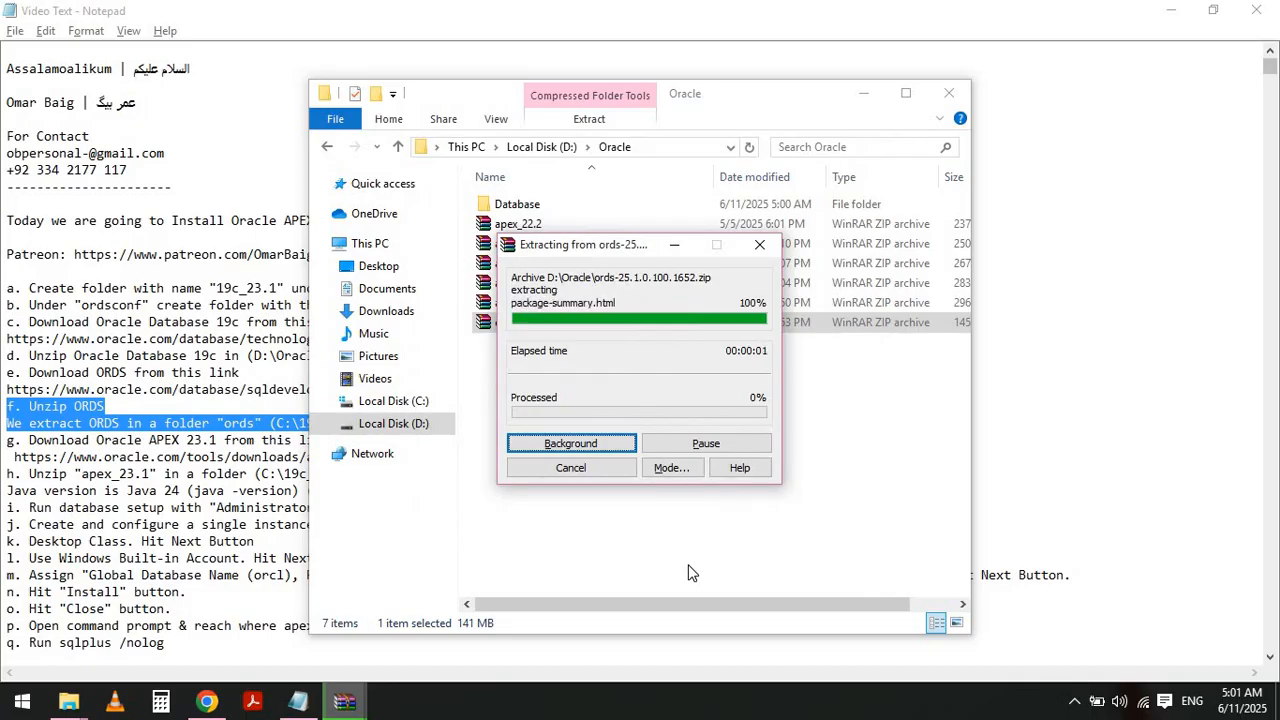
- Return to the notes and select the Oracle APEX 23.1 download link under instruction g
key(alt+Tab)
key(alt+Tab)
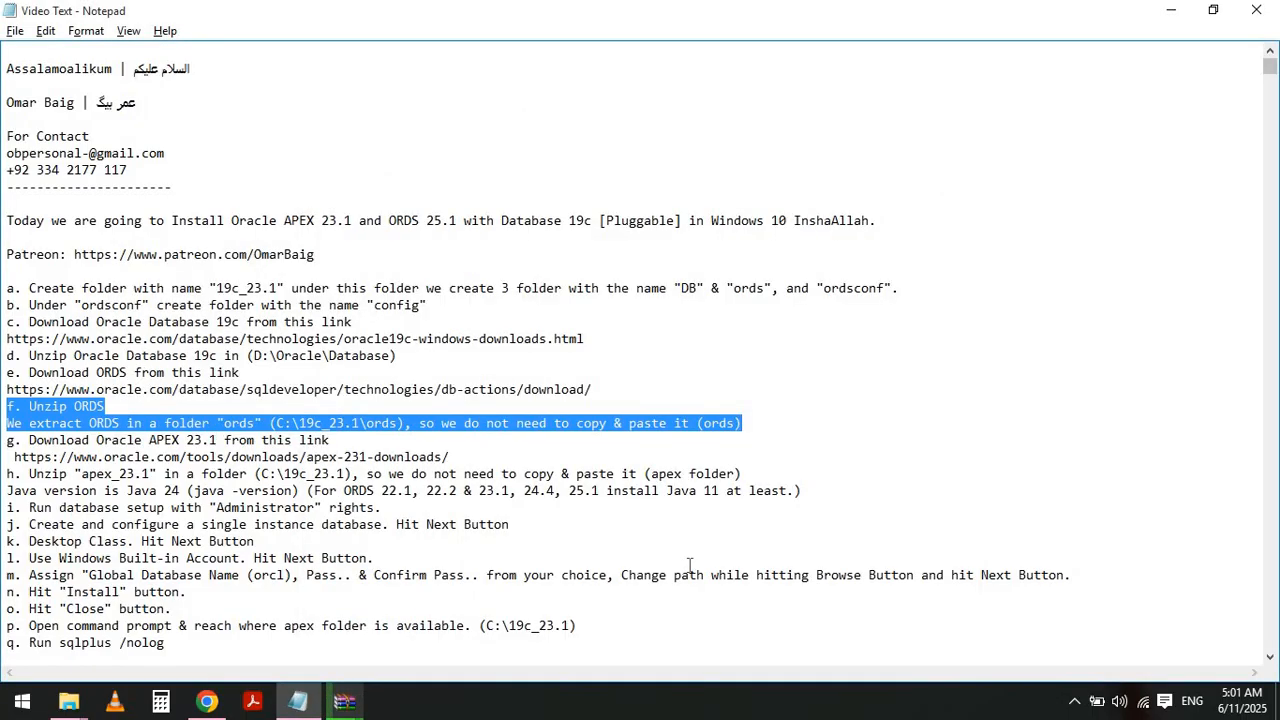
key(Up)
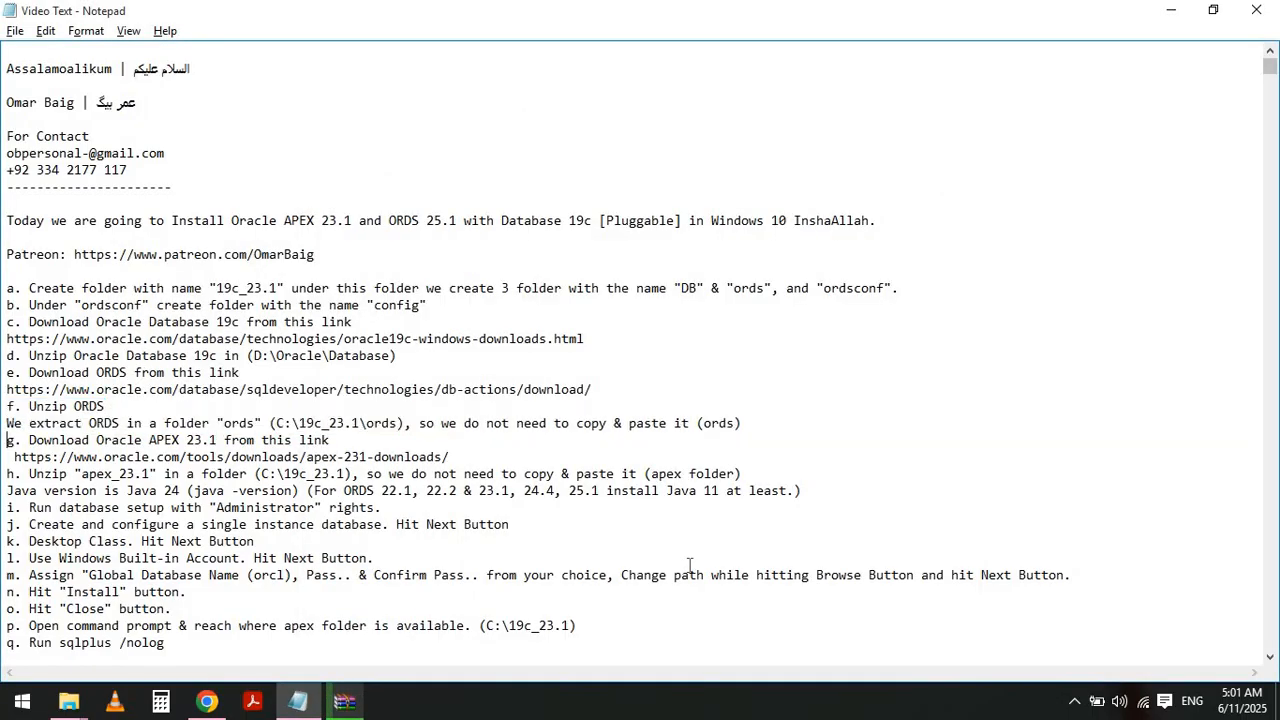
key(shift+End)
key(shift+Down)
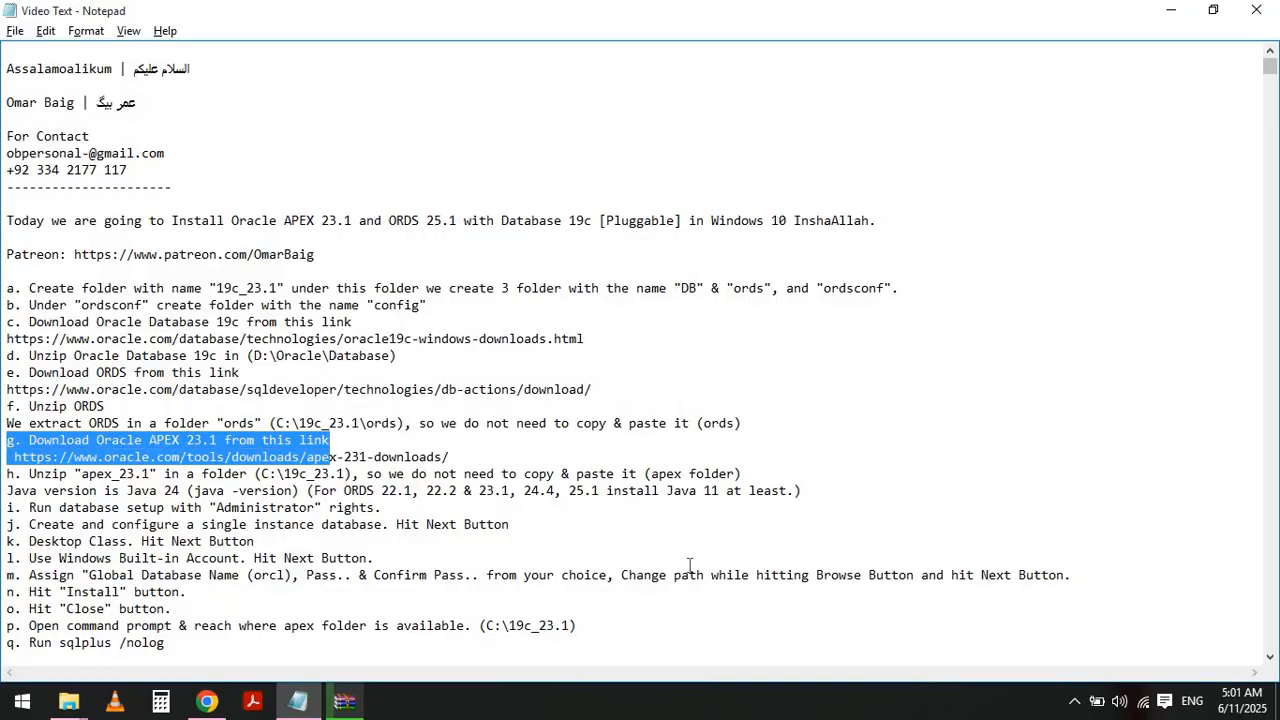
key(shift+End)
key(Home)
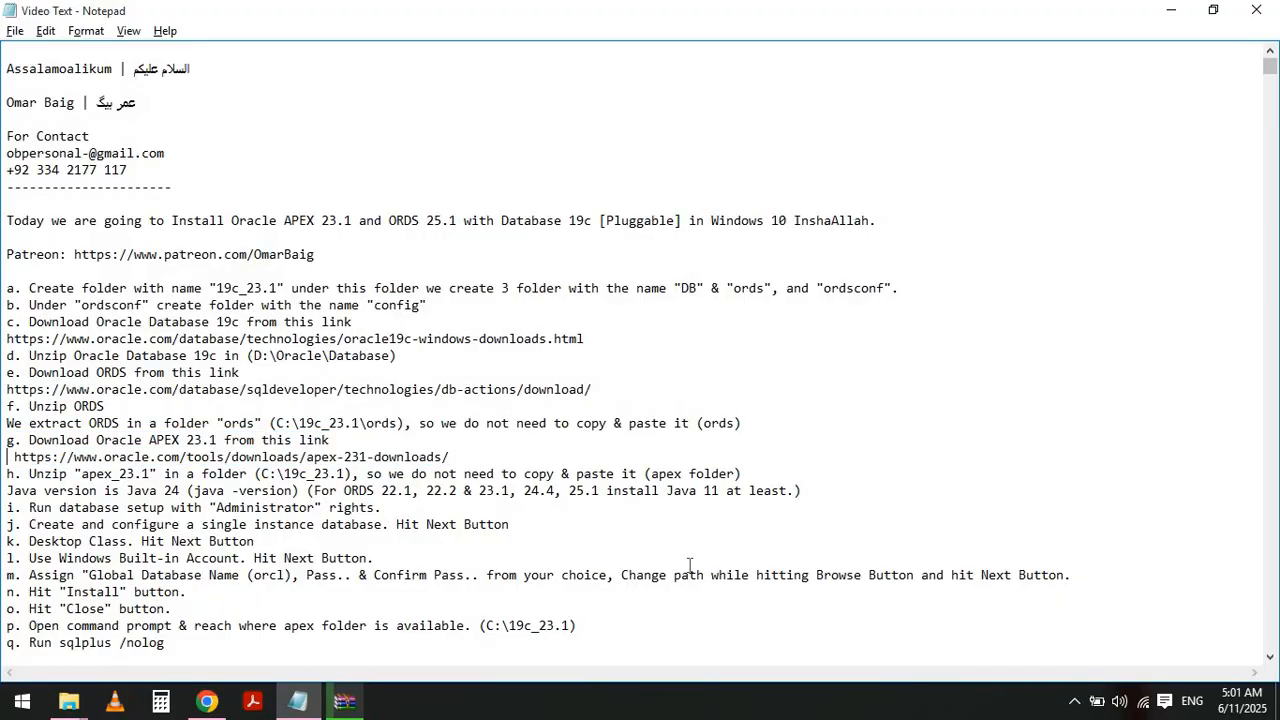
key(shift+End)
key(ctrl+c)
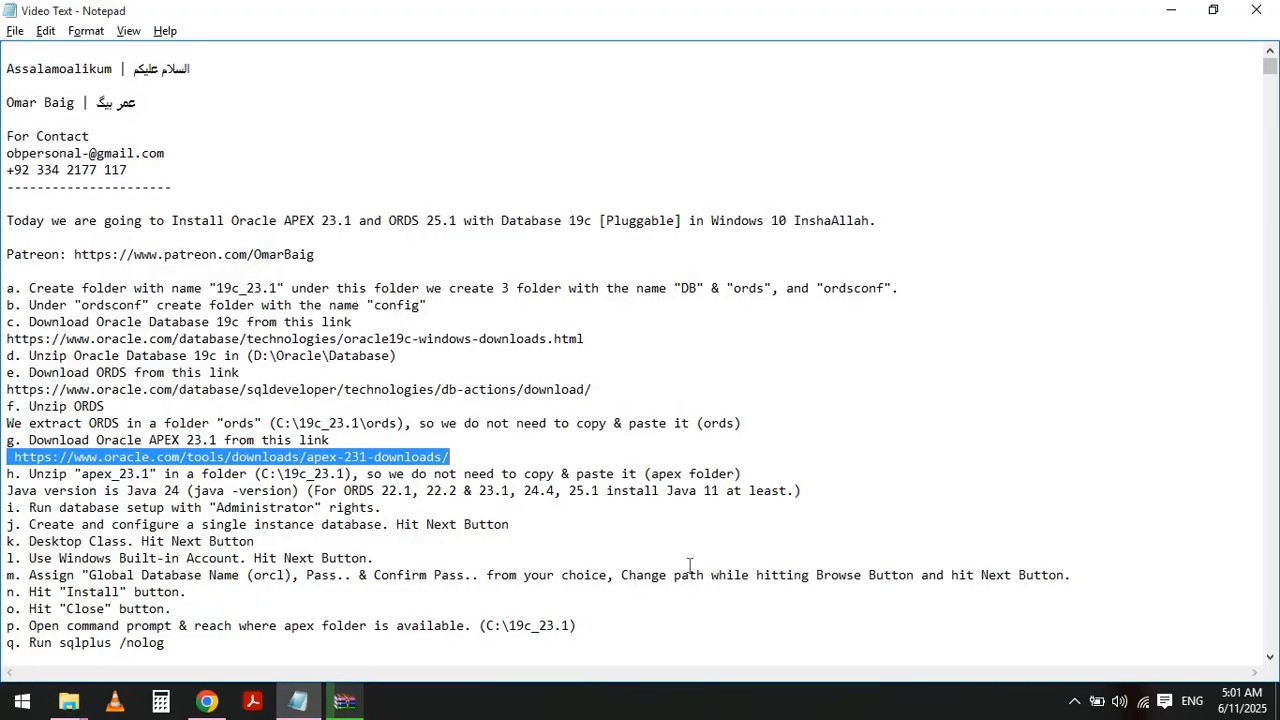
- Open the copied APEX 23.1 download link in a new browser tab
key(alt+Tab)
key(alt+Tab)
key(ctrl+t)
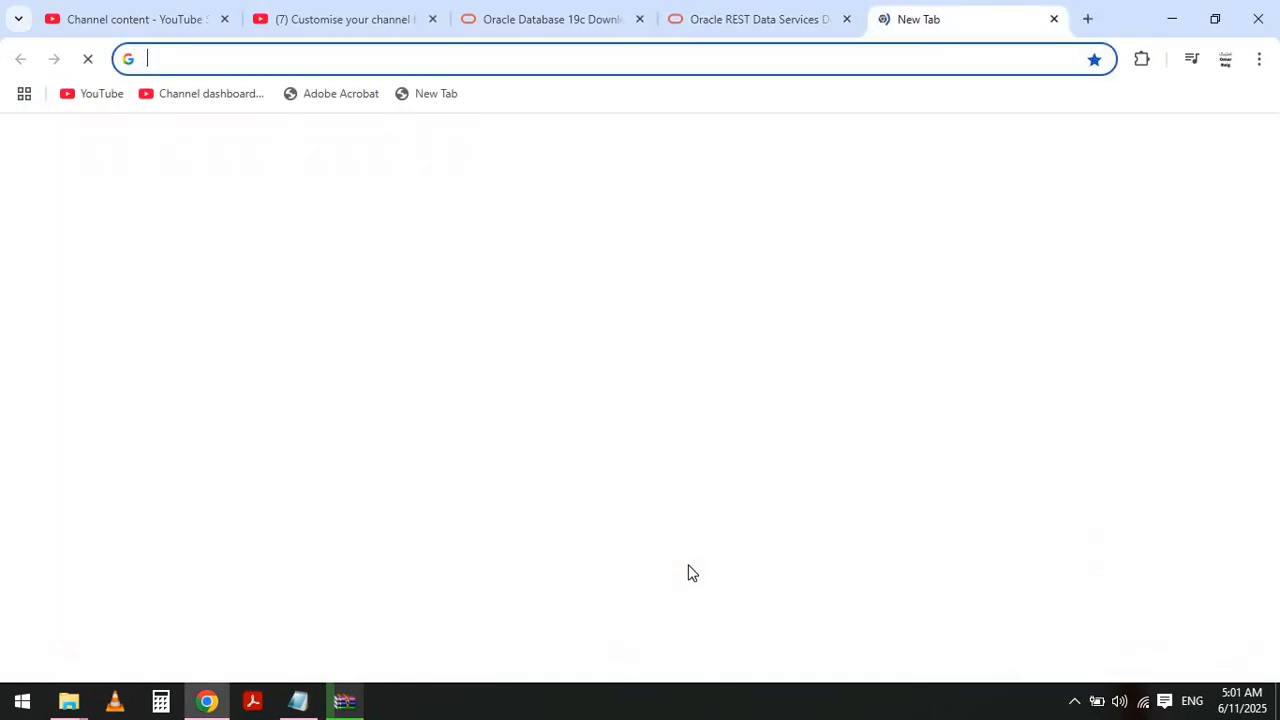
key(ctrl+v)
key(Return)
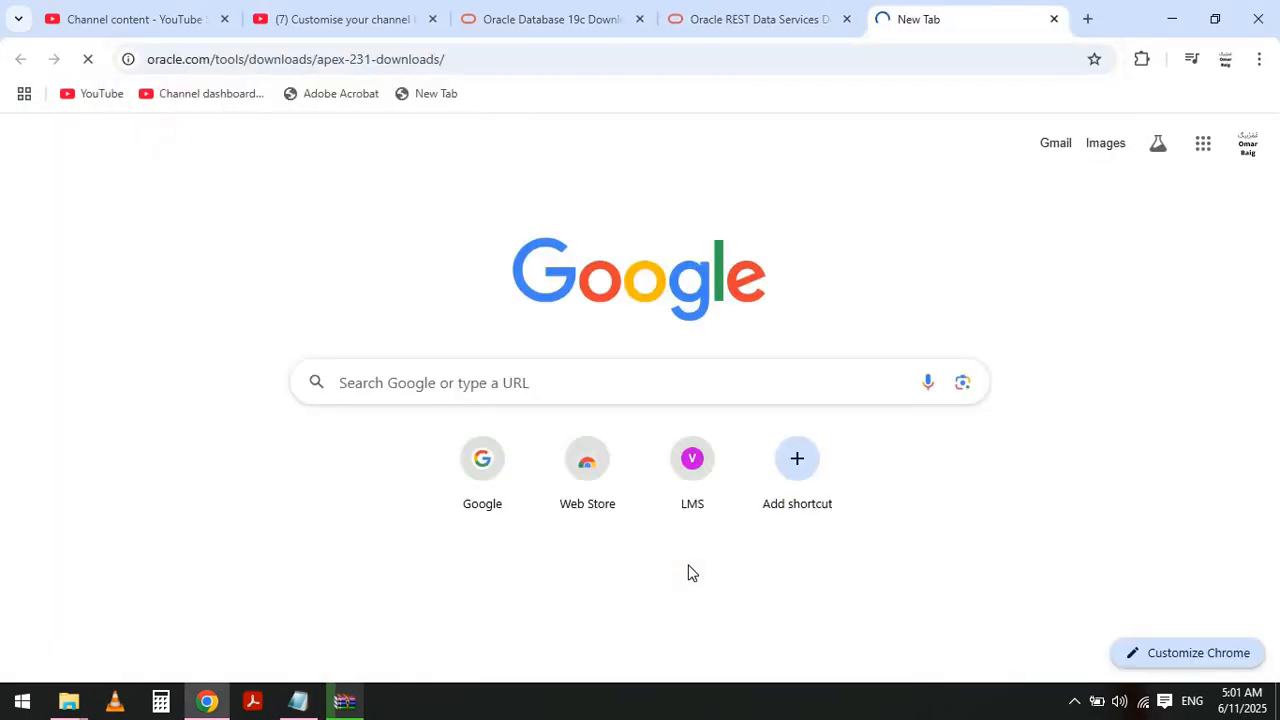
- Following the Unzip apex_23.1 note, extract the apex_23.1 archive into C:\19c_23.1
key(alt+Tab)
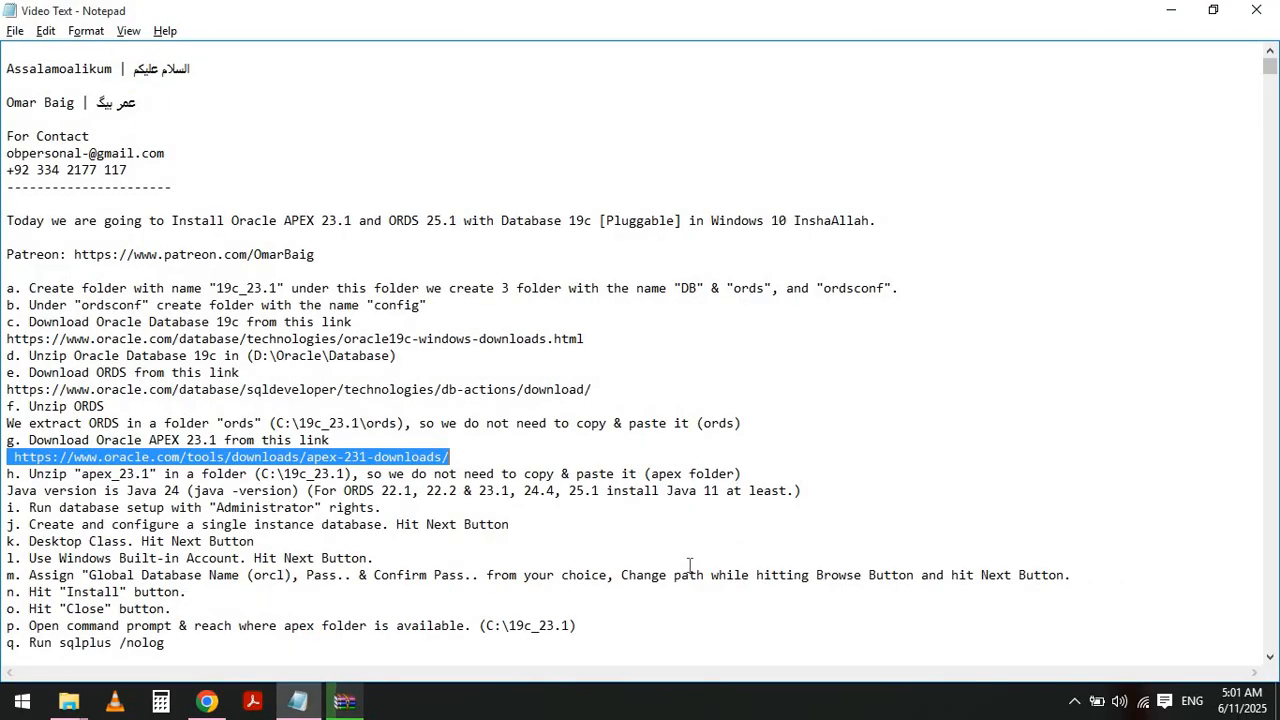
key(Left)
key(Down)
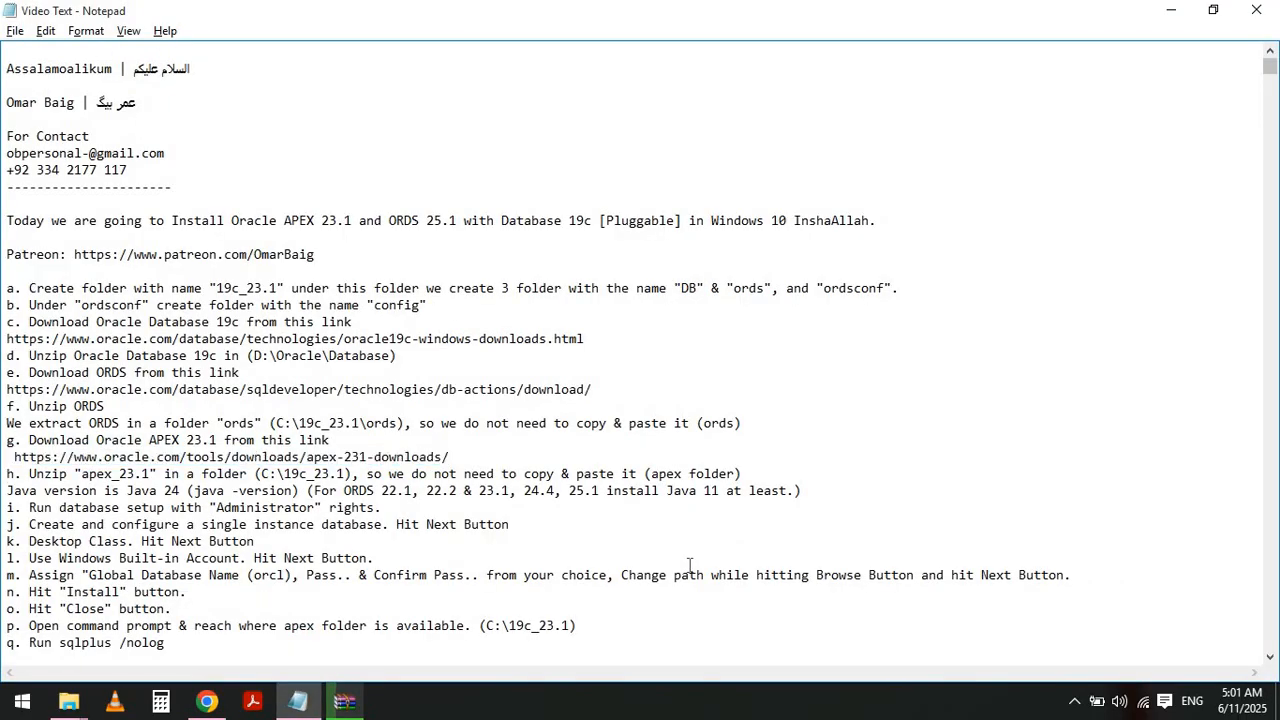
key(shift+End)
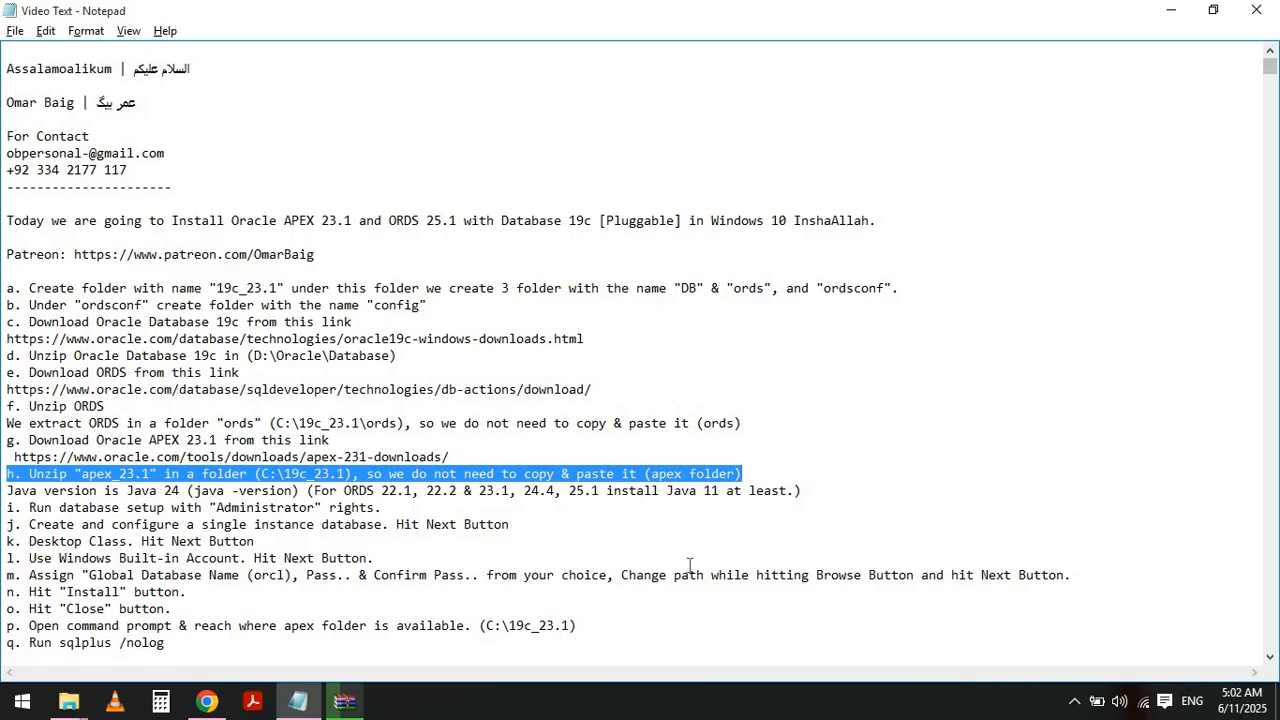
key(alt+Tab)
key(alt+Tab)
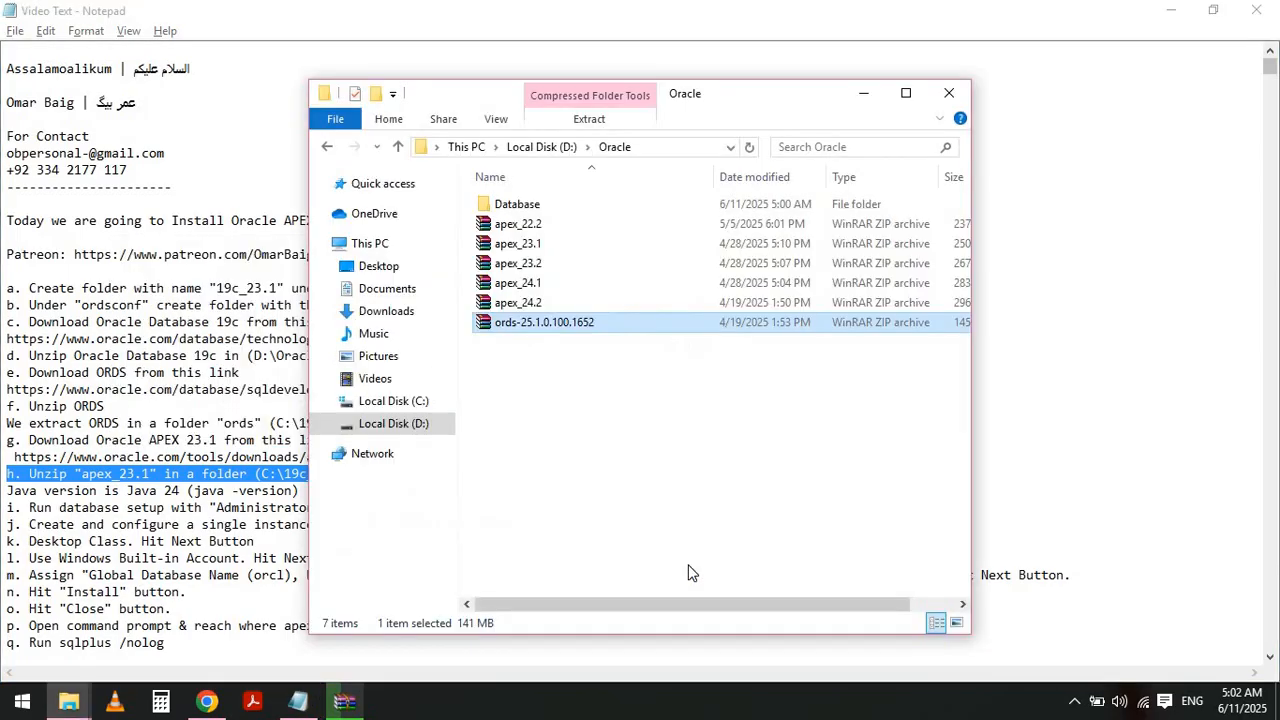
click(531, 250)
right_click(531, 250)
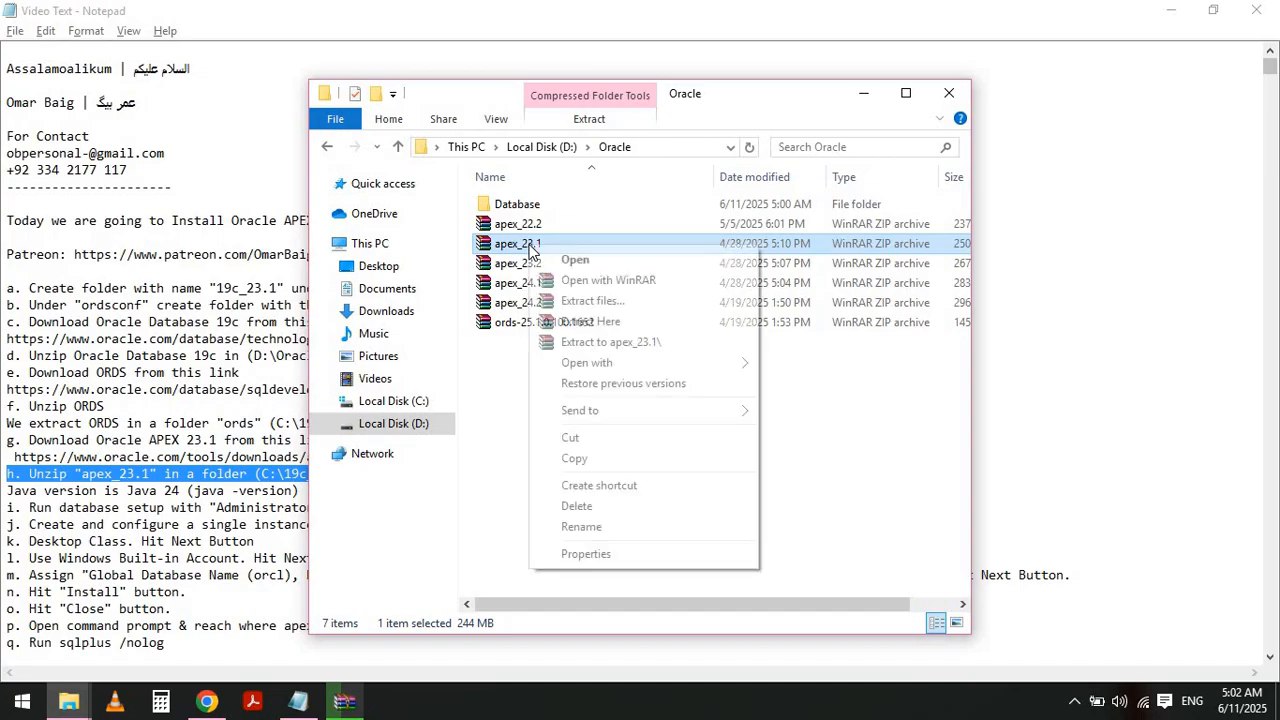
click(604, 303)
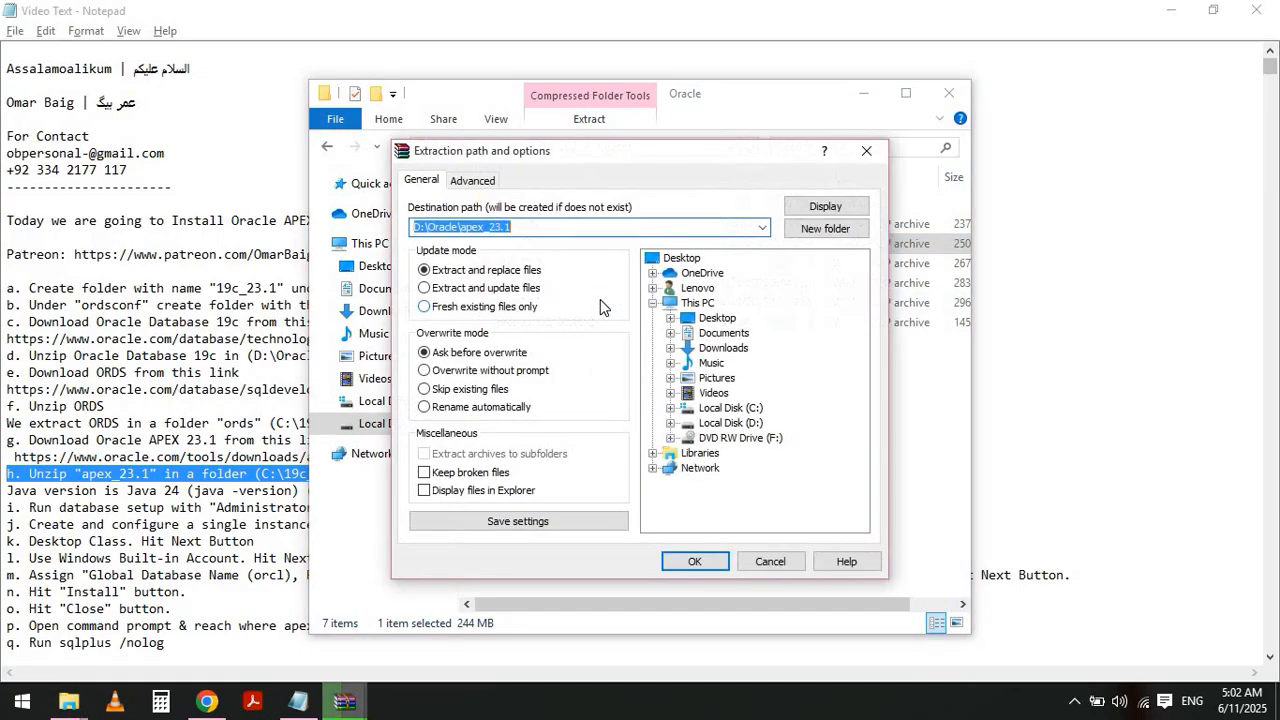
click(670, 407)
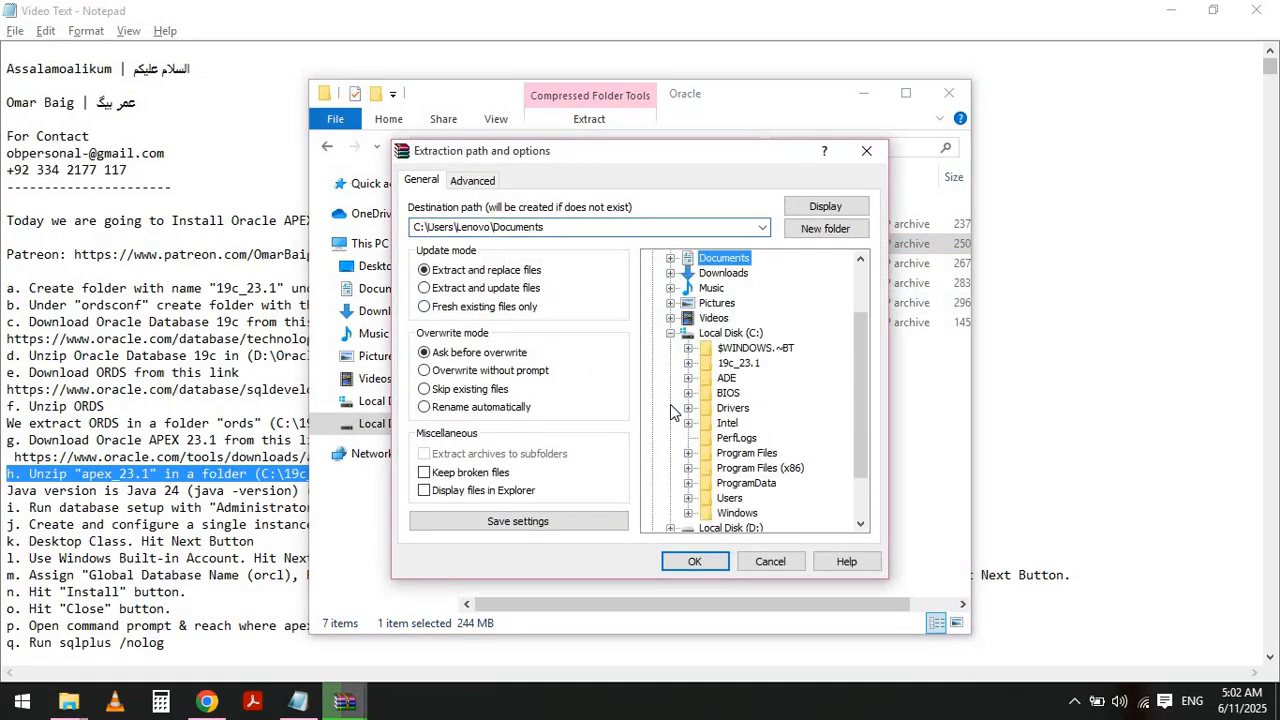
click(732, 364)
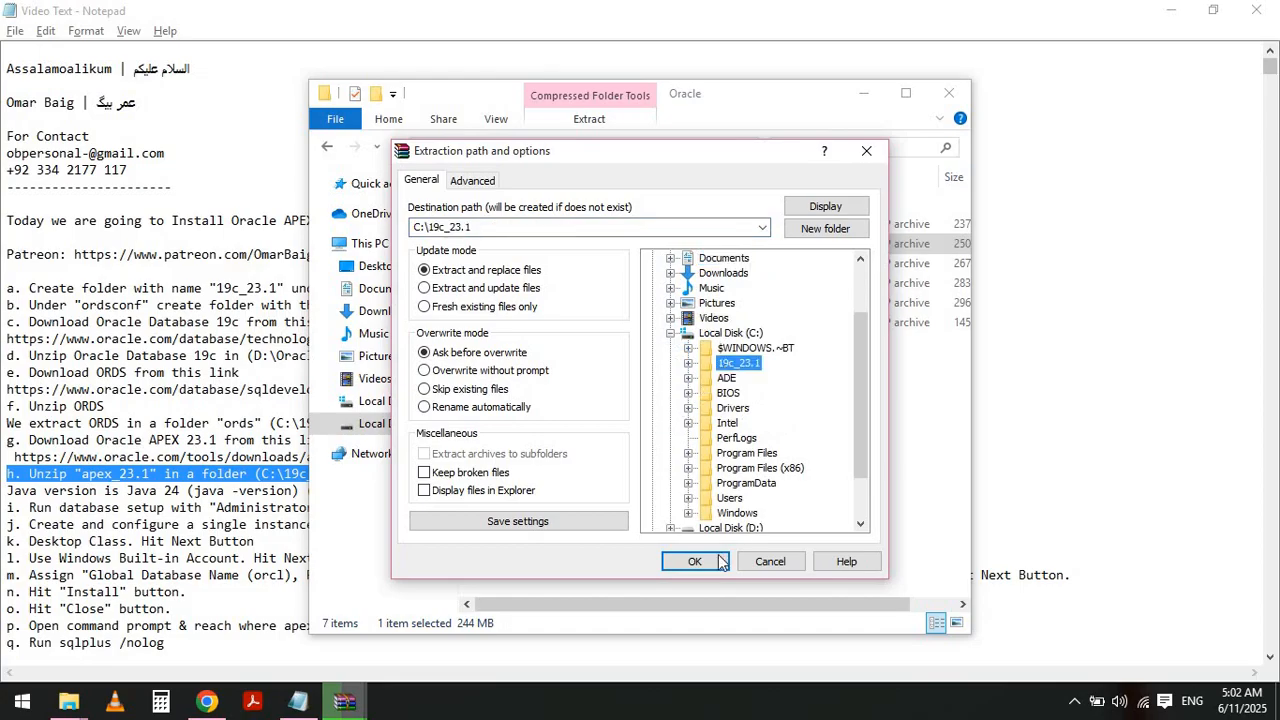
click(696, 561)
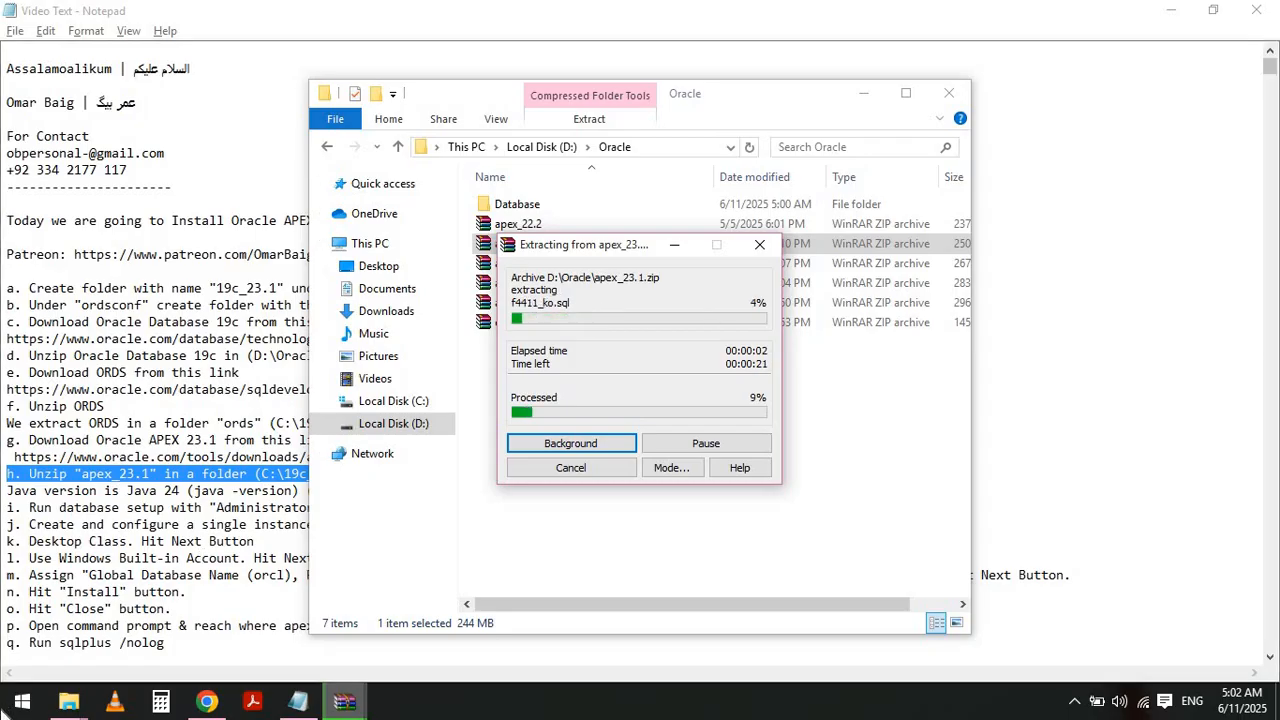
- Open Command Prompt, check the installed Java version with java -version, then exit it
click(18, 711)
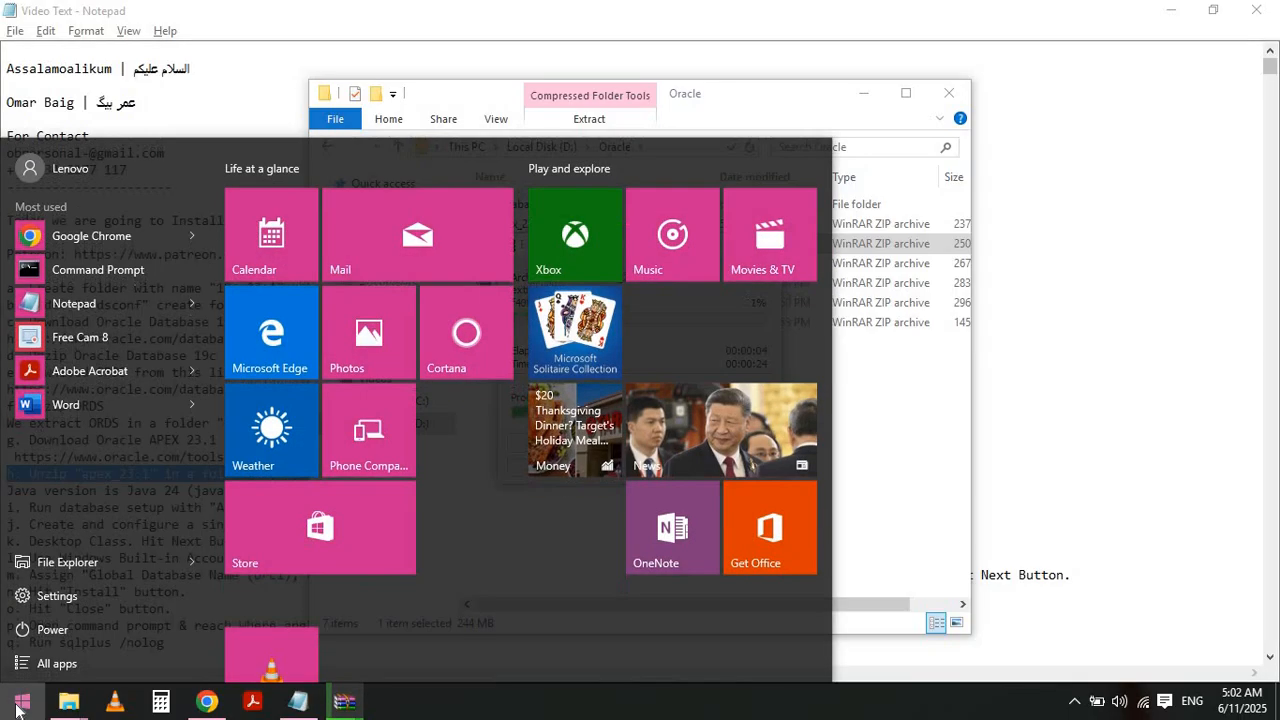
text(cmd)
key(Return)
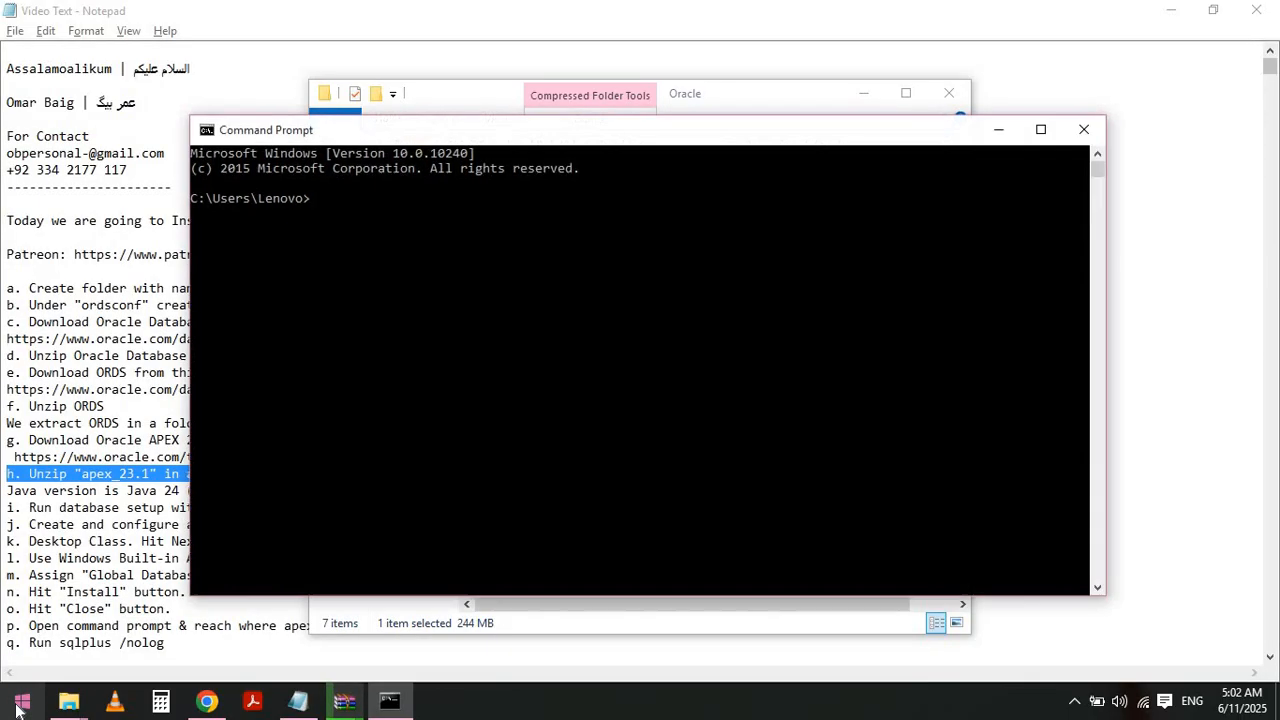
text(java -version)
key(Return)
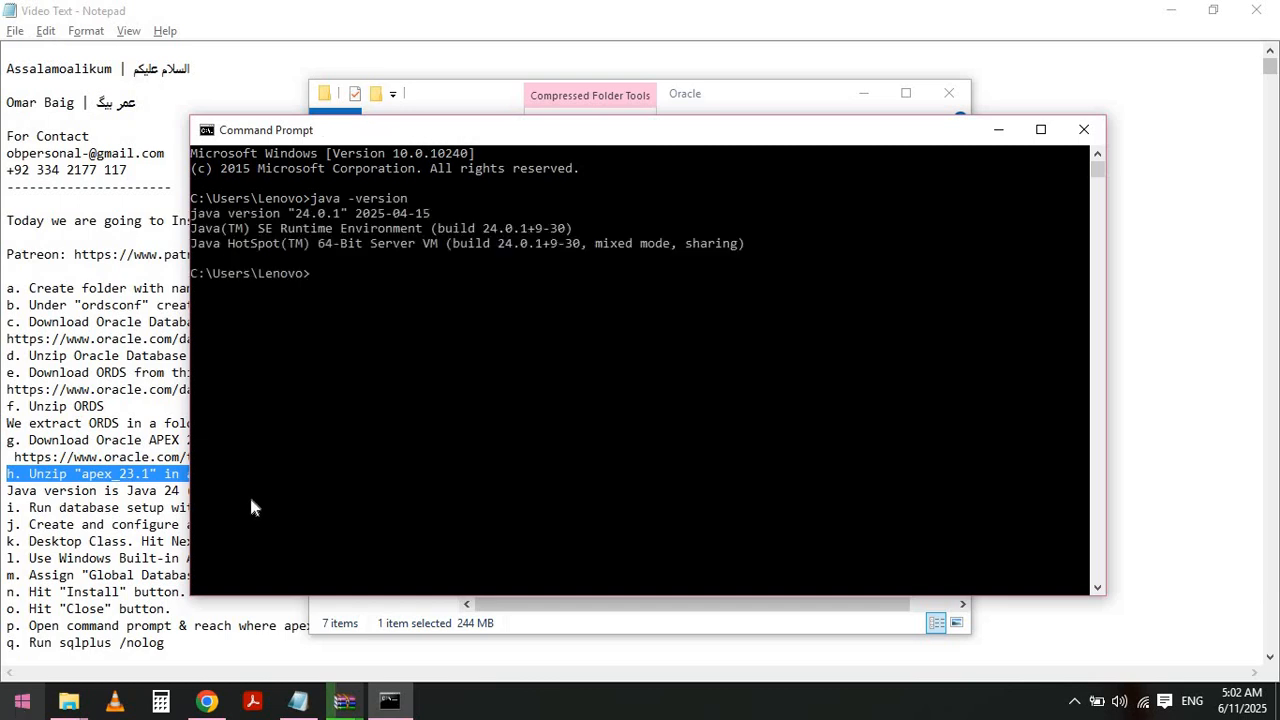
click(195, 213)
drag(244, 213, 195, 213)
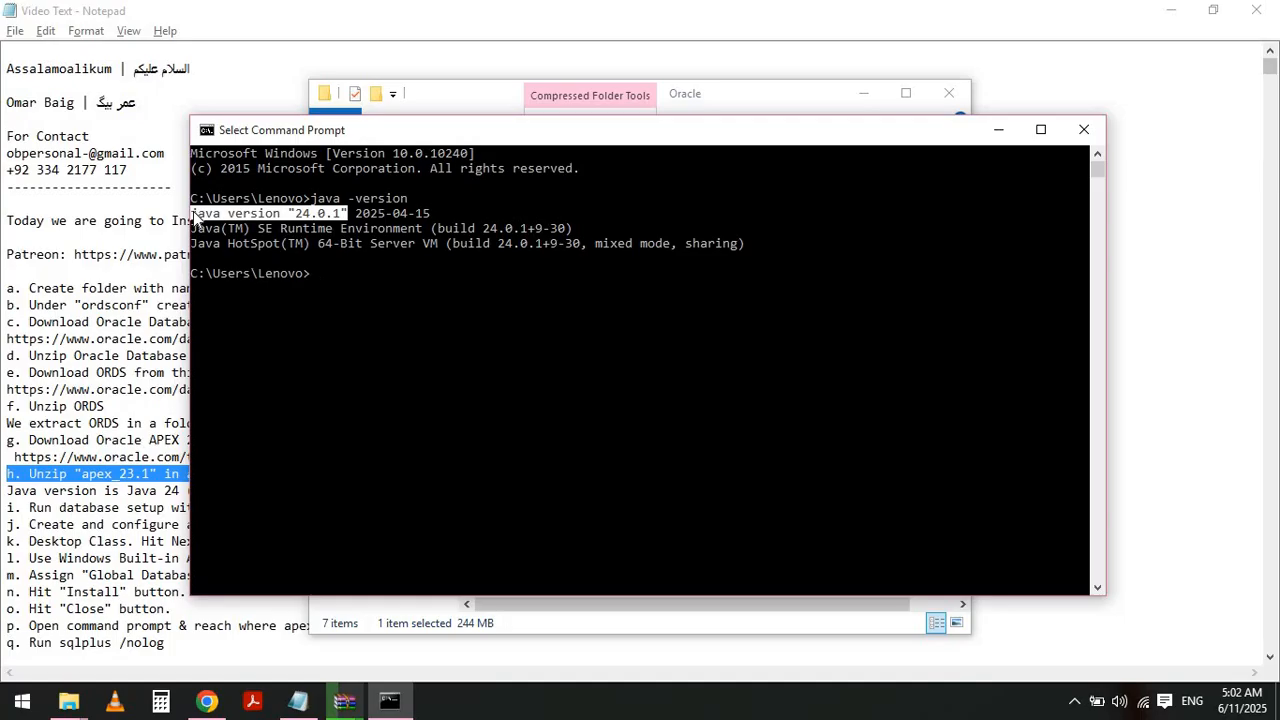
text(exit)
key(Return)
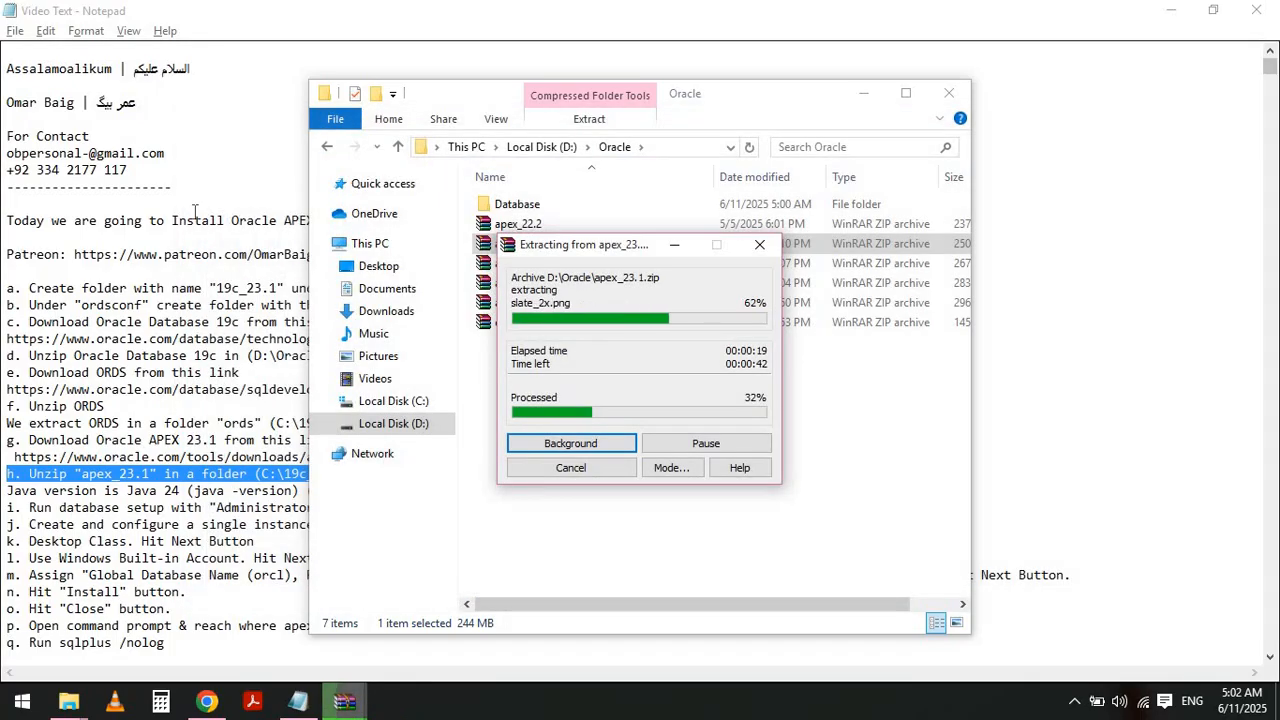
- Return to the notes and highlight the Java version requirement line
key(alt+Tab)
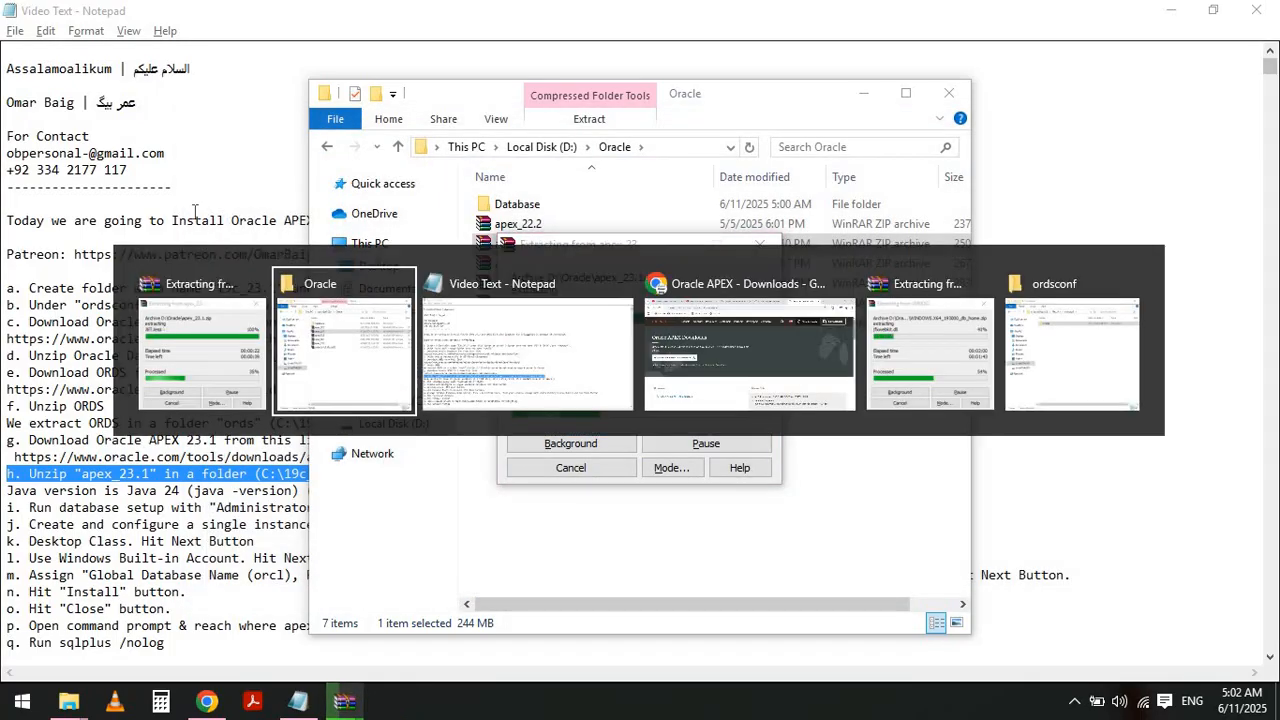
key(alt+Tab)
click(195, 211)
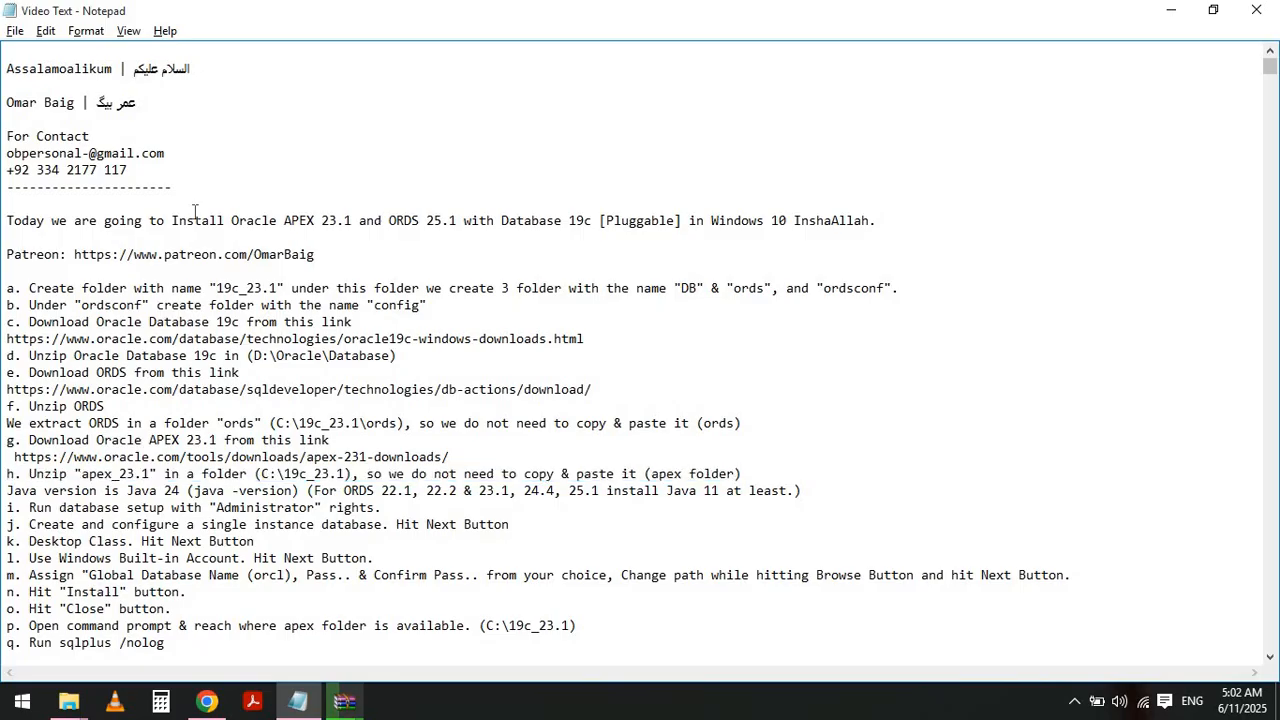
key(shift+End)
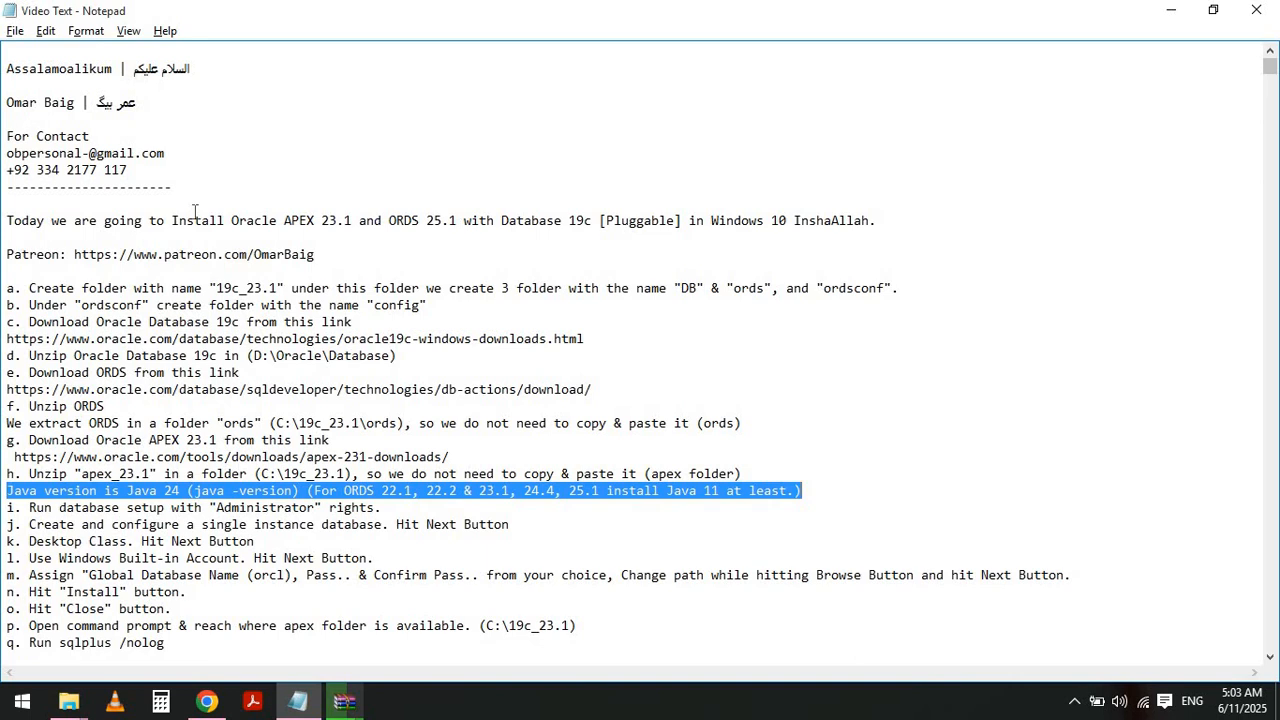
click(344, 704)
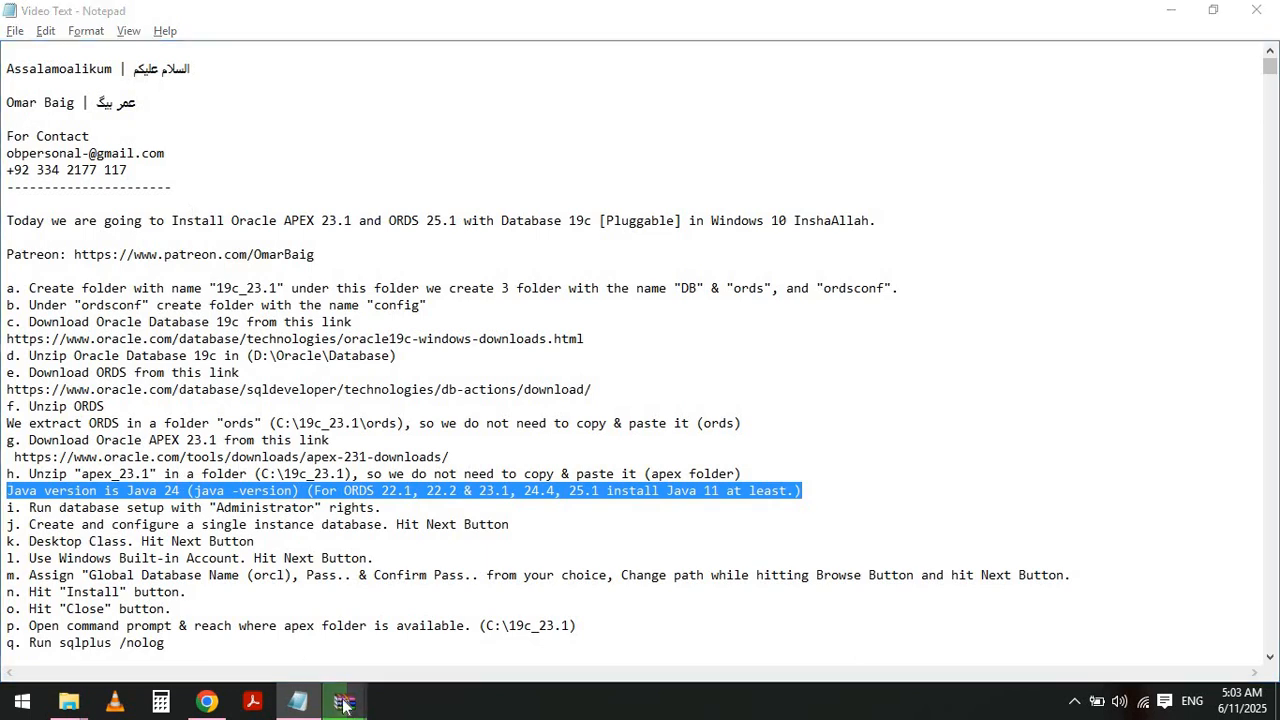
mouse_move(406, 642)
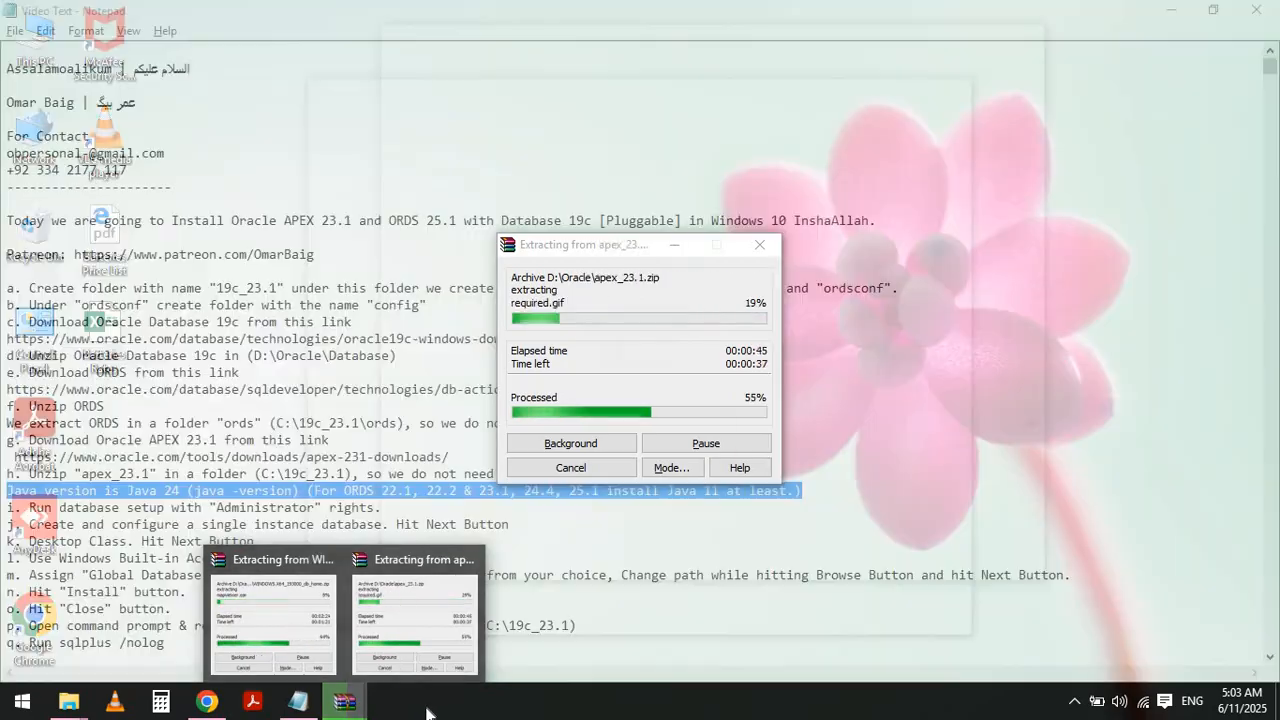
click(1172, 14)
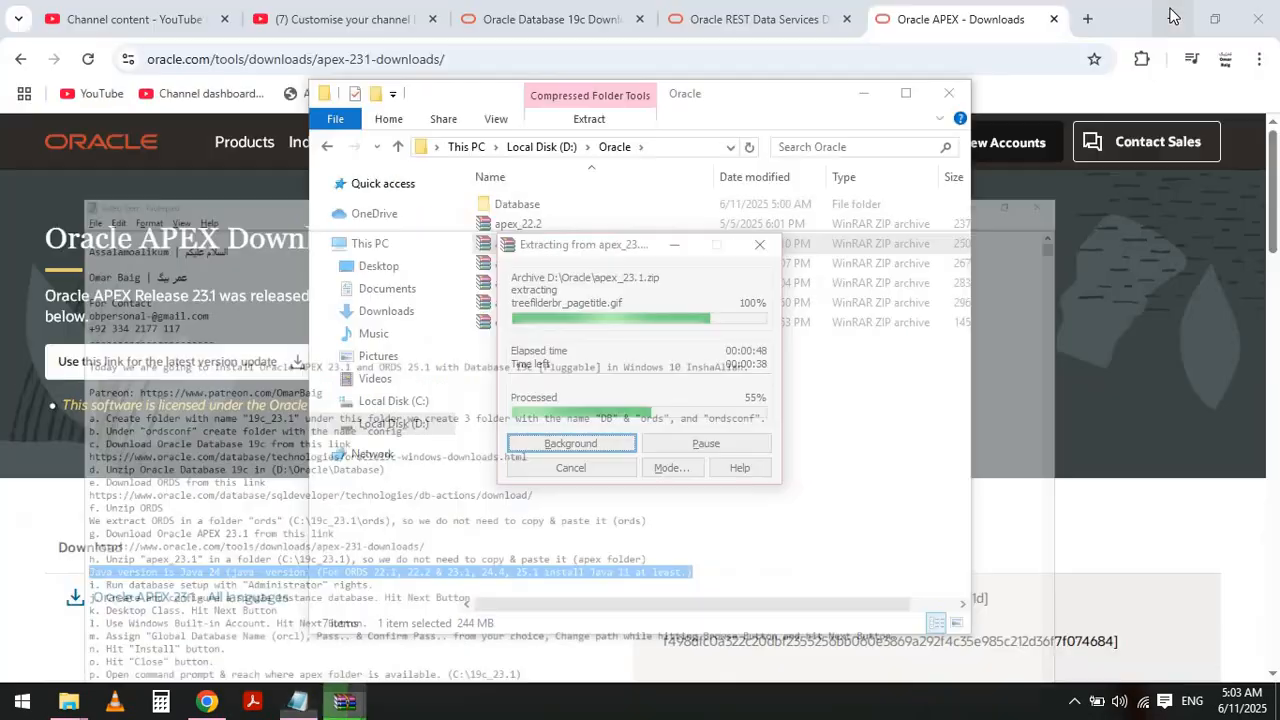
click(1172, 14)
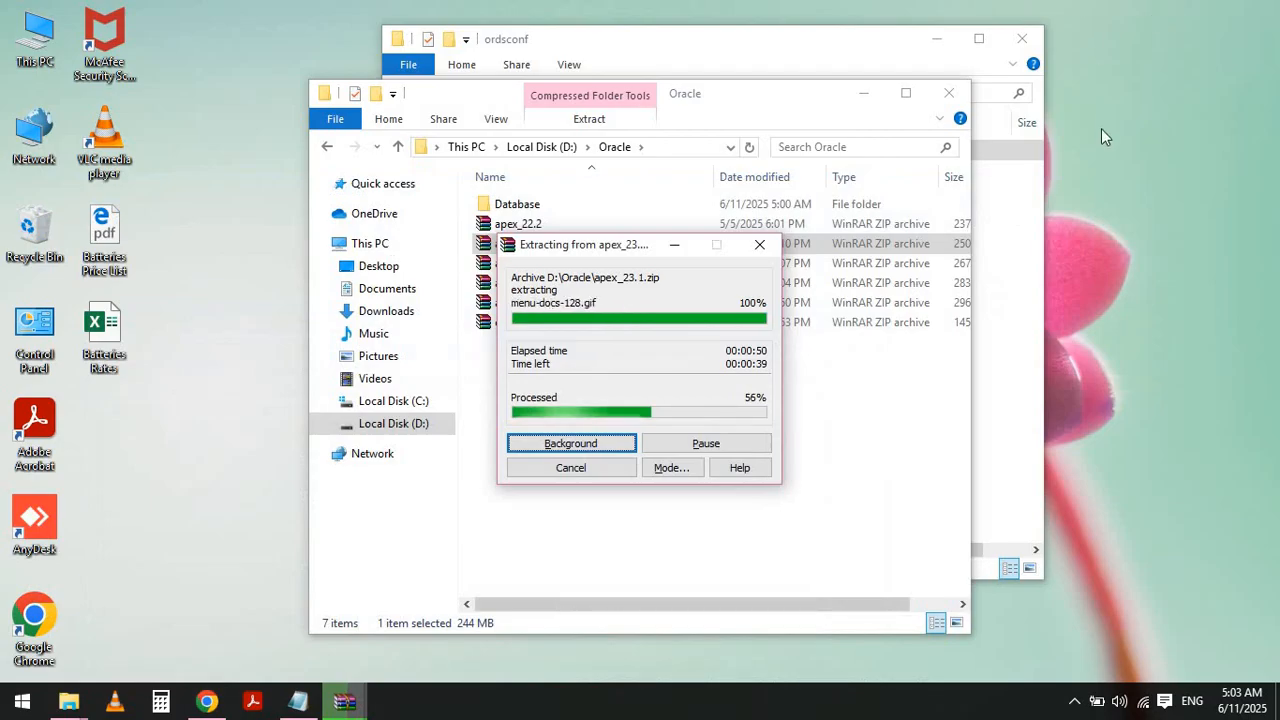
click(1102, 142)
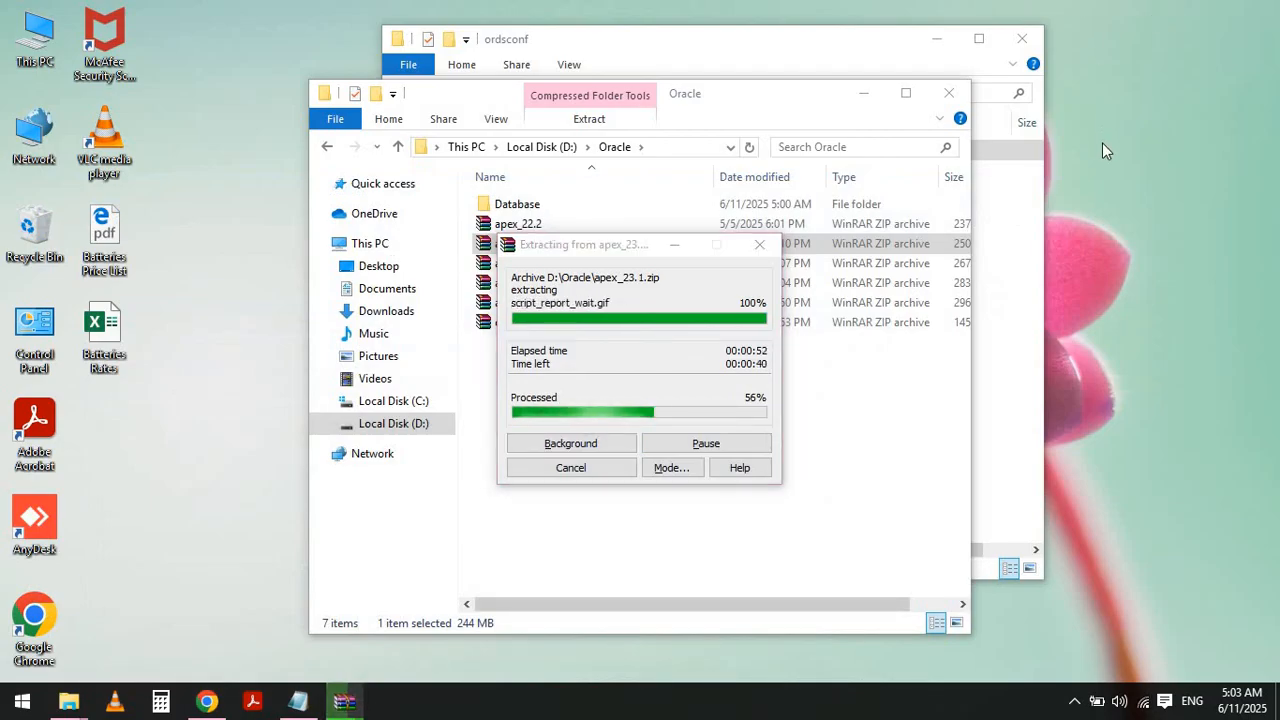
- Return to the notes and highlight instruction i about running the database setup with Administrator rights
key(alt+Tab)
key(alt+Tab)
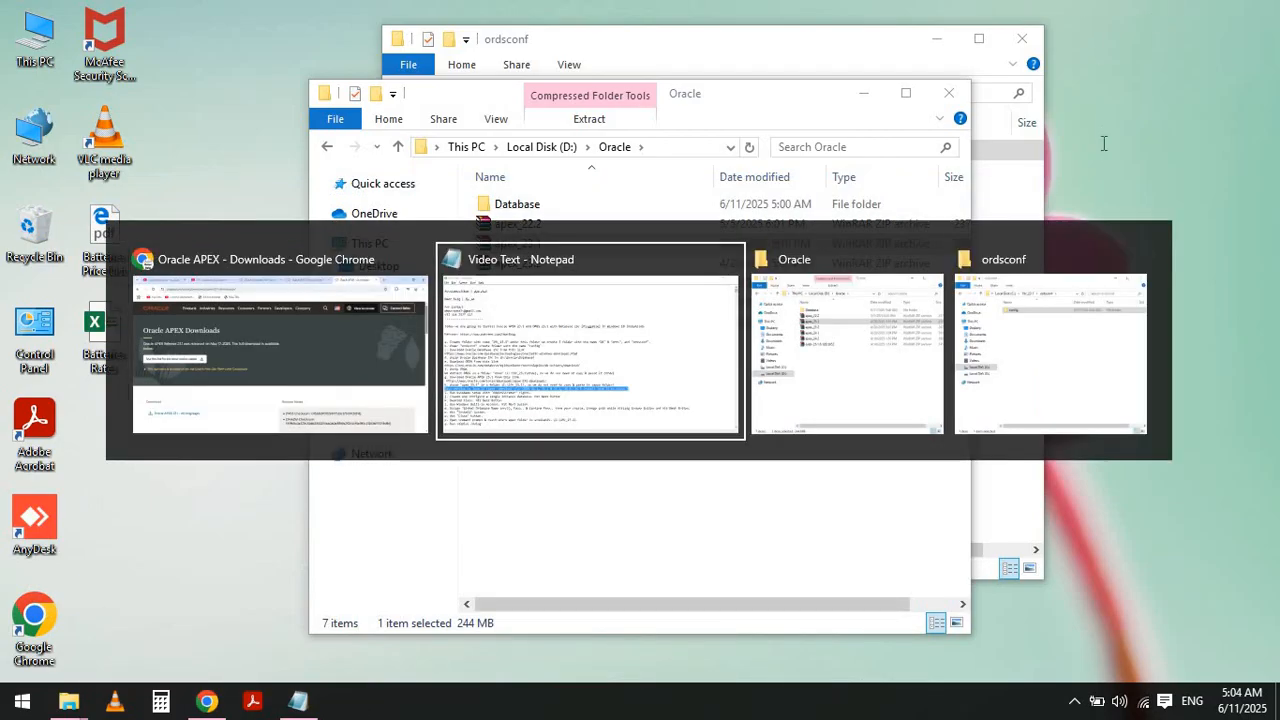
key(Left)
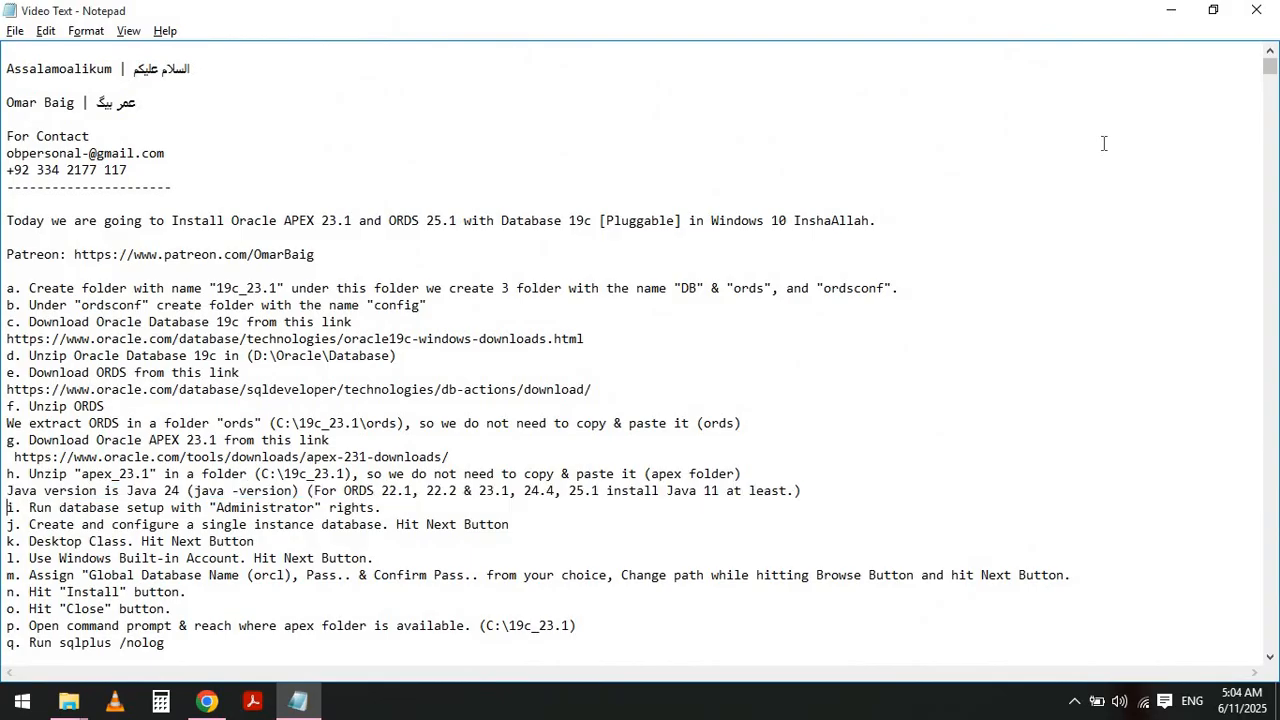
key(shift+End)
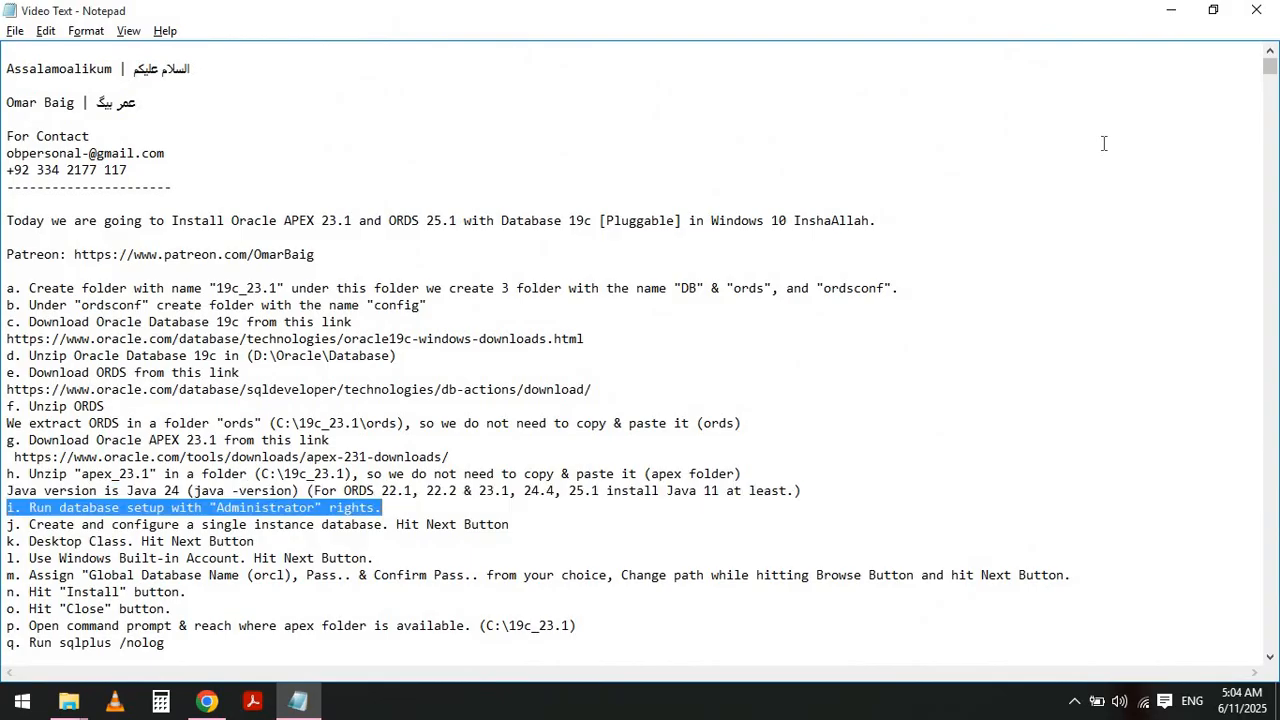
- Open the WINDOWS.X64_193000_db_home folder under D:\Oracle\Database and run setup as administrator
key(alt+Tab)
key(alt+Tab)
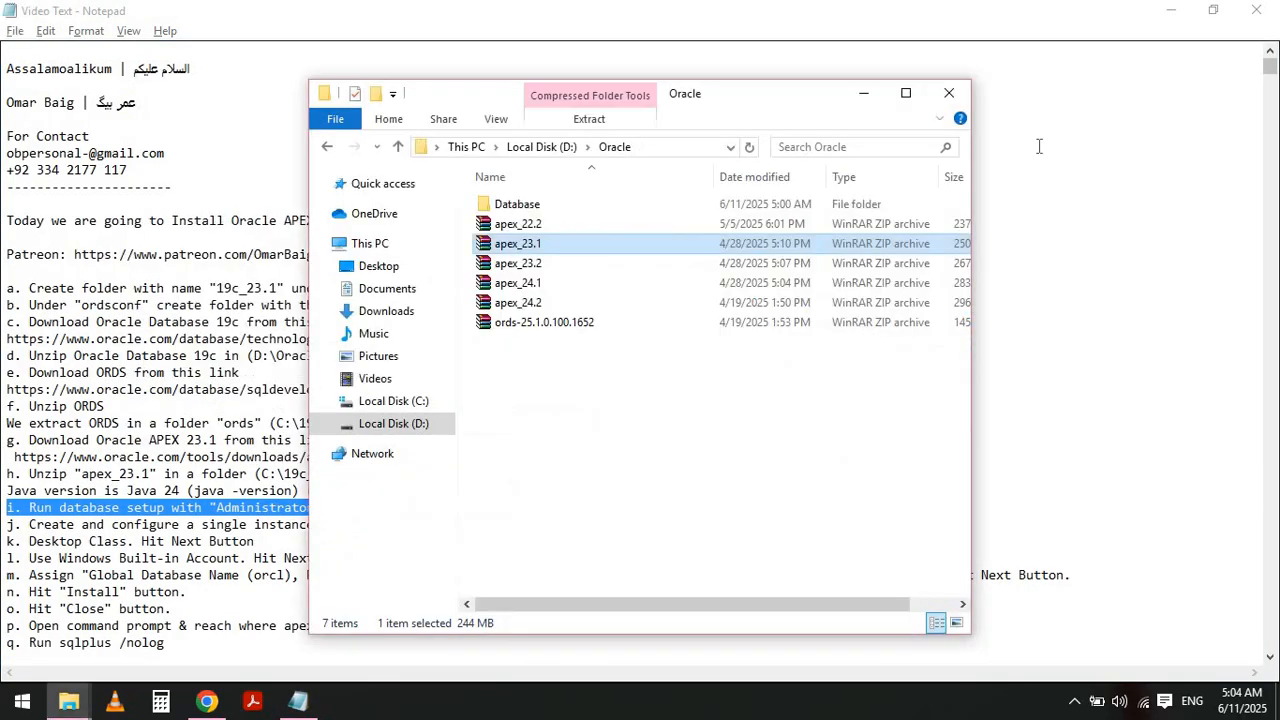
double_click(520, 204)
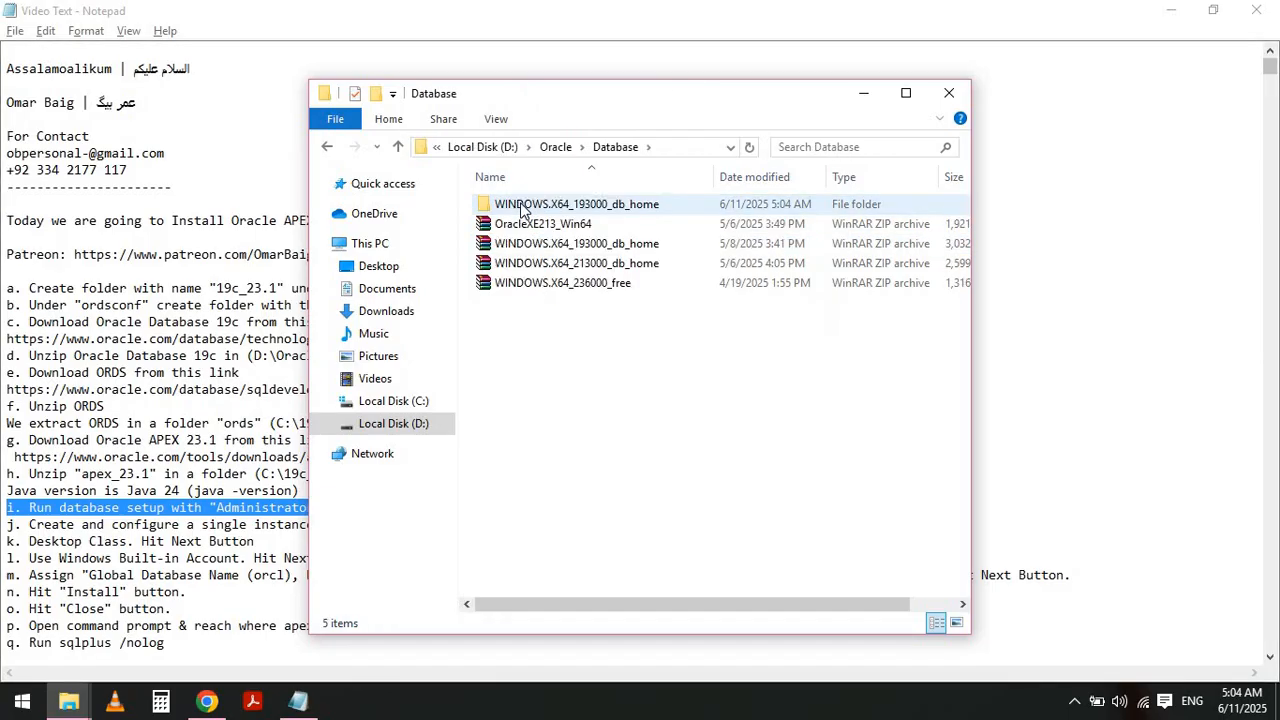
double_click(521, 208)
click(516, 250)
key(s)
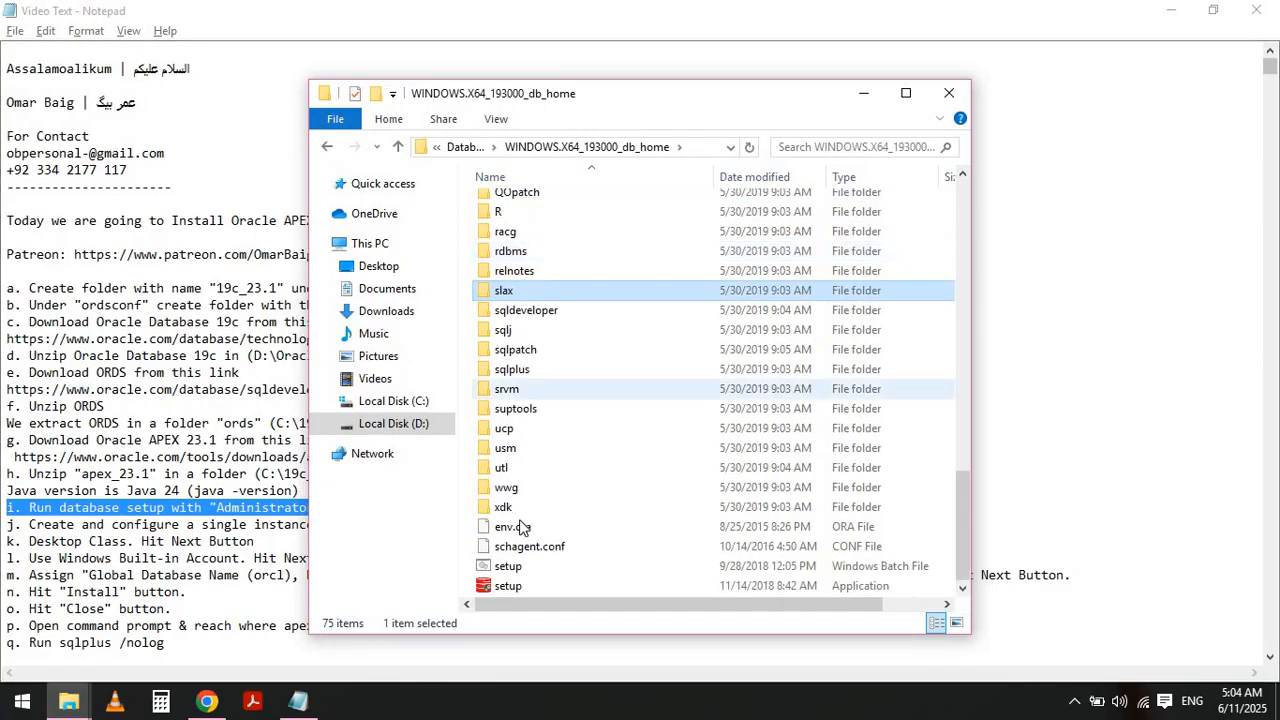
click(503, 591)
right_click(504, 592)
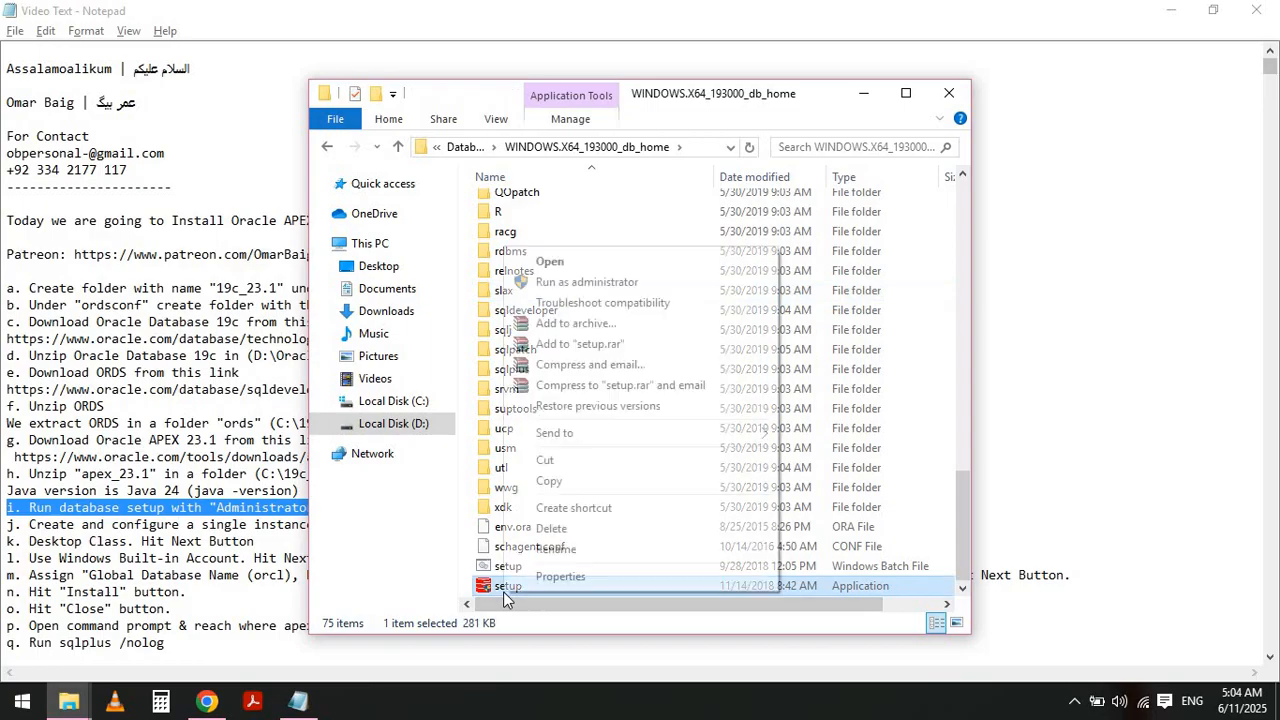
click(596, 282)
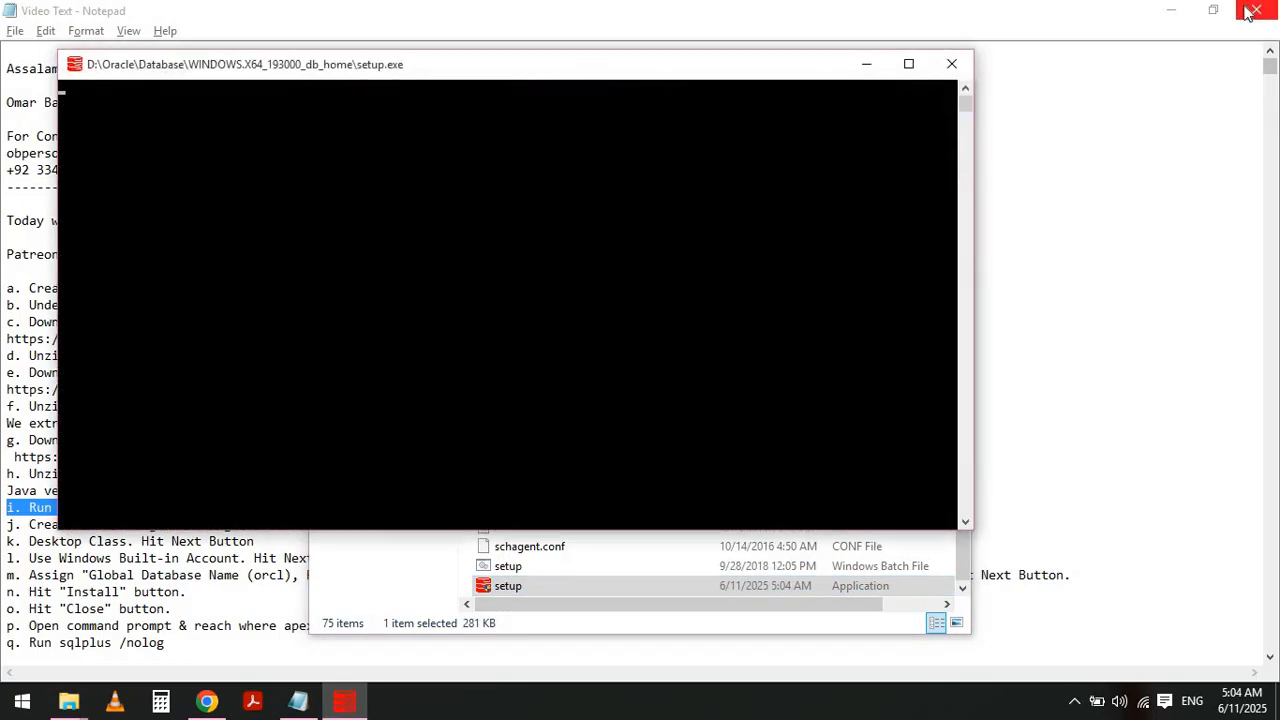
click(1168, 11)
click(1170, 11)
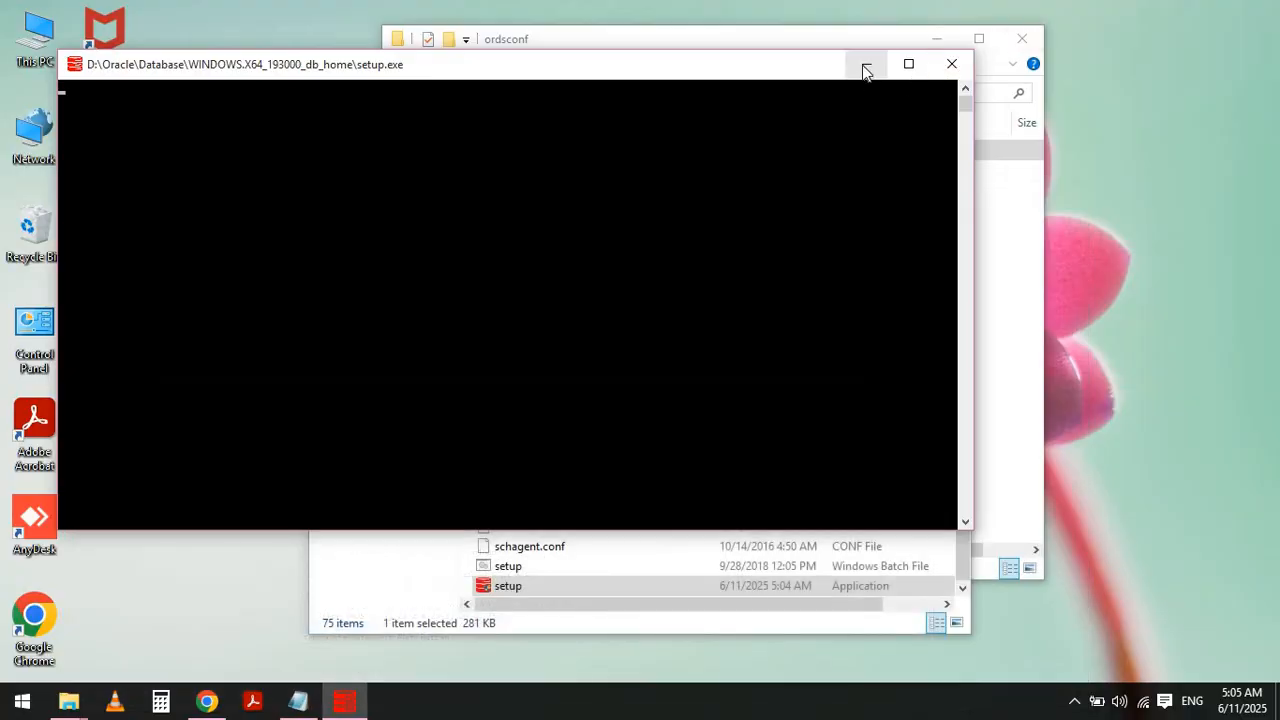
click(866, 63)
click(941, 42)
click(938, 40)
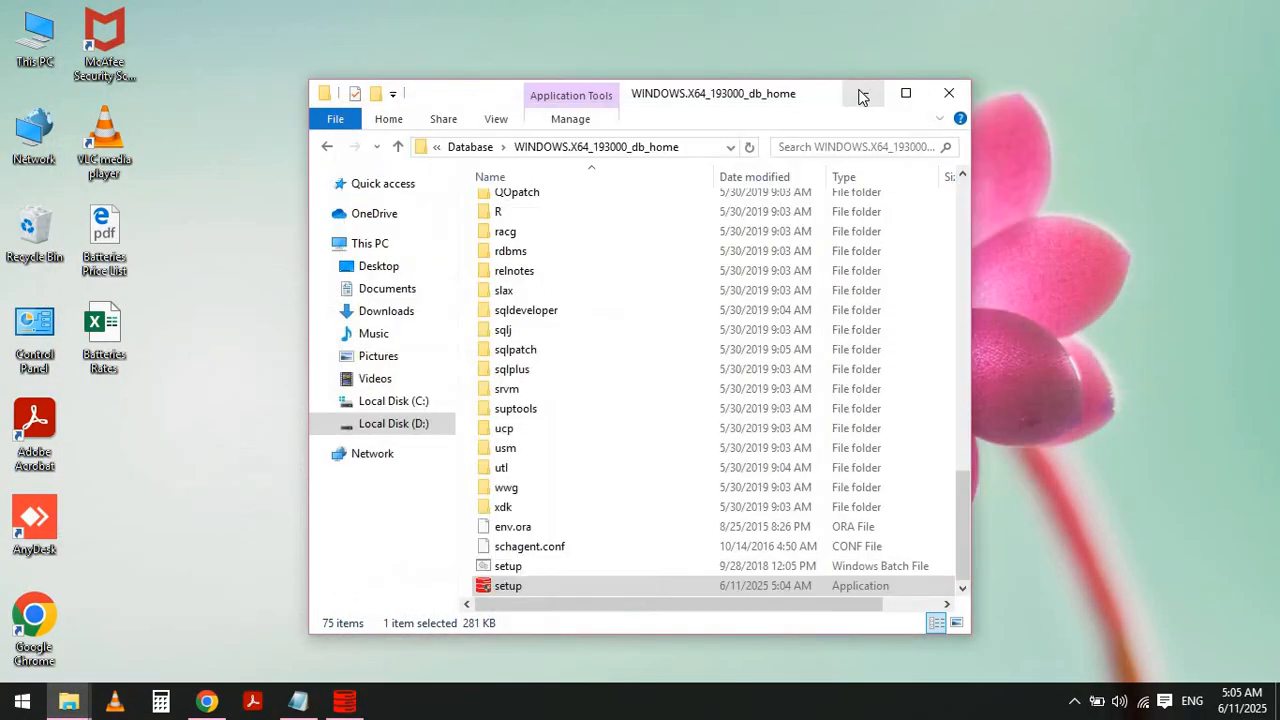
click(864, 93)
- Return to the notes and highlight instruction j about creating a single instance database
key(alt+Tab)
key(alt+Tab)
key(alt+Tab)
key(alt+Tab)
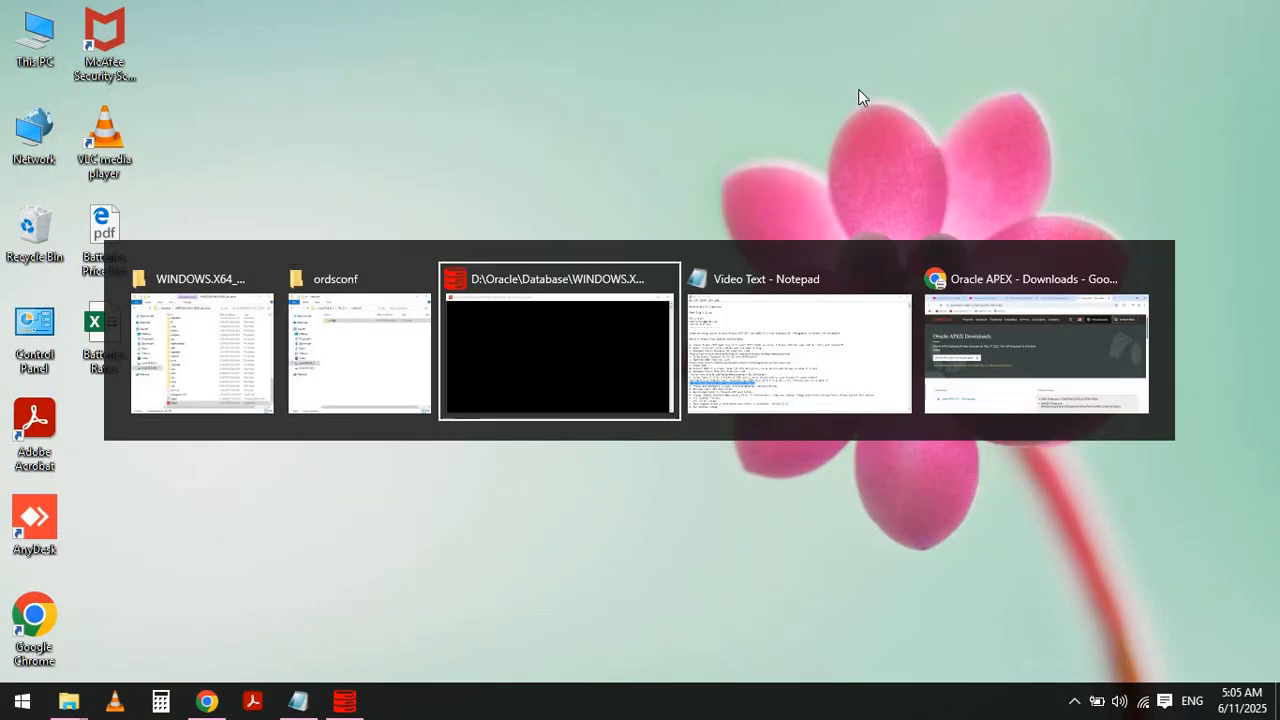
key(Left)
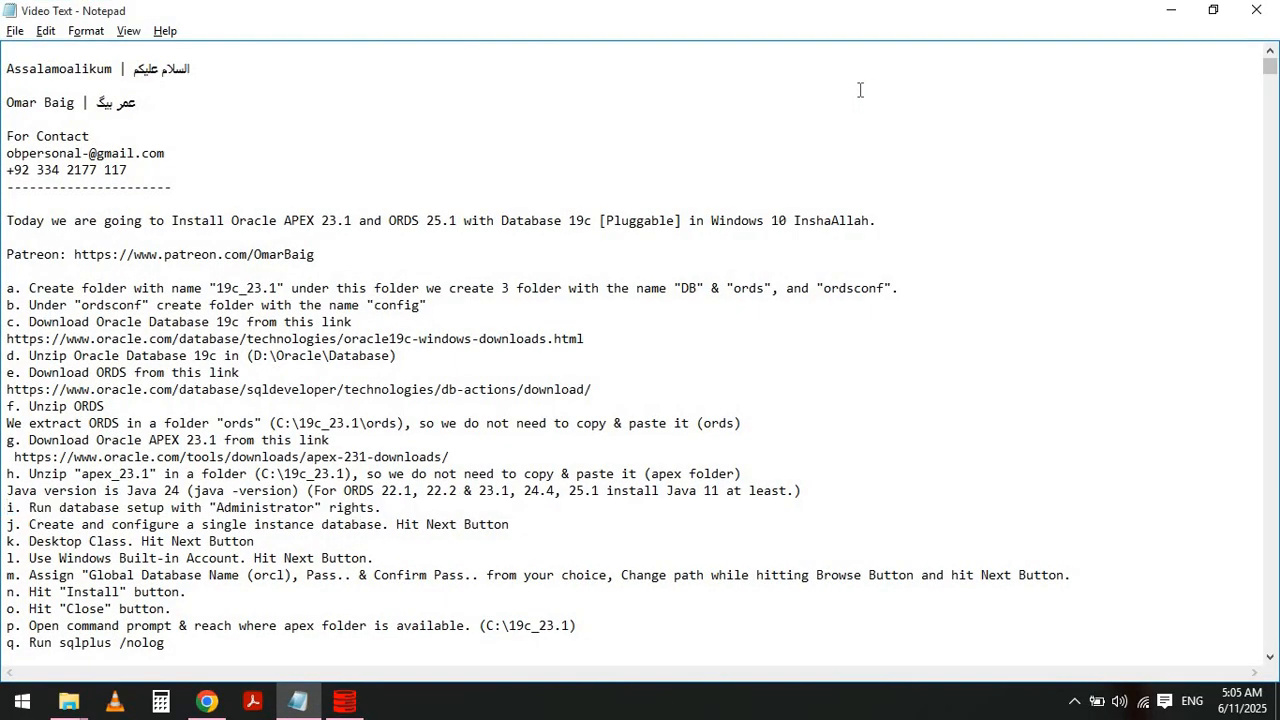
key(Down)
key(shift+End)
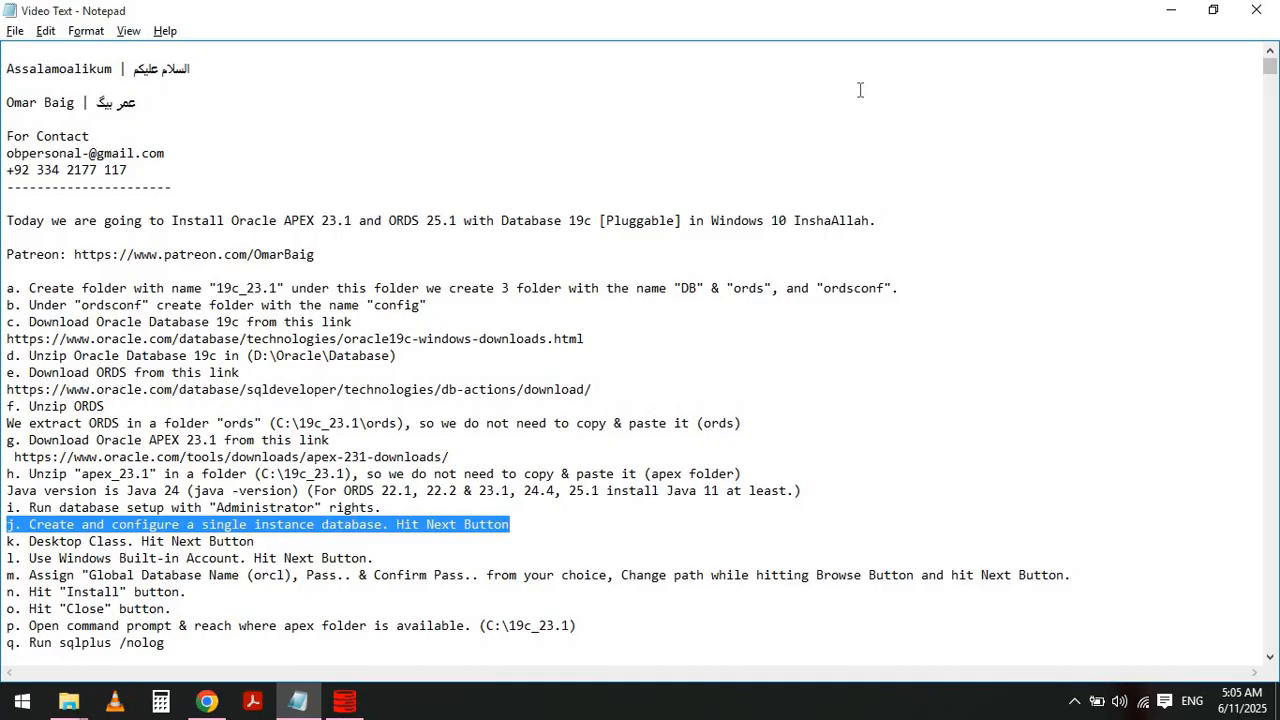
click(1170, 17)
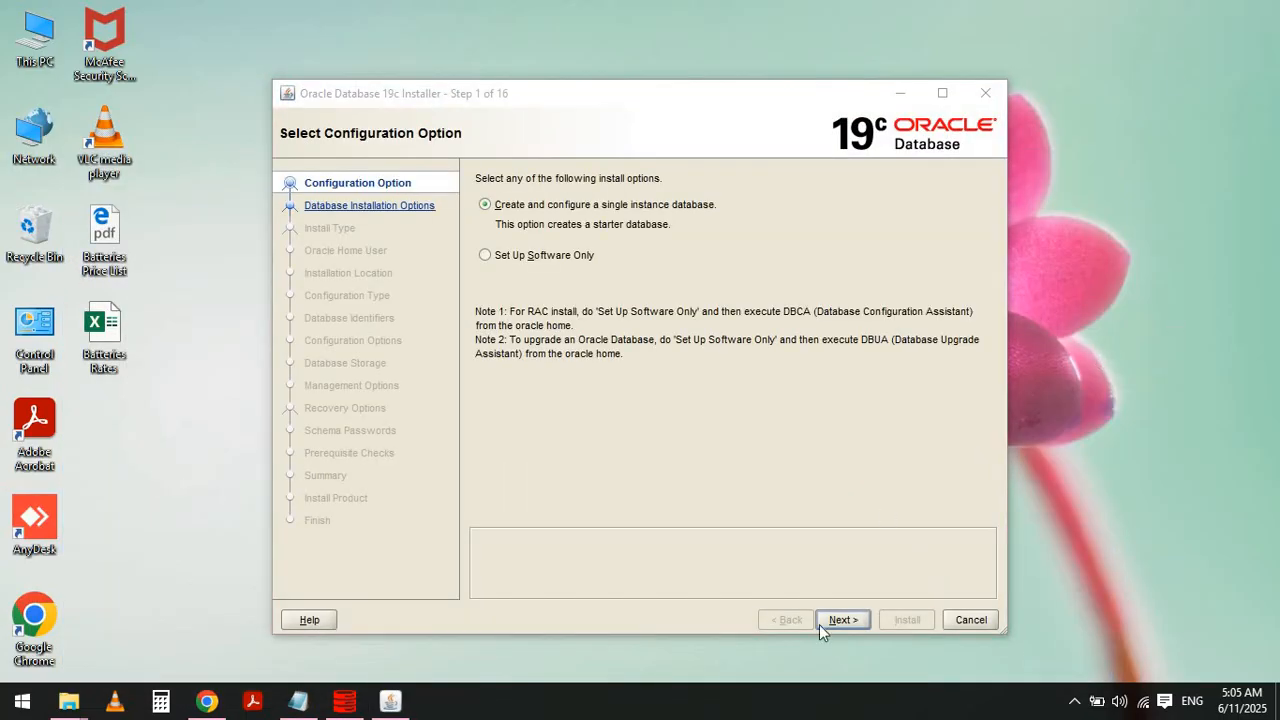
- Proceed through the installer with a single instance database and Desktop class, highlighting instruction k in the notes
click(842, 619)
key(alt+Tab)
key(alt+Tab)
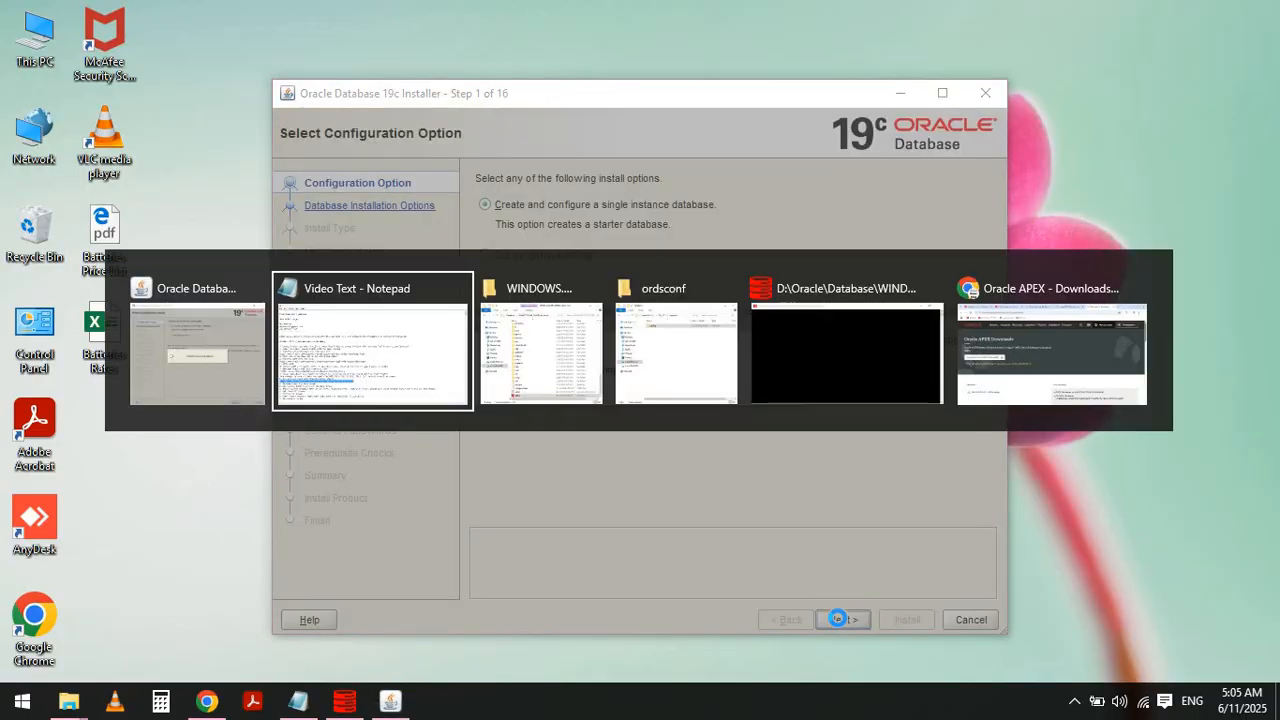
key(alt+shift+Tab)
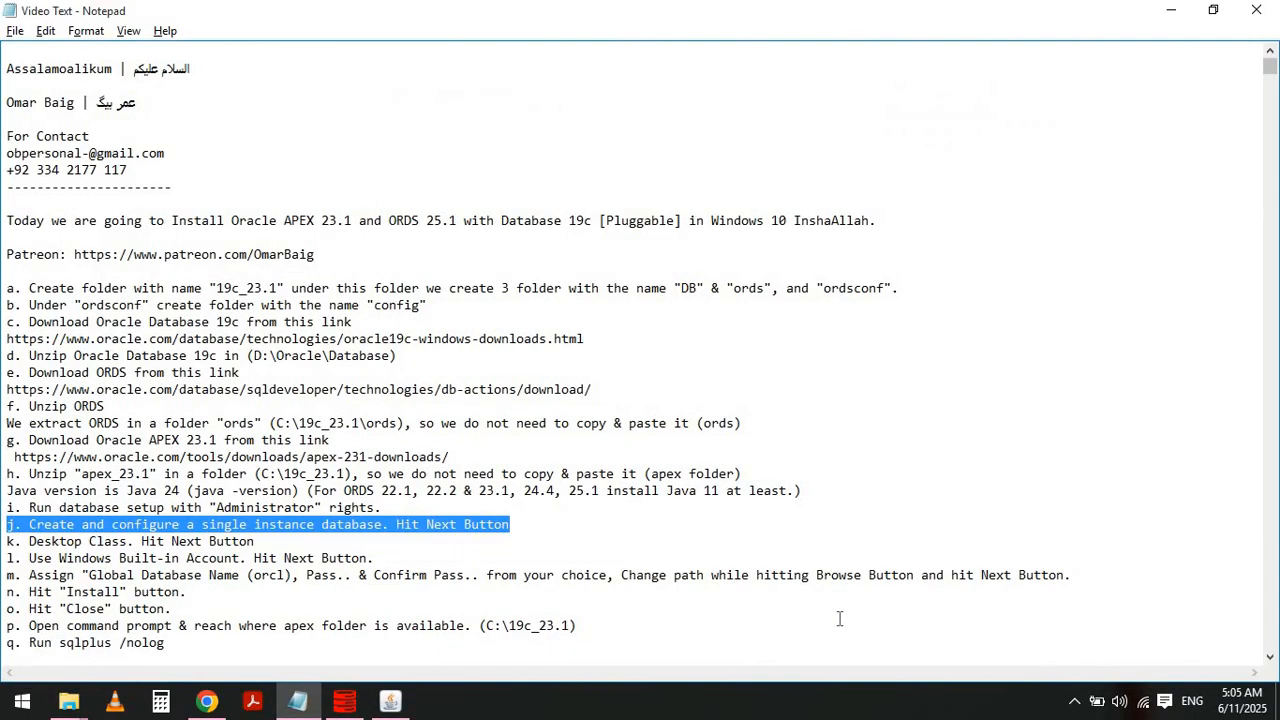
key(Home)
key(Down)
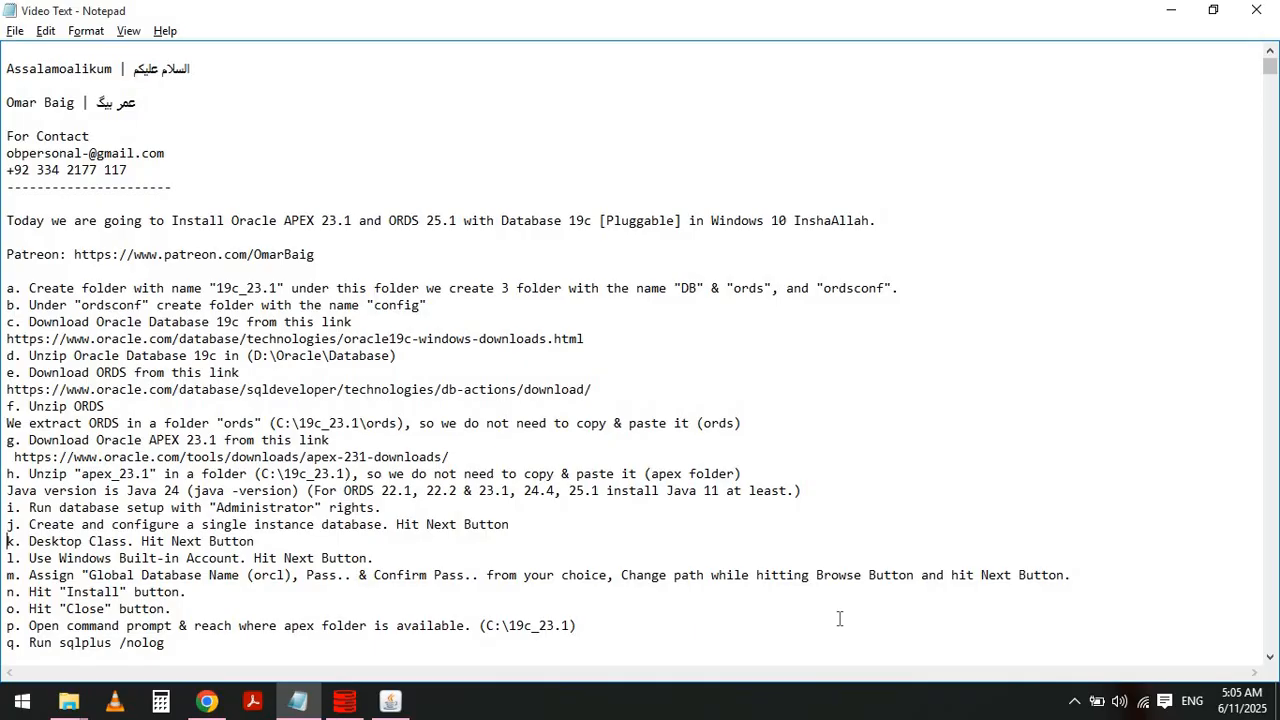
key(shift+End)
key(alt+Tab)
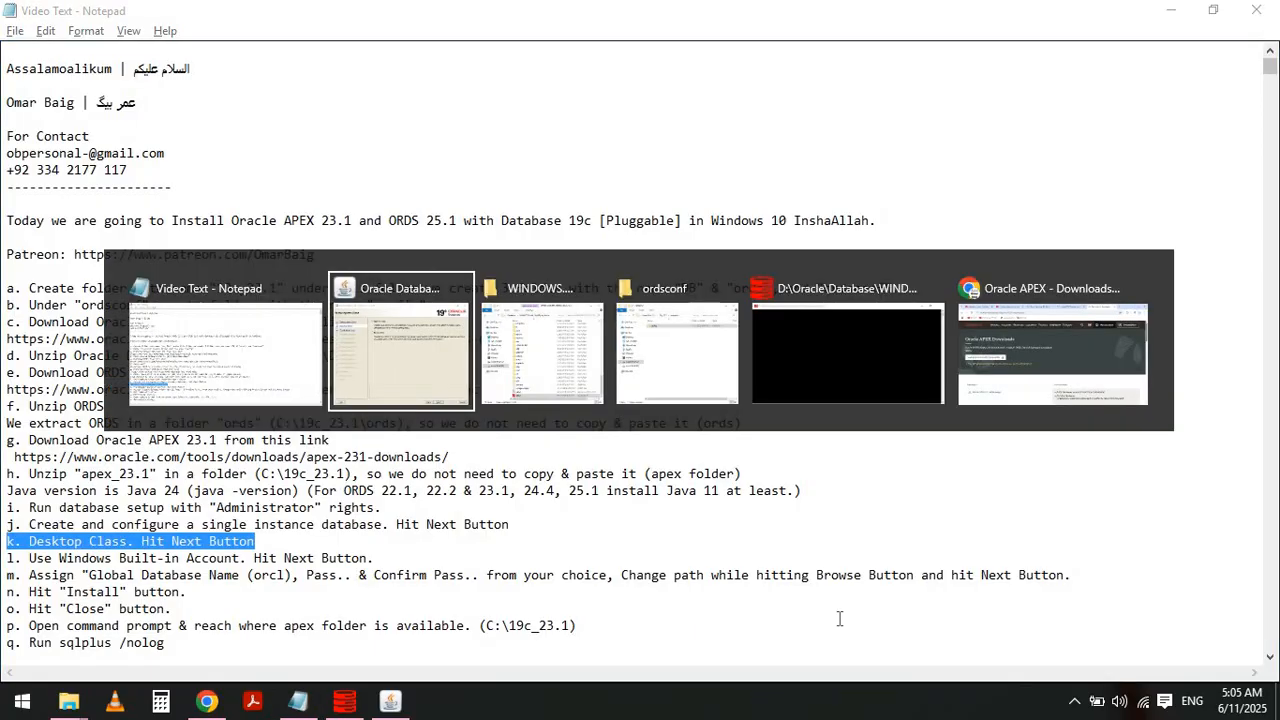
click(847, 618)
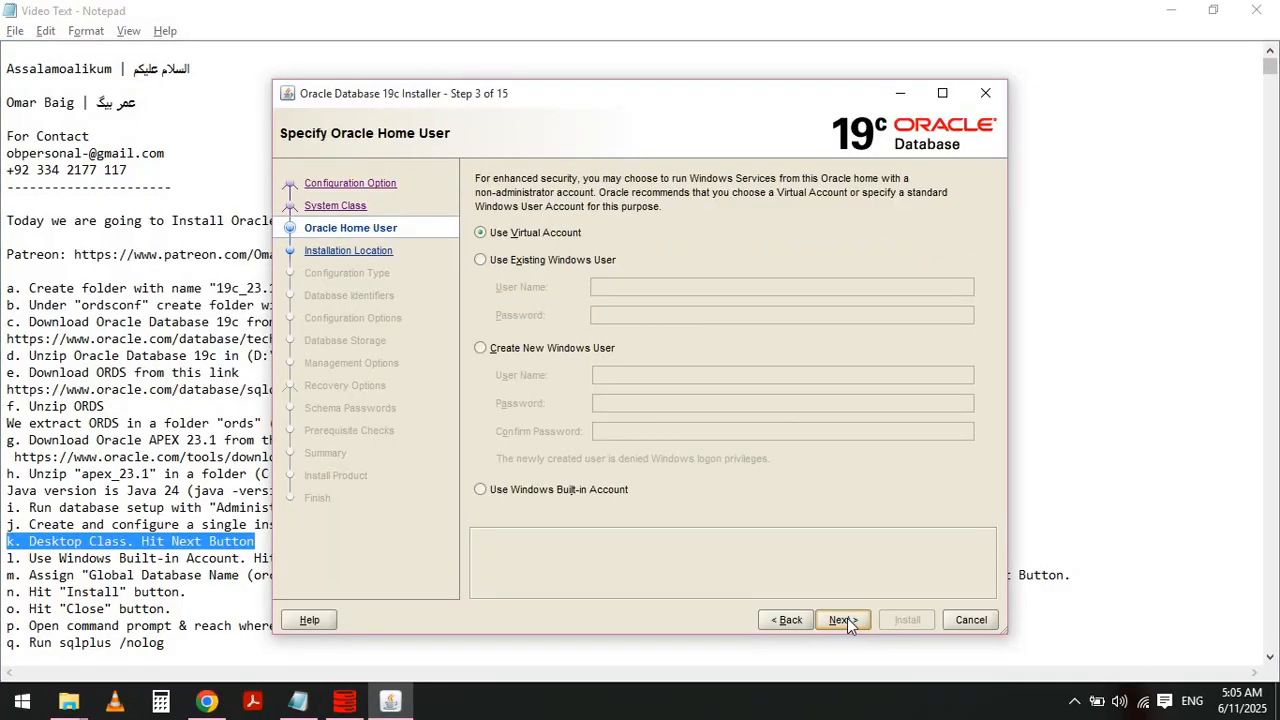
- Return to the notes and highlight instruction l about the Windows Built-in Account
key(alt+Tab)
key(Left)
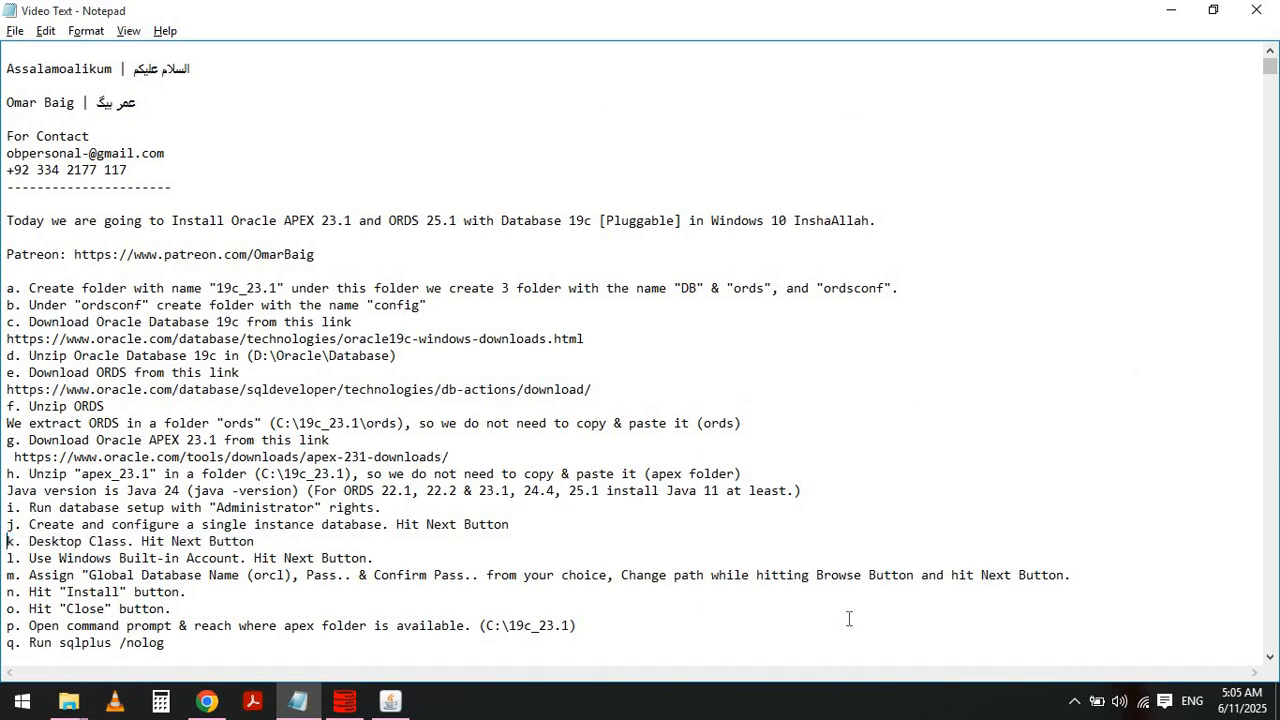
key(Down)
key(shift+End)
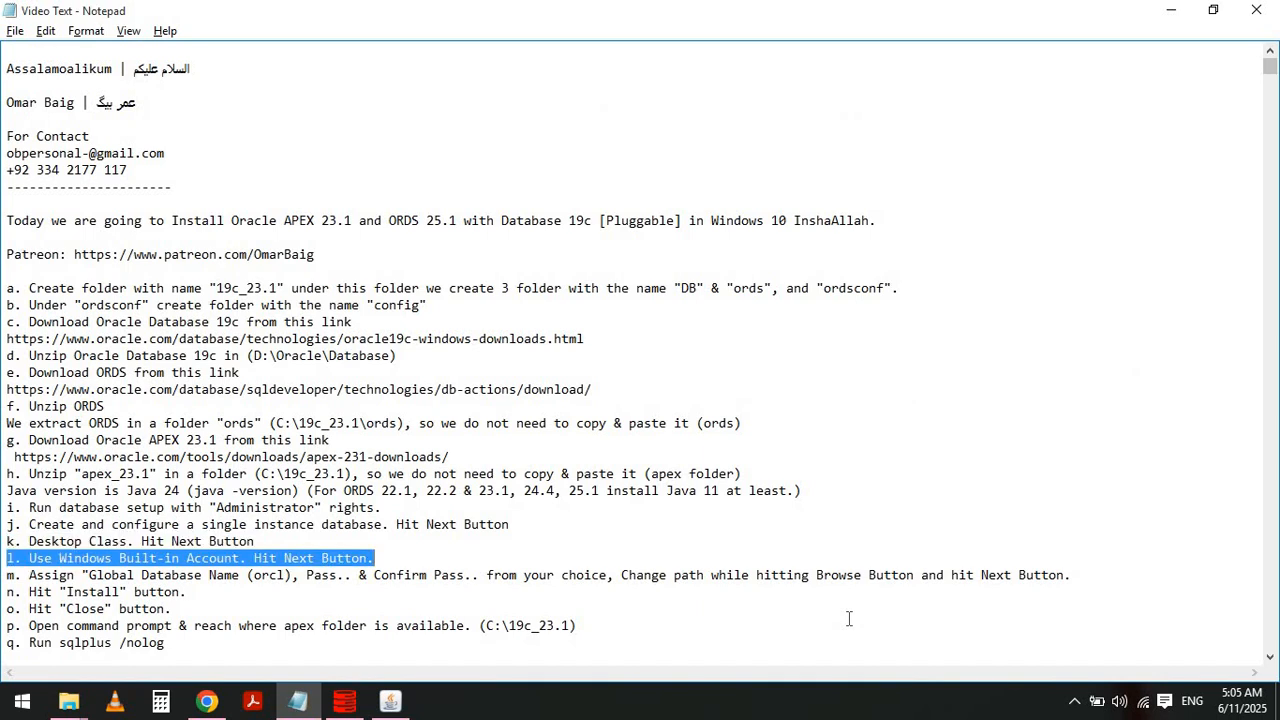
- Choose Use Windows Built-in Account as the Oracle home user, continue and confirm the warning
key(alt+Tab)
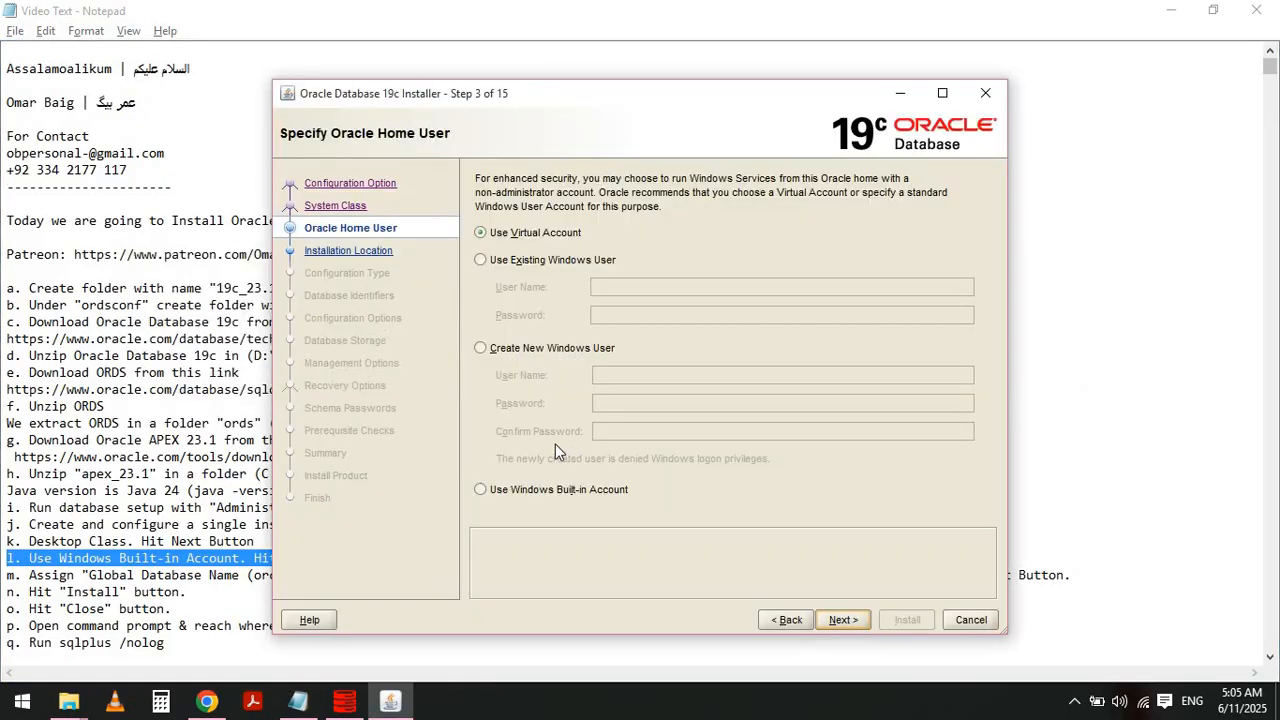
click(481, 488)
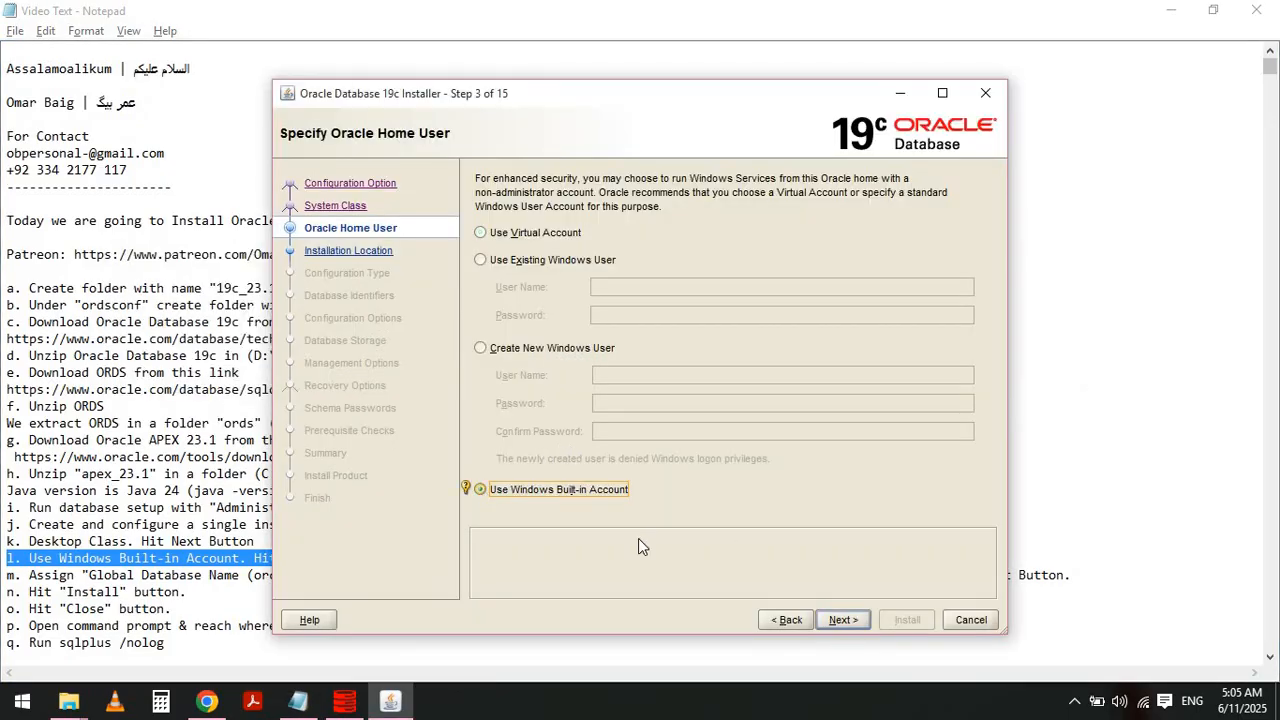
click(845, 620)
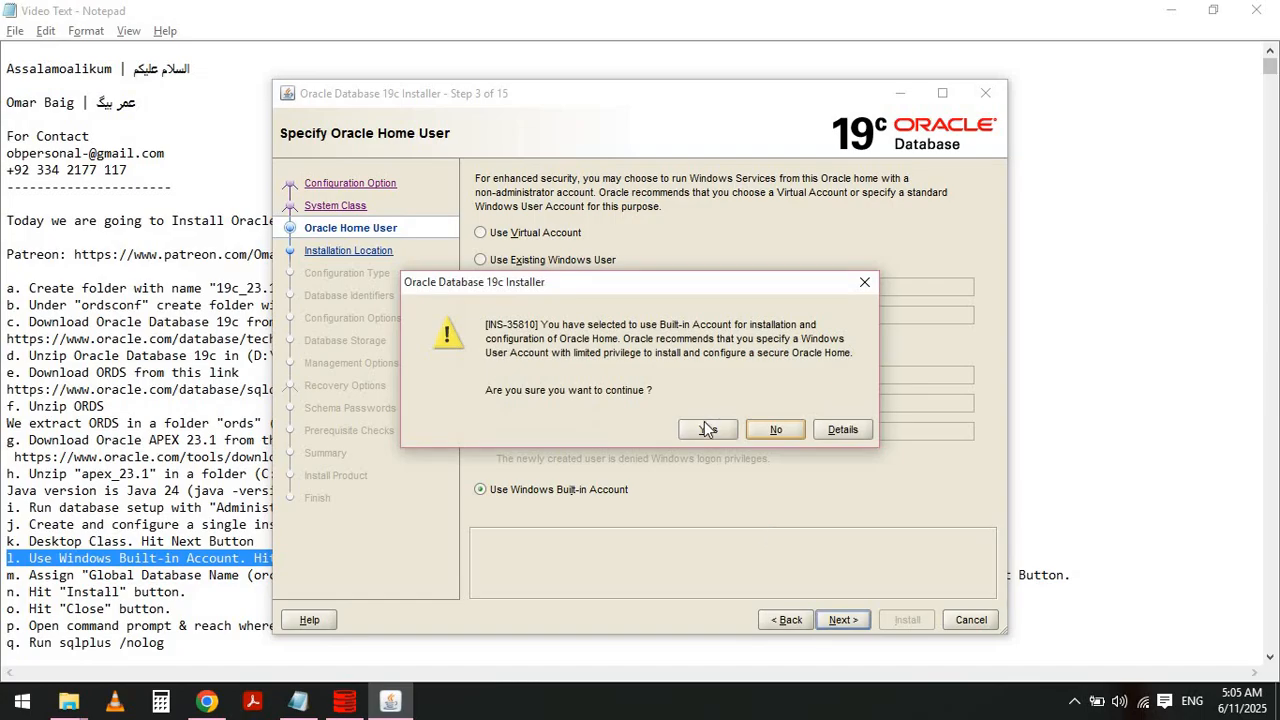
click(707, 431)
- Return to the notes and highlight instruction m about the global database name, password and path
key(alt+Tab)
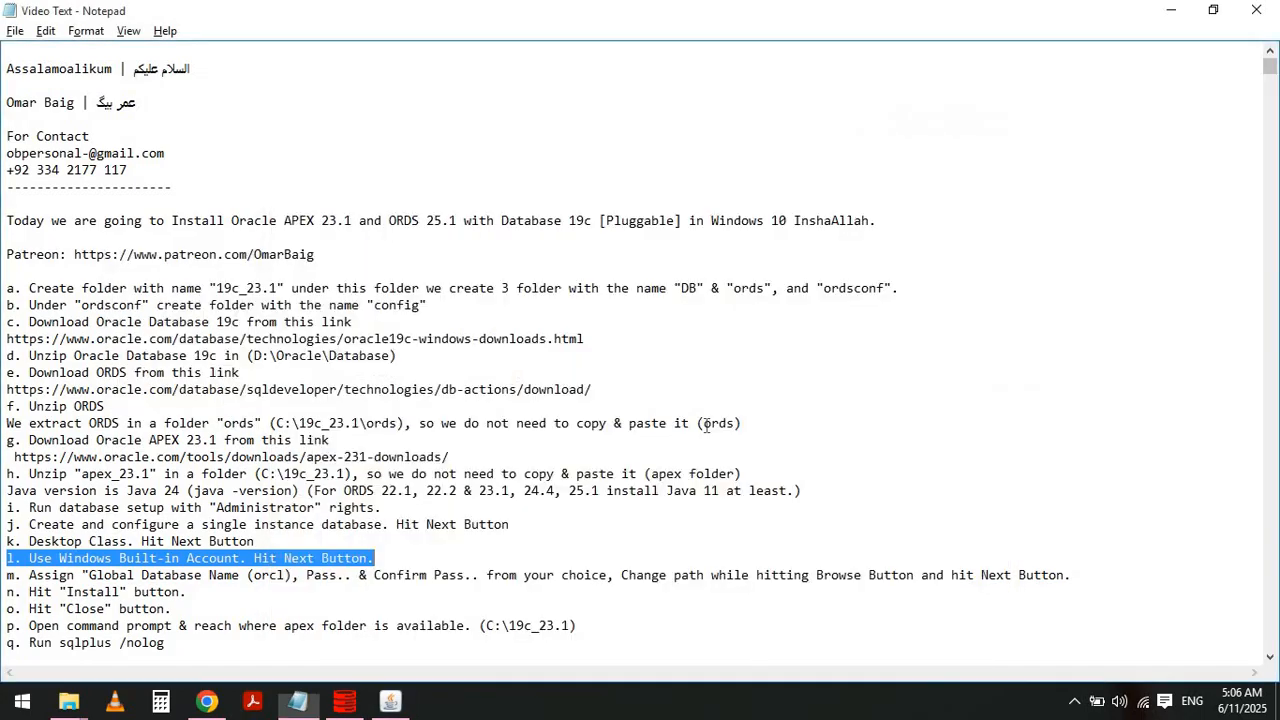
key(Home)
key(Down)
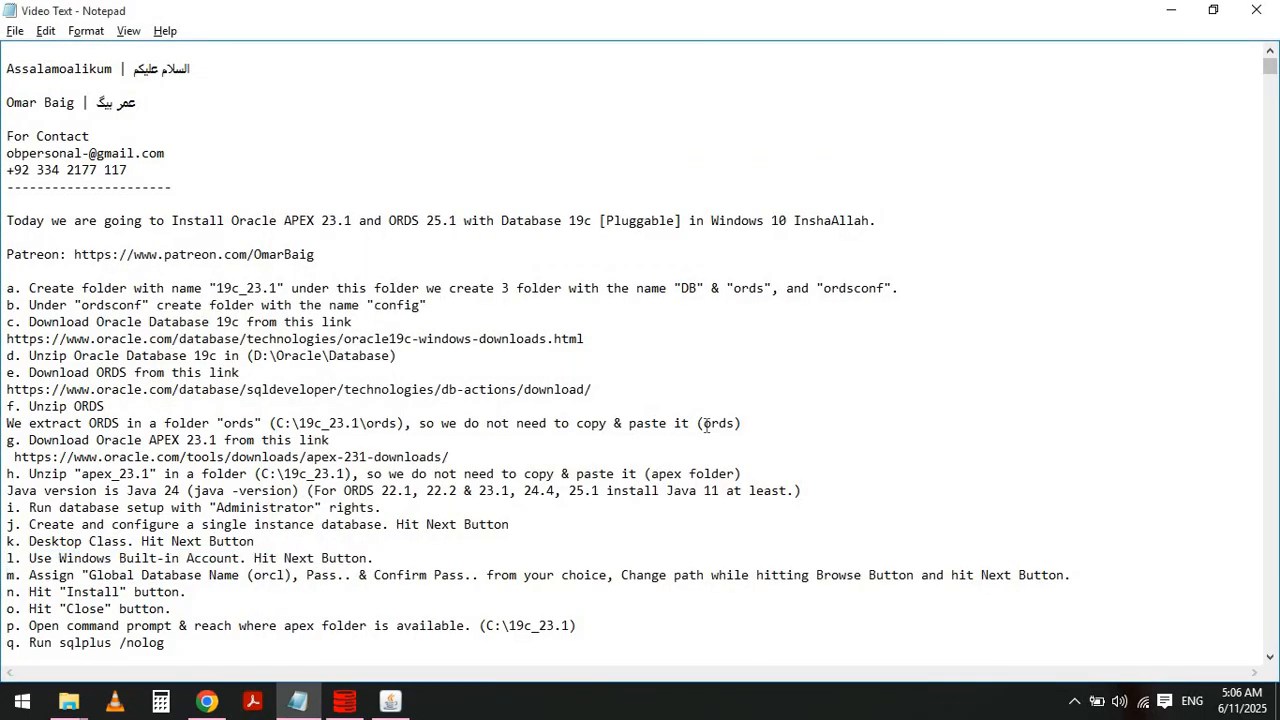
key(shift+End)
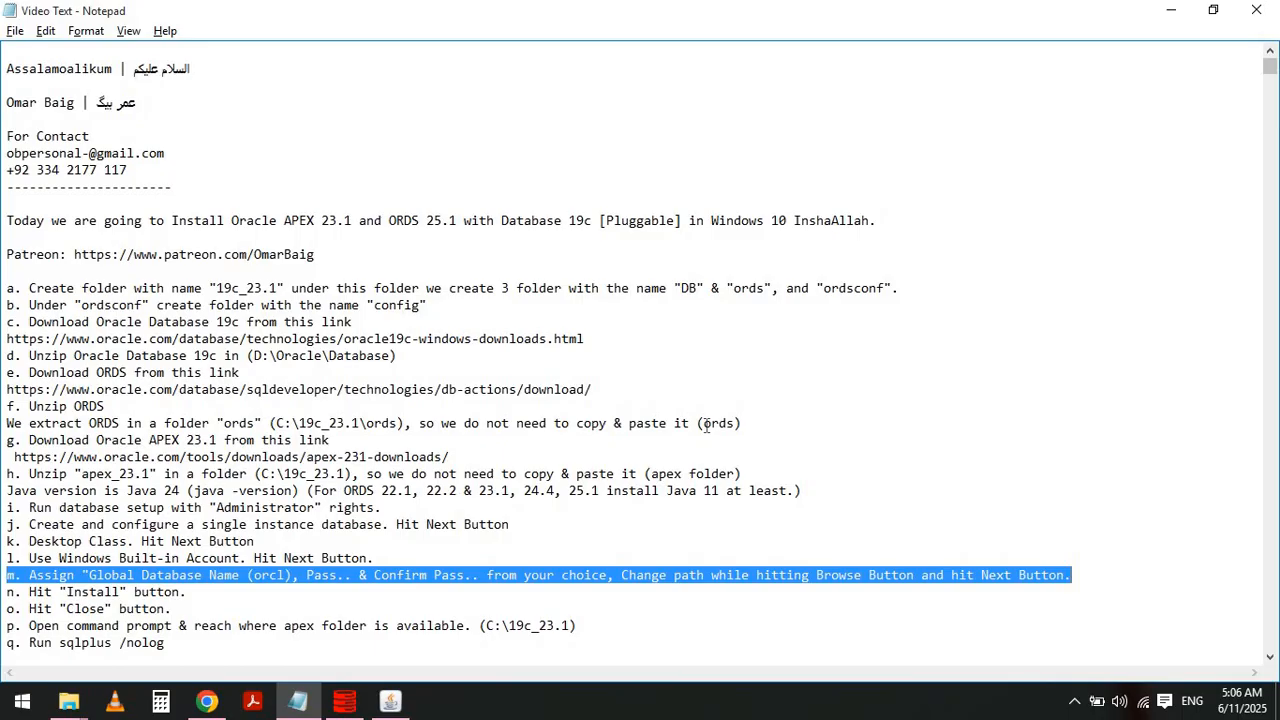
- Compare the Typical Install Configuration page with instruction m in the notes
click(1171, 10)
click(1162, 221)
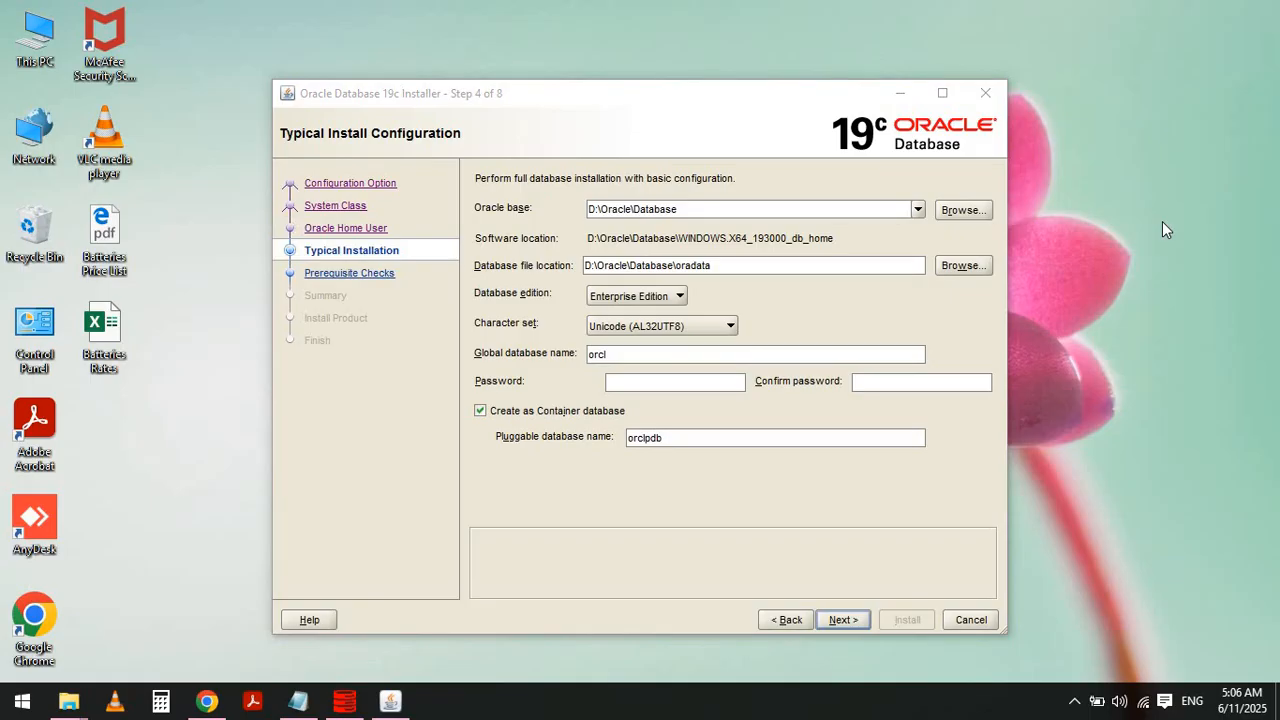
key(alt+Tab)
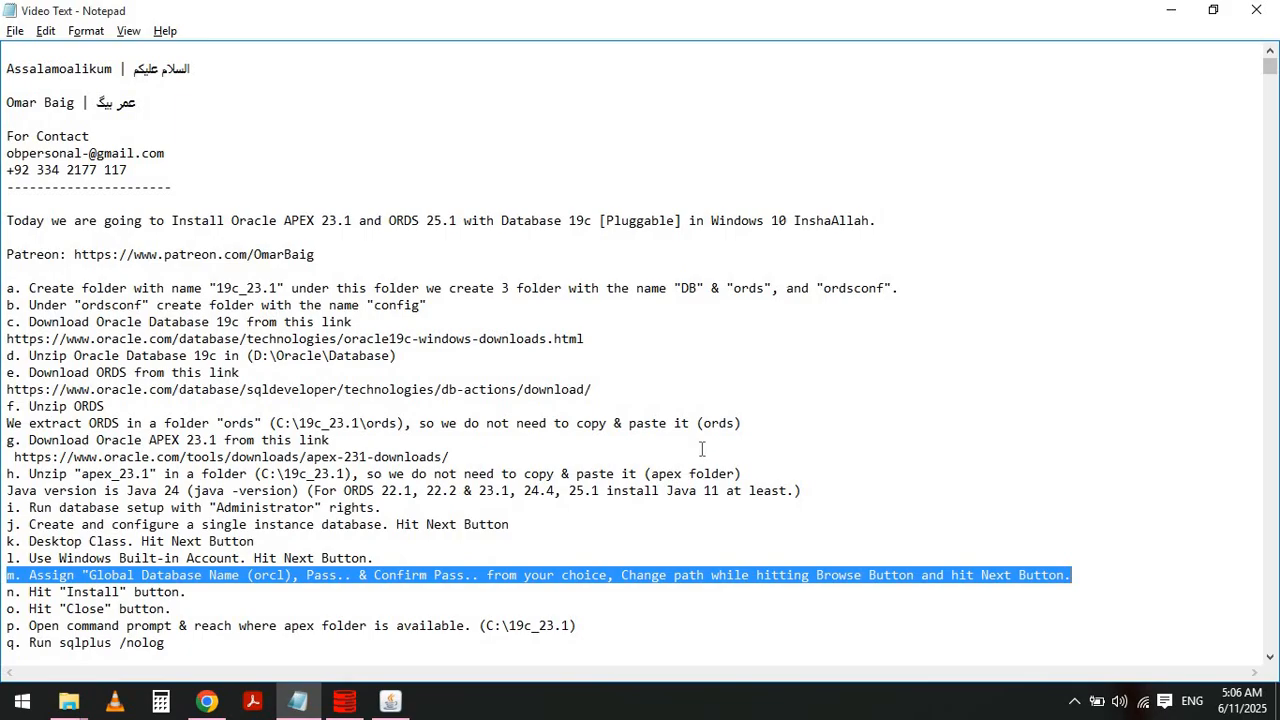
key(alt+Tab)
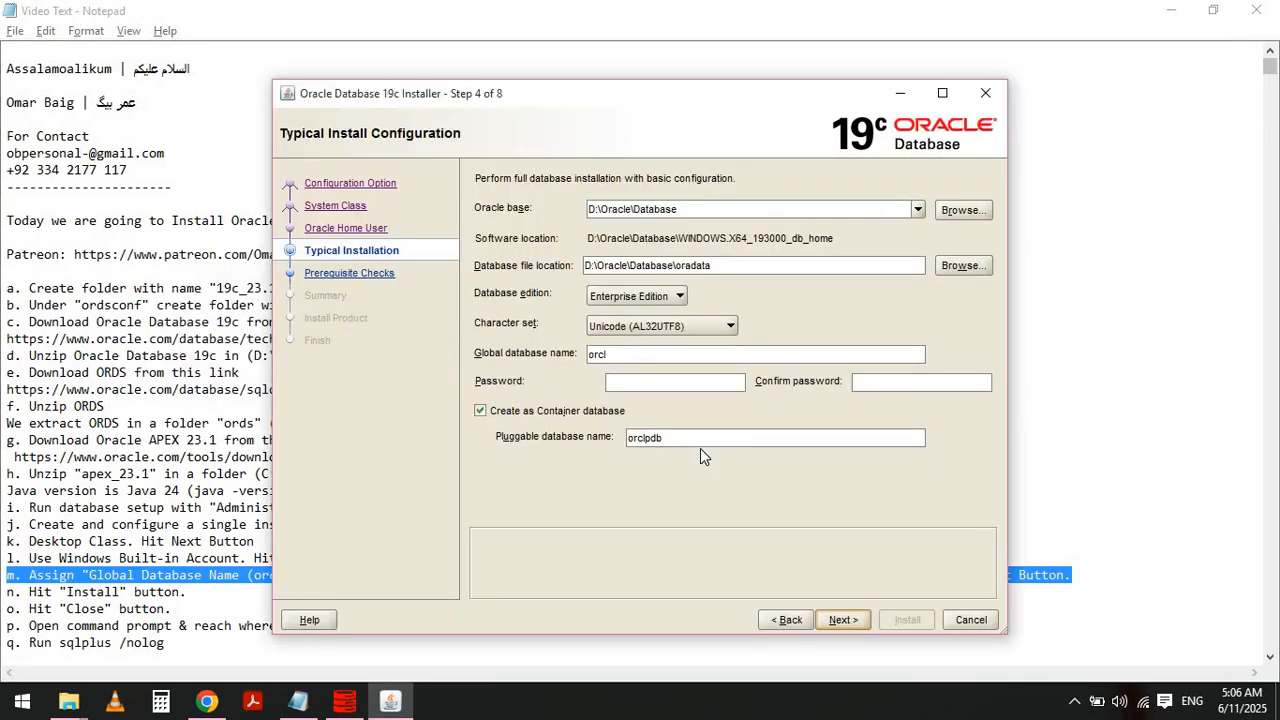
key(alt+Tab)
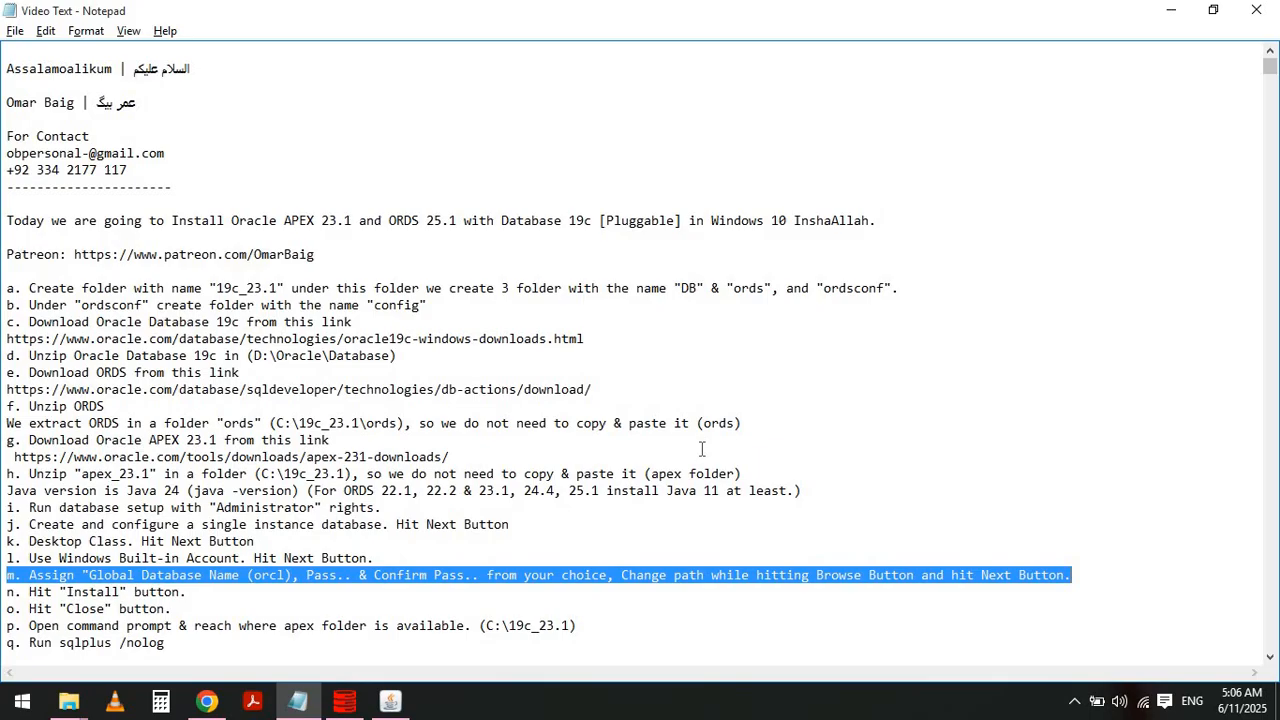
key(alt+Tab)
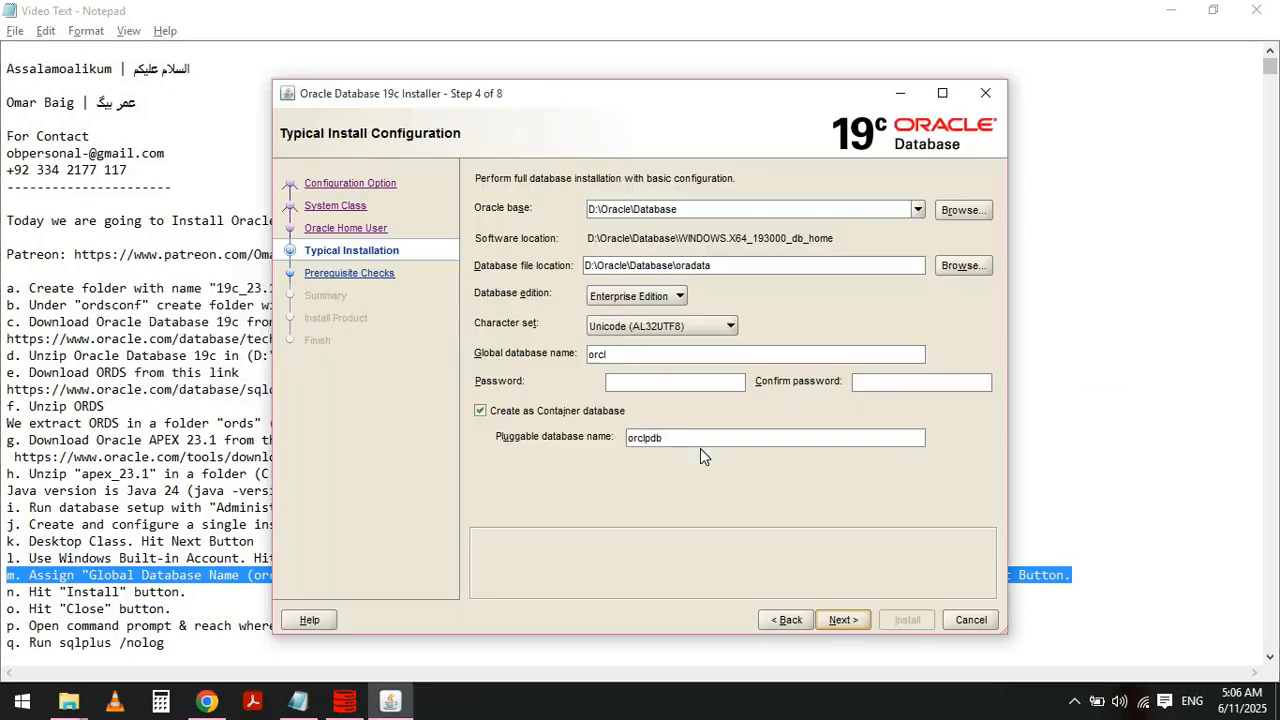
- Enter the admin password and the matching confirm password on the Typical Install Configuration page
click(657, 387)
text(123456)
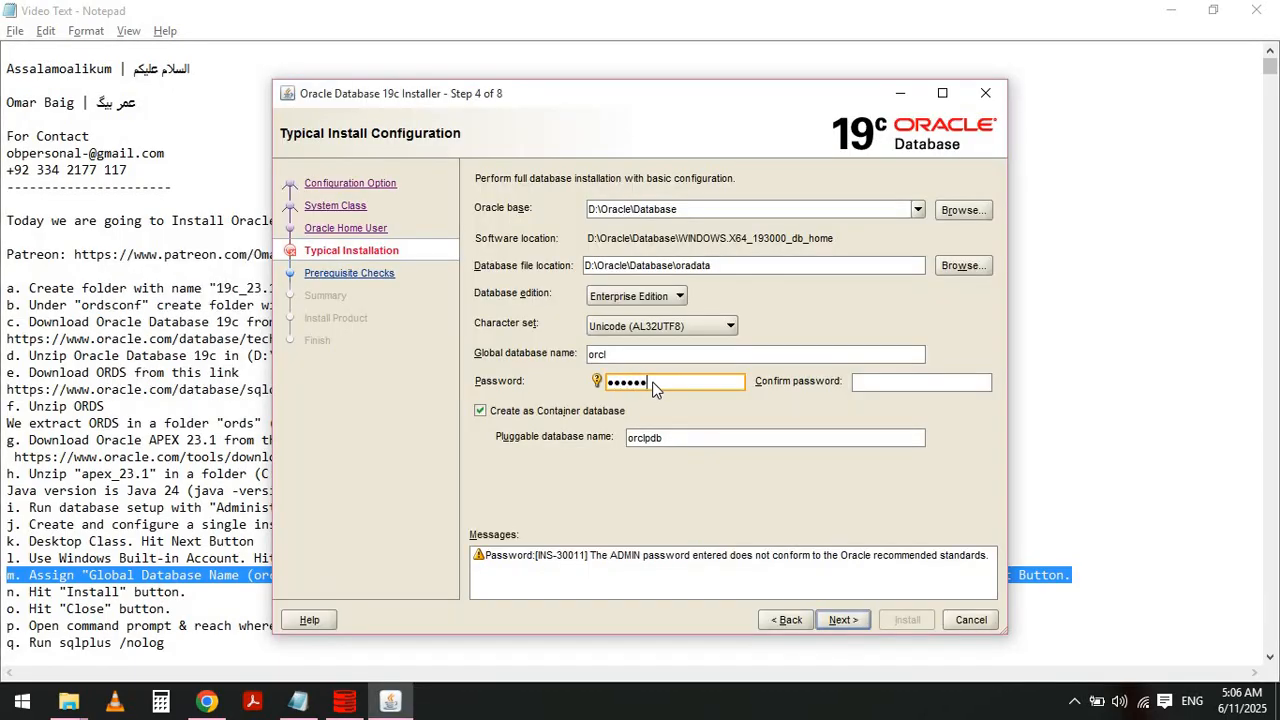
key(BackSpace)
key(BackSpace)
key(BackSpace)
key(BackSpace)
key(BackSpace)
key(BackSpace)
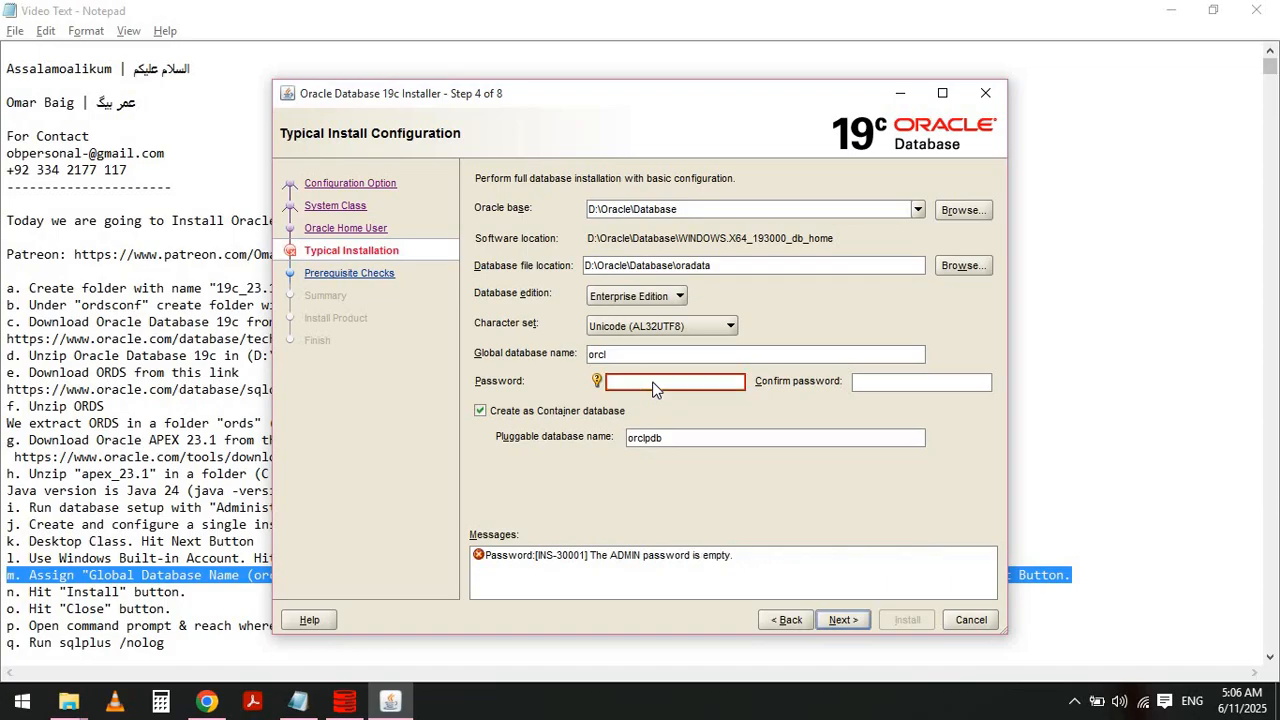
text(123456)
key(Tab)
text(123456)
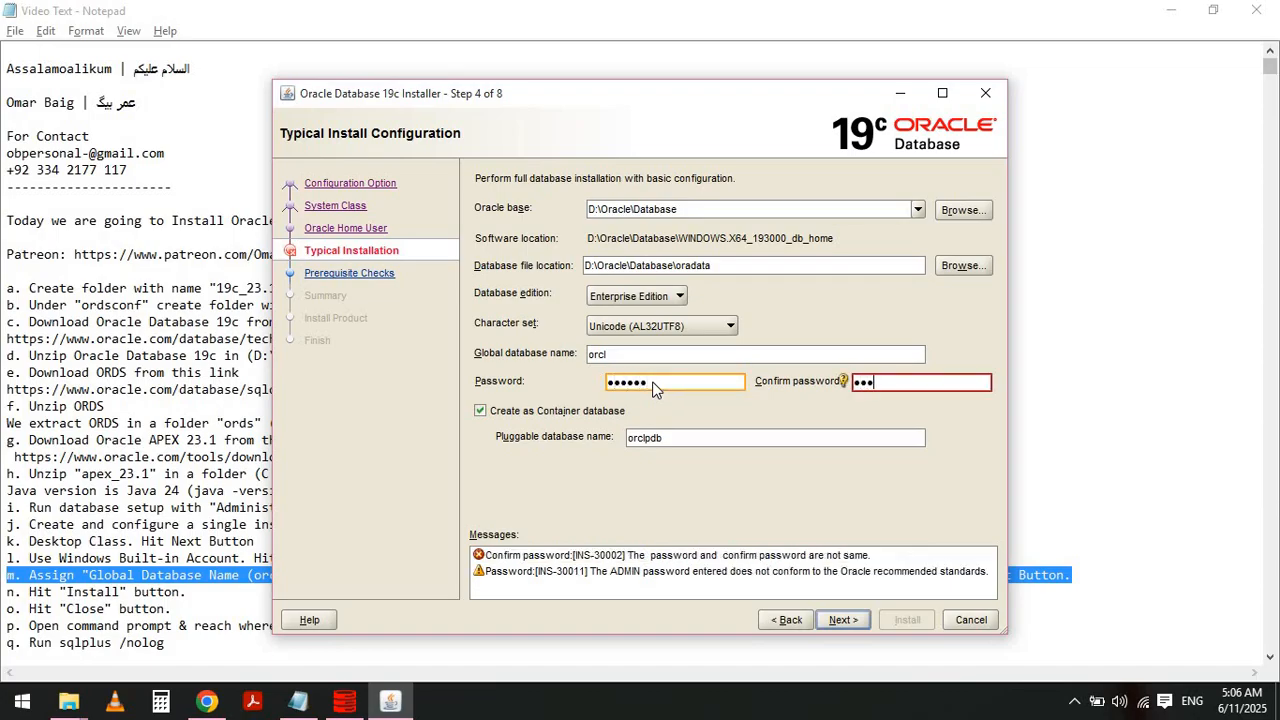
- Set the Oracle base folder to C:\19c_23.1\DB by browsing to the DB folder and selecting it
key(alt+Tab)
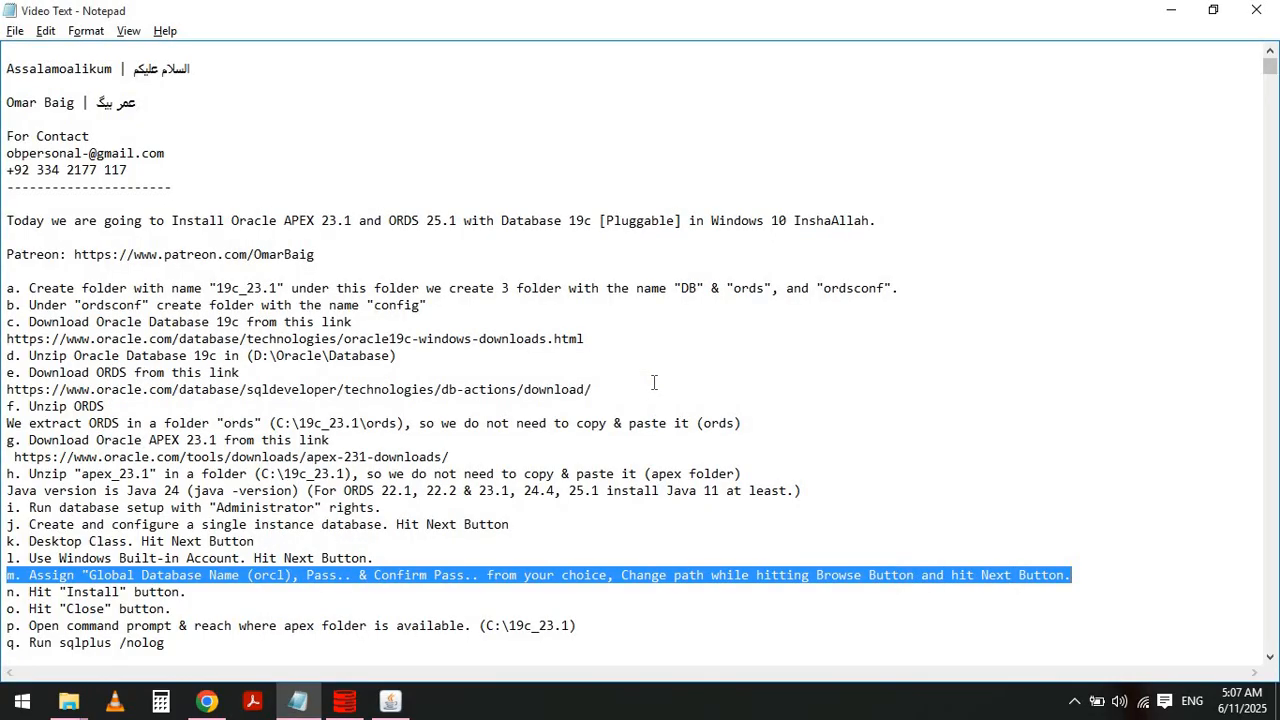
key(alt+Tab)
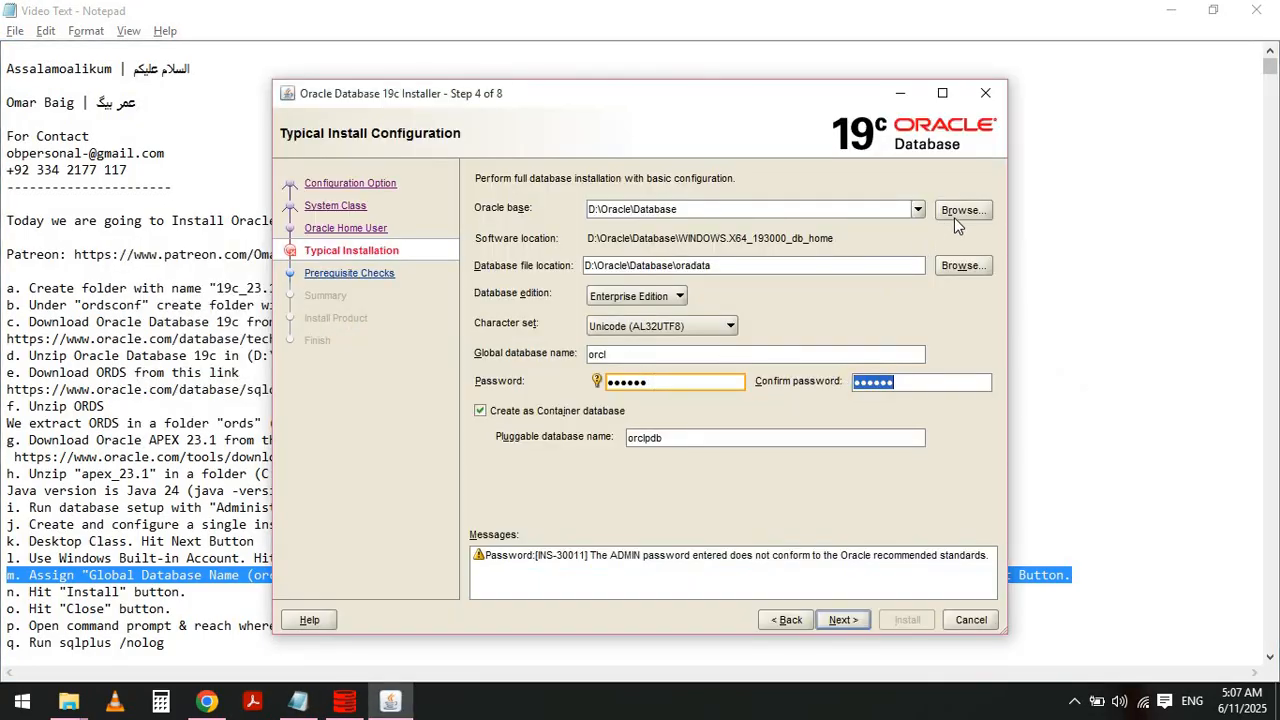
click(955, 216)
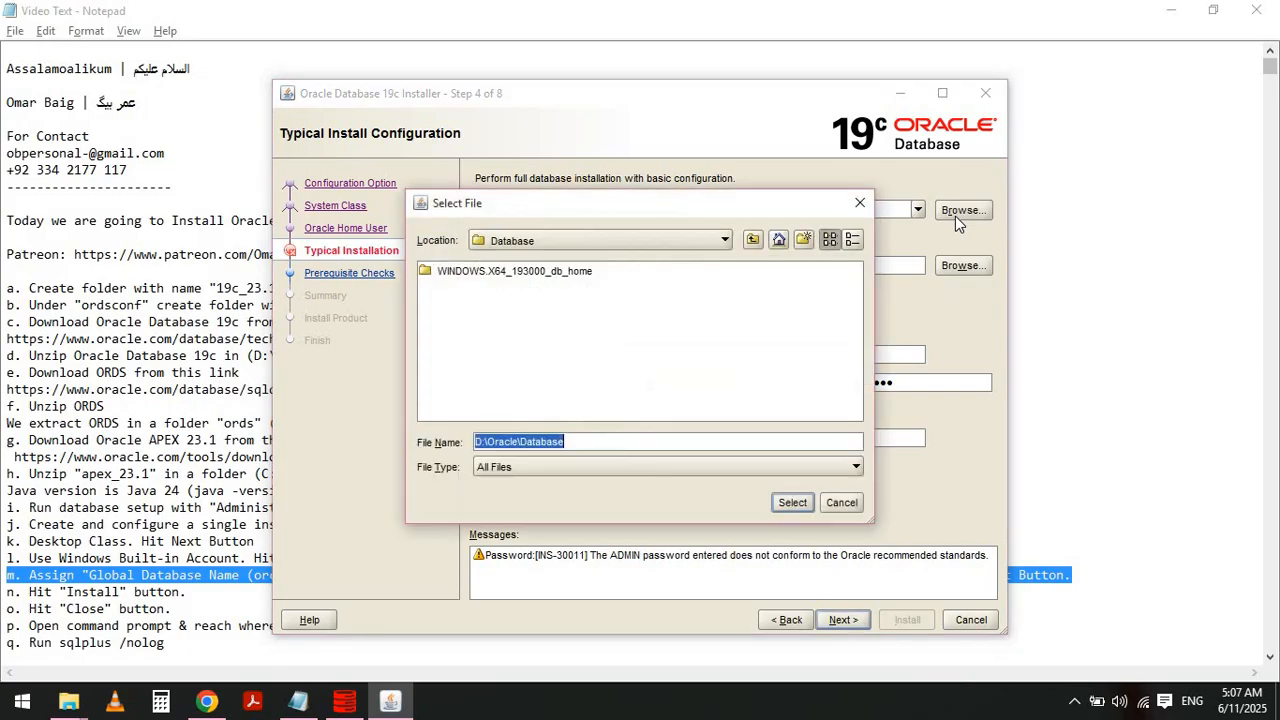
click(711, 244)
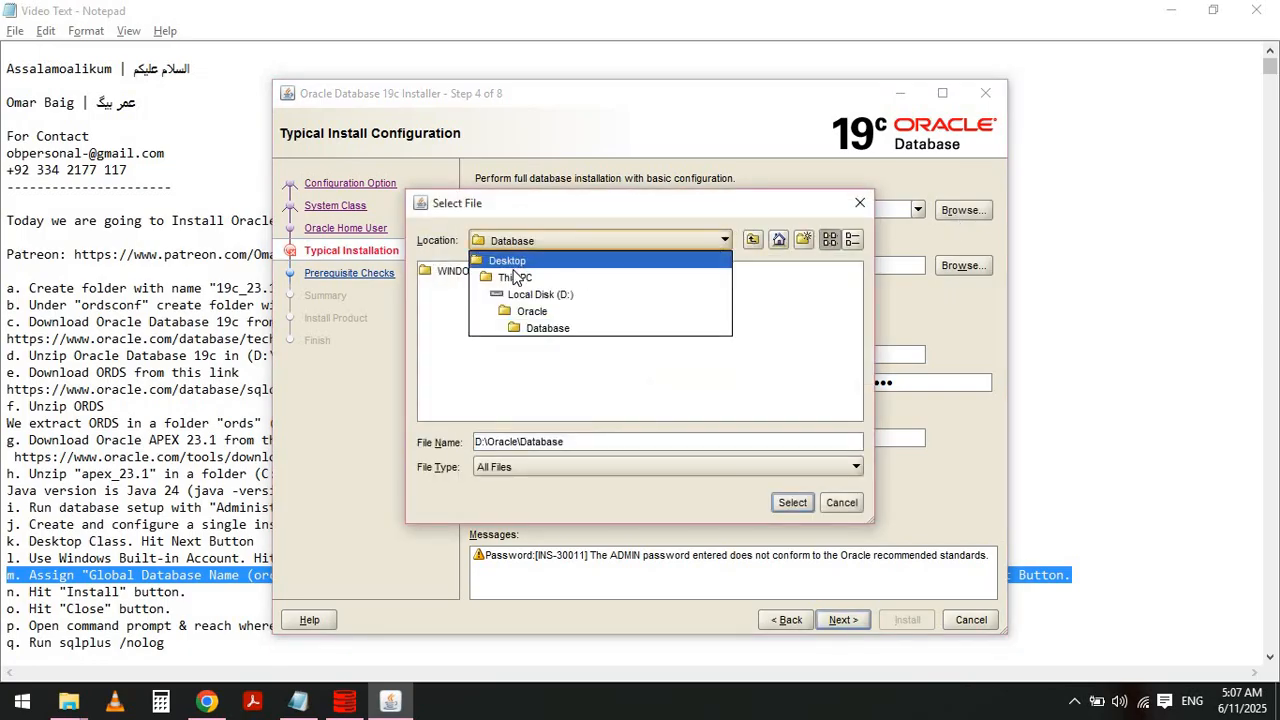
click(515, 278)
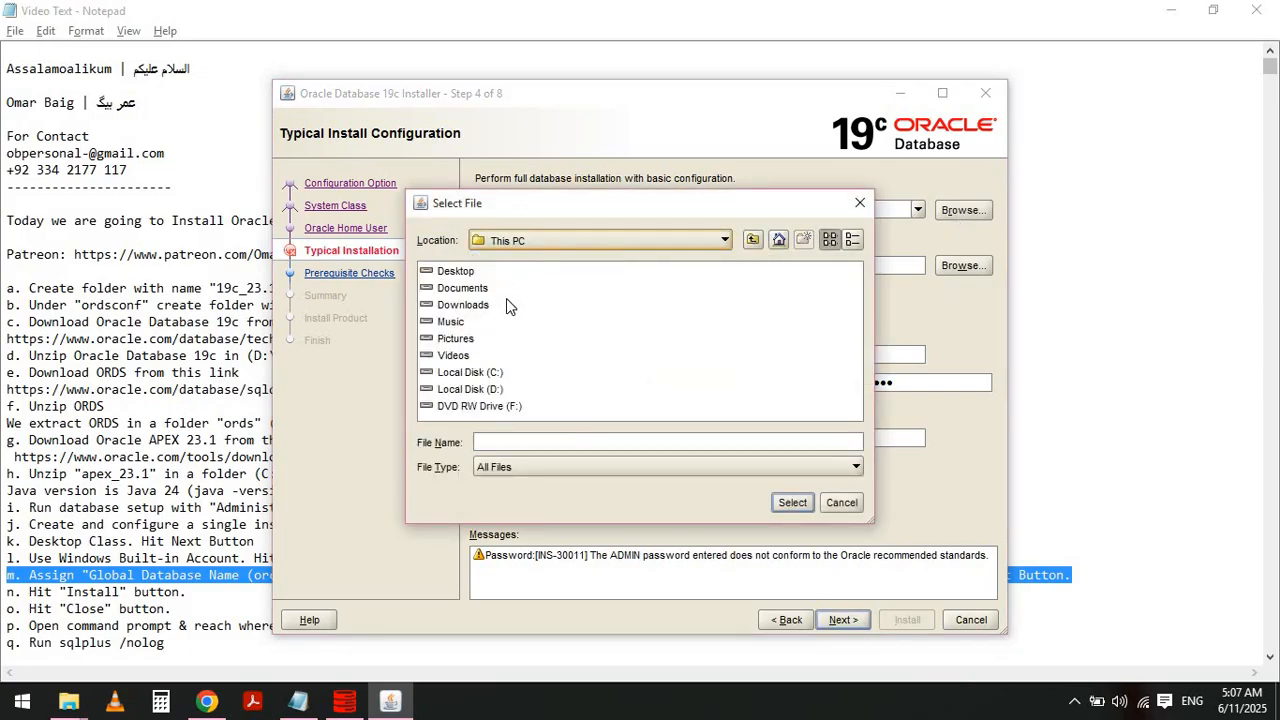
double_click(490, 374)
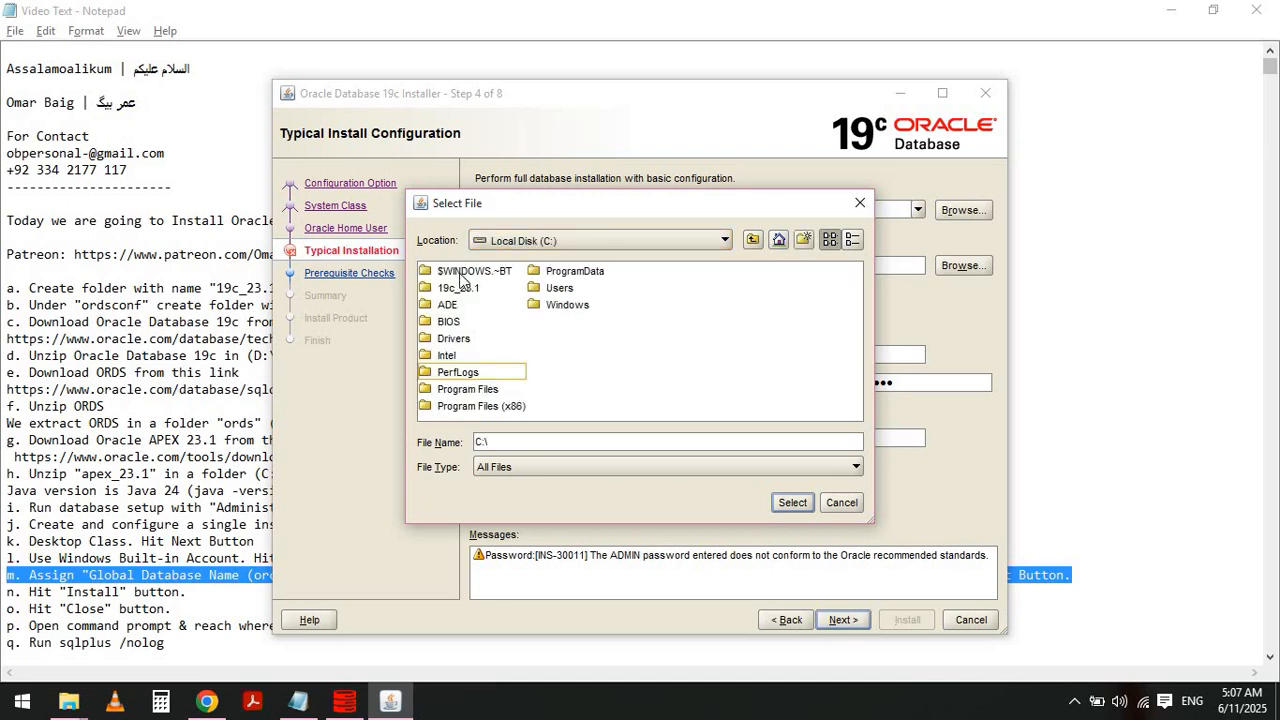
double_click(462, 290)
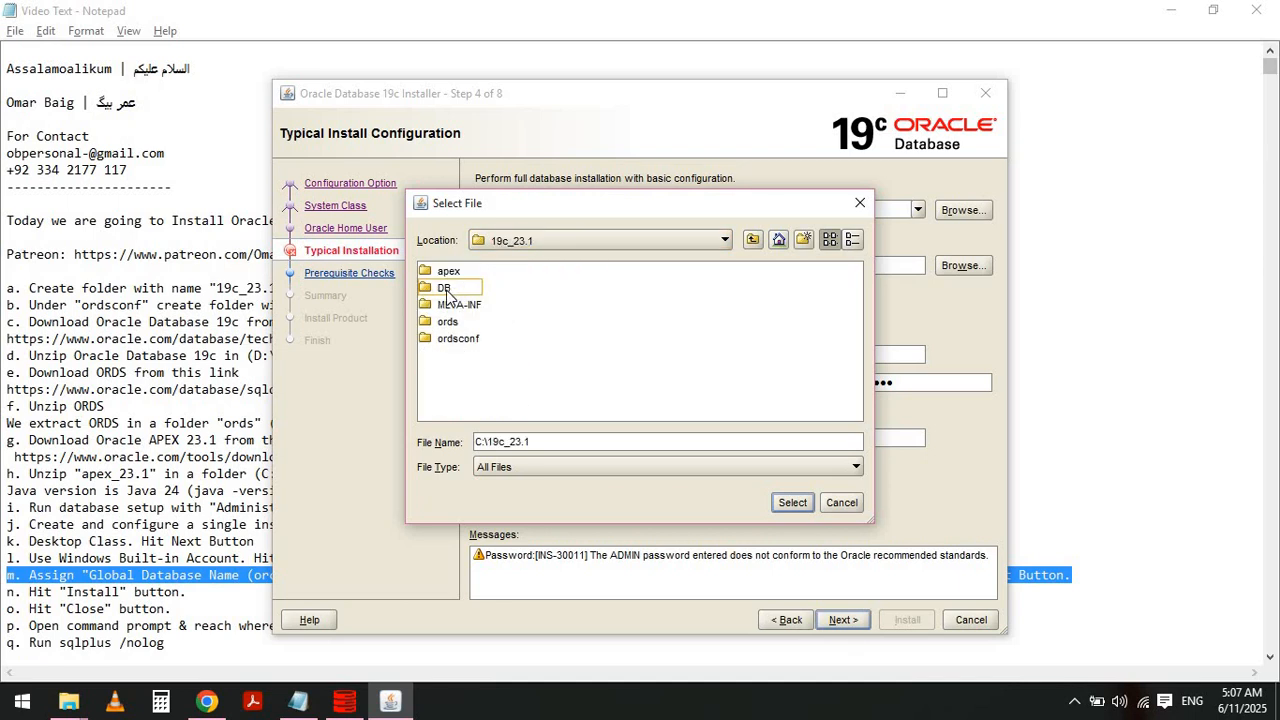
click(452, 290)
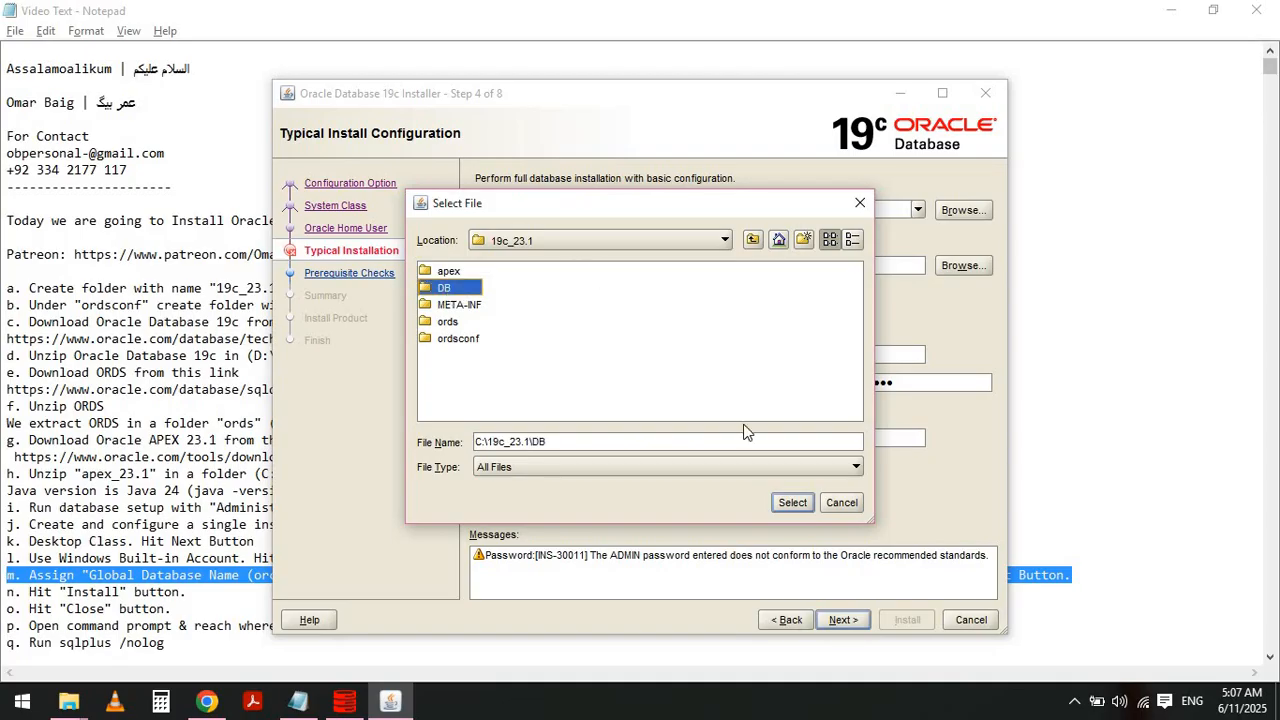
click(792, 503)
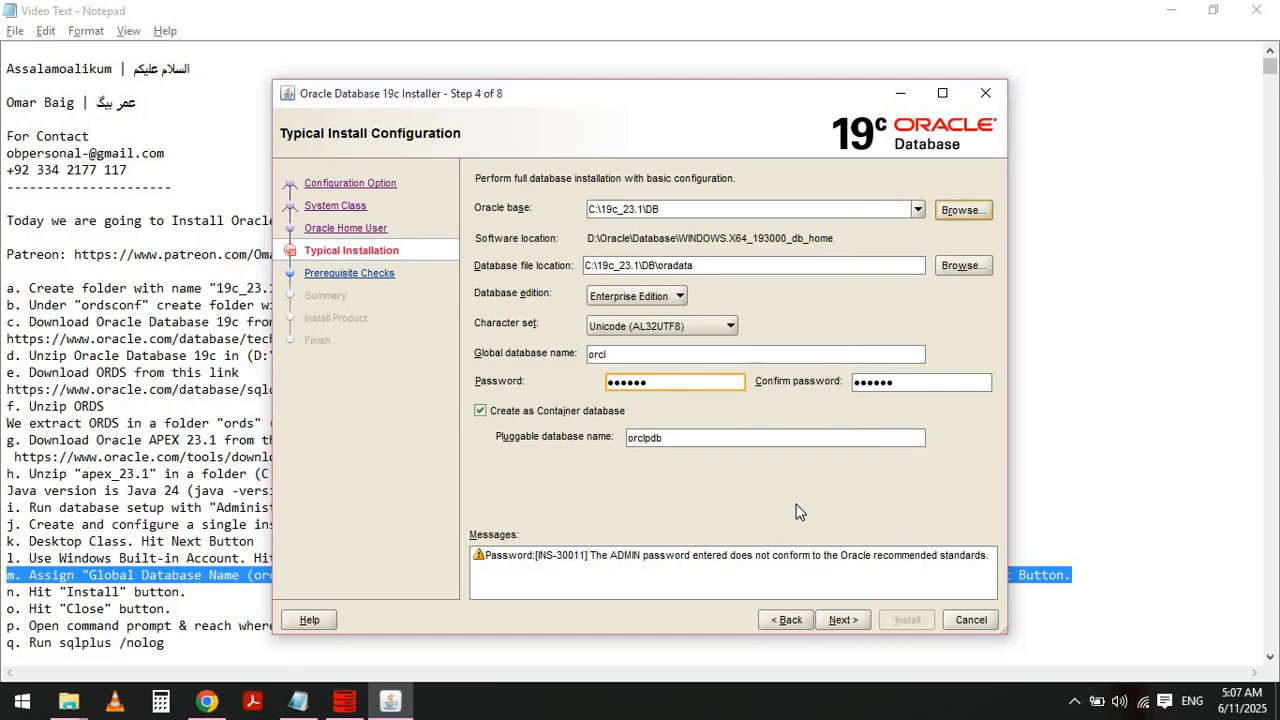
- Continue past the Typical Install Configuration page and accept the password standards warning
click(846, 619)
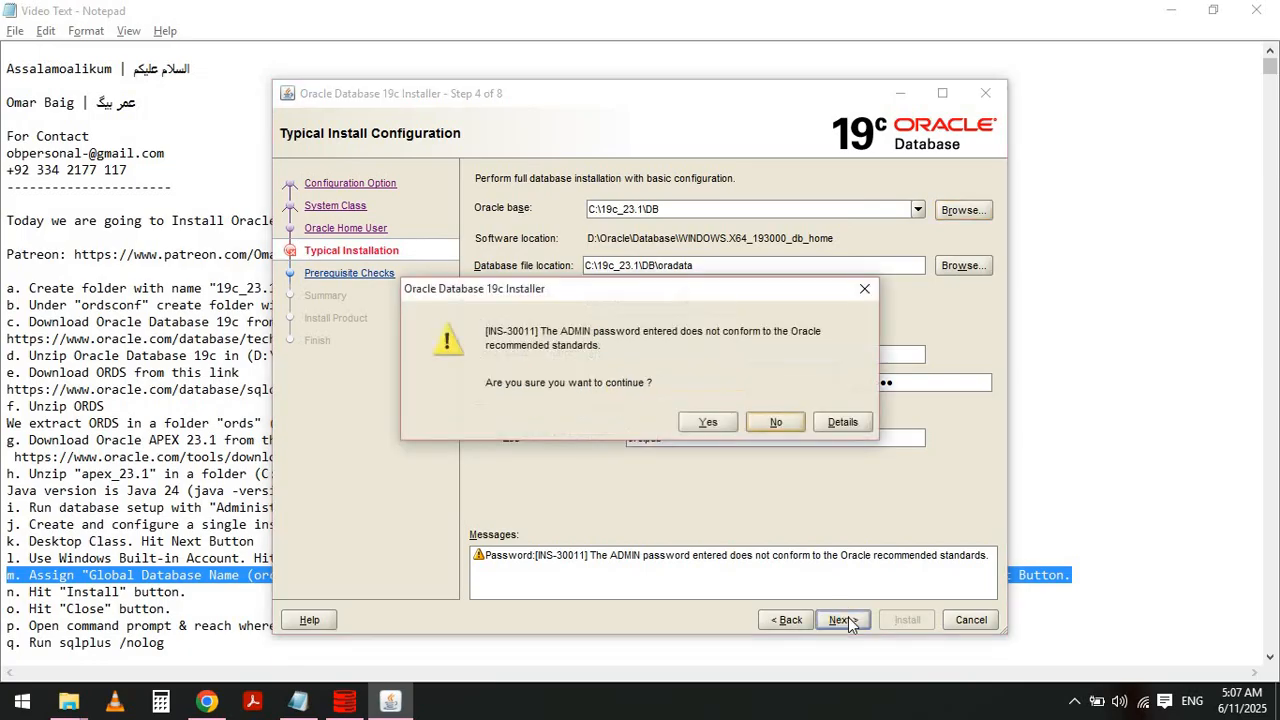
click(708, 422)
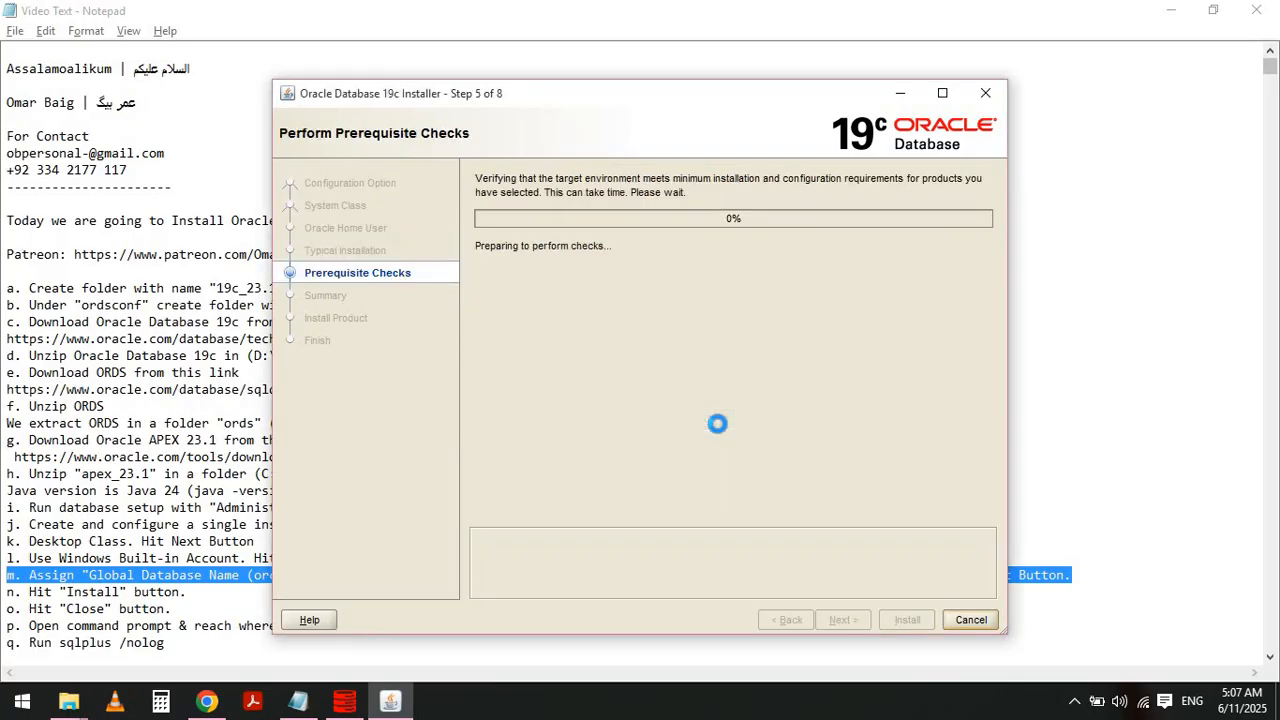
- Switch to the notes and highlight instruction n about hitting the Install button
key(alt+Tab)
key(Home)
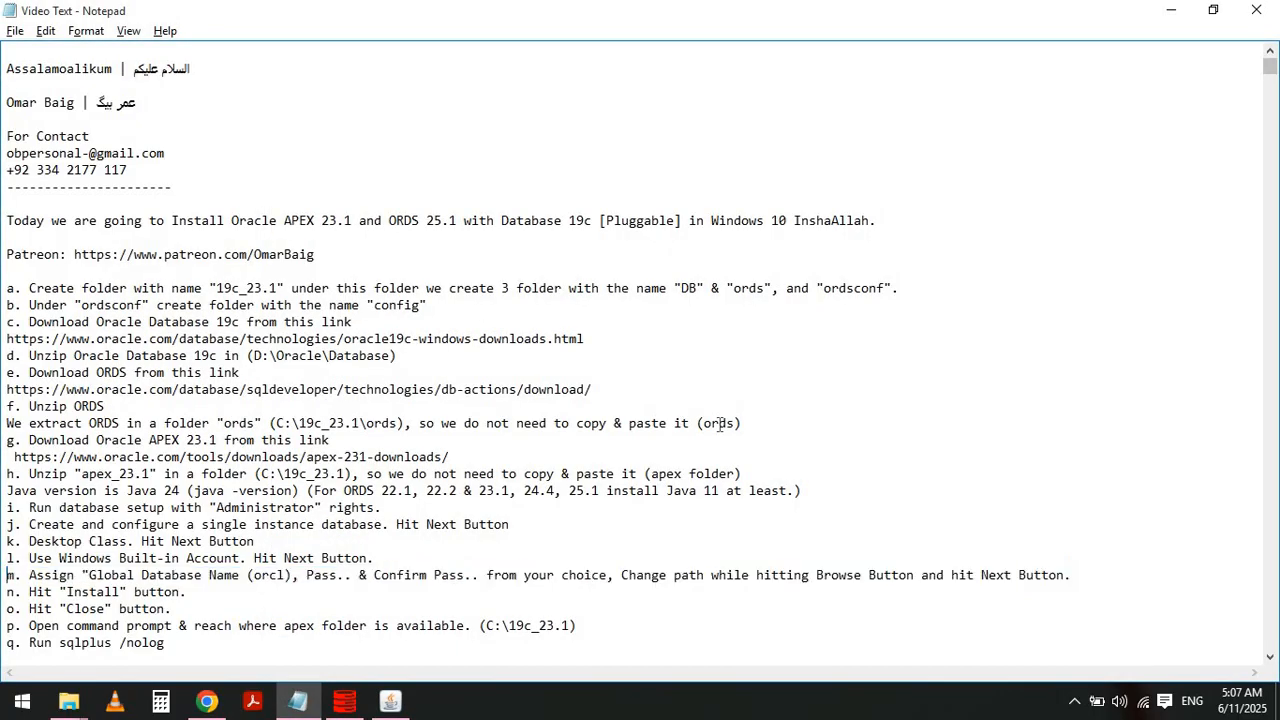
key(shift+Down)
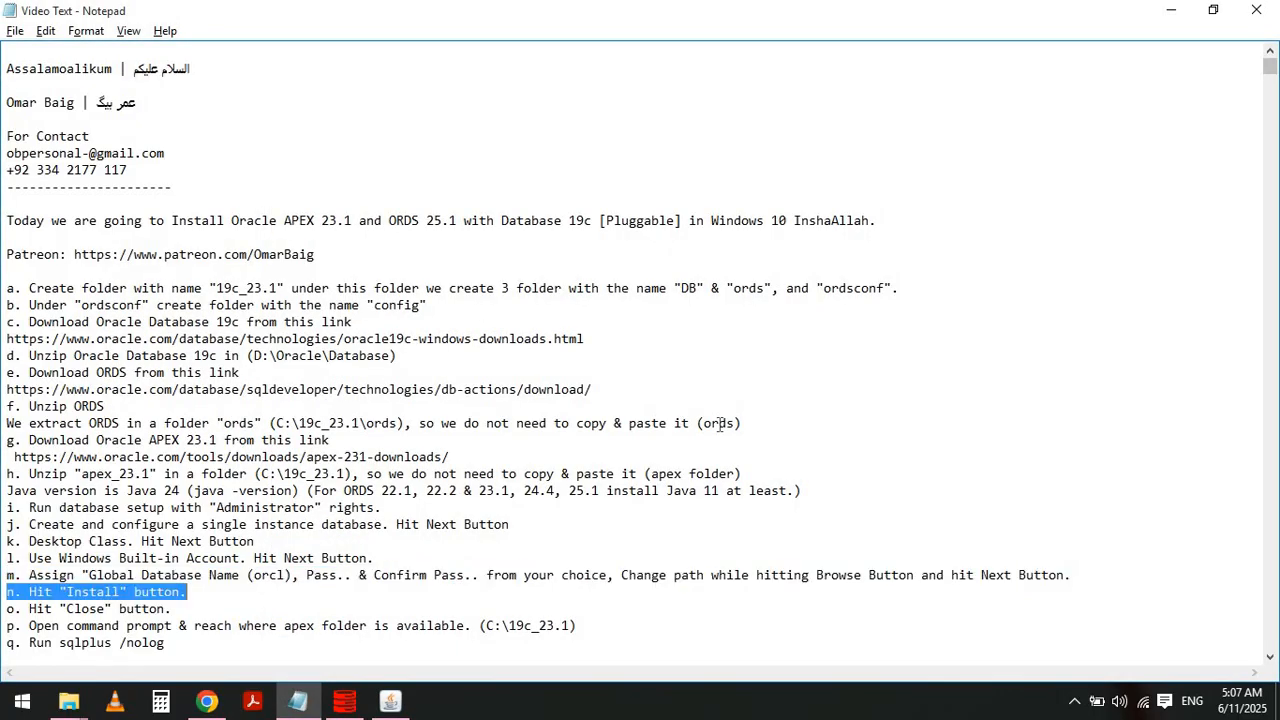
- Minimize the notes and start the installation from the Summary page
key(alt+Tab)
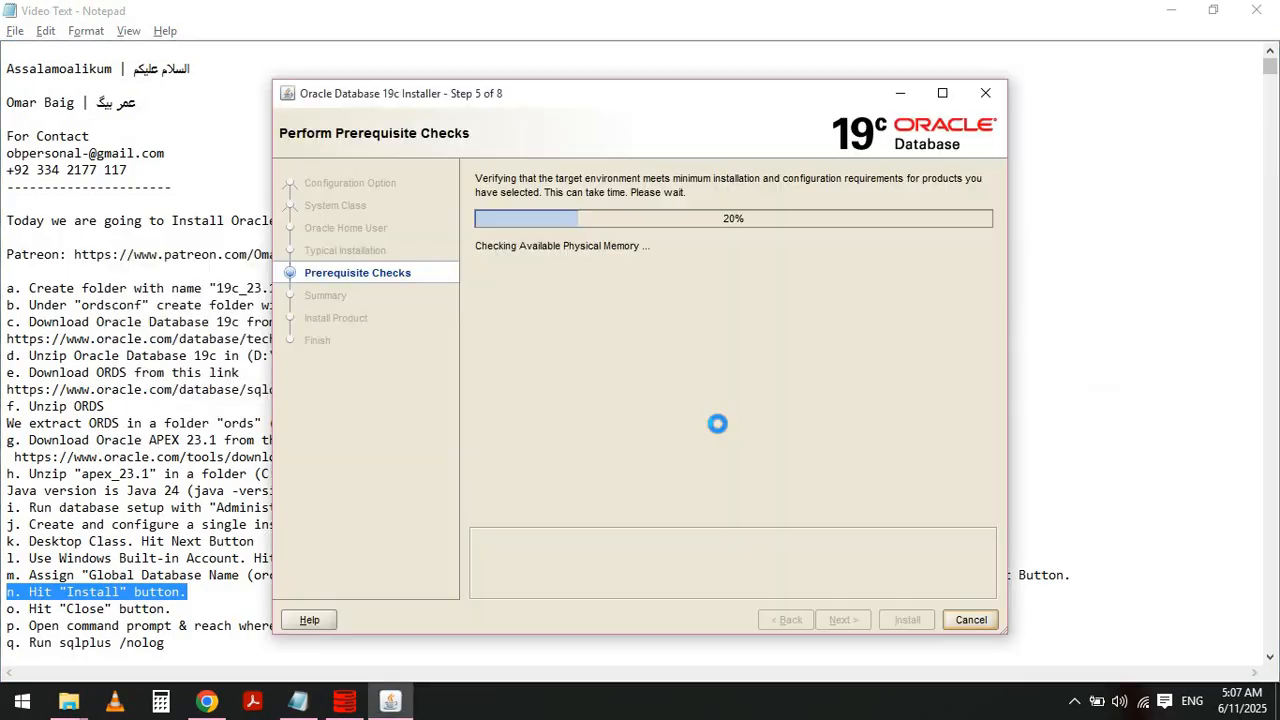
click(1172, 10)
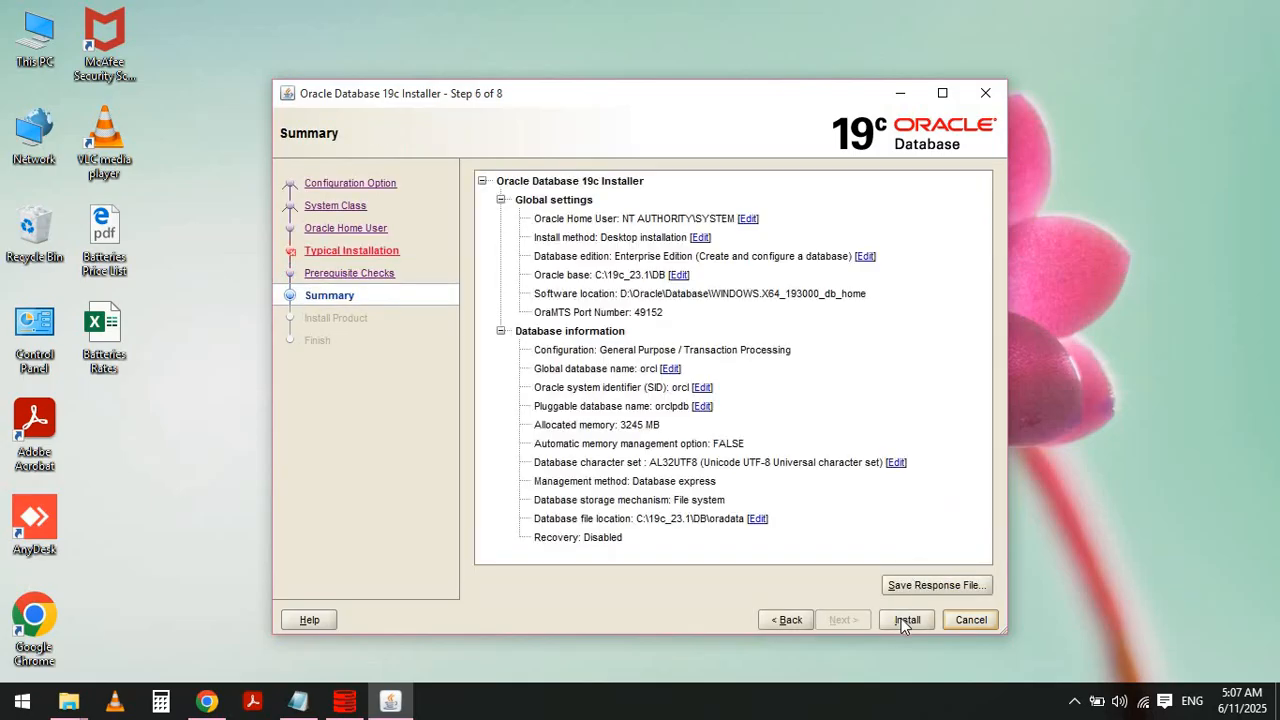
click(905, 619)
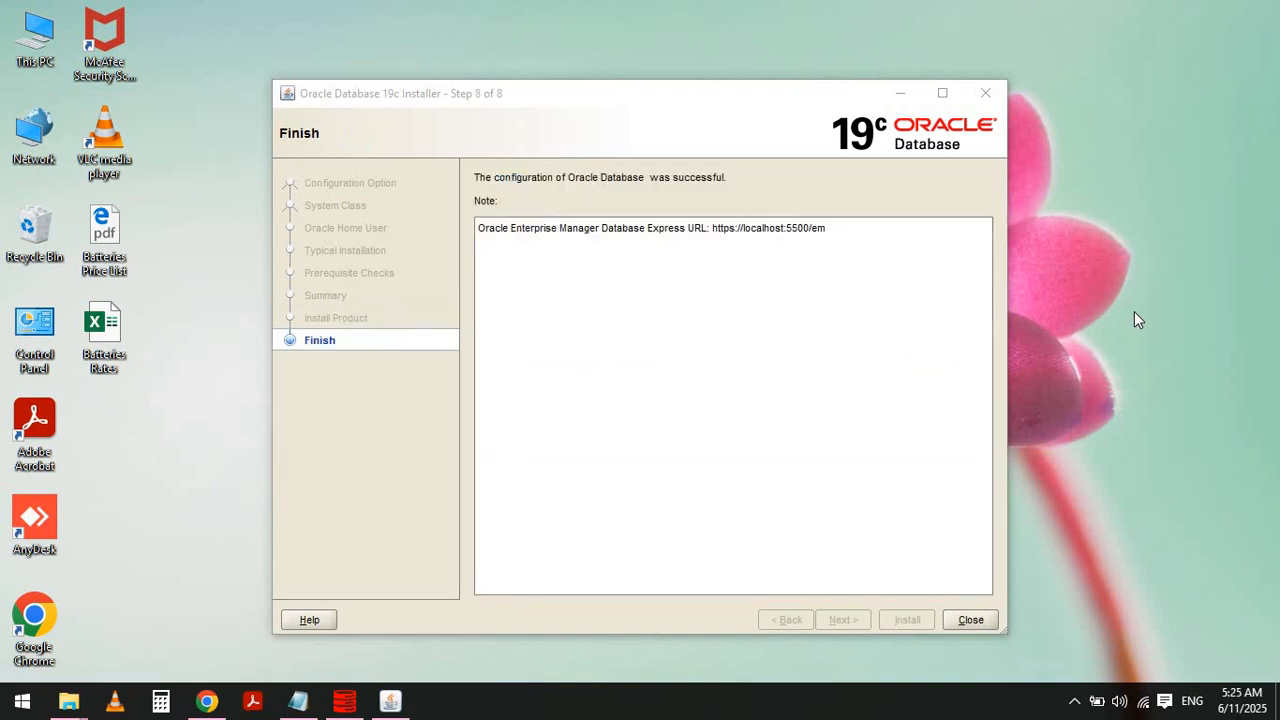
- Highlight instruction o in the notes, then close the finished database installer
click(298, 703)
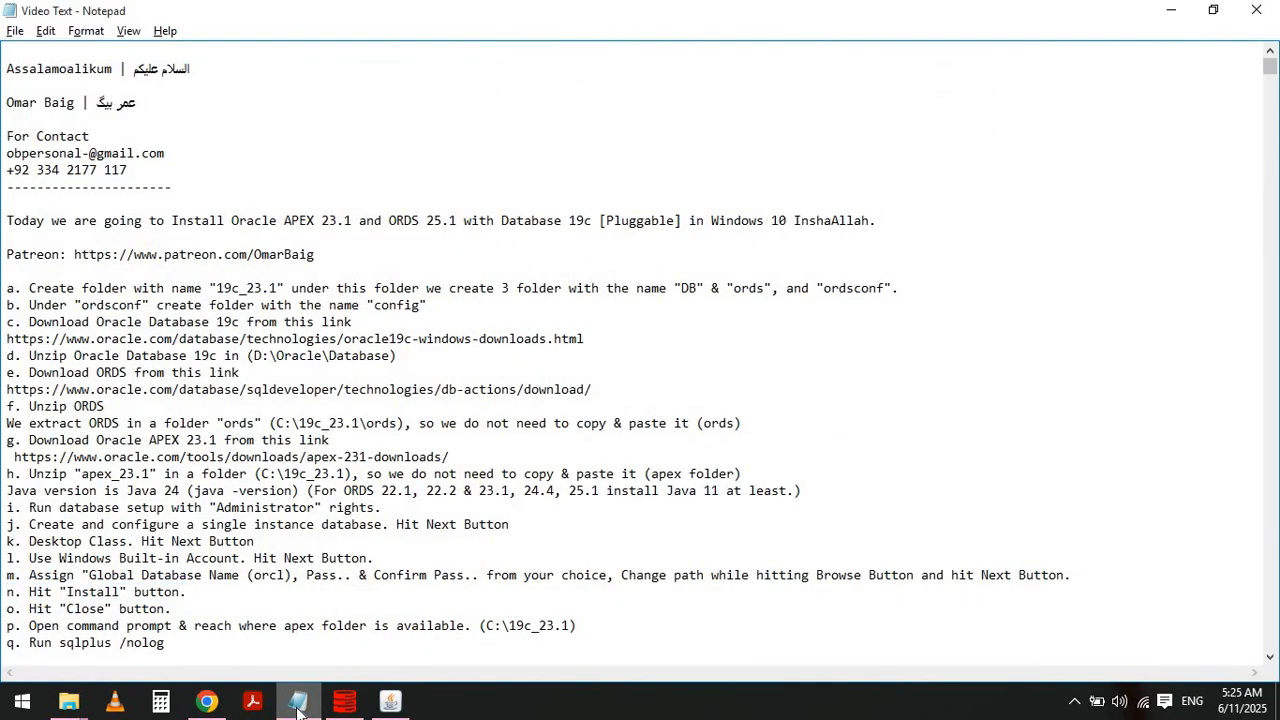
key(shift+End)
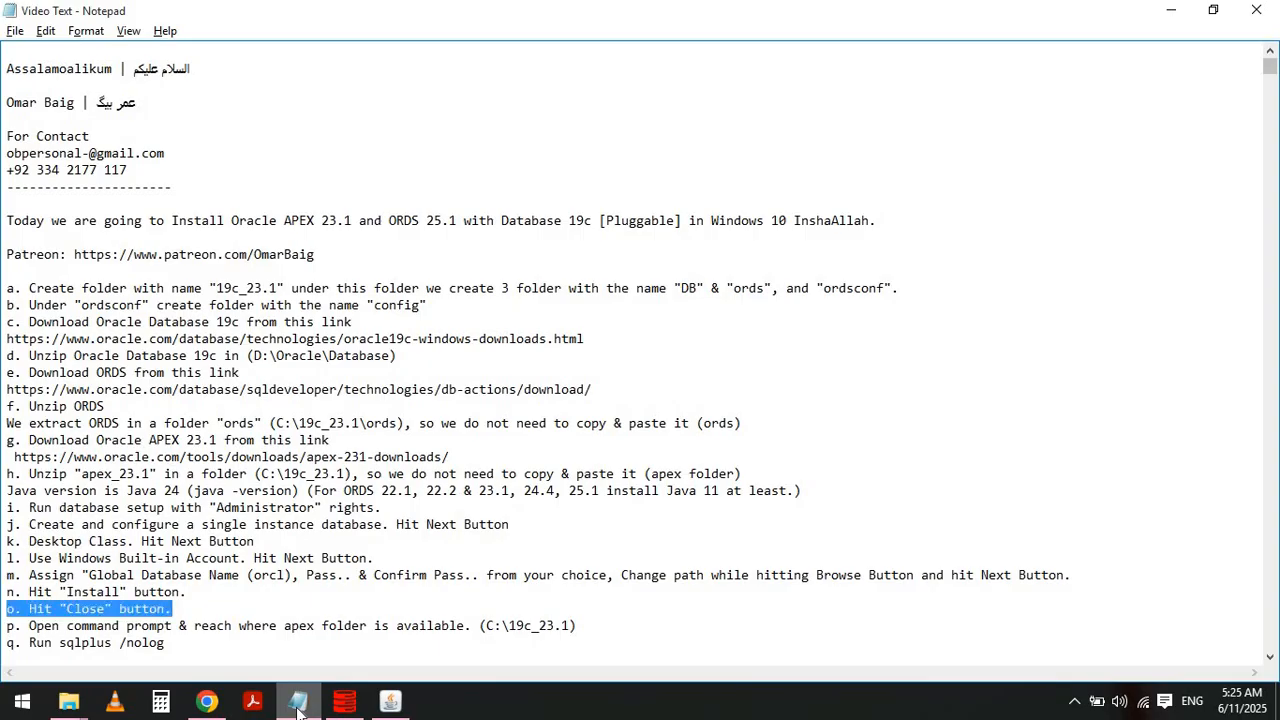
key(alt+Tab)
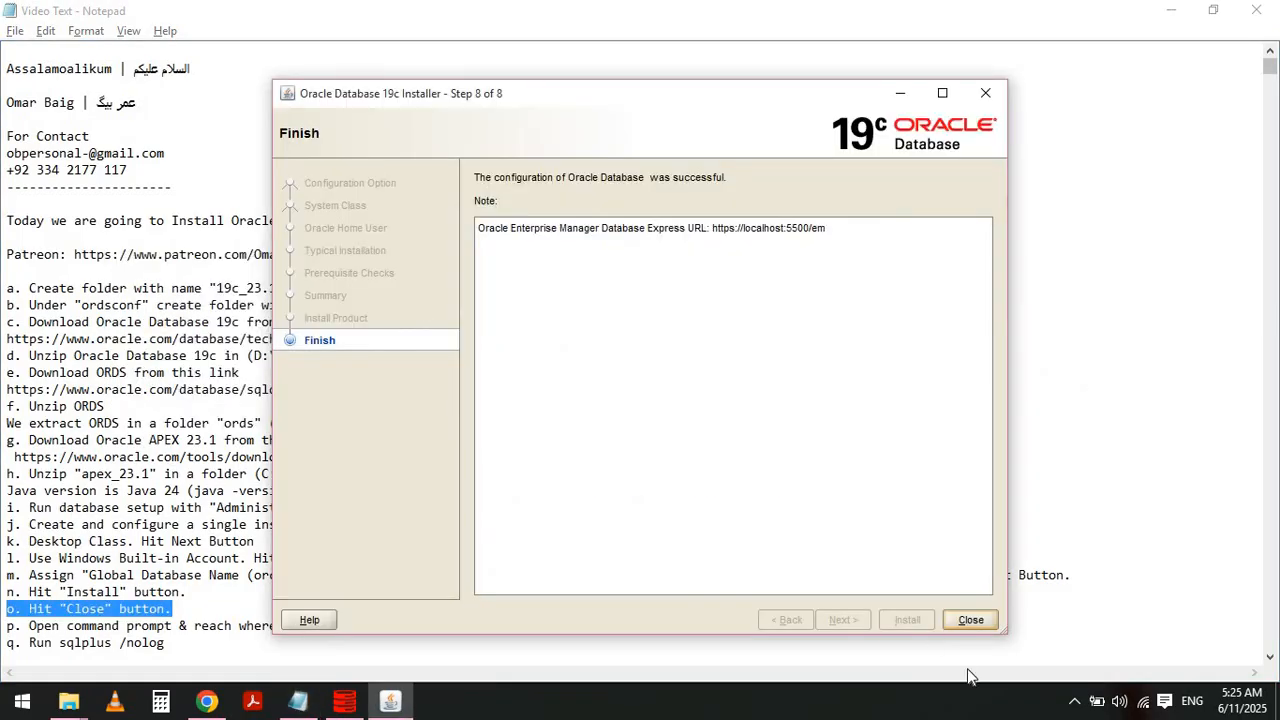
click(970, 620)
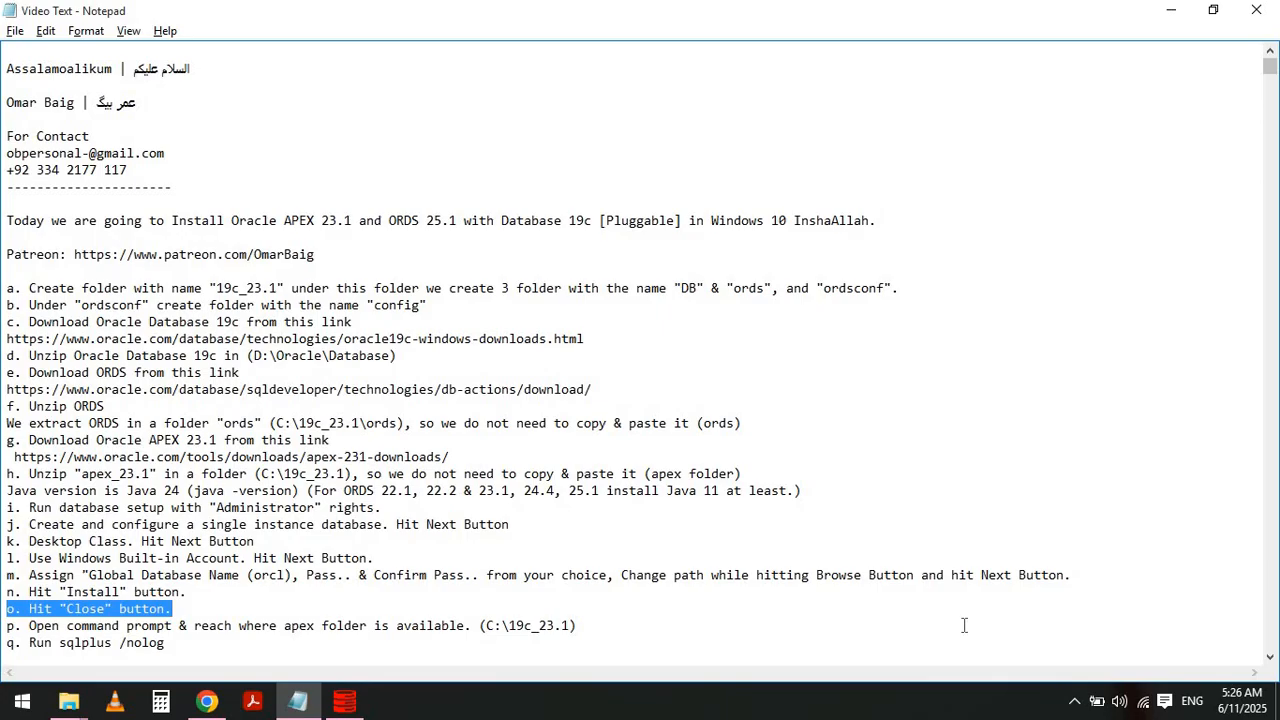
- Highlight instruction p about opening a command prompt at the apex folder
key(Right)
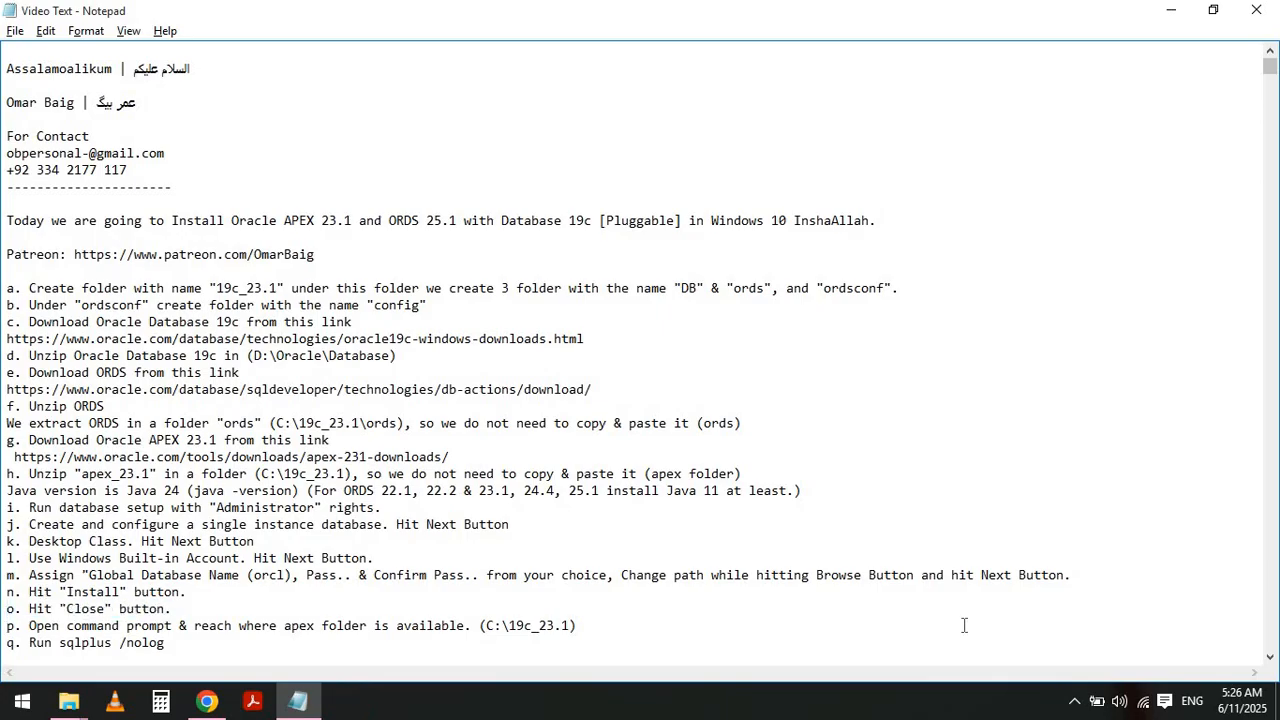
key(shift+End)
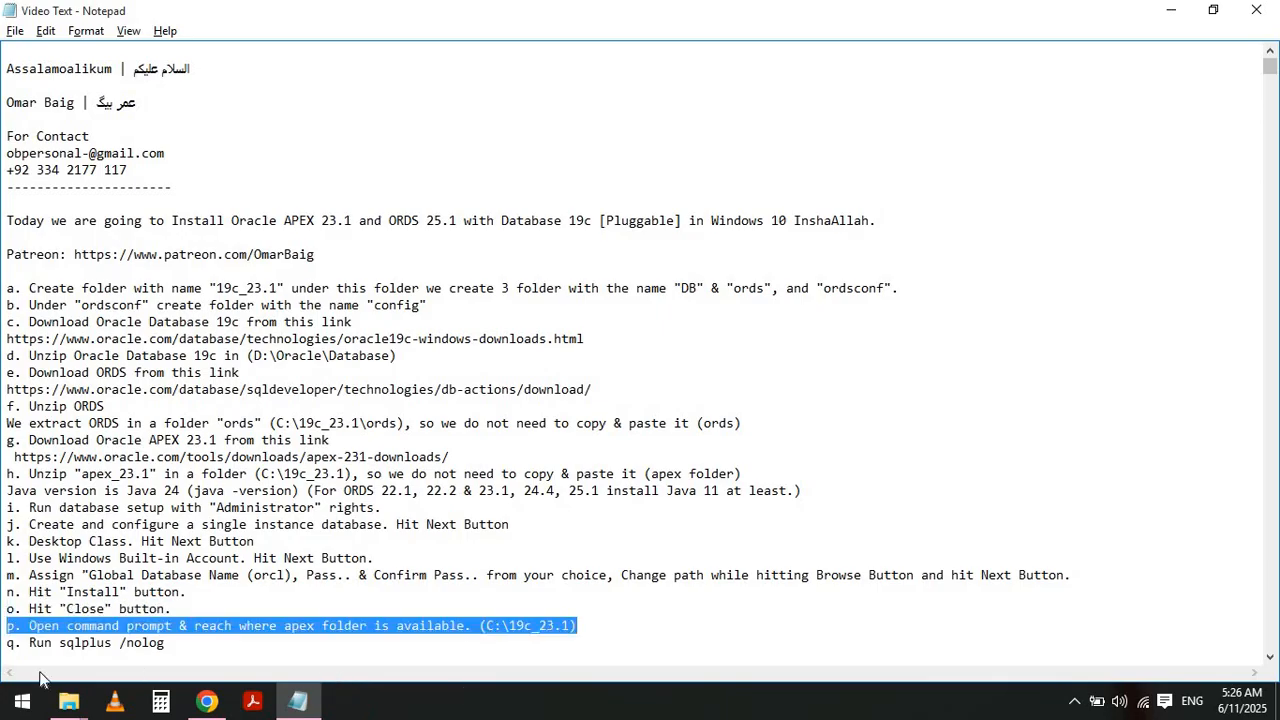
- Open Command Prompt and change directory to C:\19c_23.1\apex
click(20, 708)
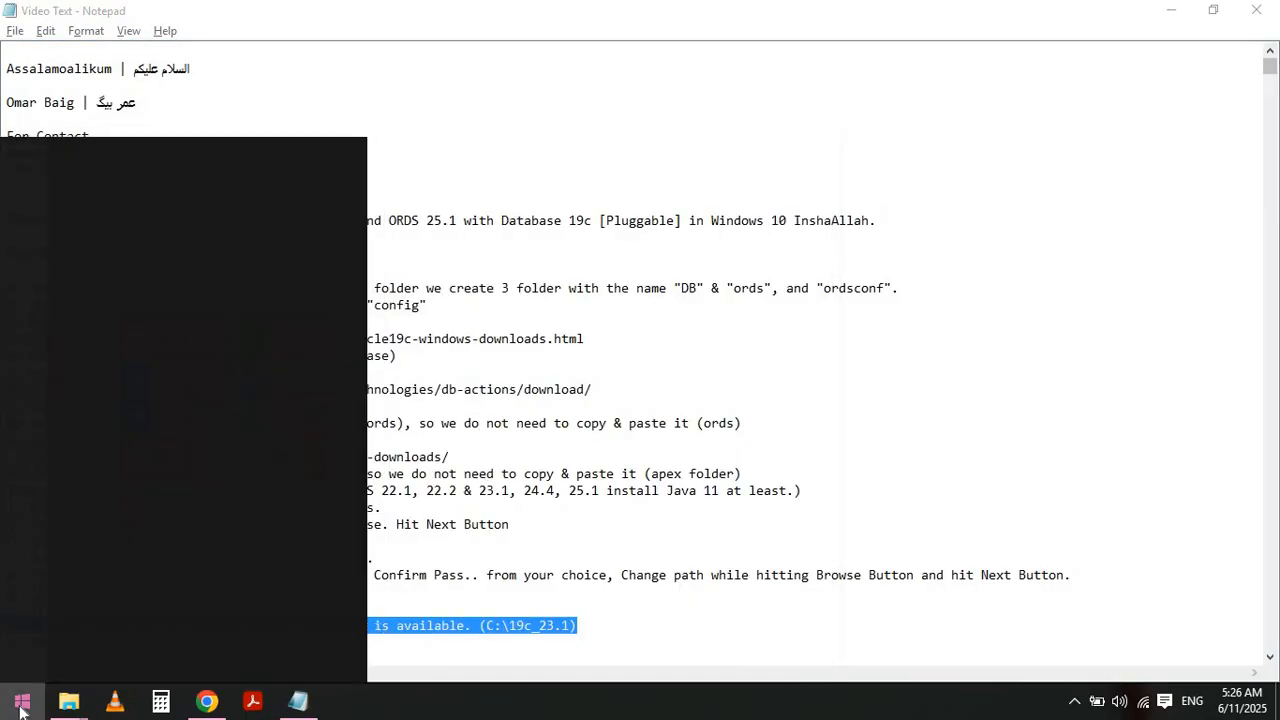
text(cmd)
key(Return)
text(cdz)
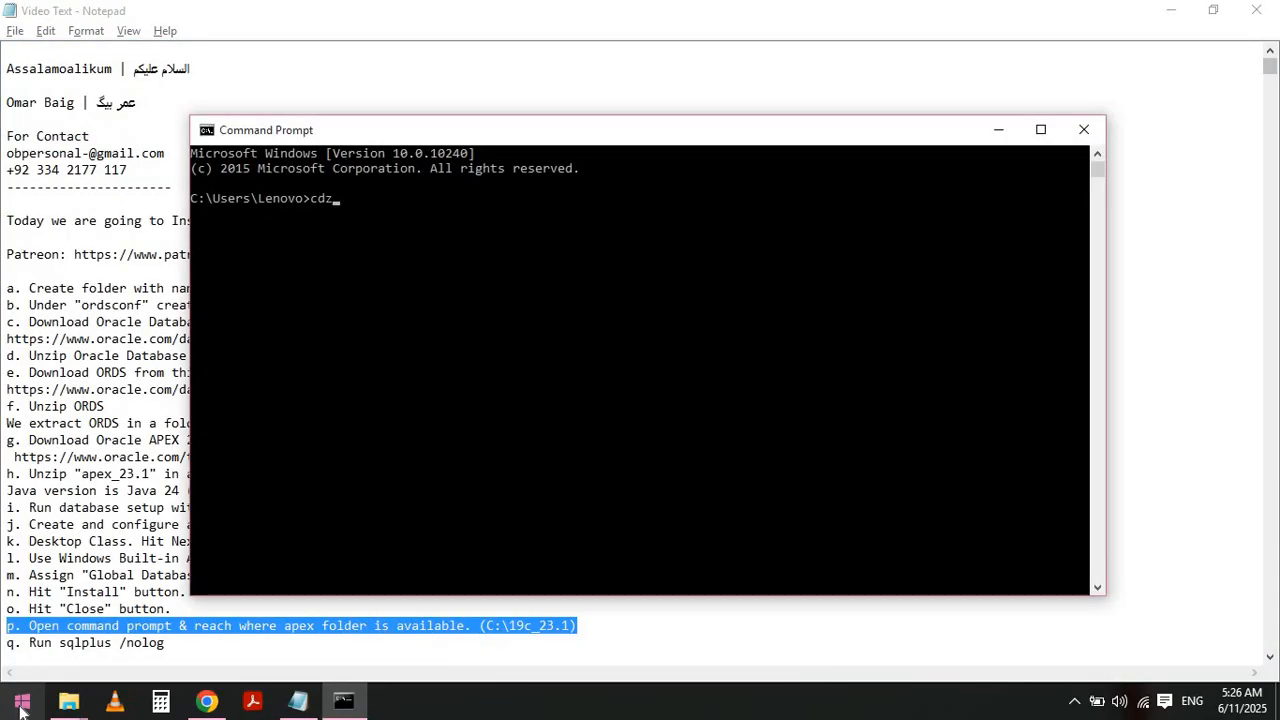
key(Return)
text(cd\)
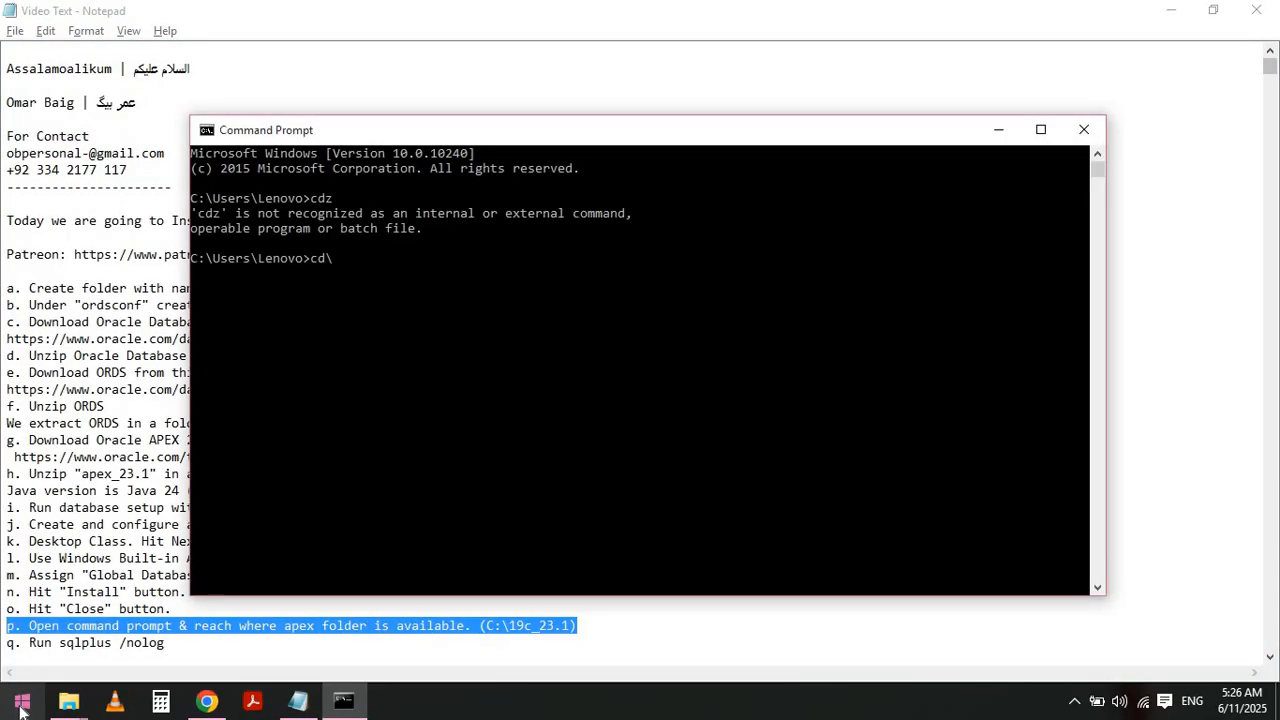
key(Return)
text(cd 19c_23.1)
key(Return)
text(cd apex)
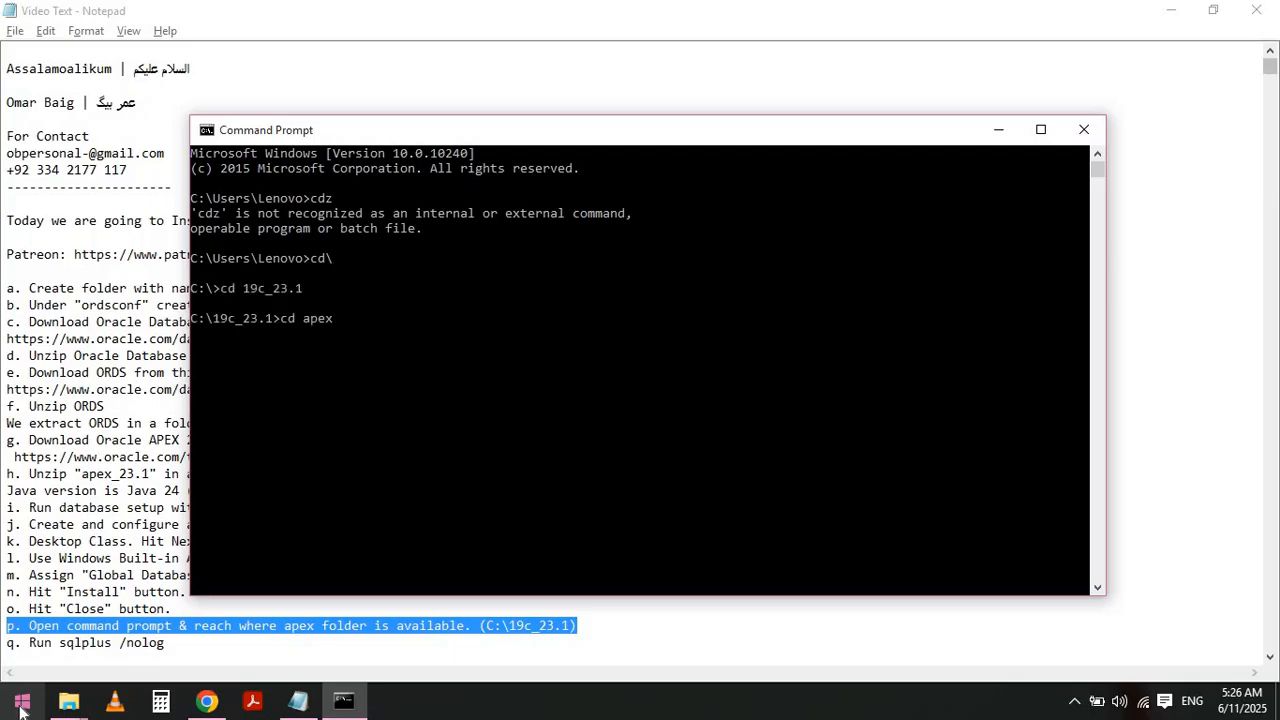
key(Return)
- Highlight instruction q about running sqlplus /nolog in the notes
key(alt+Tab)
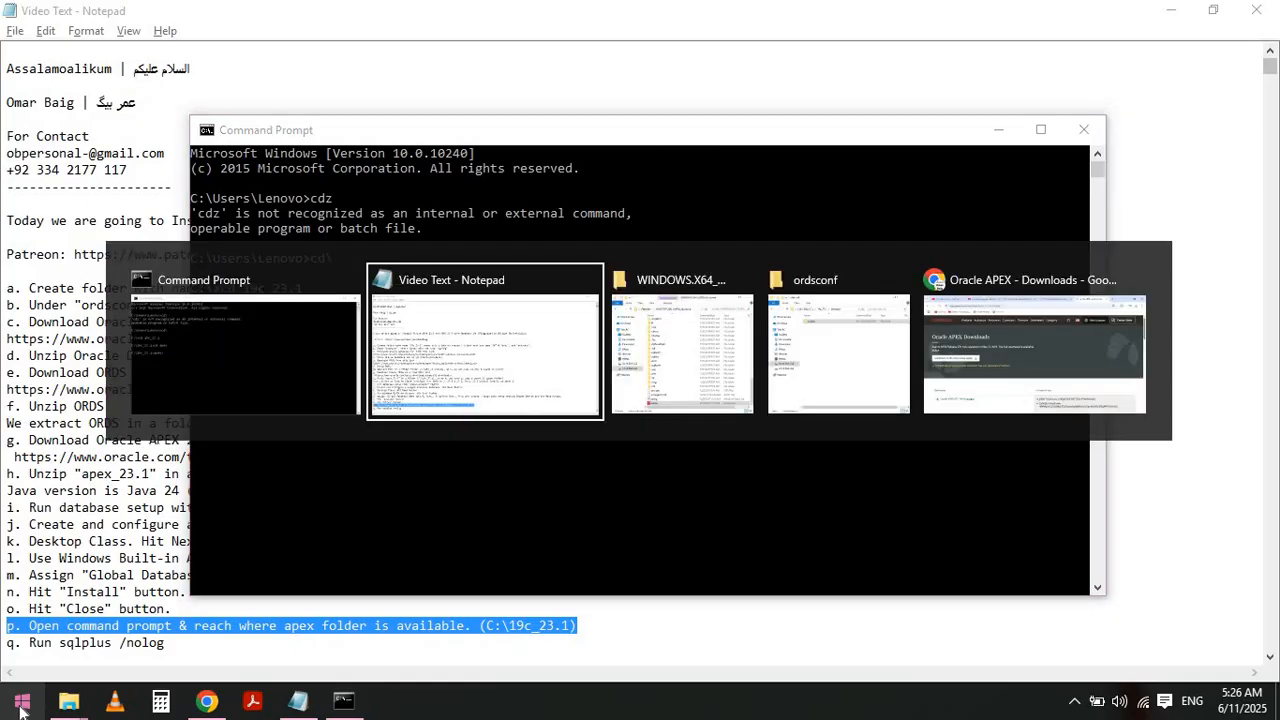
key(Left)
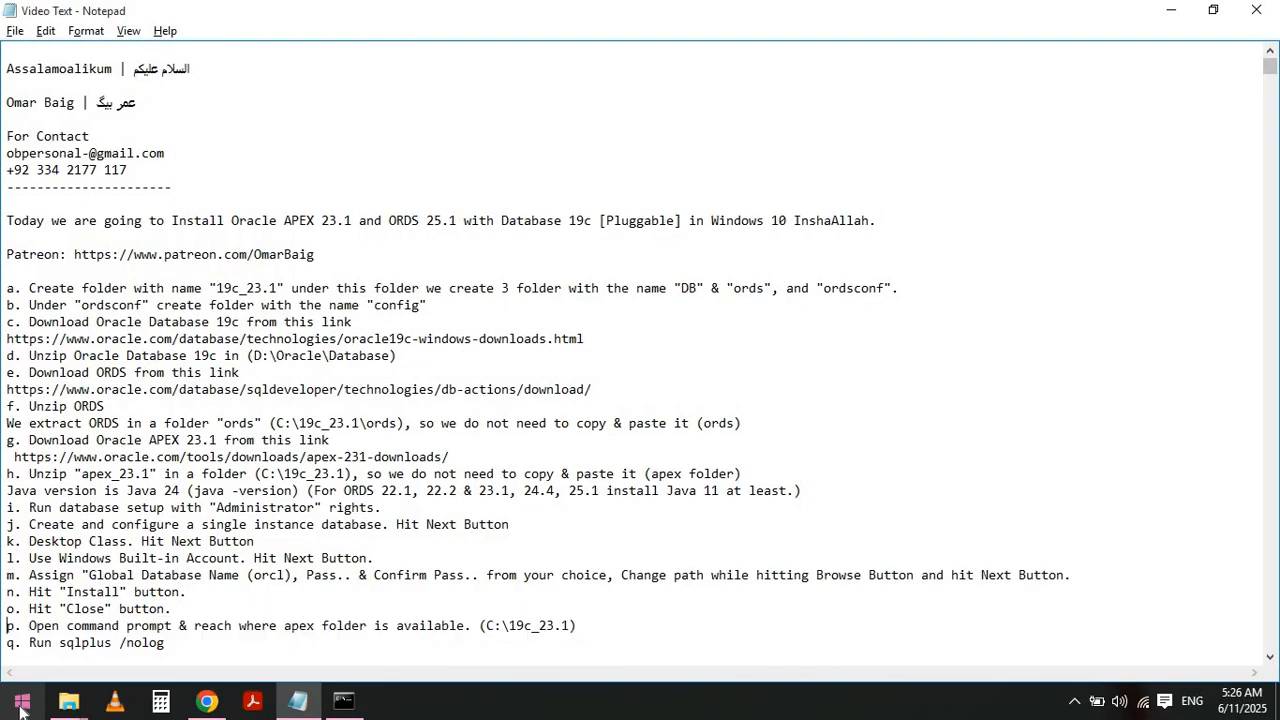
key(Down)
key(shift+End)
key(alt+Tab)
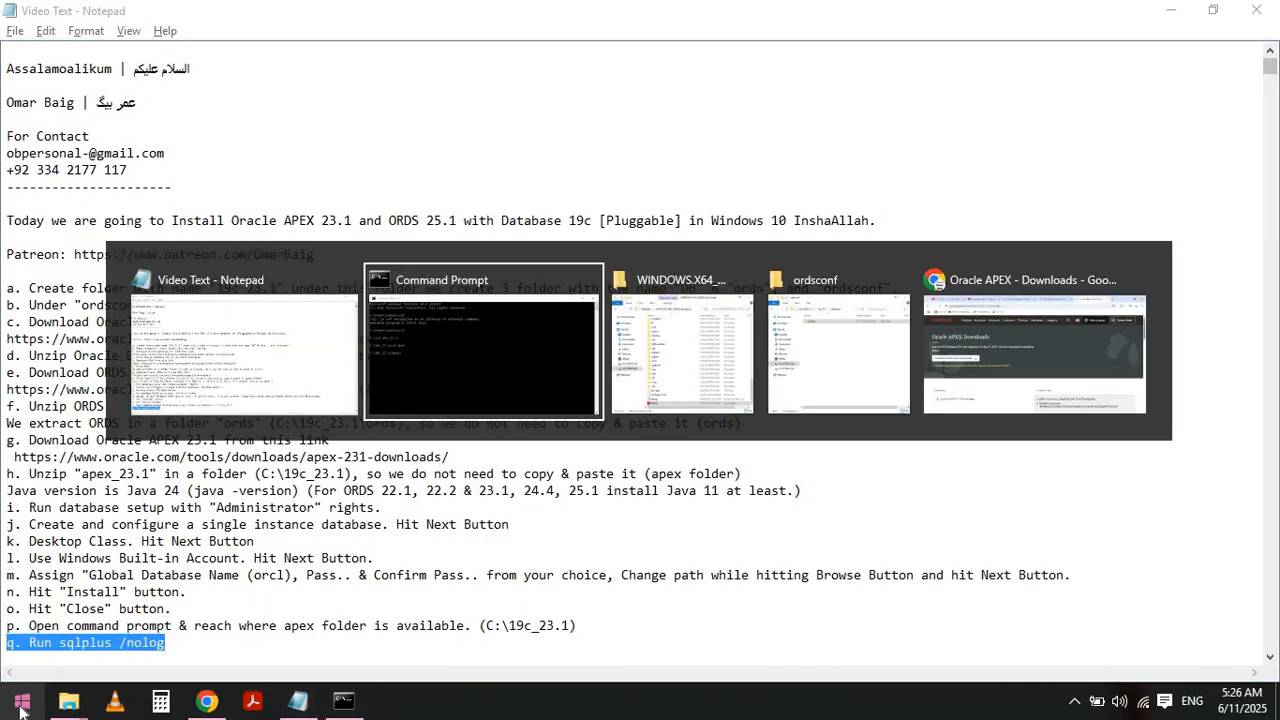
- Start SQL*Plus with the command sqlplus /nolog
text(sqlplu)
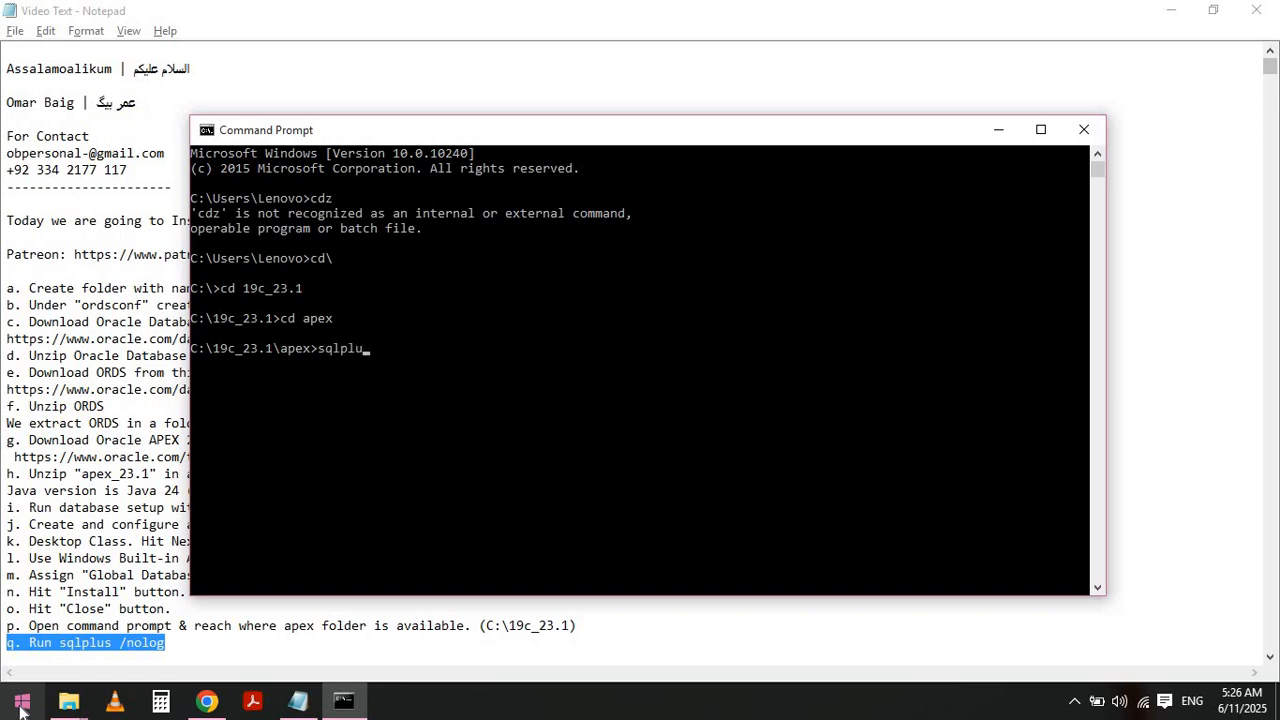
text(s /nolog)
key(Return)
- Highlight instruction r about connecting as sys as sysdba in the notes
key(alt+Tab)
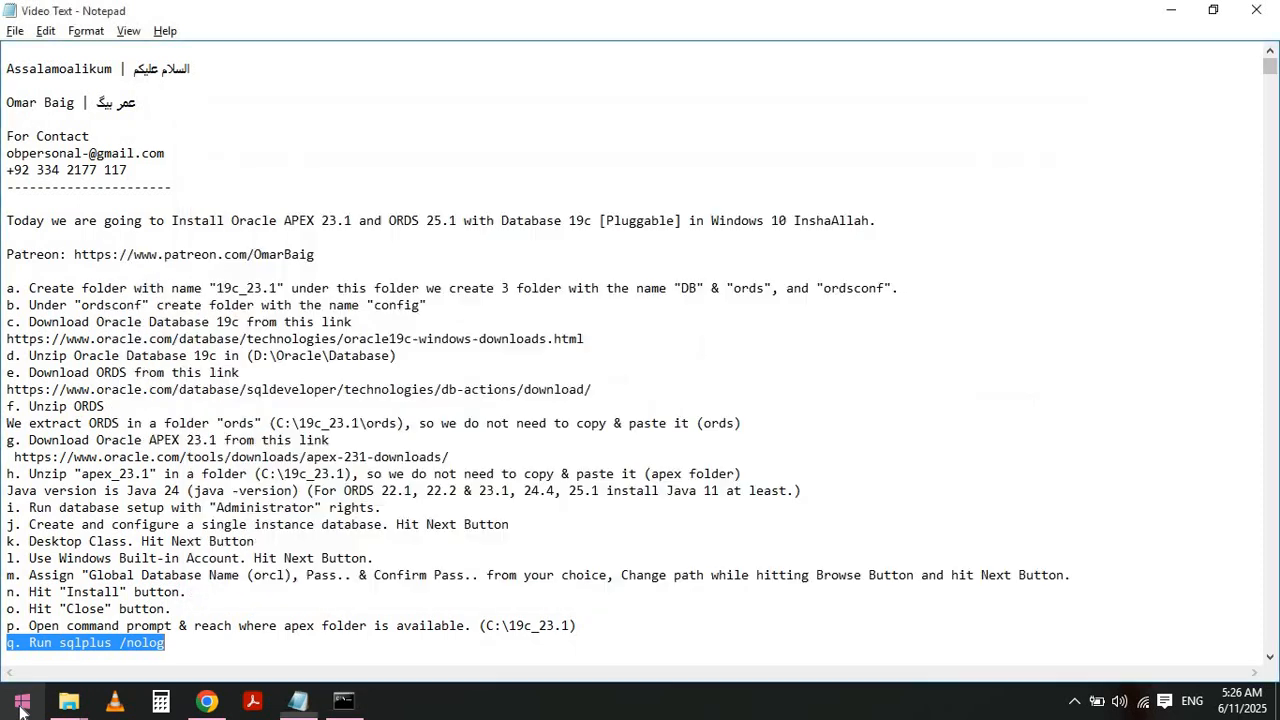
key(Left)
key(Down)
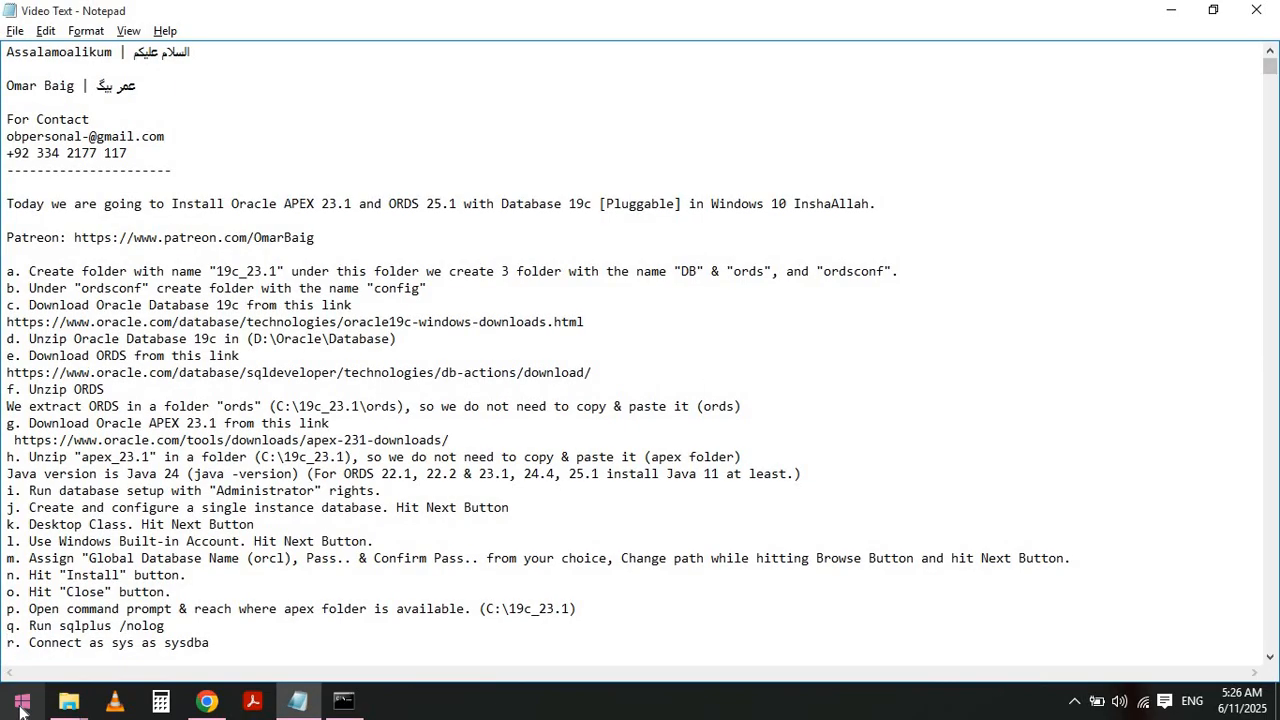
key(shift+End)
key(alt+Tab)
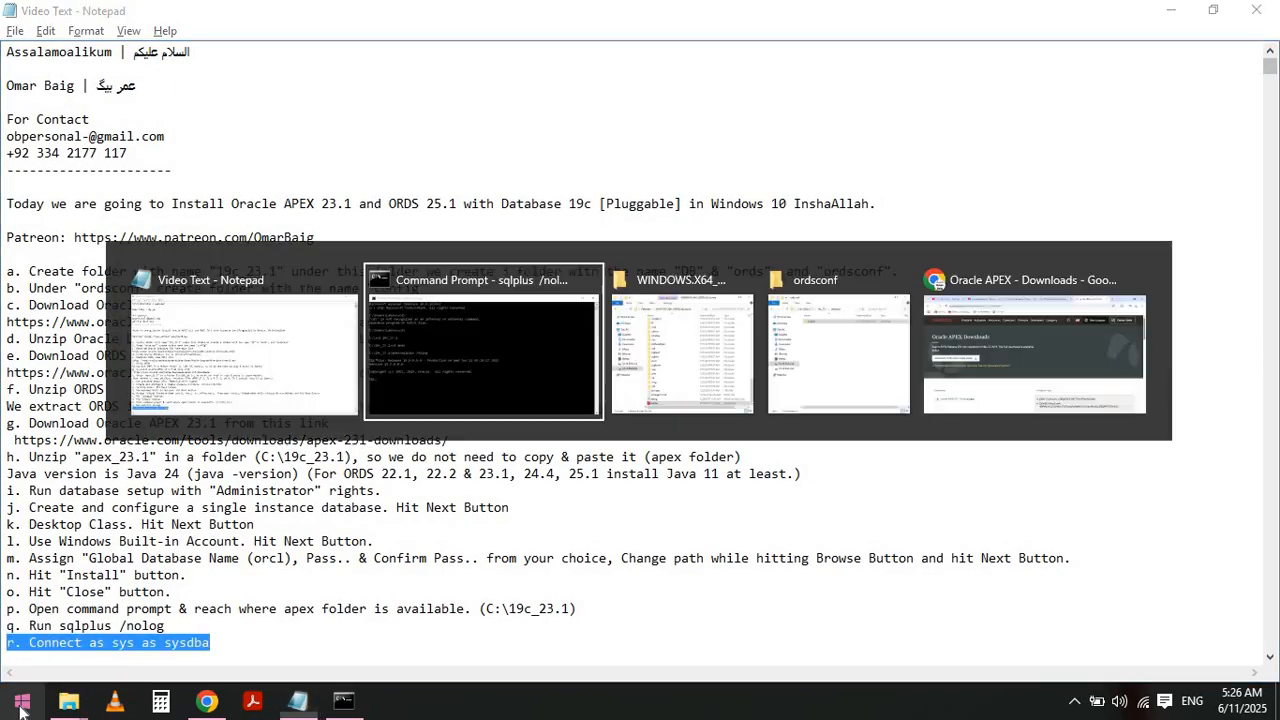
- Connect to the database with conn / as sysdba in SQL*Plus
text(conn /)
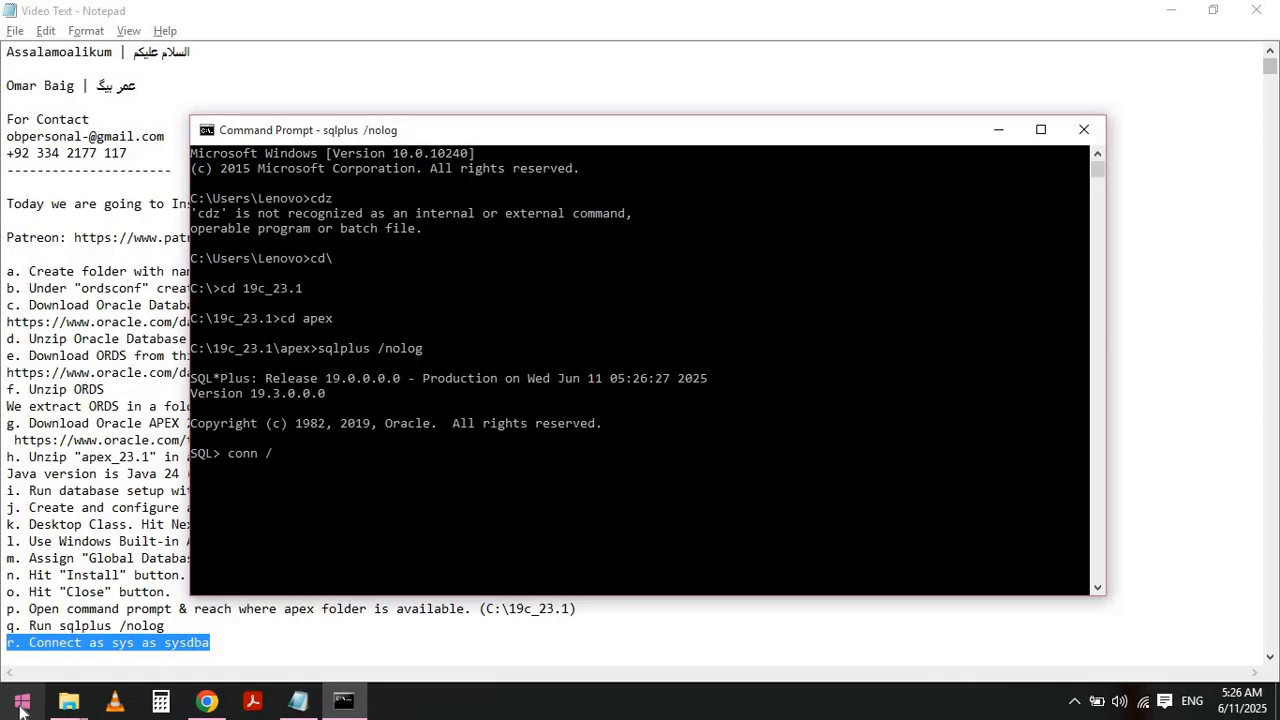
text( as sysdba)
key(Return)
key(Return)
key(Return)
key(alt+Tab)
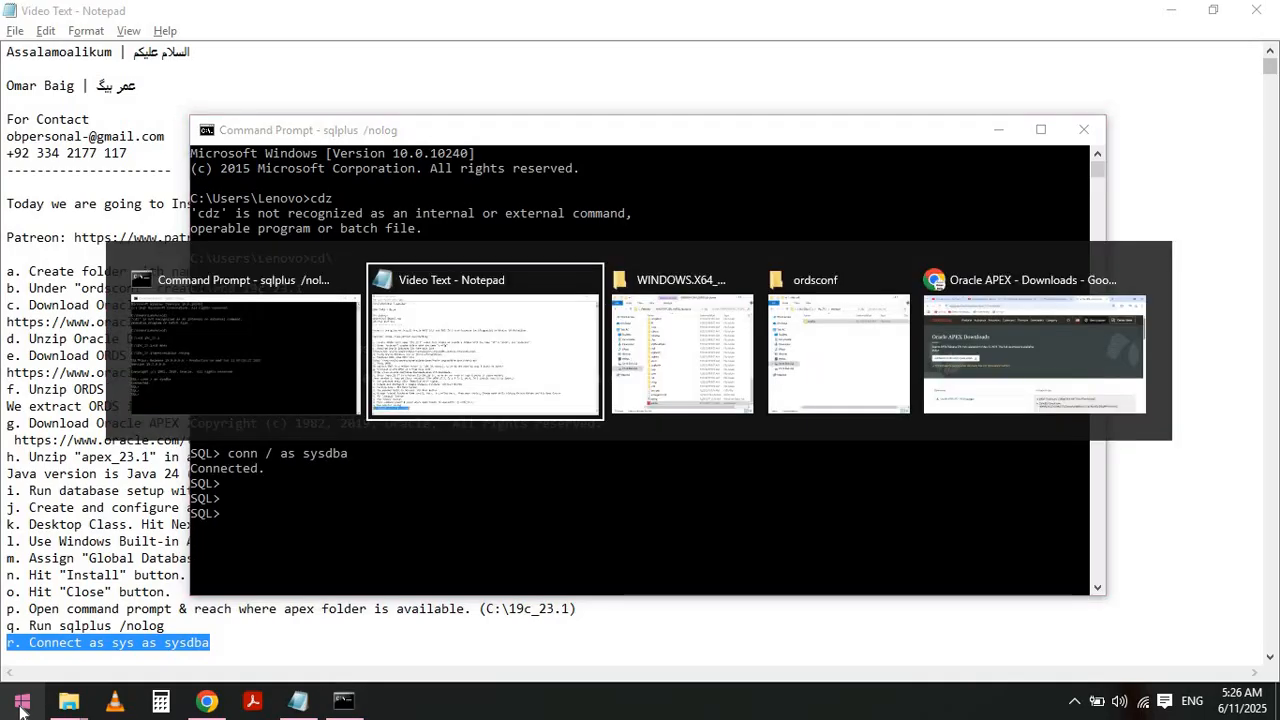
- Highlight instruction s and its SELECT name, open_mode FROM v$pdbs query in the notes
key(Left)
key(Down)
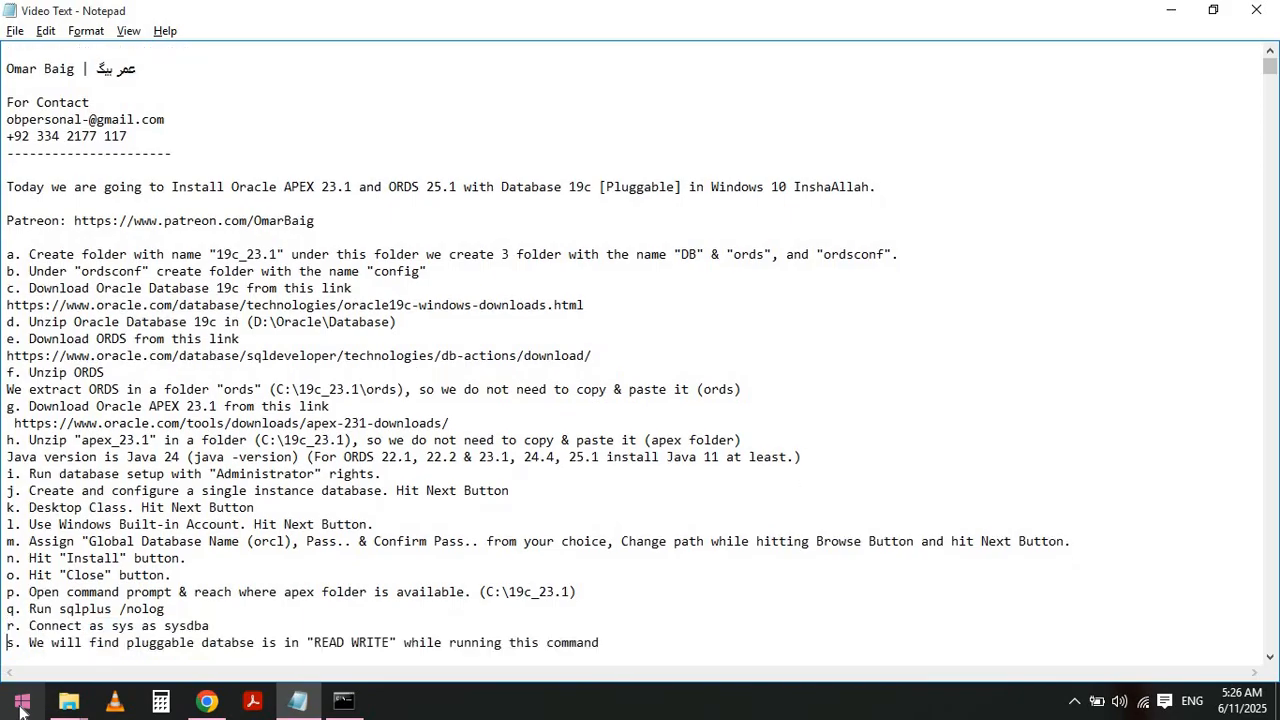
key(shift+Down)
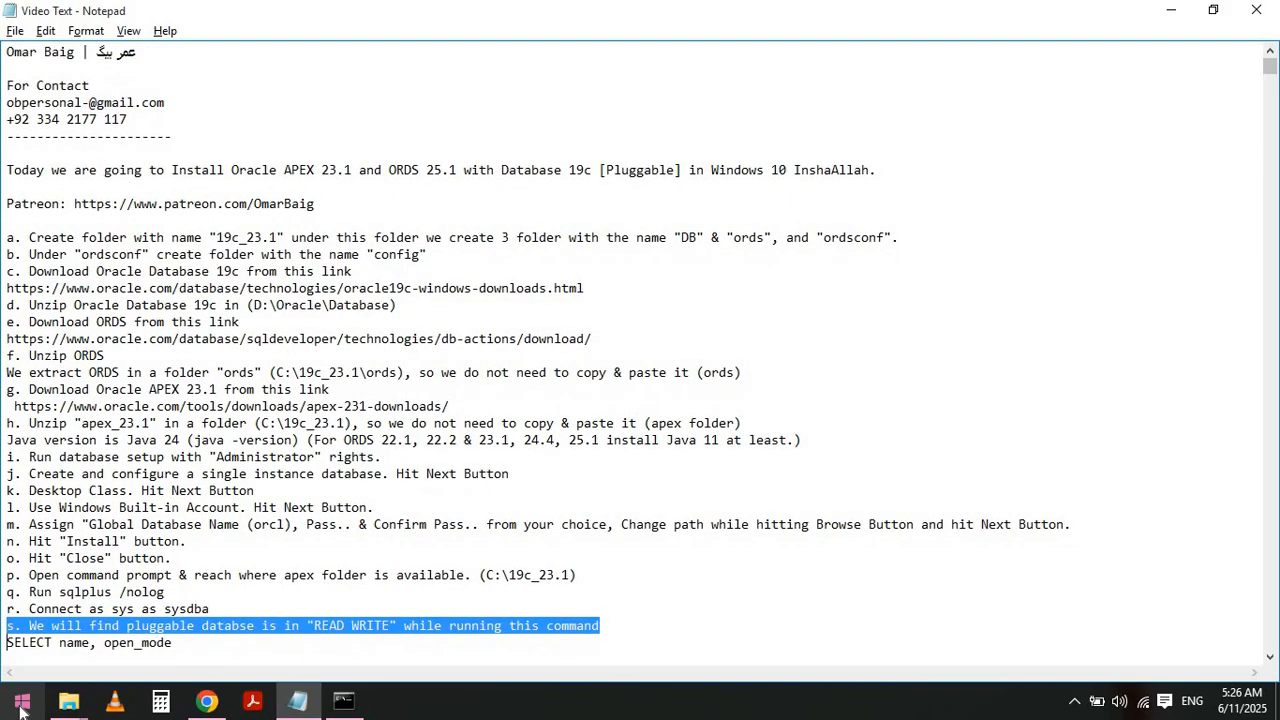
key(shift+Down)
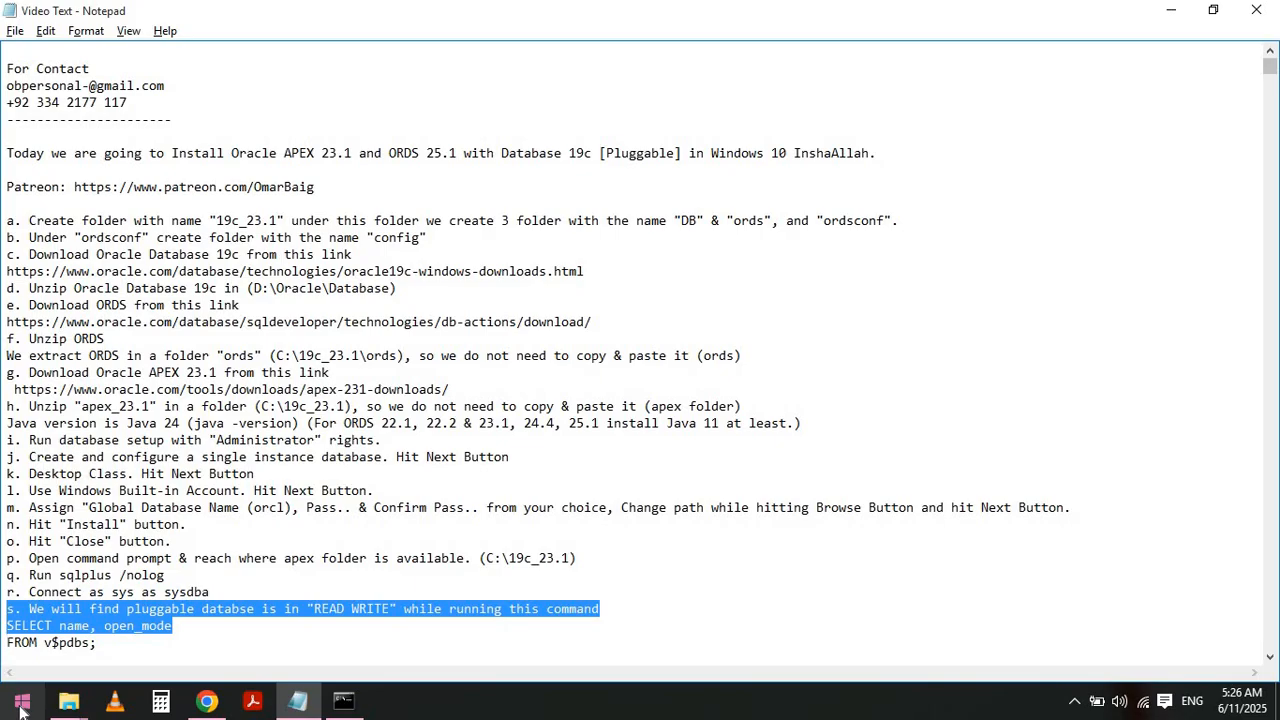
key(shift+Down)
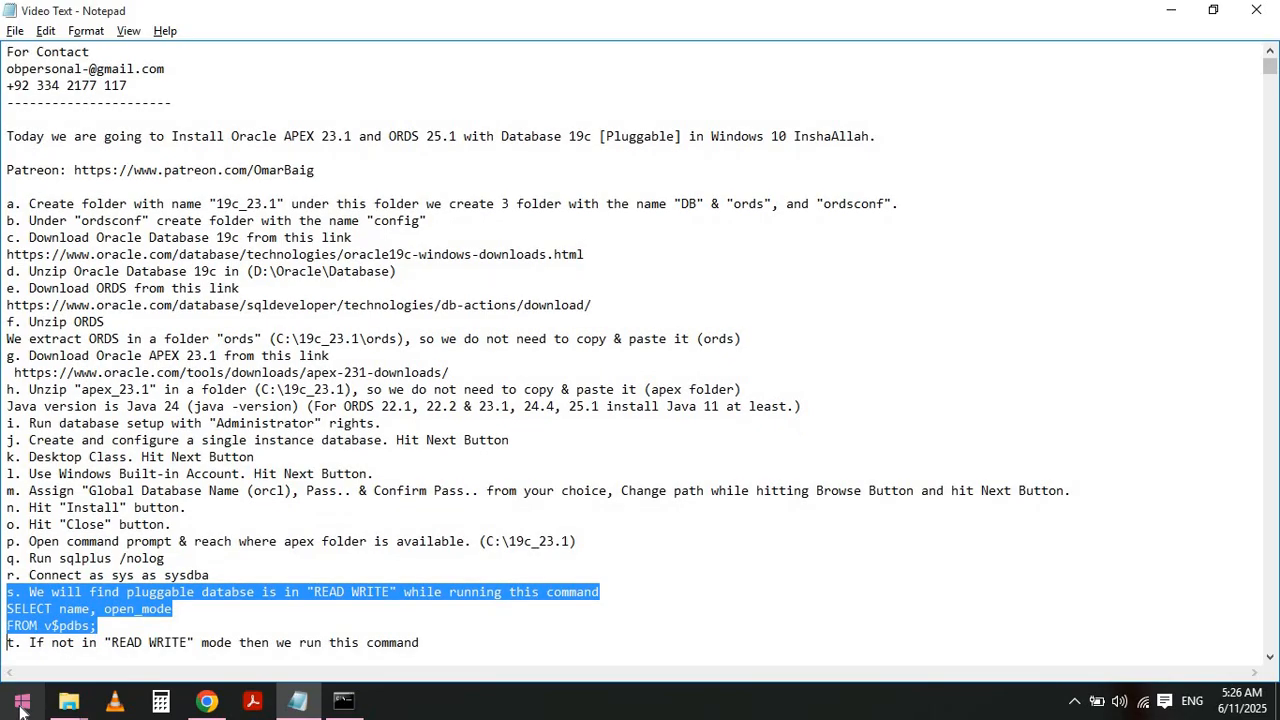
- Query v$pdbs for each pluggable database's name and open_mode in SQL*Plus
key(alt+Tab)
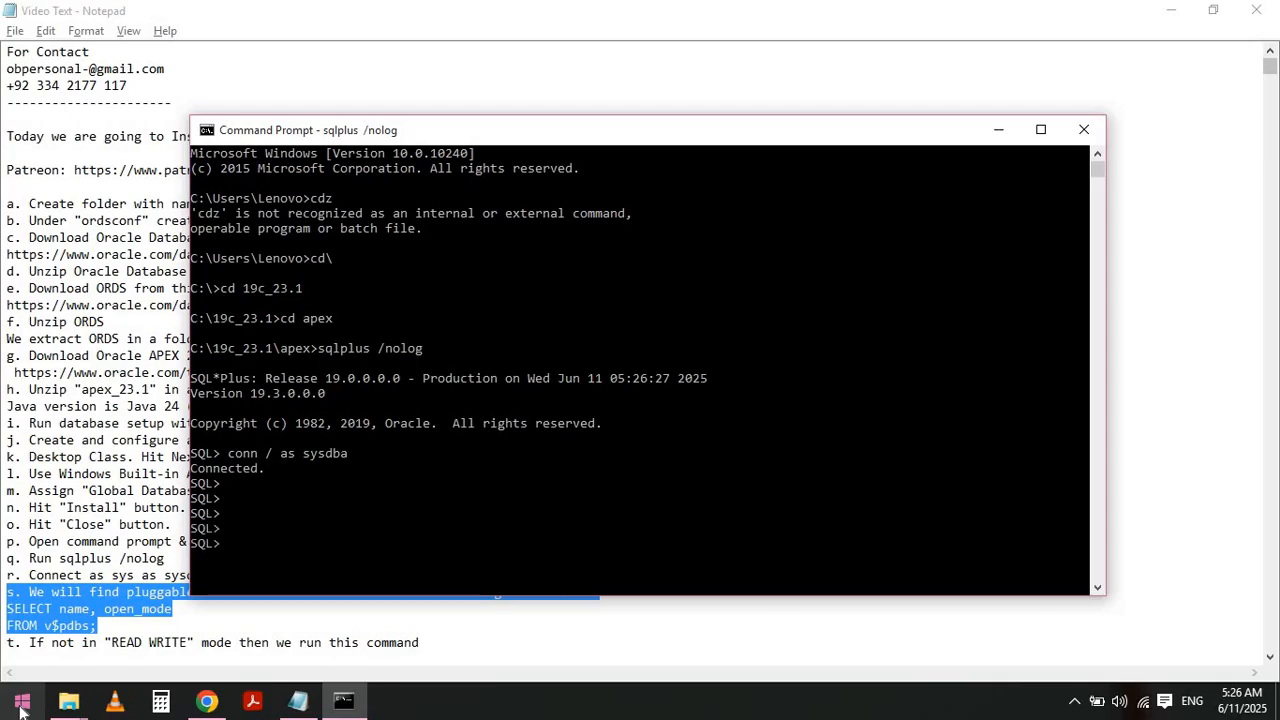
text(SELECT name, open_mode)
key(Return)
text(FROM)
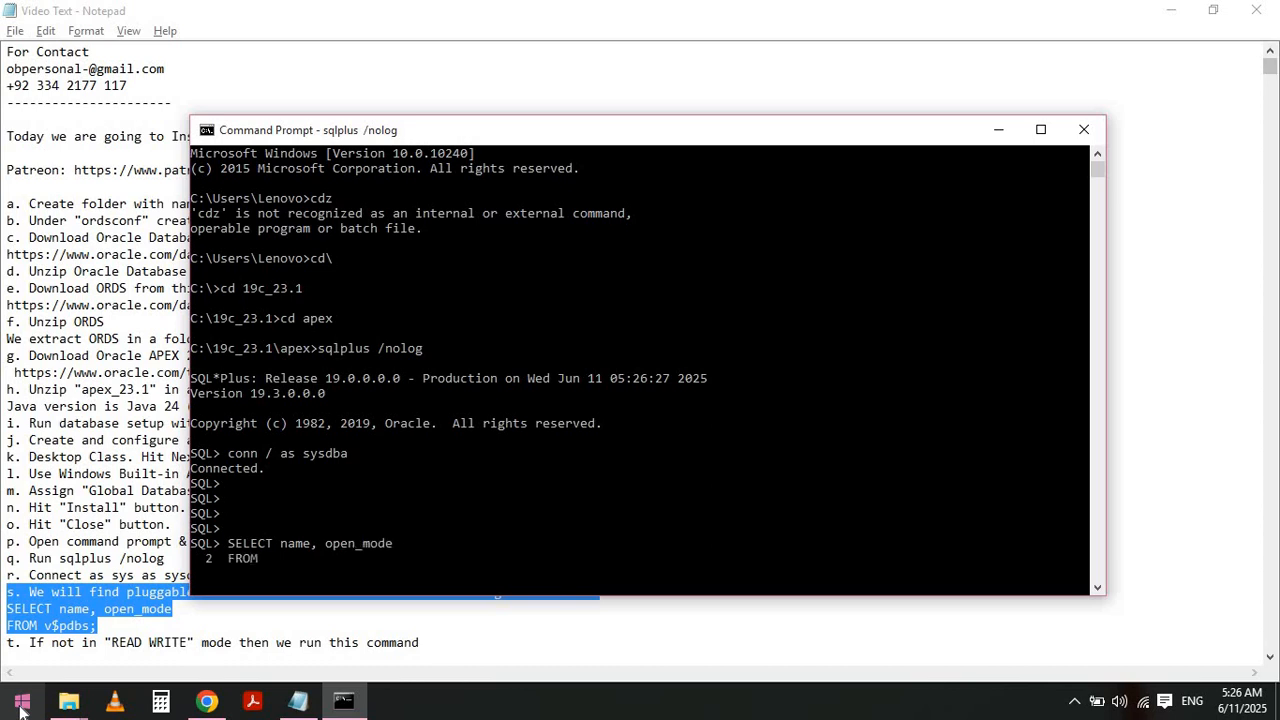
text( v$pdbs;)
key(Return)
key(Return)
key(Return)
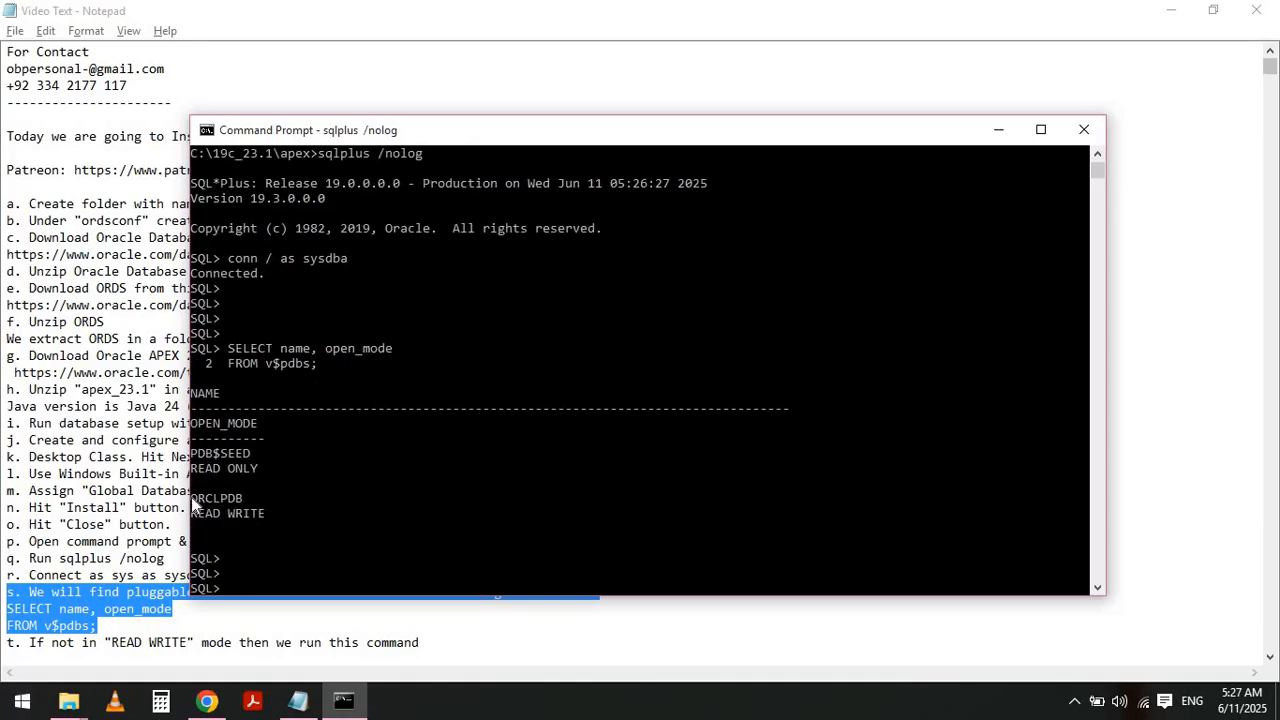
- Highlight the ORCLPDB READ WRITE row of the query output, then return to the notes
mouse_move(191, 497)
mouse_down()
mouse_move(255, 510)
mouse_move(194, 500)
mouse_up()
click(260, 511)
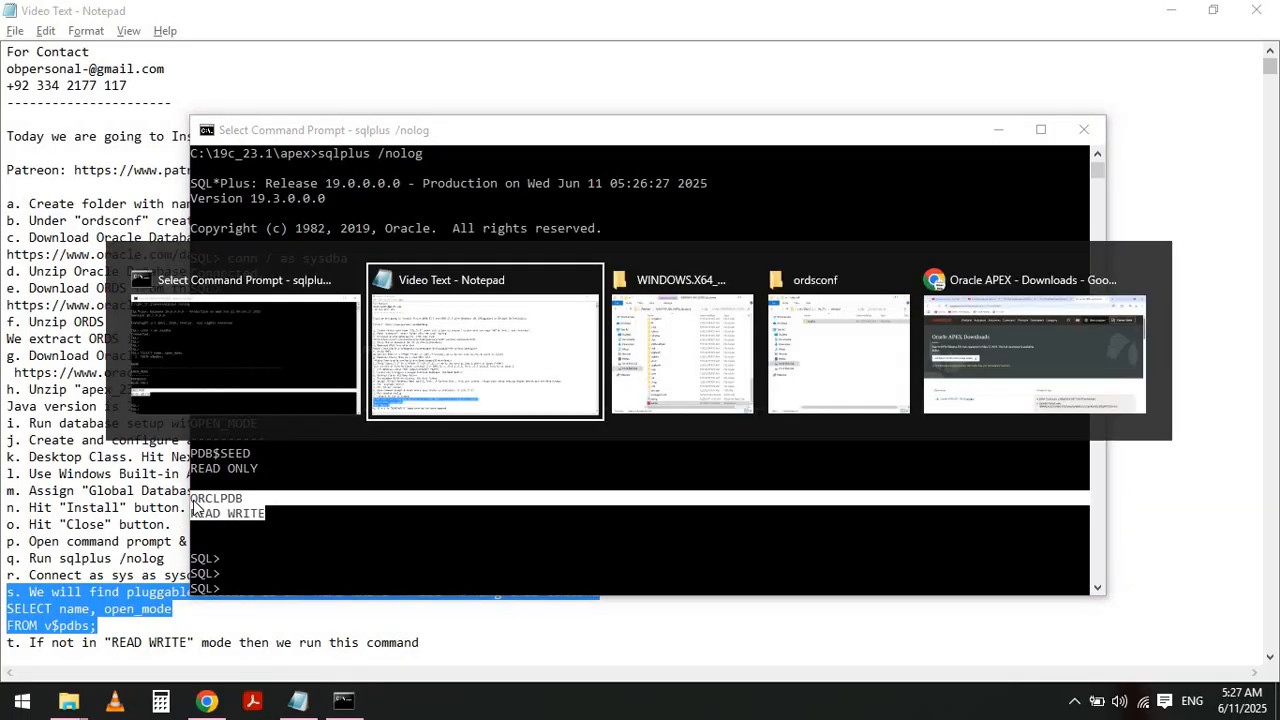
key(alt+Tab)
click(196, 502)
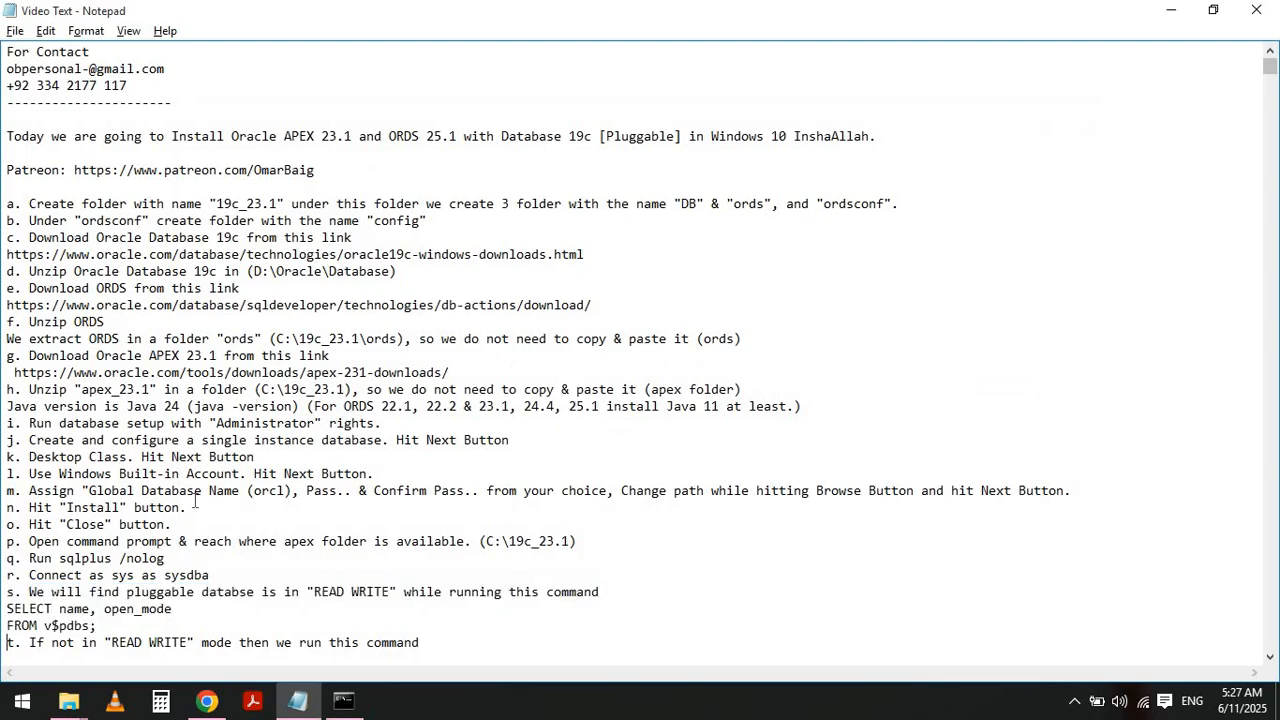
- Highlight instructions t and u with the ALTER PLUGGABLE DATABASE, show pdbs and ALTER SESSION SET CONTAINER commands in the notes
key(shift+Down)
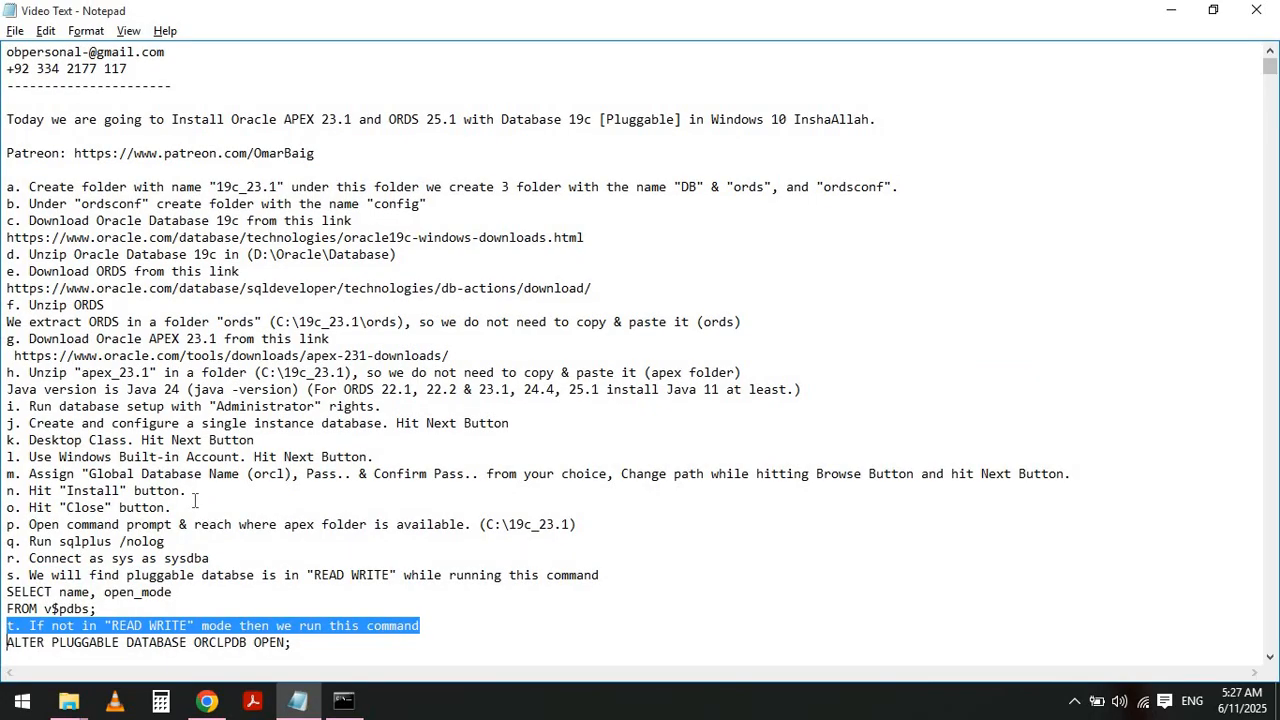
key(shift+End)
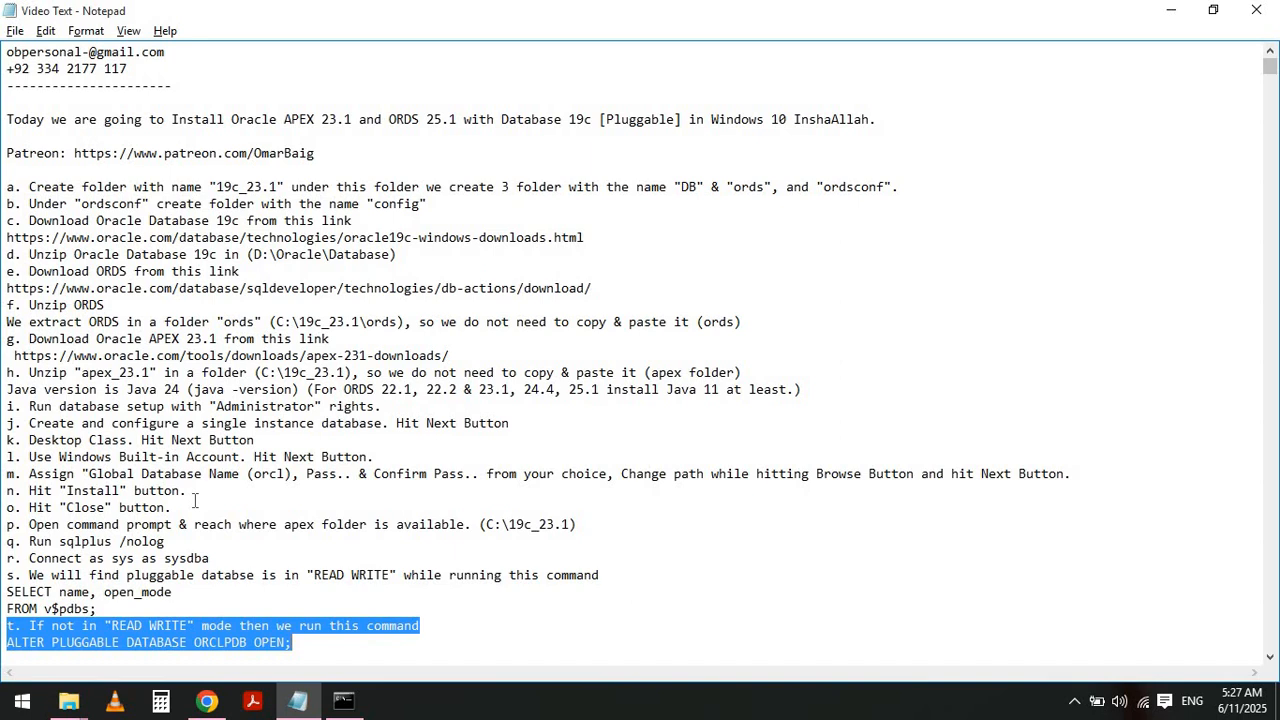
key(Home)
key(Down)
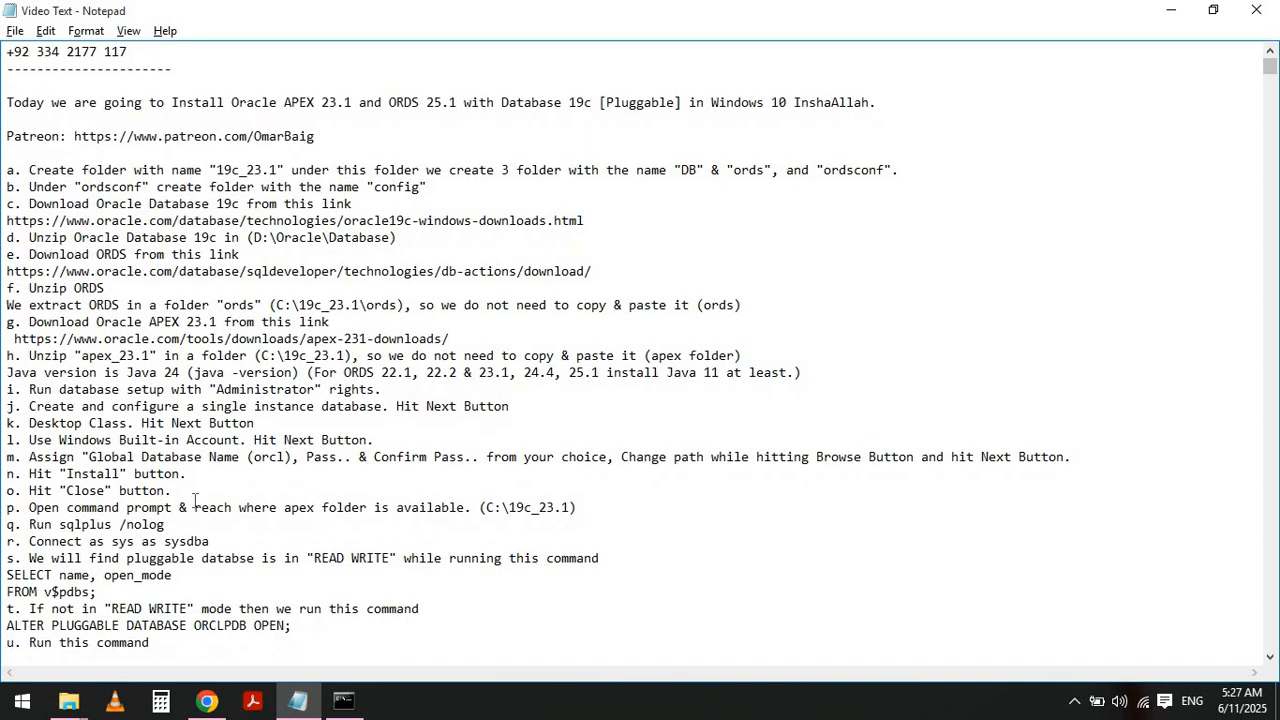
key(shift+Down)
key(shift+Right)
key(shift+Right)
key(shift+Right)
key(shift+Right)
key(shift+Right)
key(shift+Right)
key(shift+Right)
key(shift+Right)
key(shift+Right)
key(shift+Right)
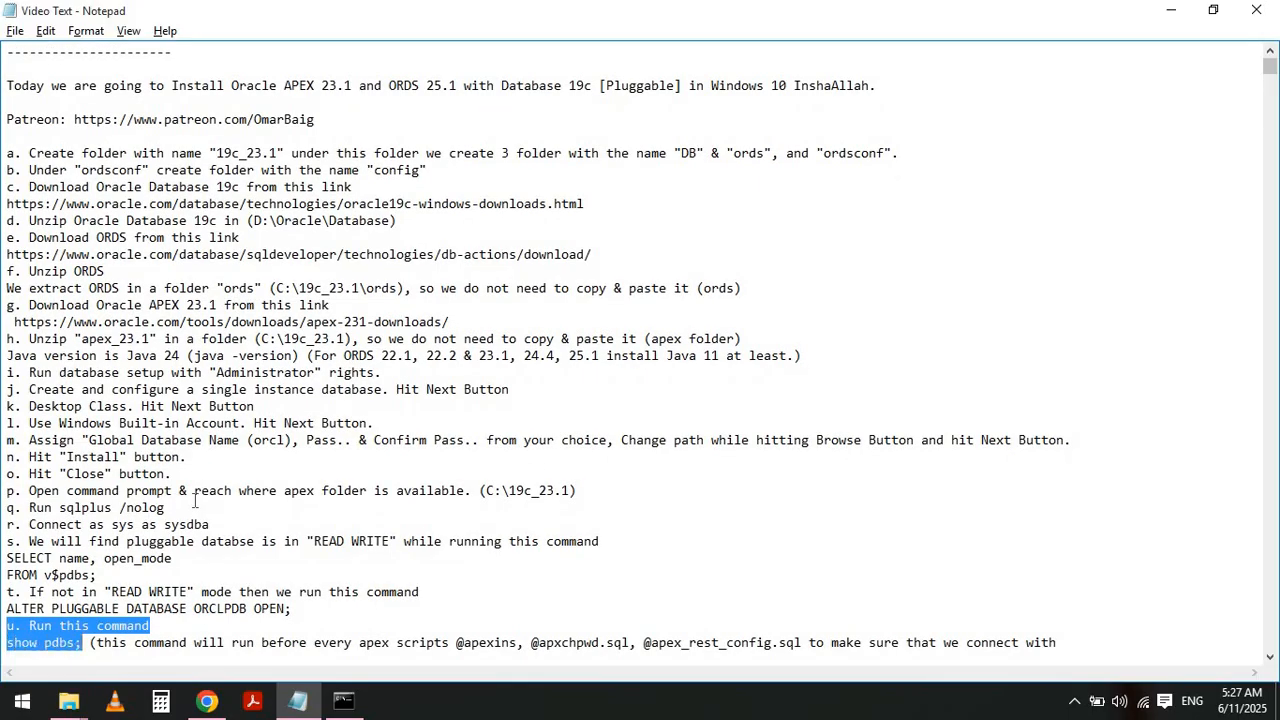
key(shift+Down)
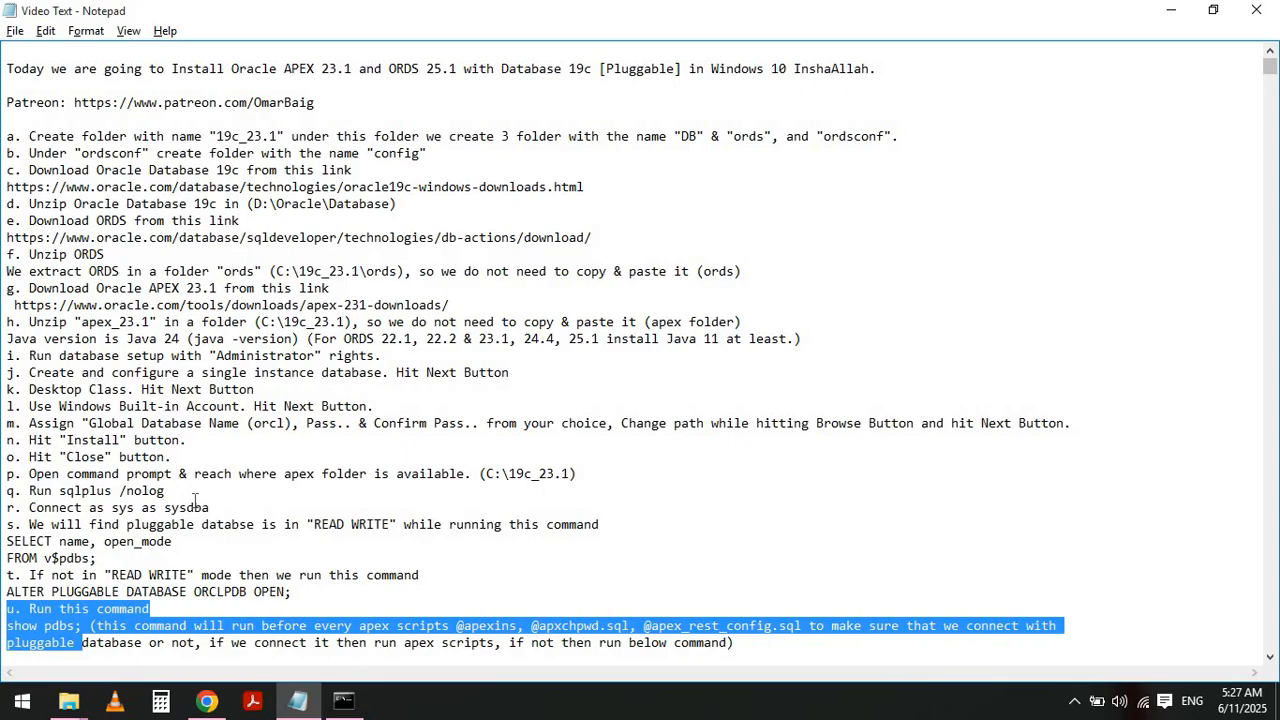
key(shift+End)
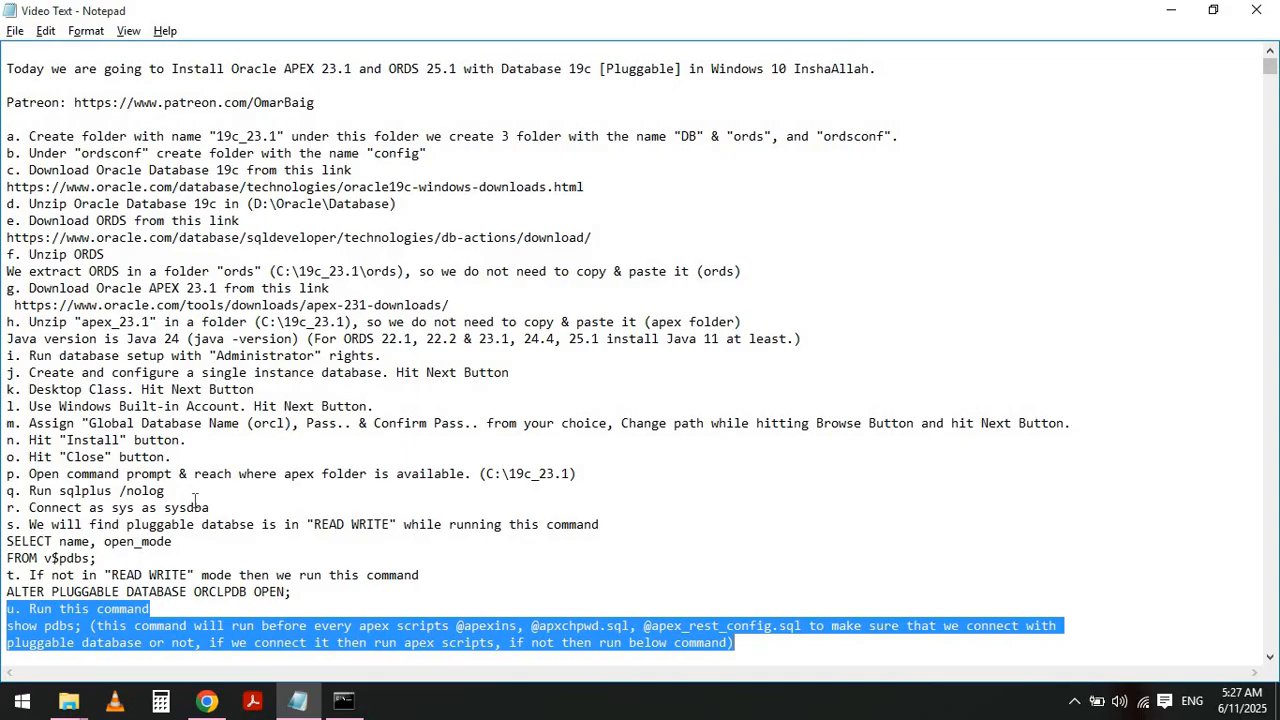
key(shift+Down)
key(Up)
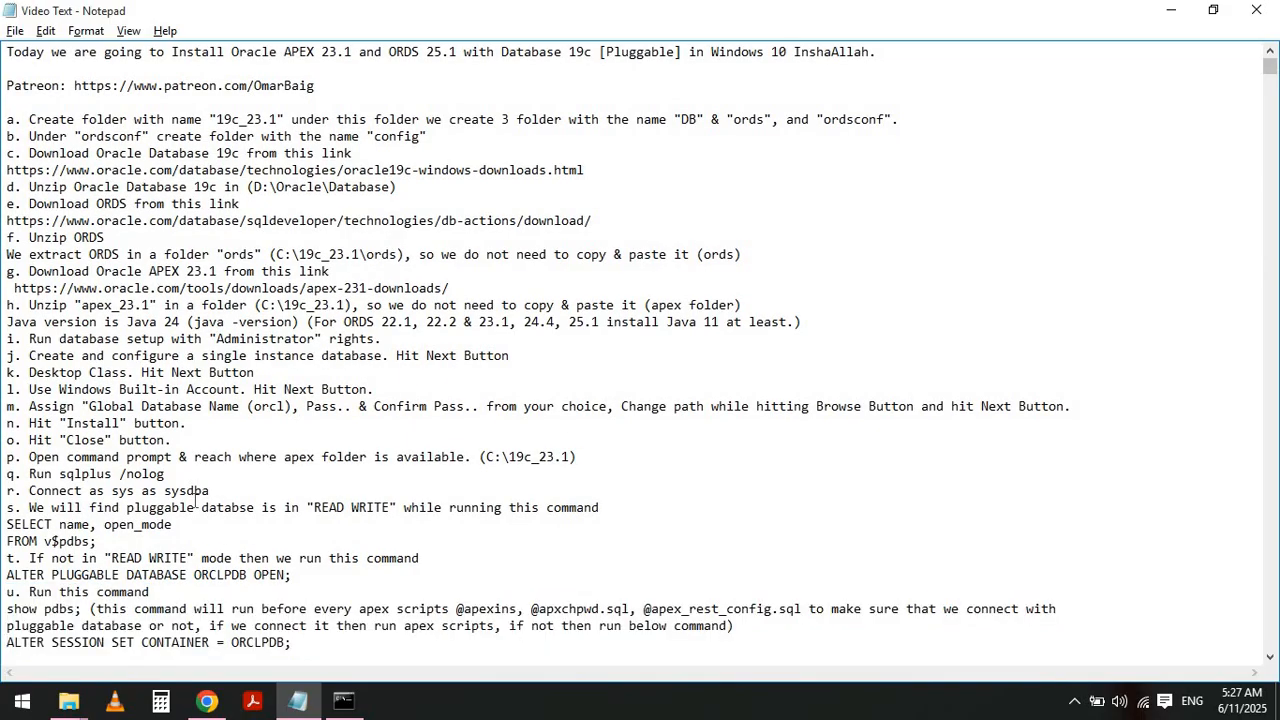
key(shift+End)
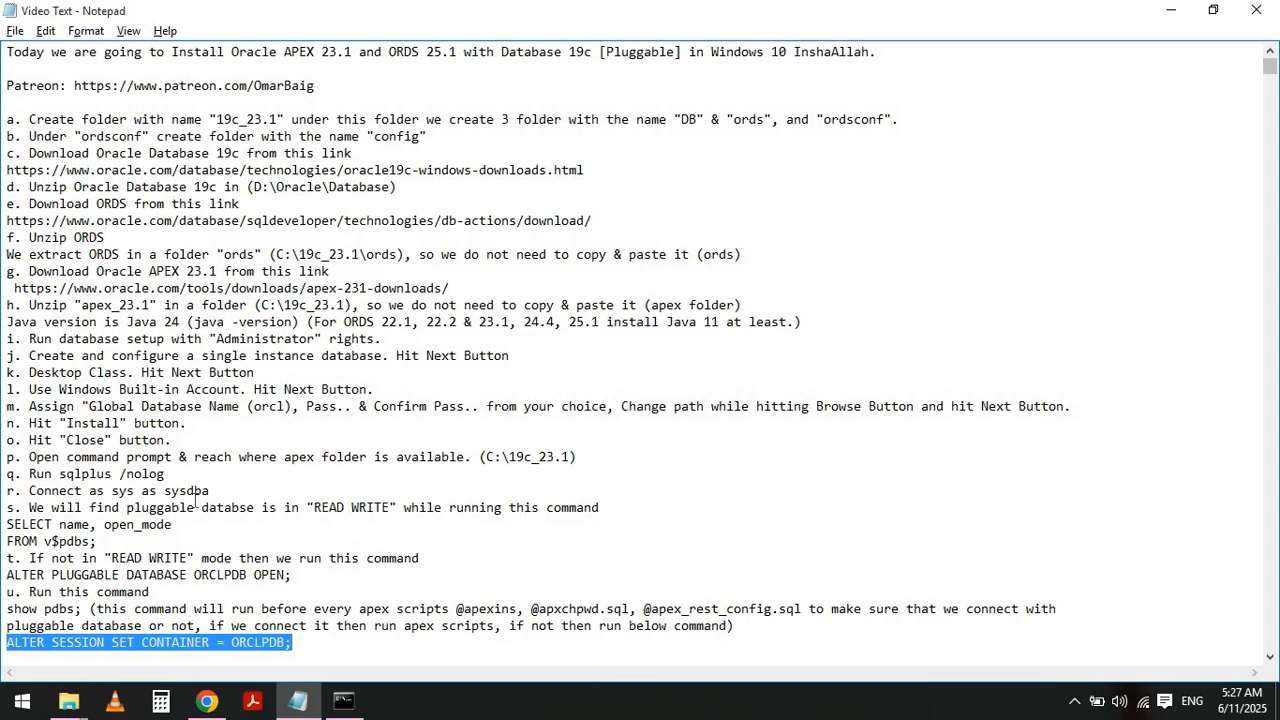
- List the pluggable databases with show pdbs; in SQL*Plus
key(alt+Tab)
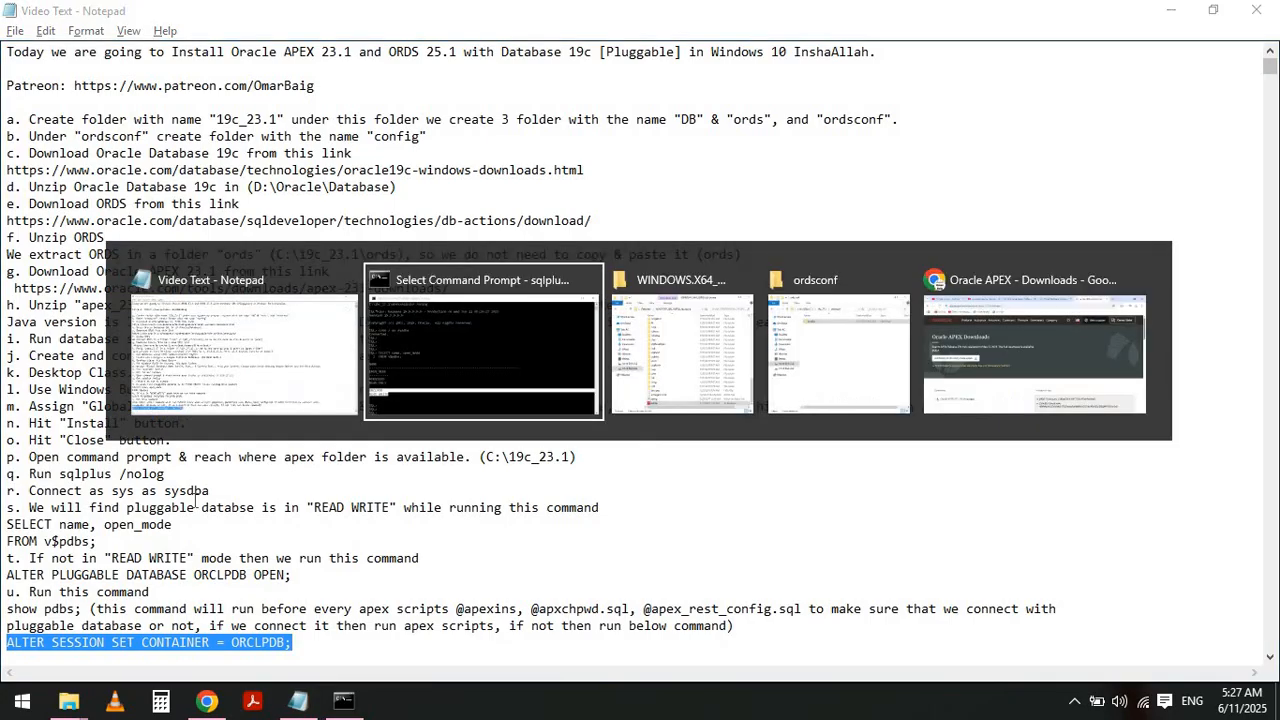
key(Return)
key(Return)
key(Return)
text(show p)
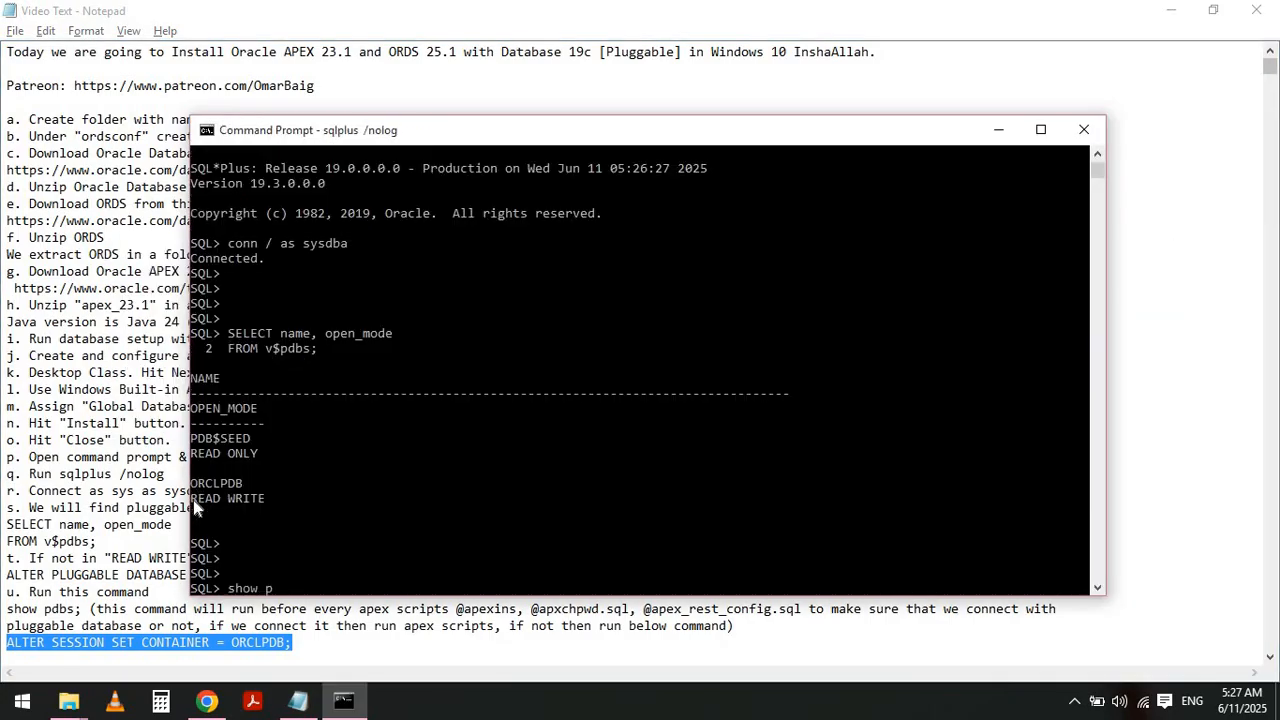
text(dbs;)
key(Return)
key(Return)
key(Return)
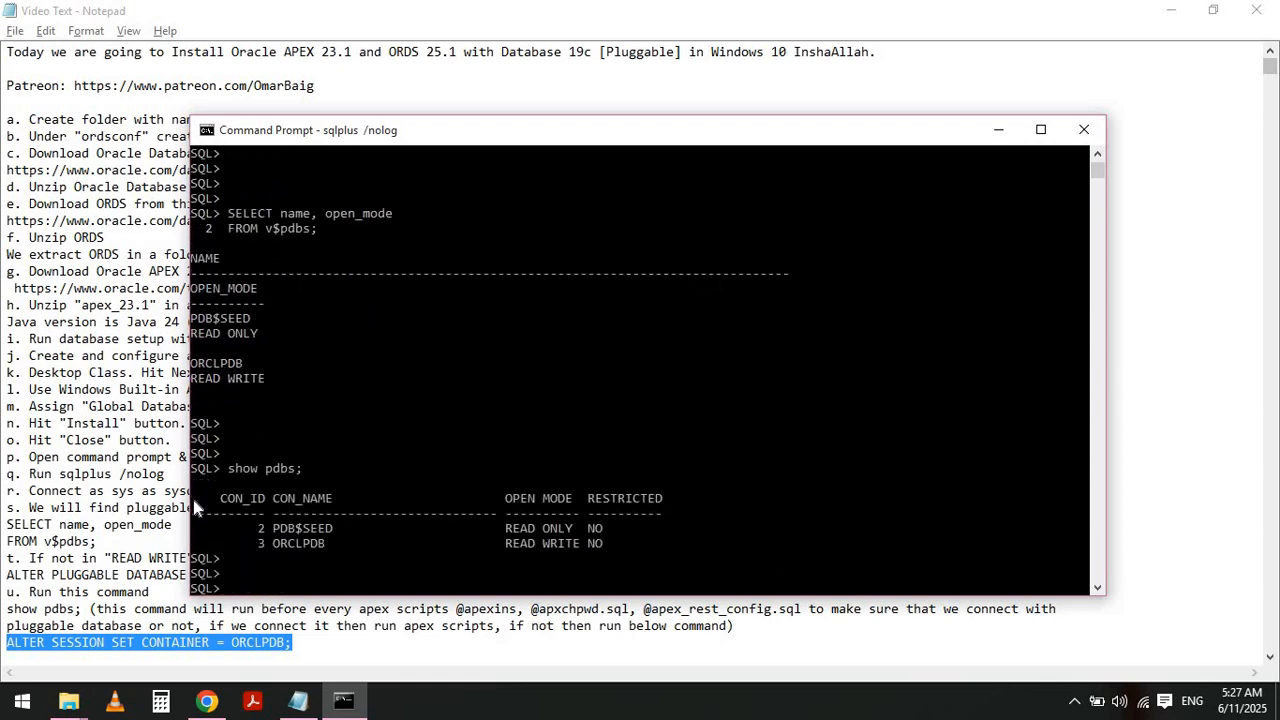
- Switch the session to the pluggable database with ALTER SESSION SET CONTAINER = ORCLPDB;
text(ALTER SESSION SET CONTAIN)
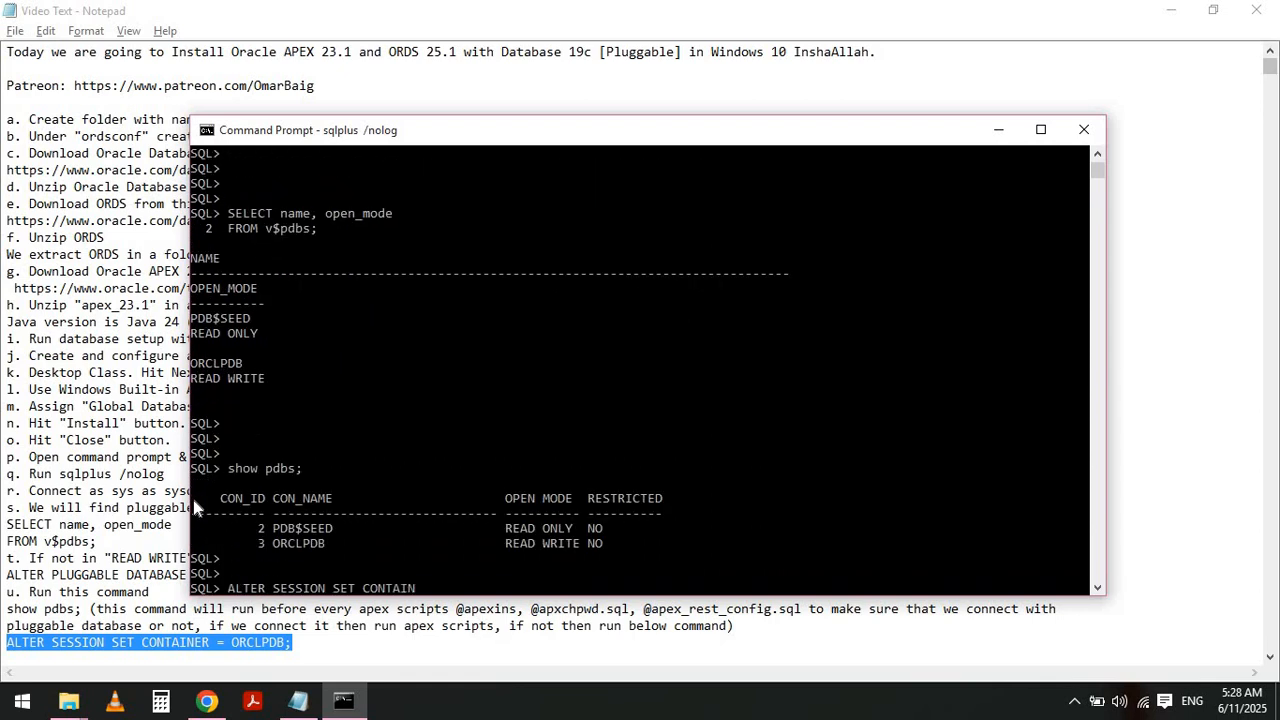
text(ER = ORCLPDB;)
key(Return)
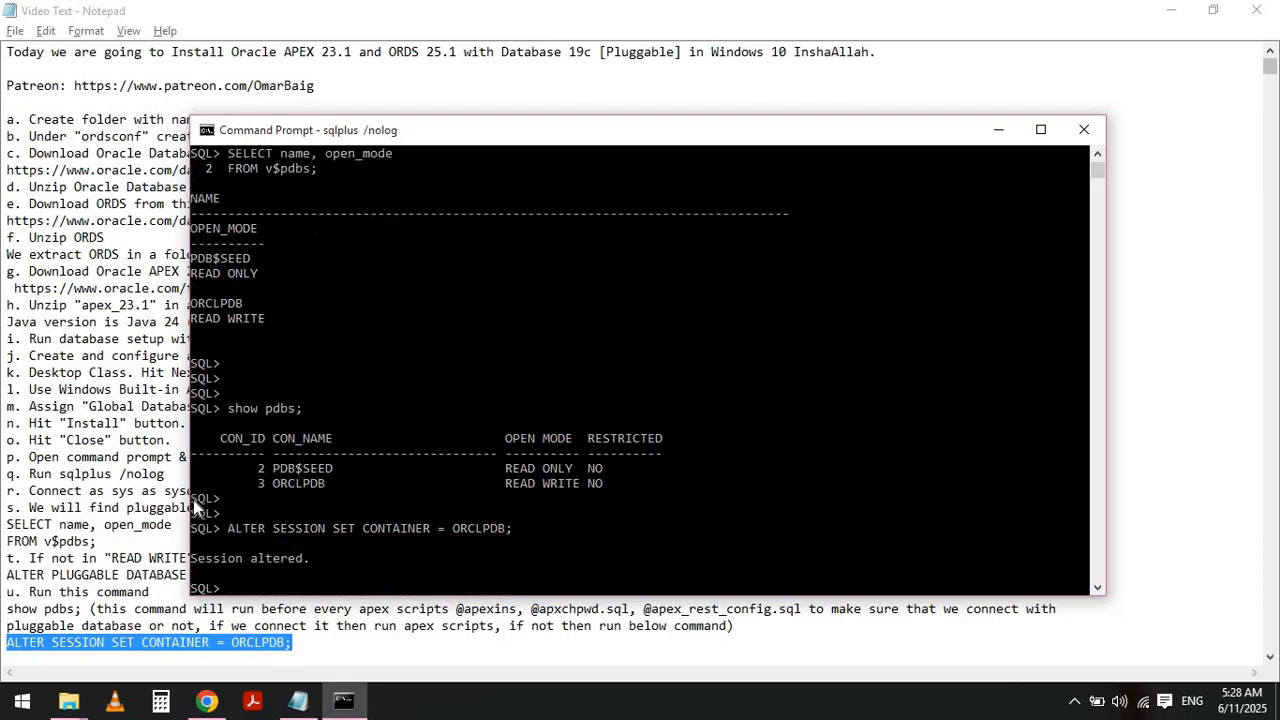
key(Return)
key(Return)
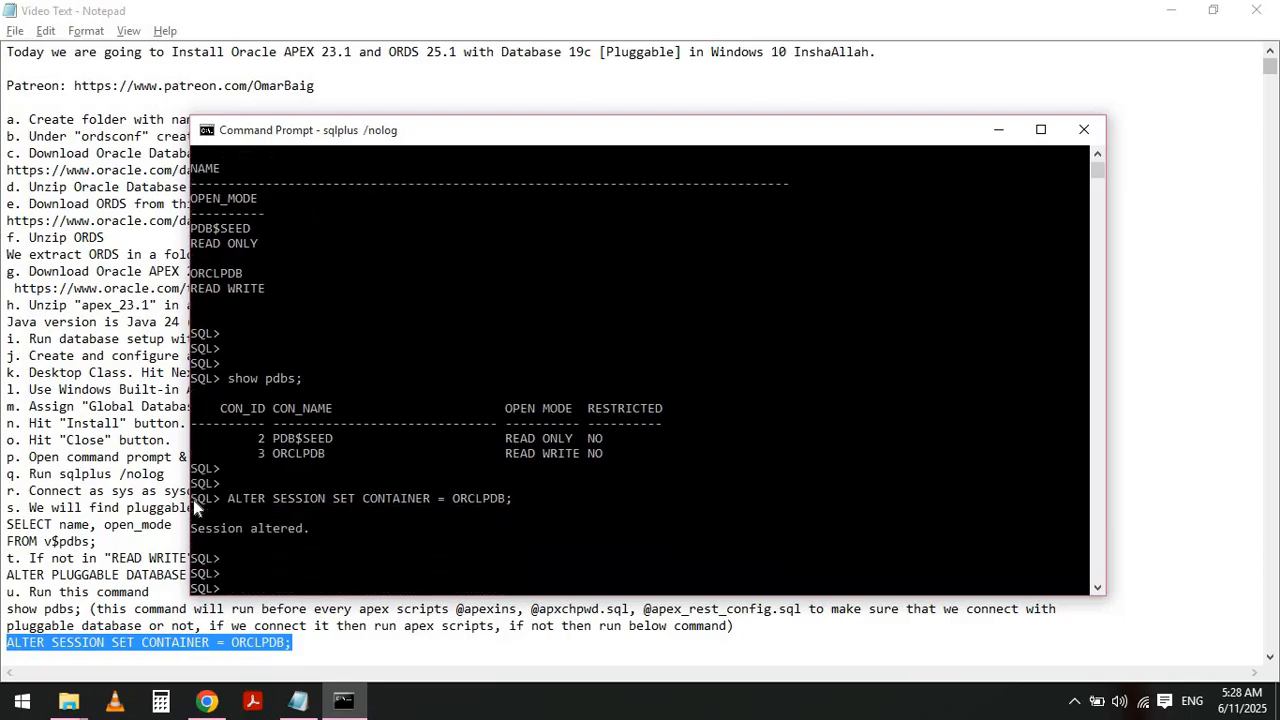
- Highlight the session-altered output in the console and the note about confirming it
key(alt+Tab)
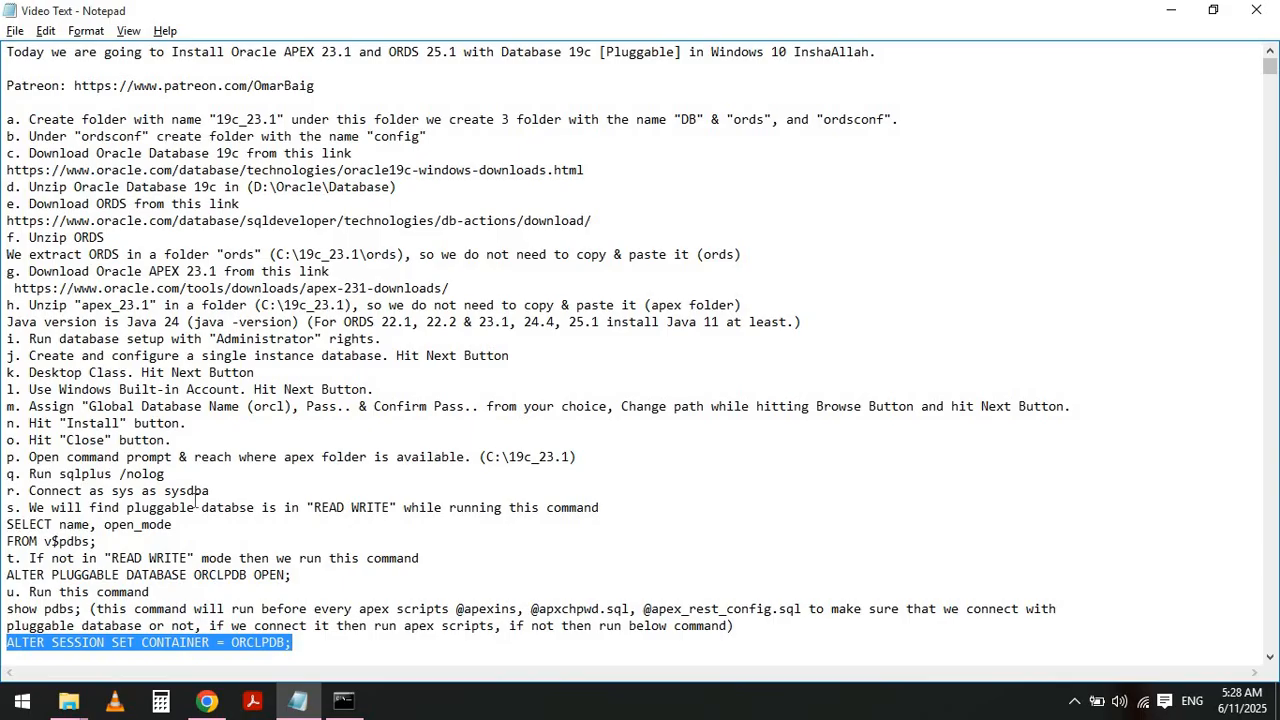
key(alt+Tab)
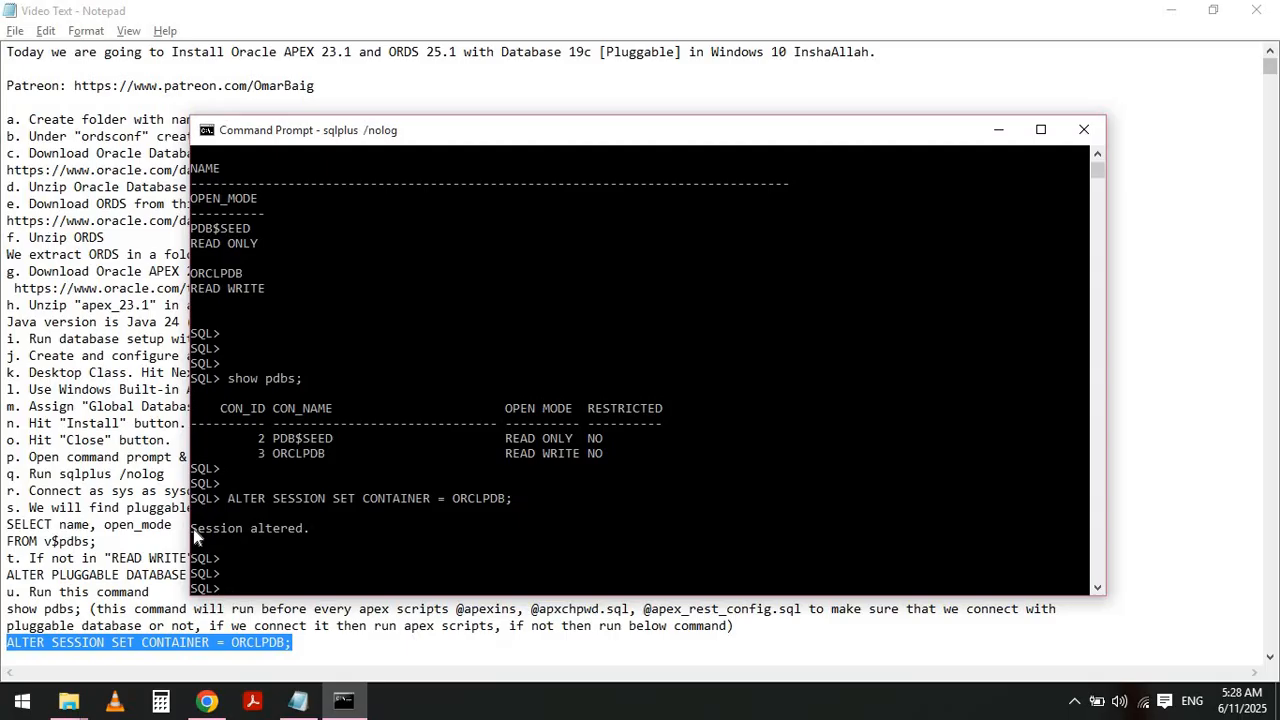
drag(193, 529, 307, 540)
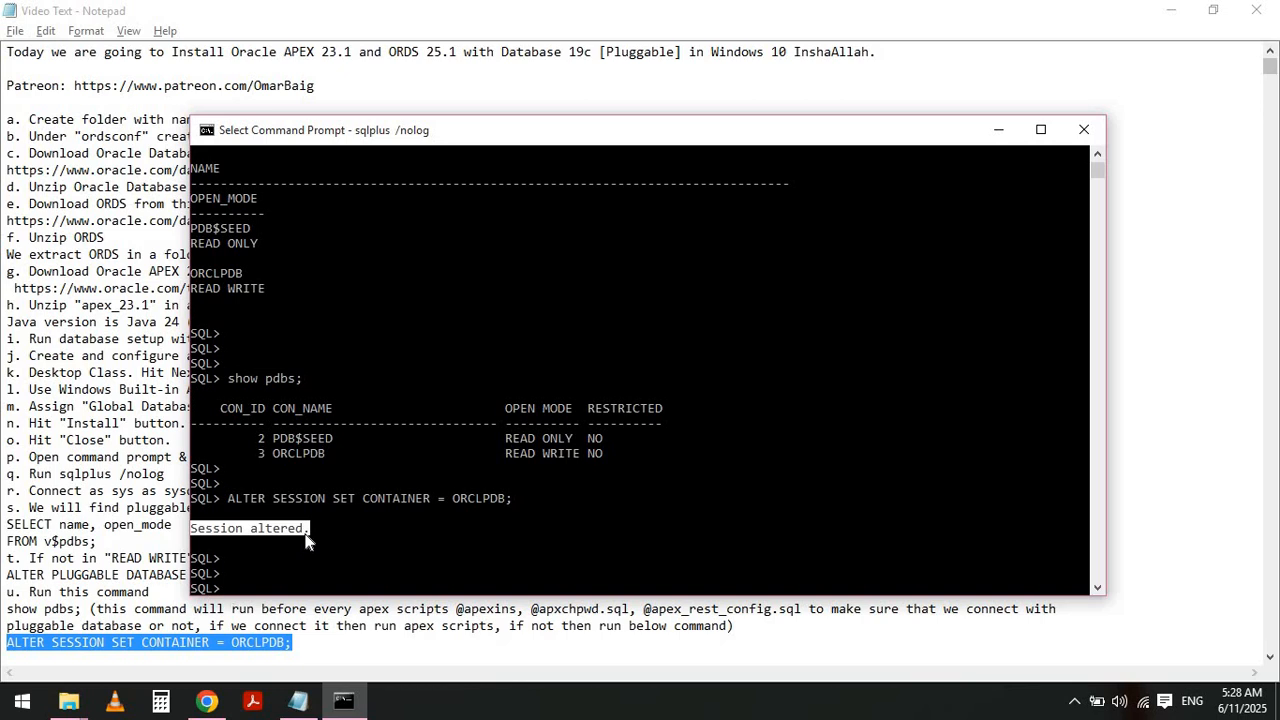
key(alt+Tab)
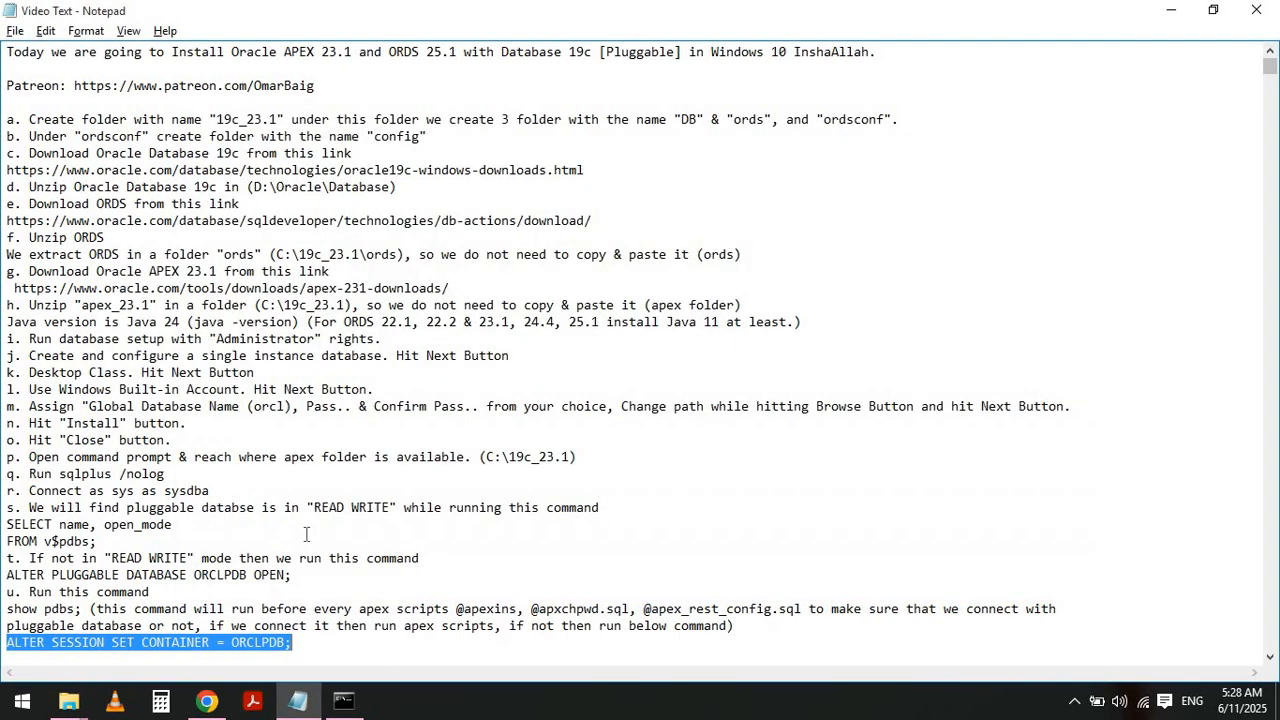
key(Home)
key(Down)
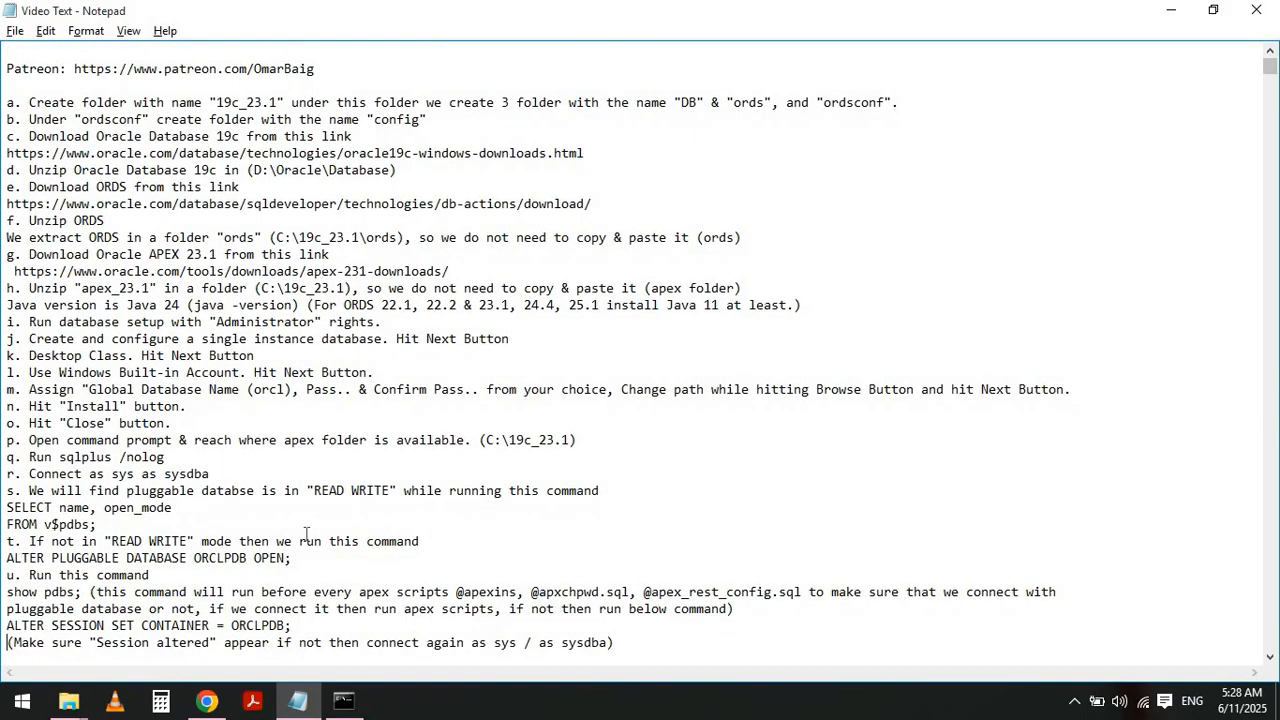
key(shift+End)
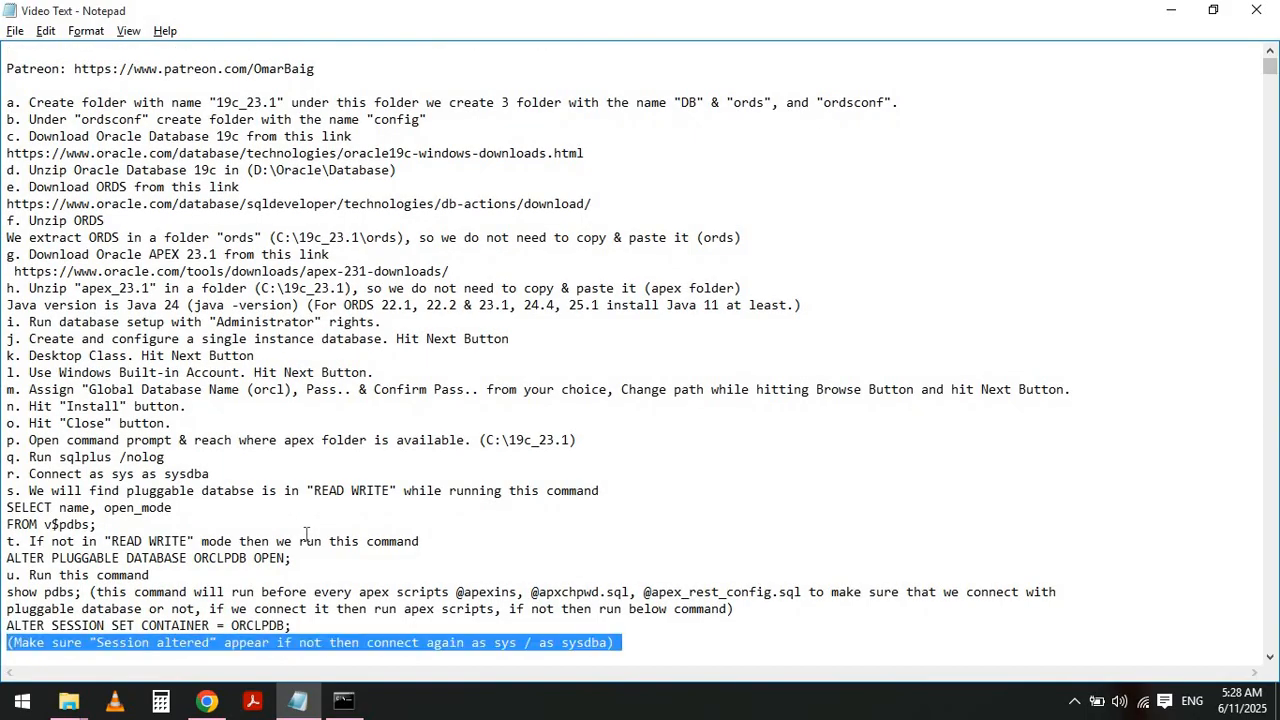
key(alt+Tab)
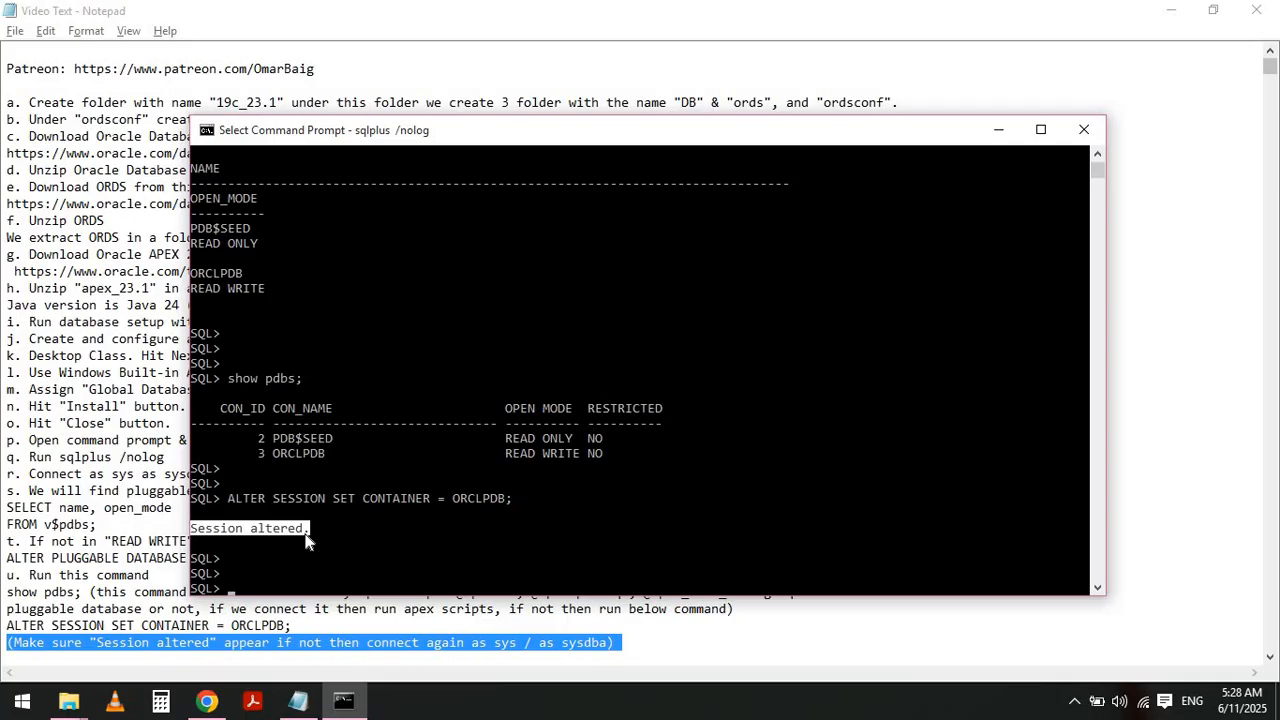
- Run show pdbs; again to confirm the session is inside ORCLPDB
text(show pdbs;)
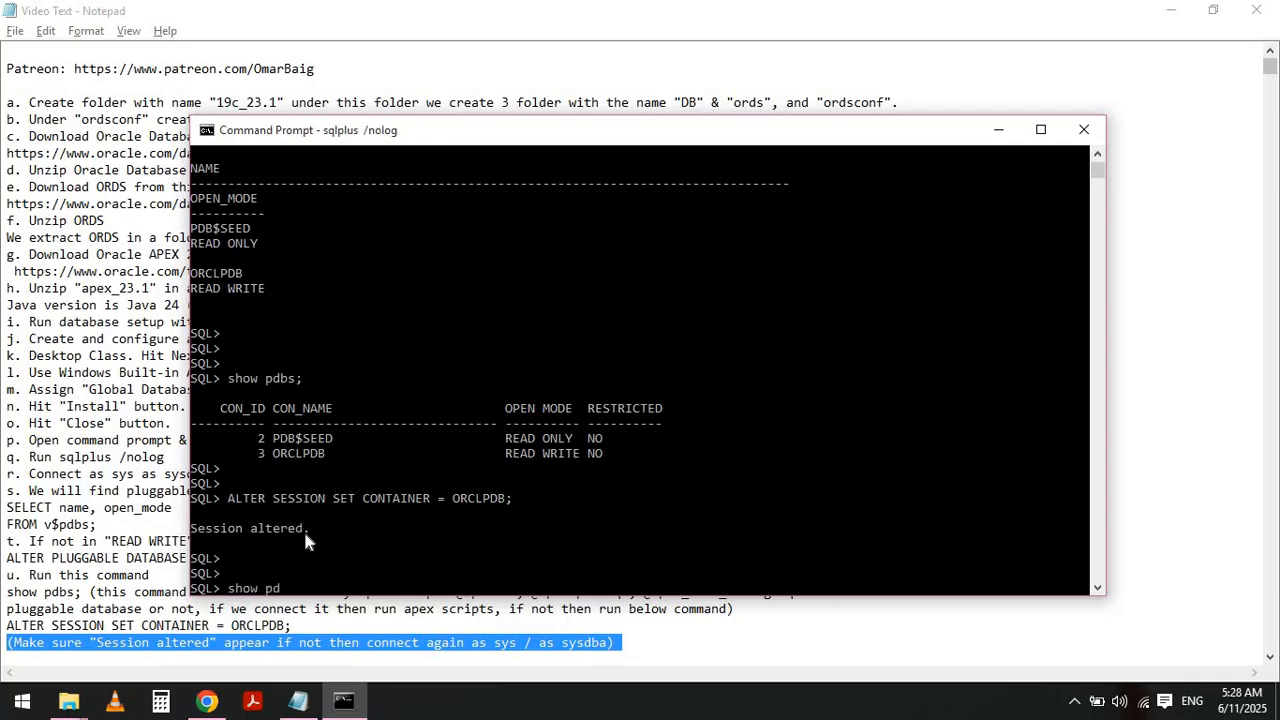
key(Return)
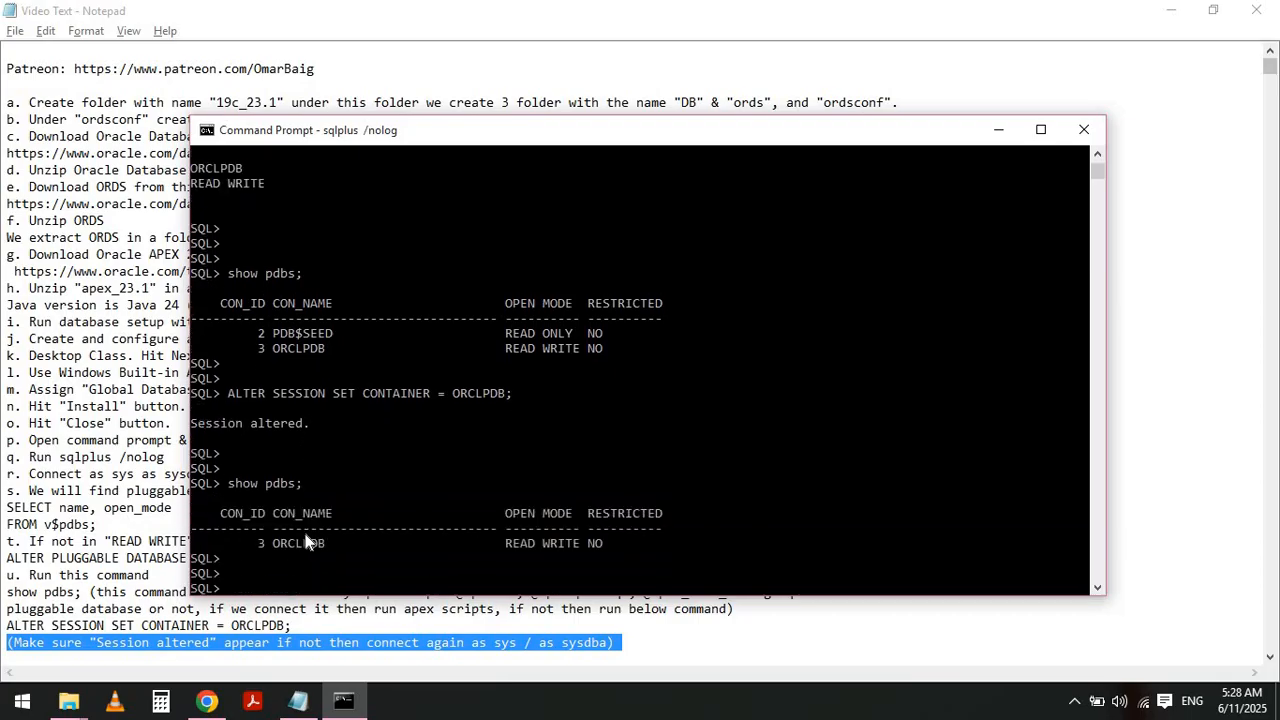
key(alt+Tab)
key(Left)
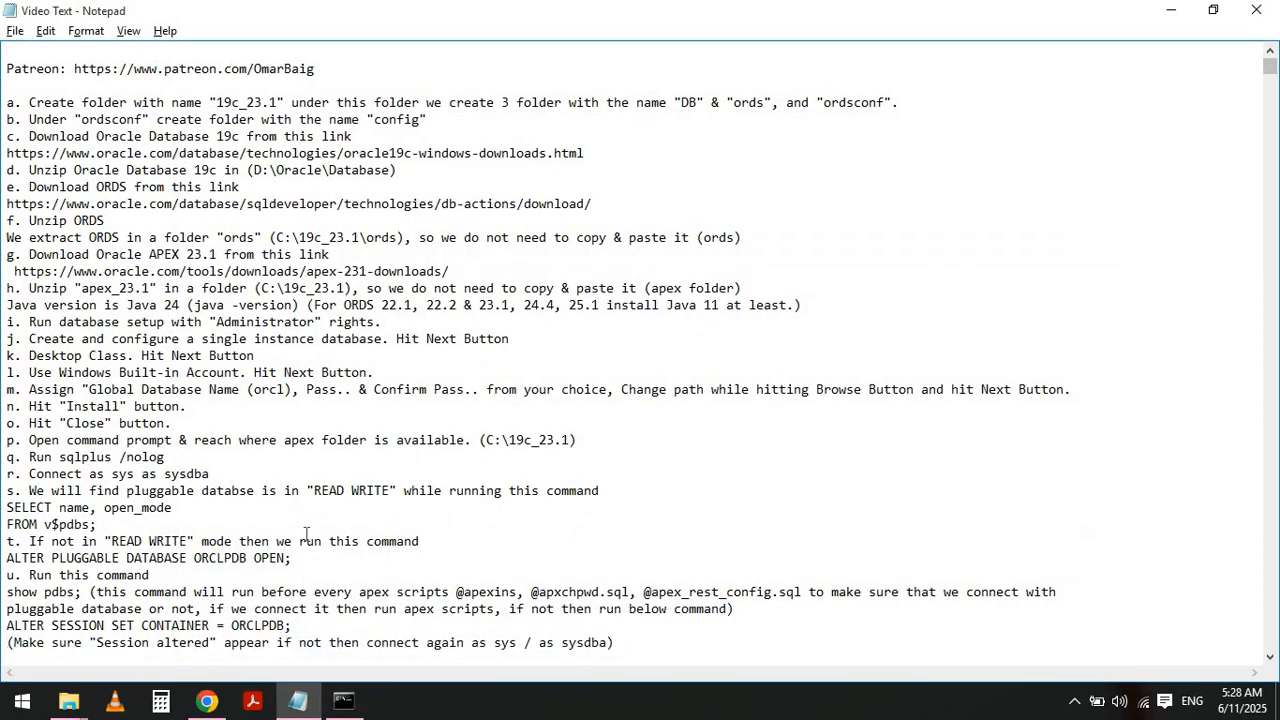
key(Down)
key(shift+Down)
key(shift+Down)
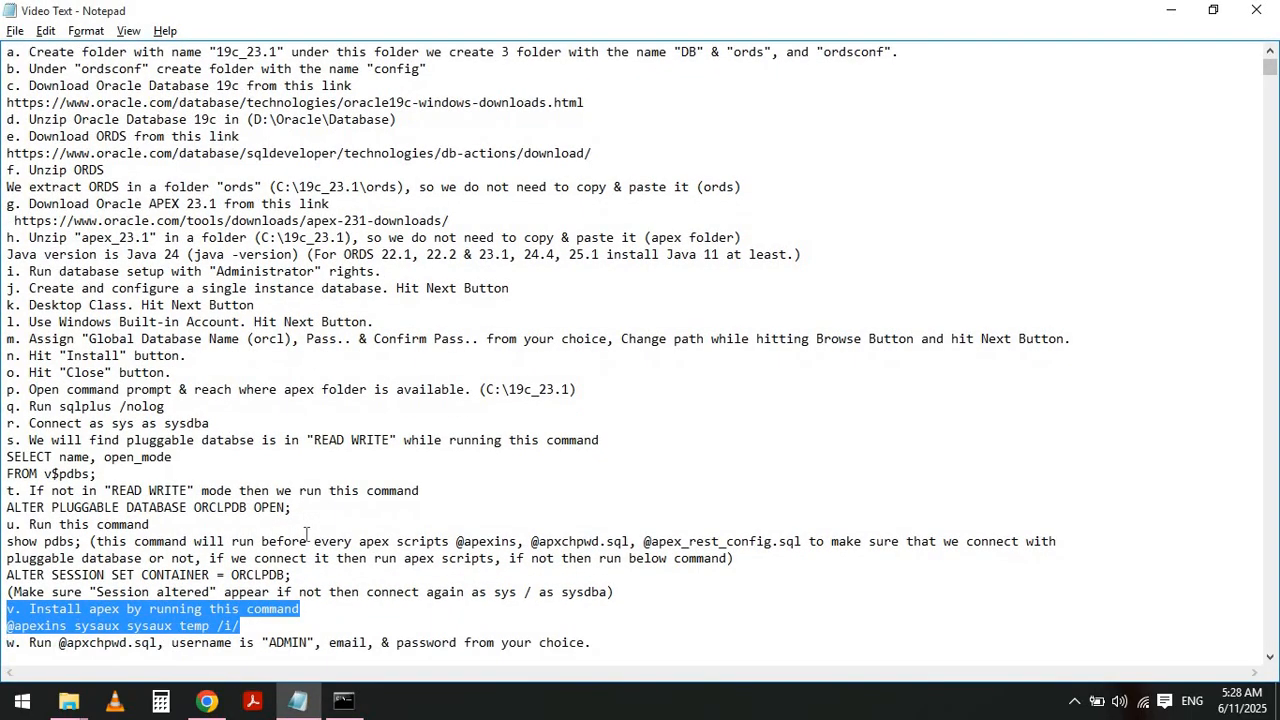
key(alt+Tab)
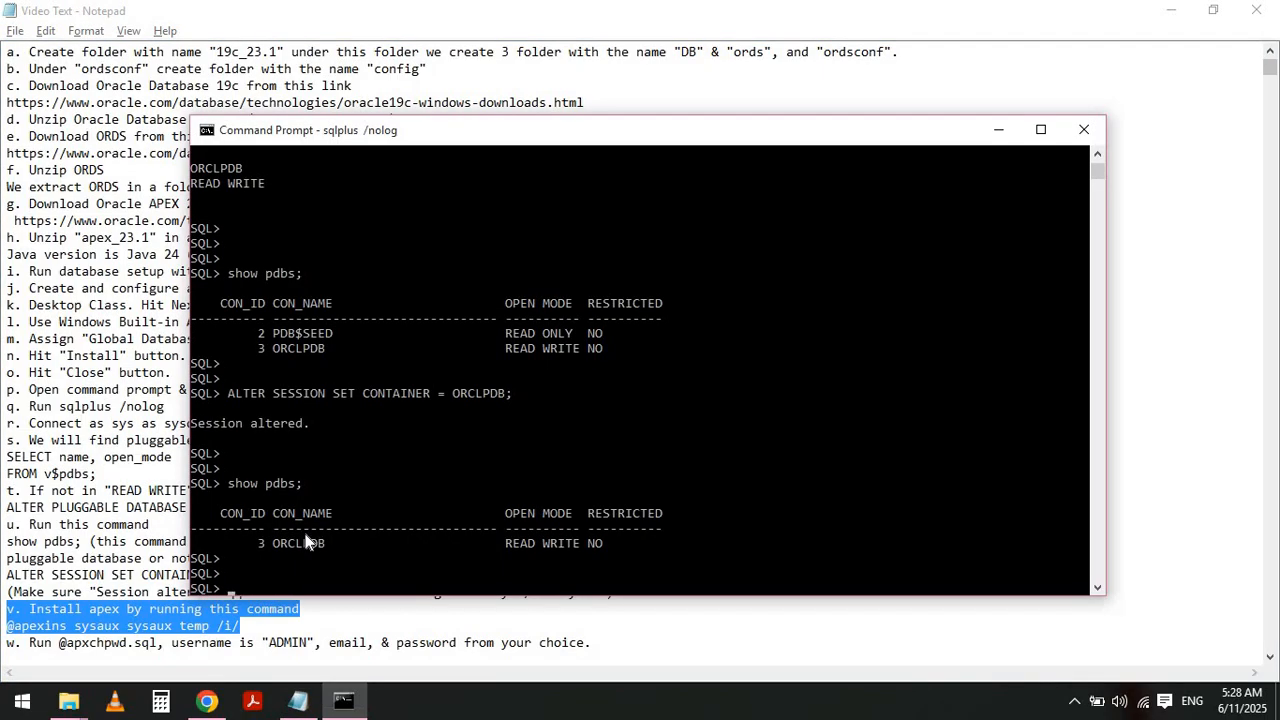
text(@p)
text(p)
text(exin)
text(s sysaux sysau)
text(x temp /)
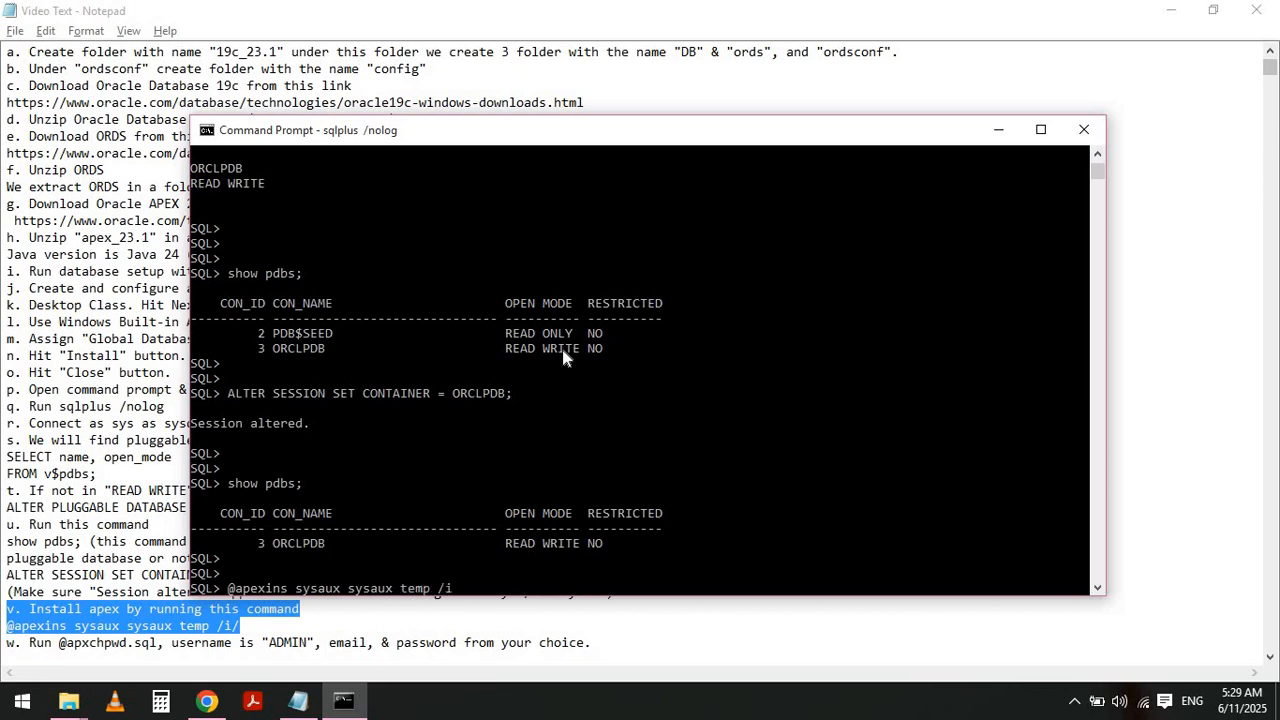
text(i/)
key(Return)
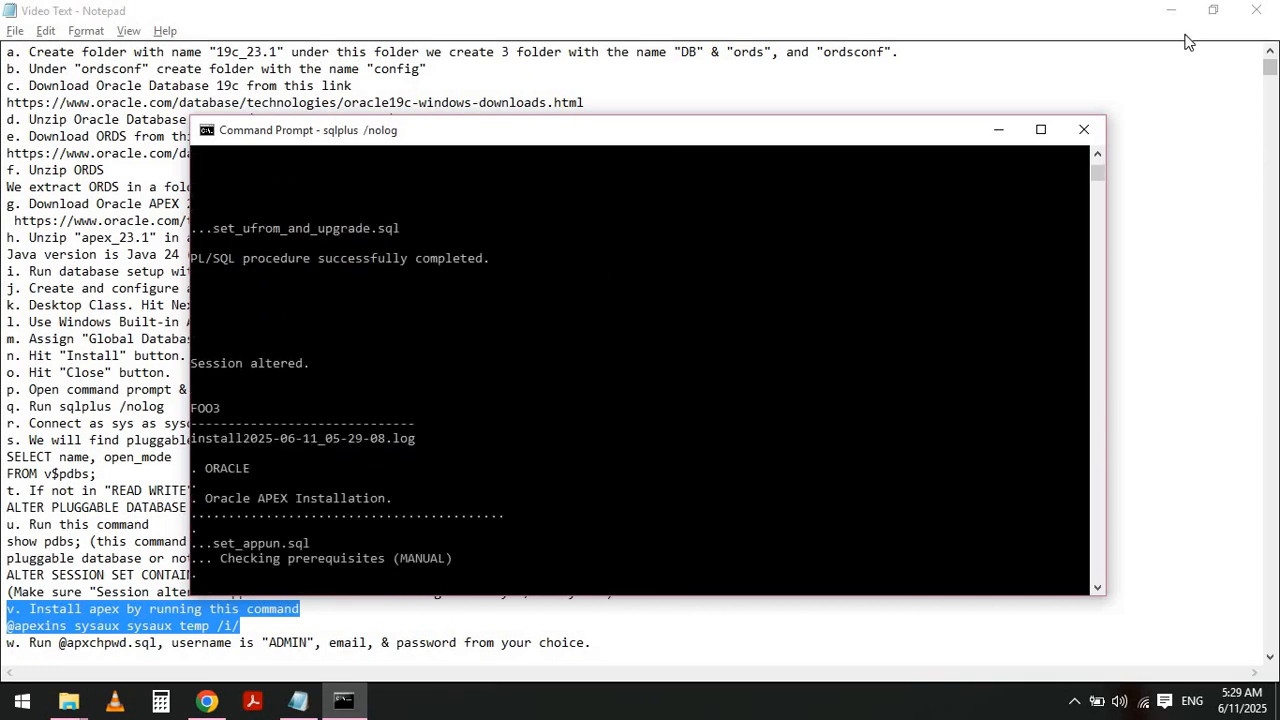
click(1170, 10)
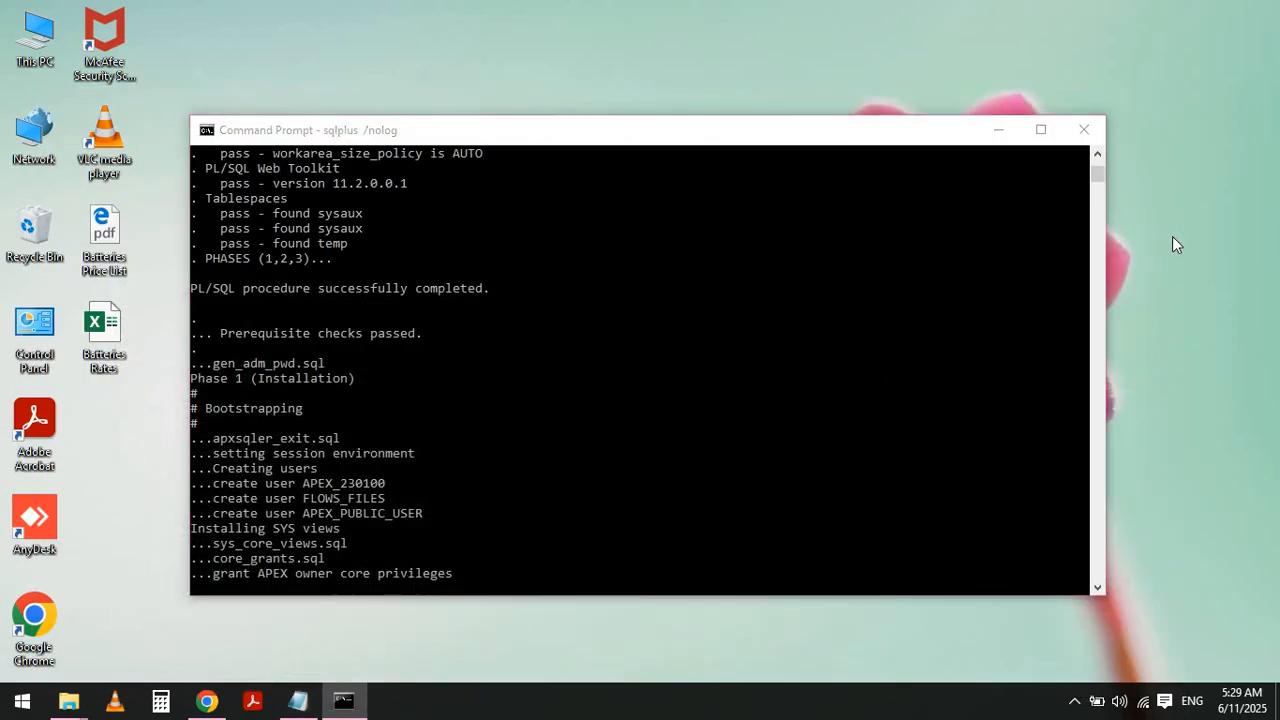
click(1172, 244)
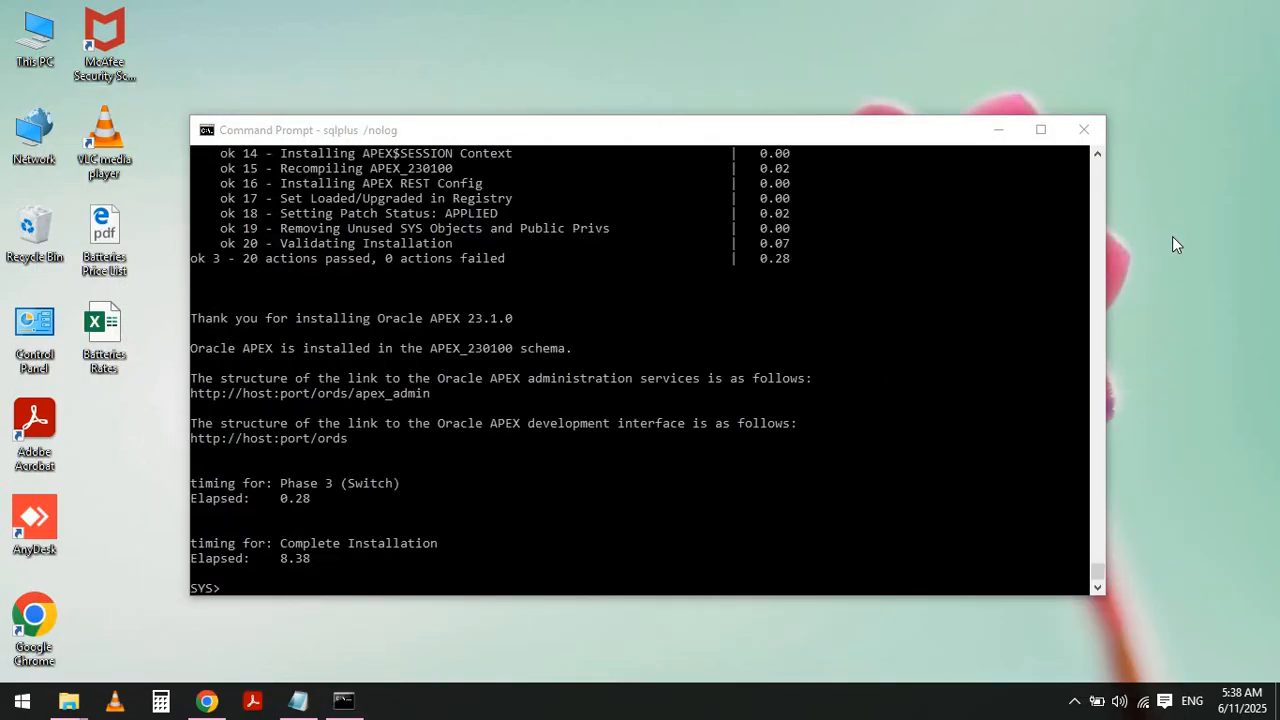
click(194, 317)
drag(194, 317, 515, 320)
key(alt+Tab)
click(514, 316)
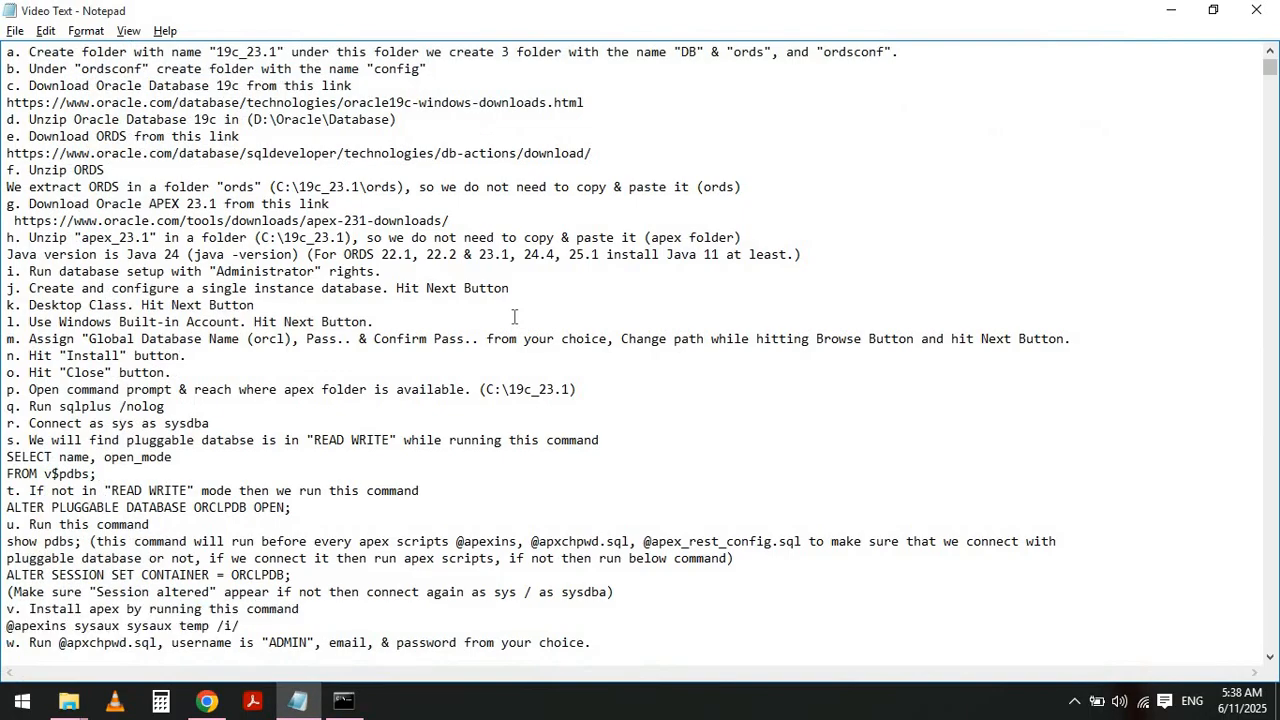
key(shift+End)
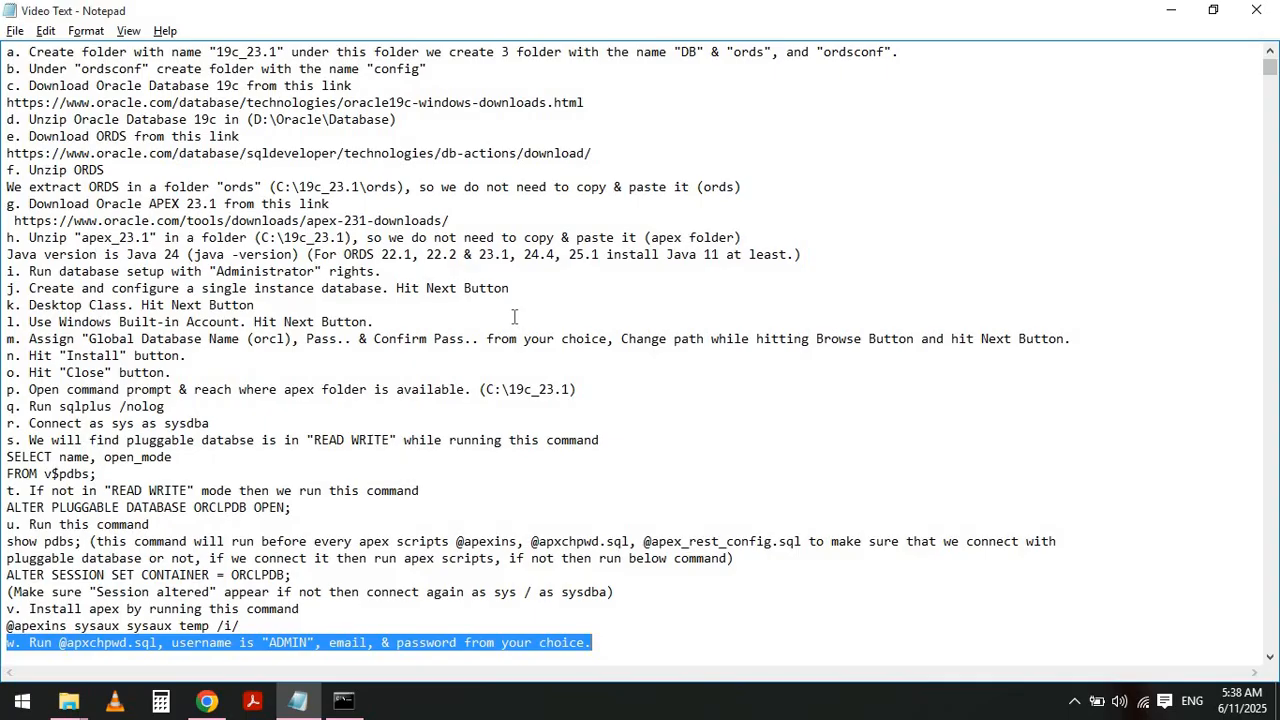
key(alt+Tab)
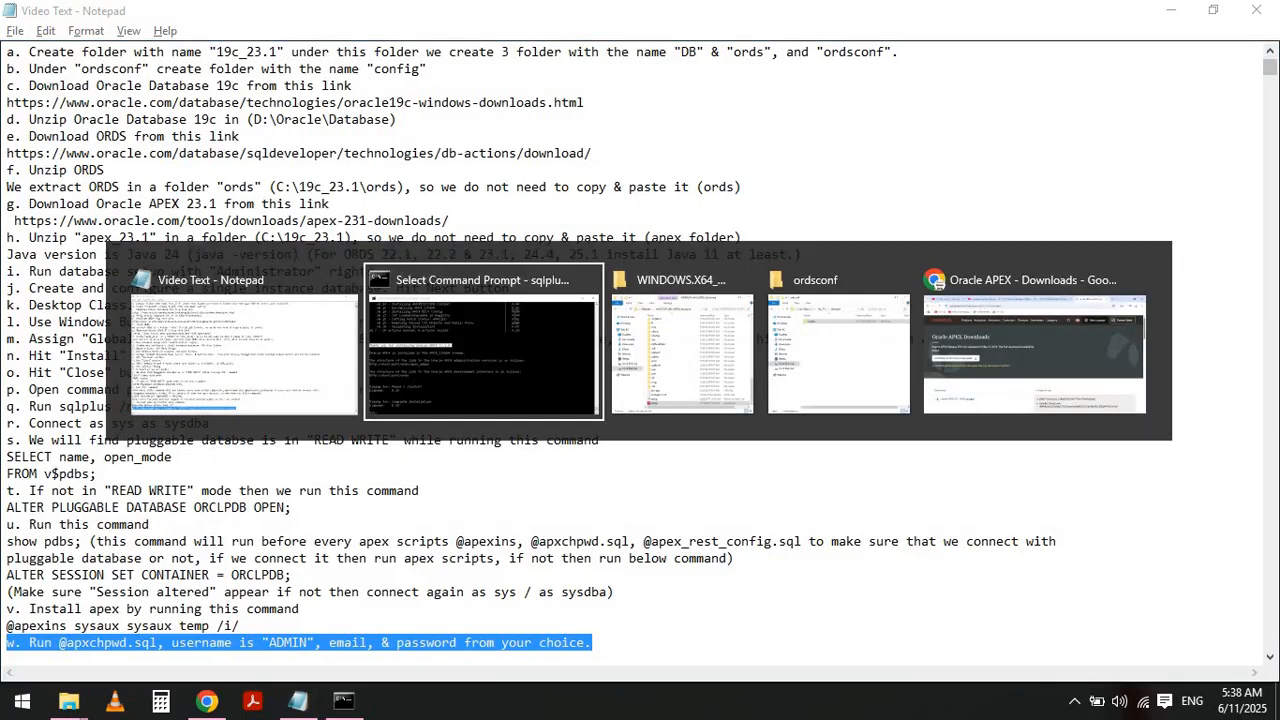
- Run show pdbs; to confirm the session is still in ORCLPDB
key(Return)
text(show)
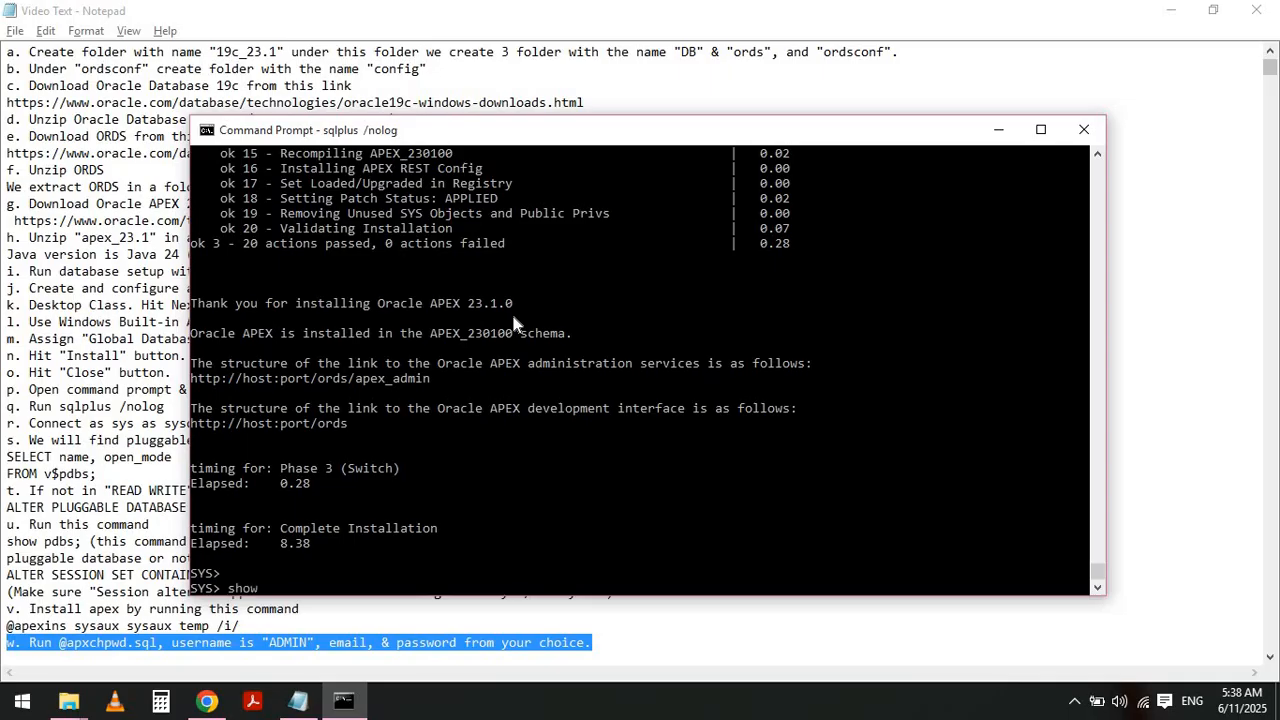
text( pdbs;)
key(Return)
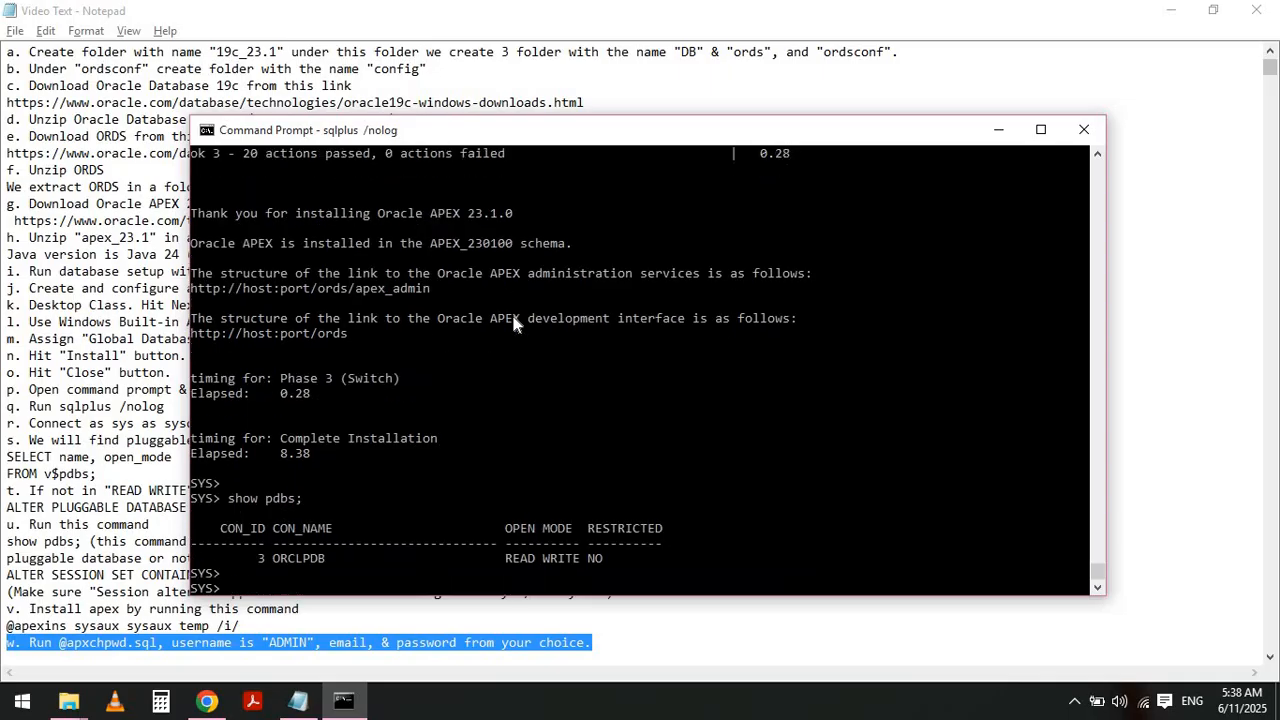
key(Return)
text(@apx)
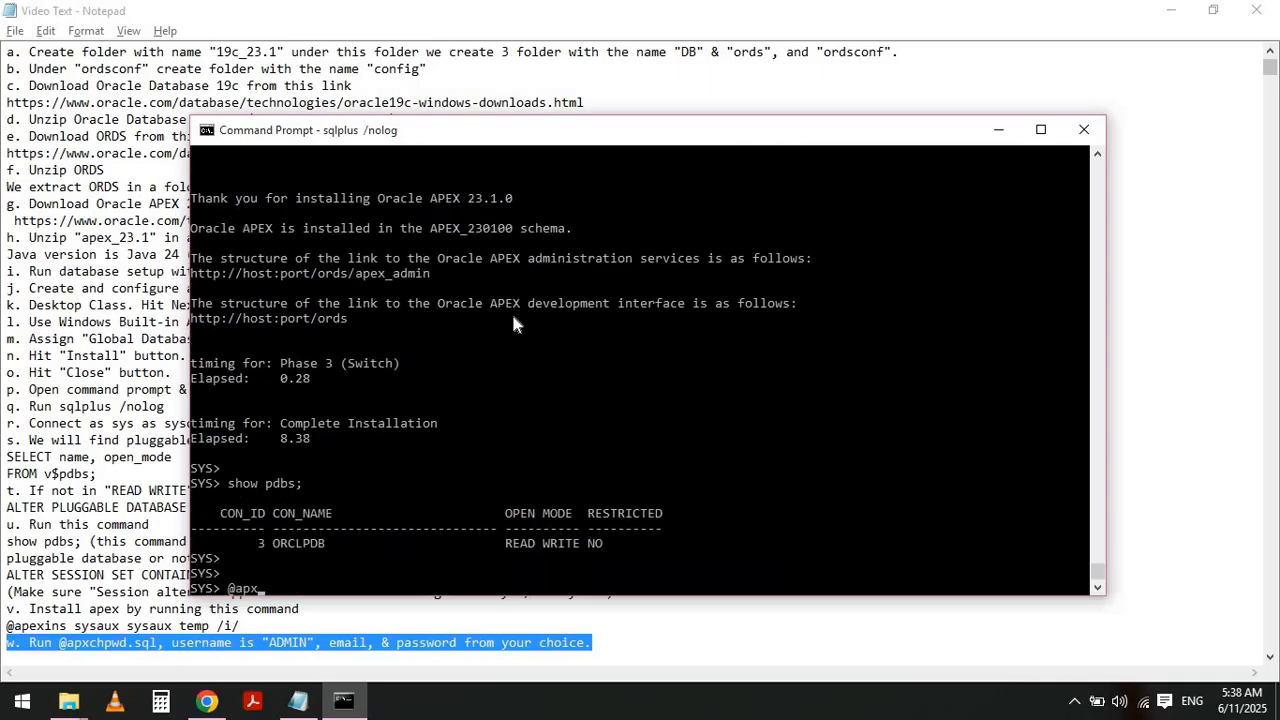
text(chpwd.sql)
key(Return)
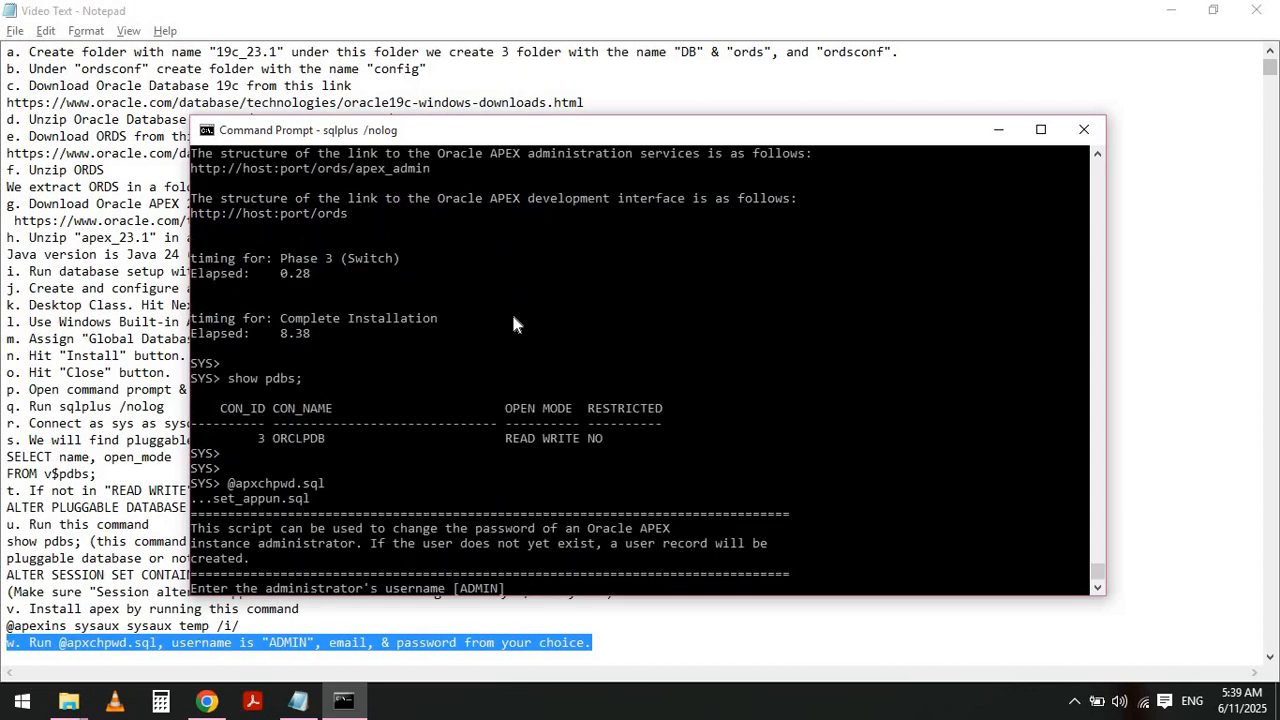
key(Return)
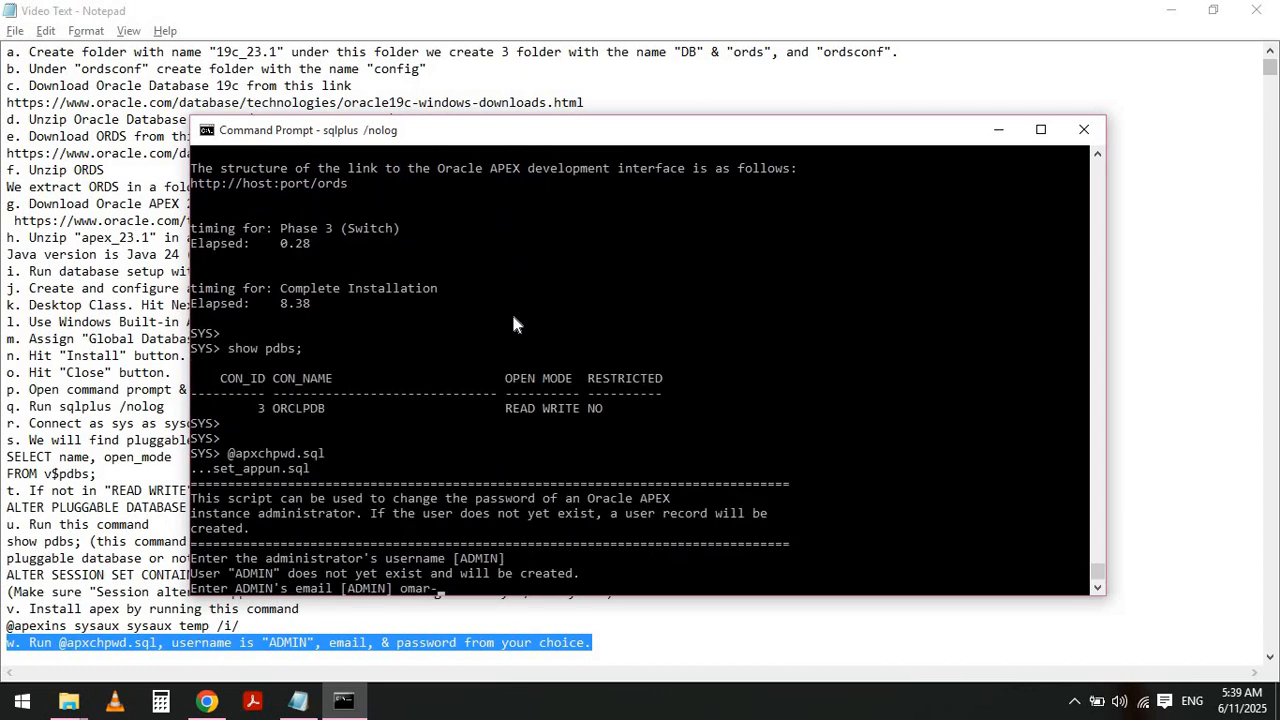
key(Return)
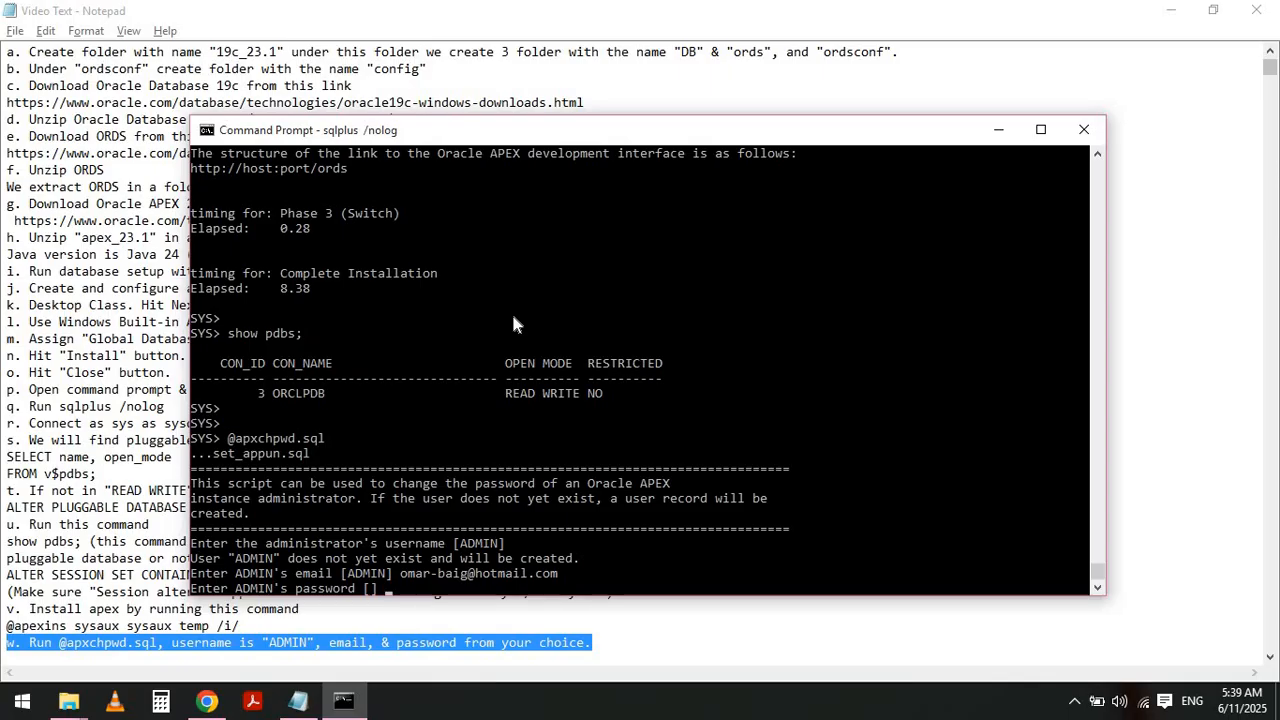
key(Return)
- Highlight instruction x and its ALTER USER APEX_PUBLIC_USER command in the notes
key(alt+Tab)
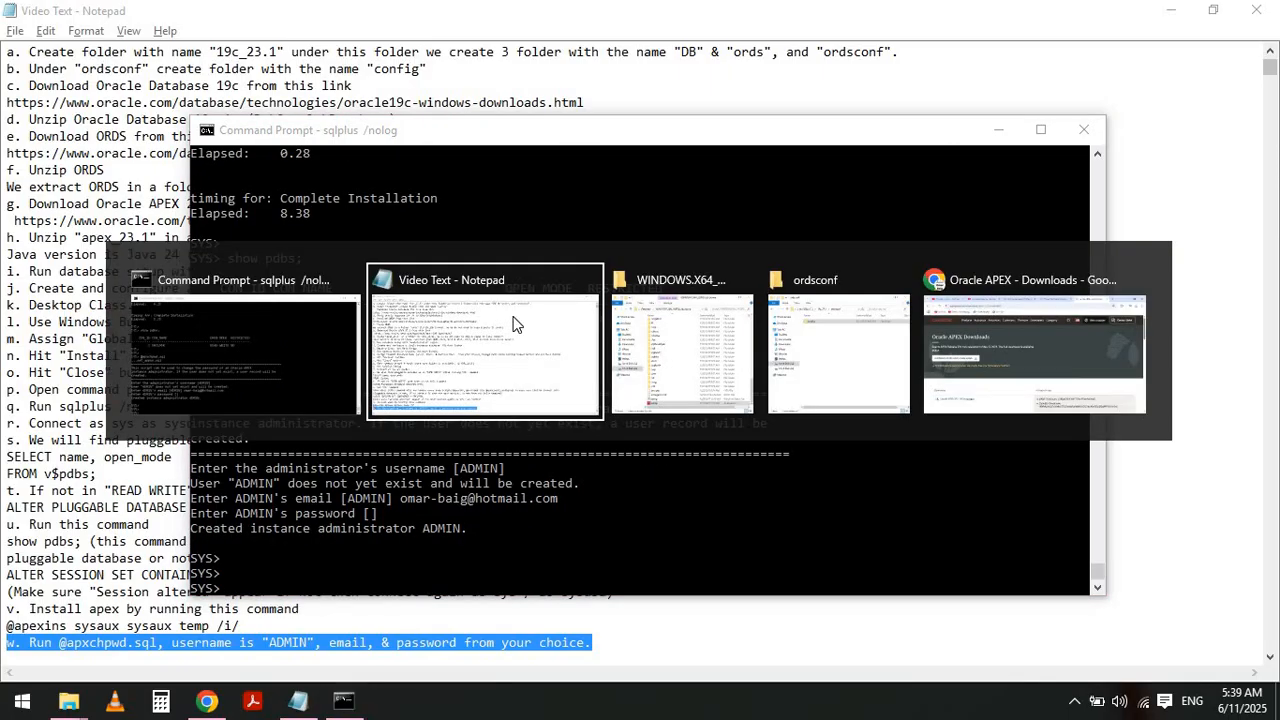
key(Home)
key(Down)
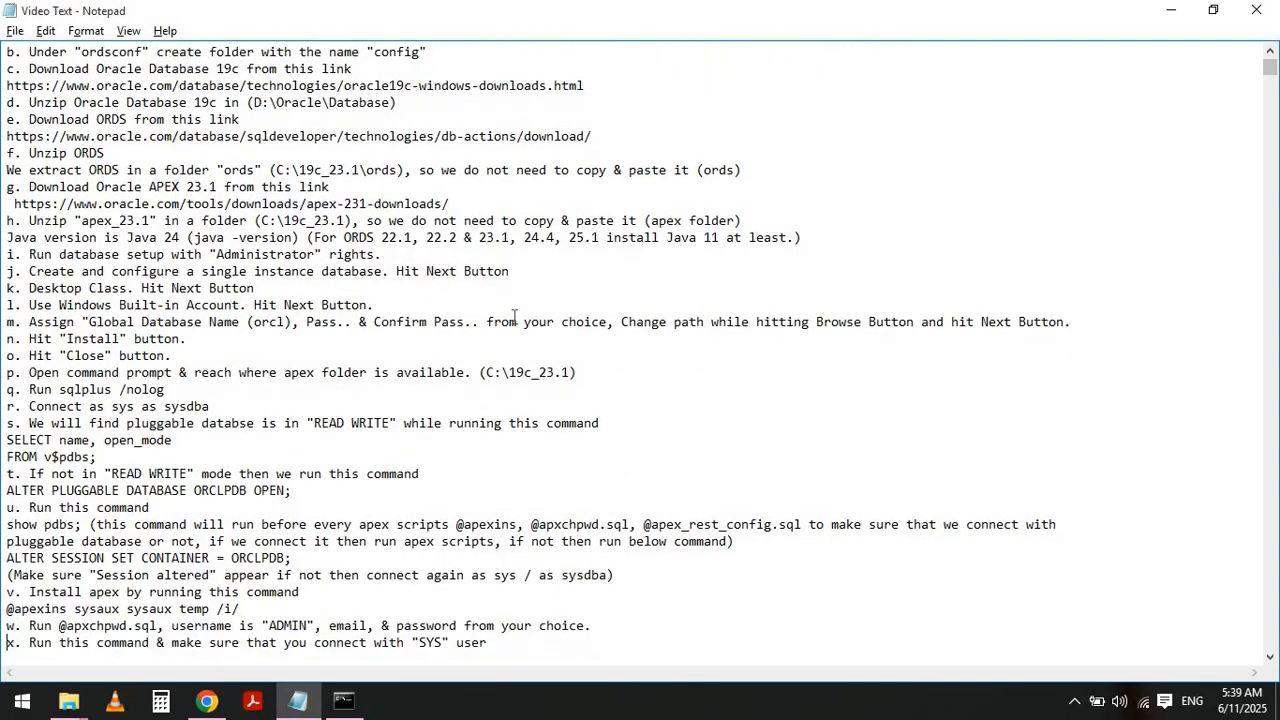
key(shift+End)
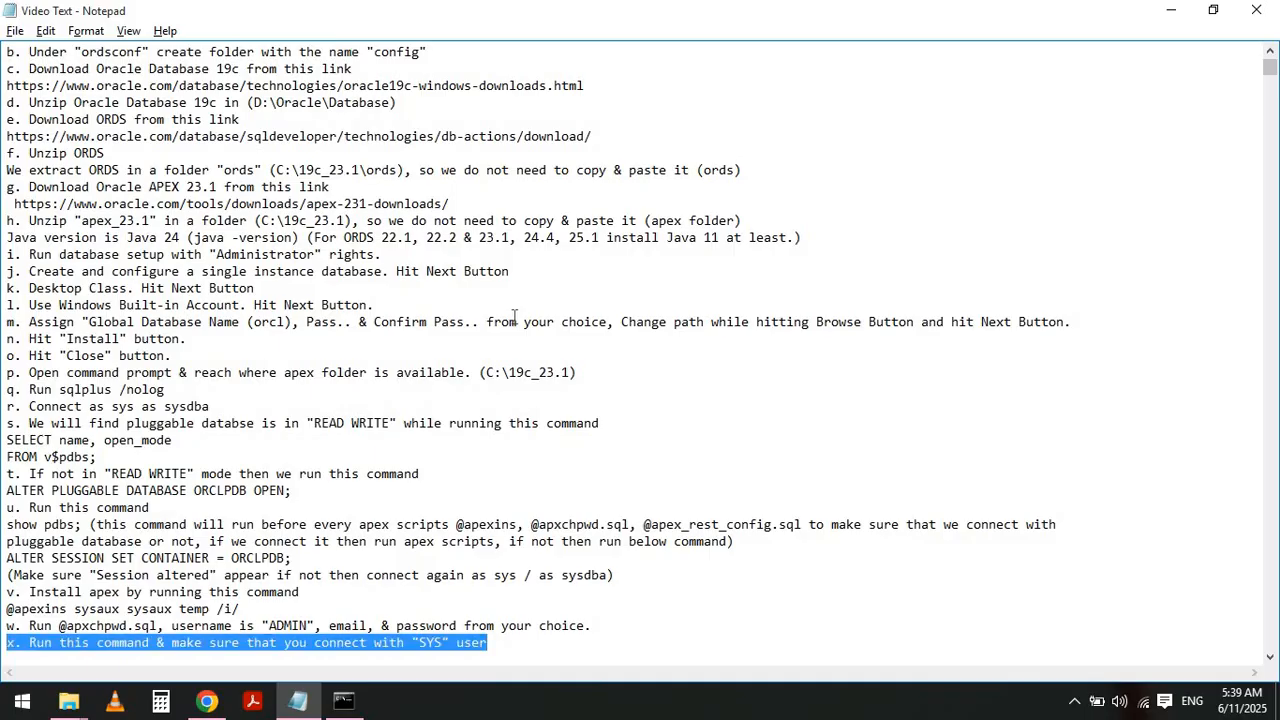
key(shift+Down)
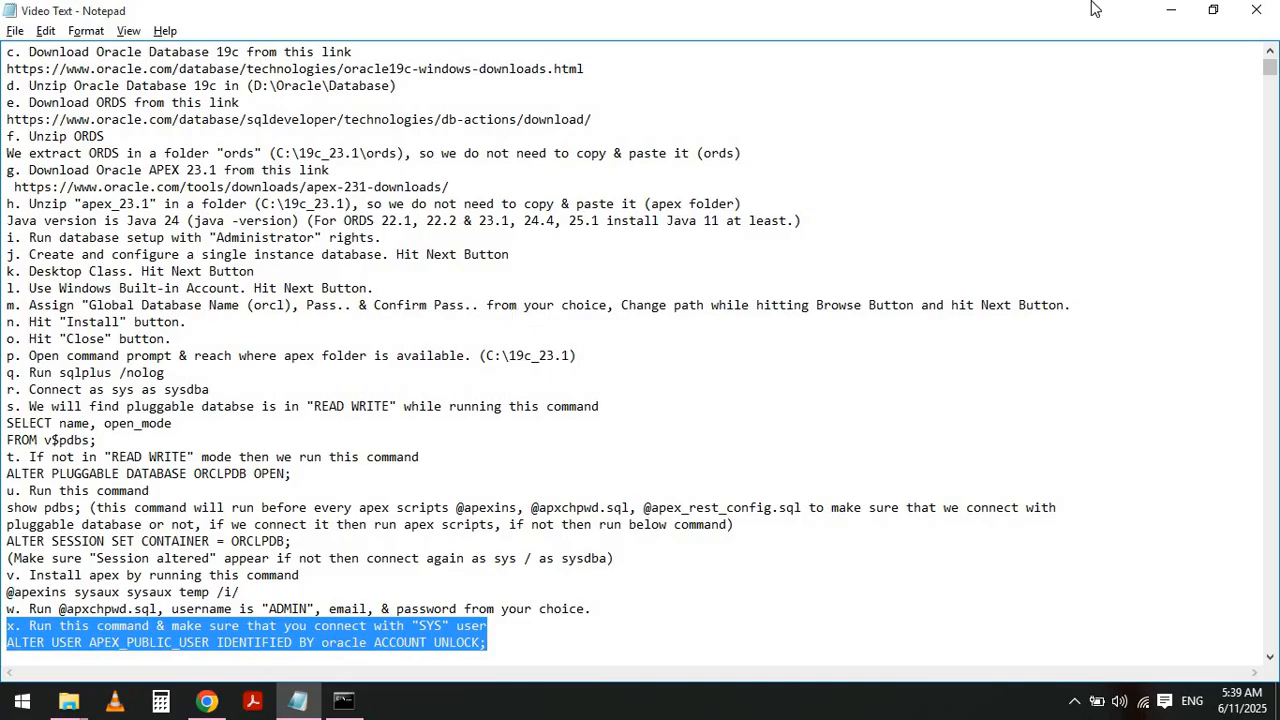
click(1167, 10)
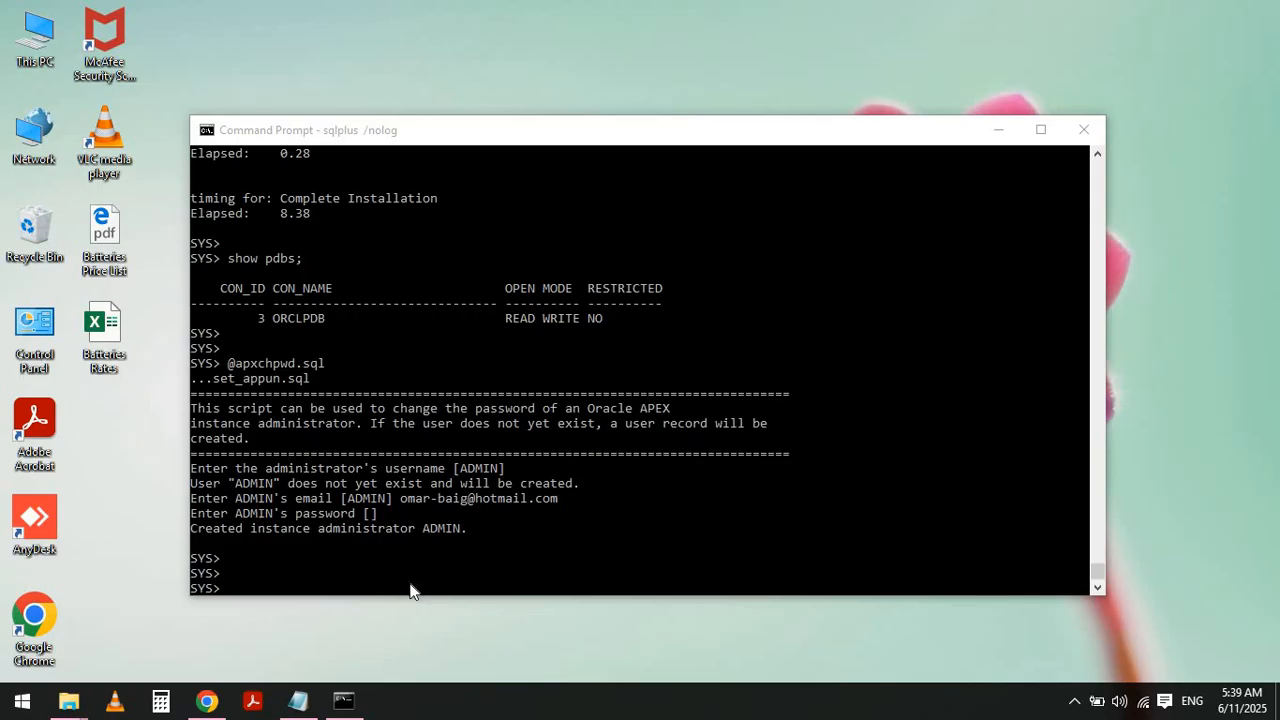
- Run show user to confirm the session is connected as SYS
click(447, 570)
text(sho)
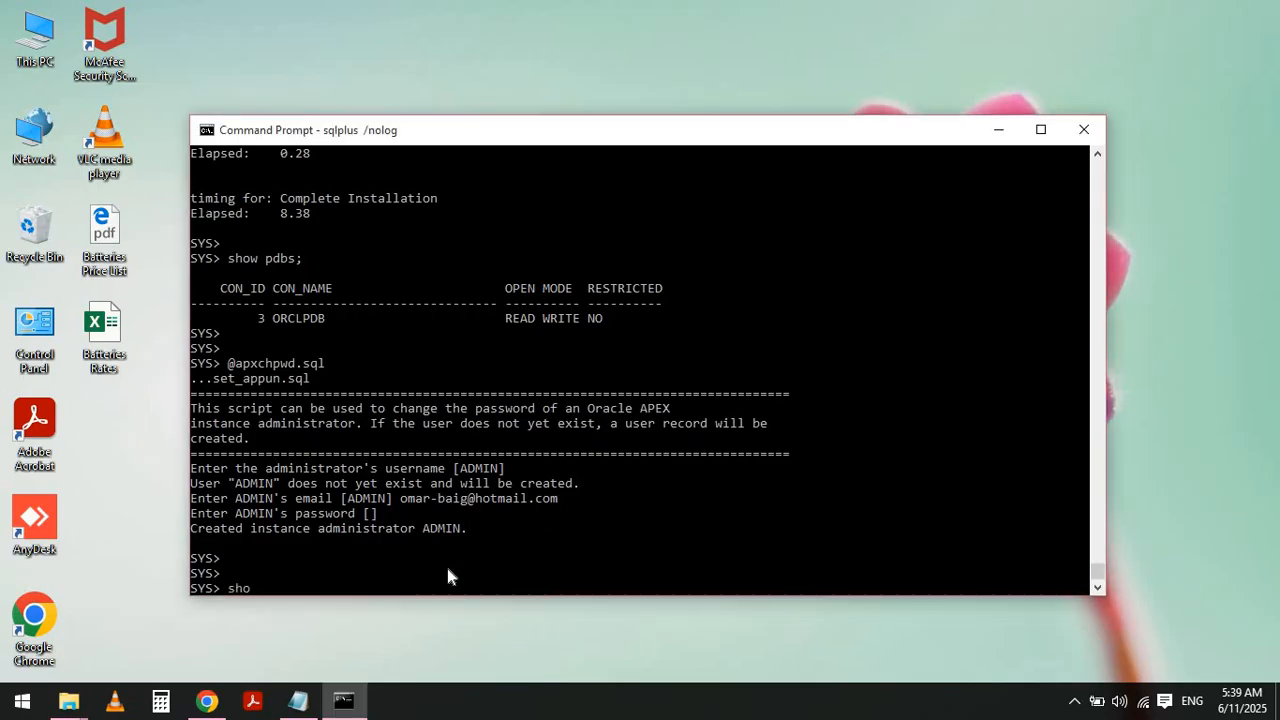
text(w user)
key(Return)
key(Return)
key(Return)
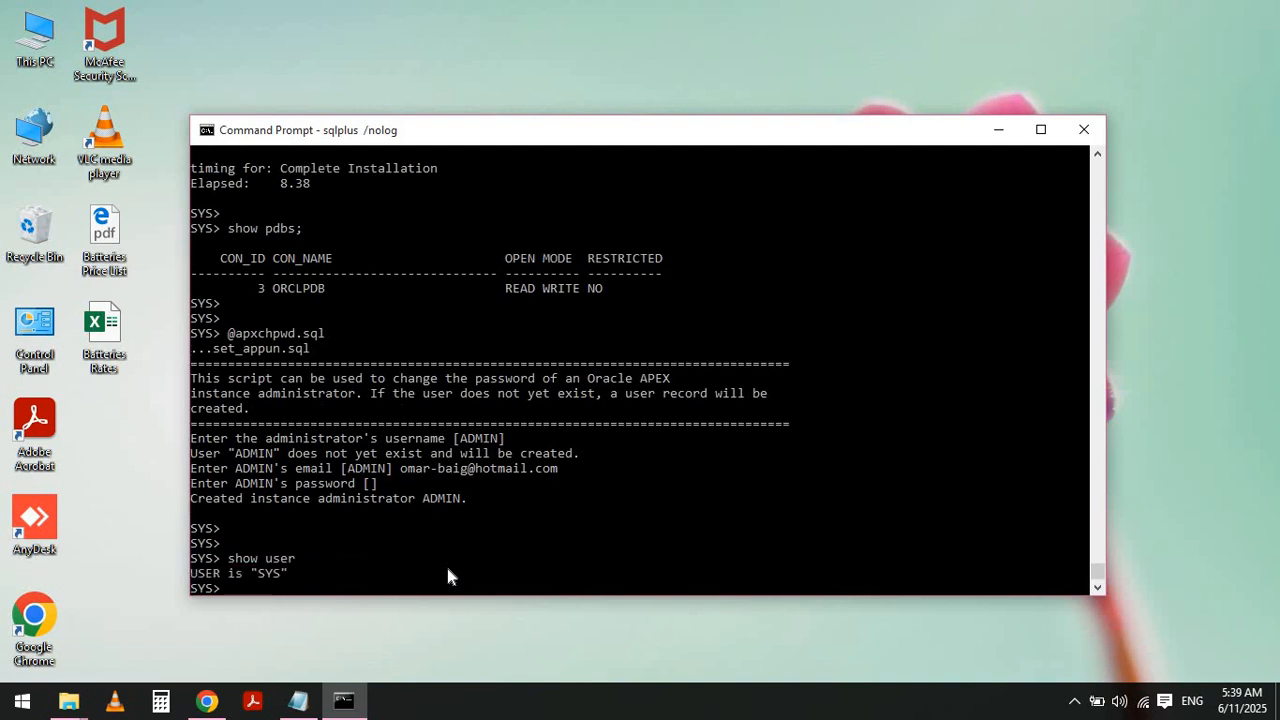
- Unlock APEX_PUBLIC_USER and set its password with ALTER USER APEX_PUBLIC_USER IDENTIFIED BY … ACCOUNT UNLOCK;
click(298, 700)
click(342, 706)
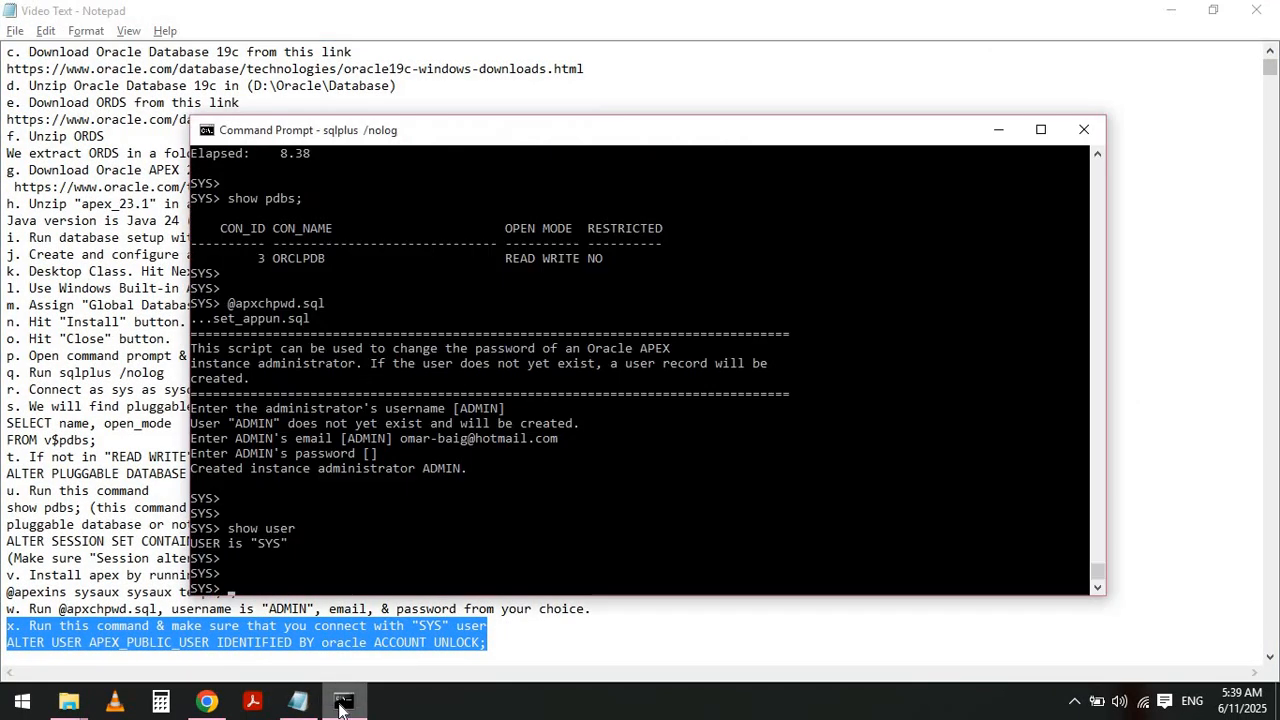
text(ALTER)
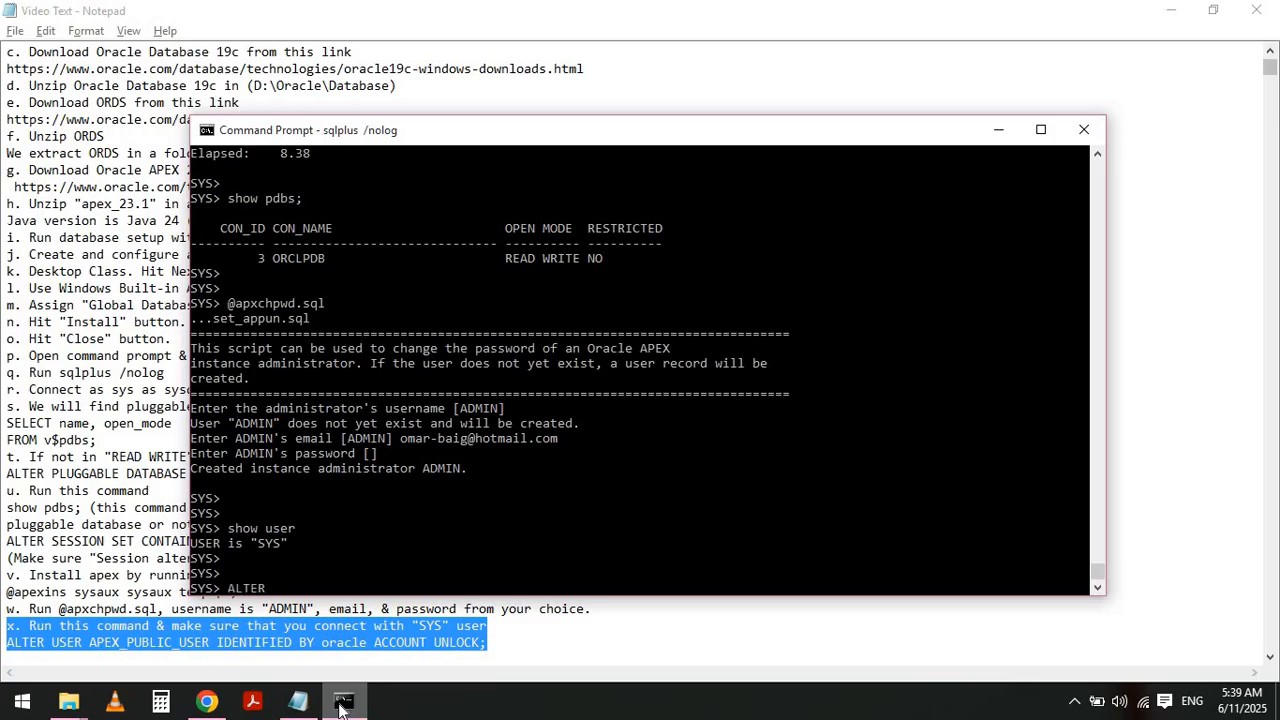
text( USER APEX_USER)
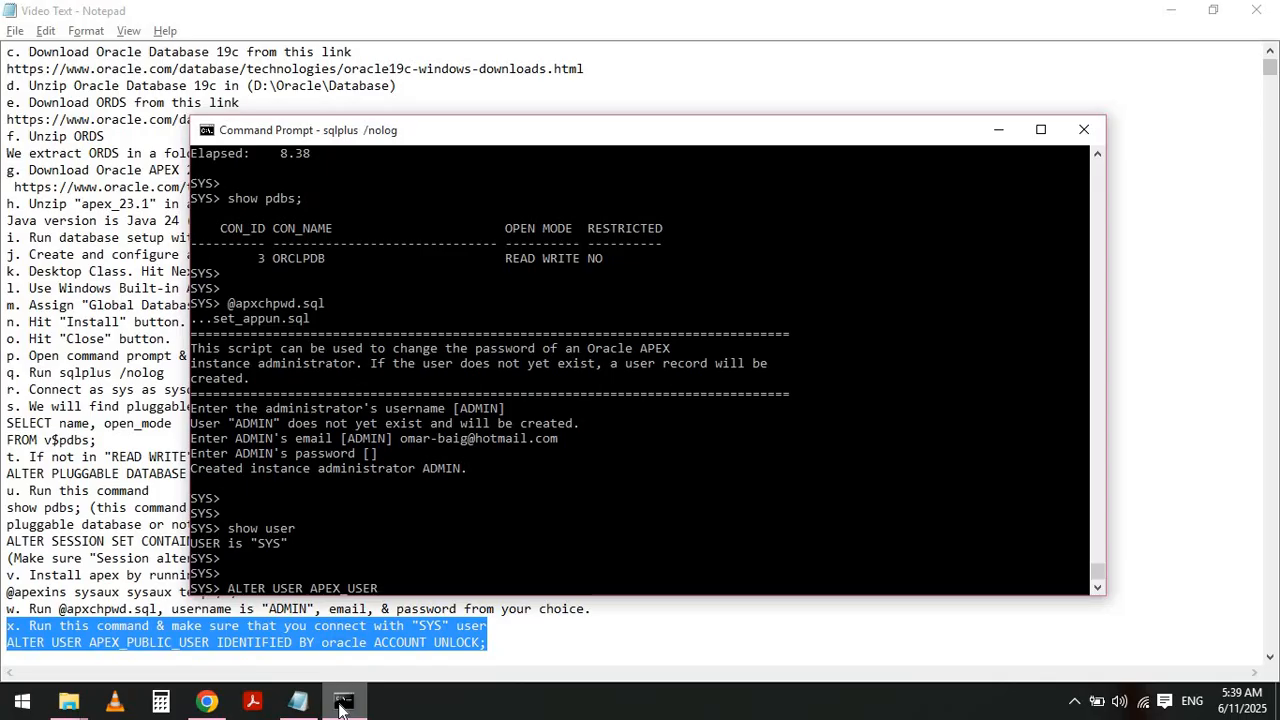
key(BackSpace)
key(Left)
key(Left)
key(Left)
text(PUBLIC)
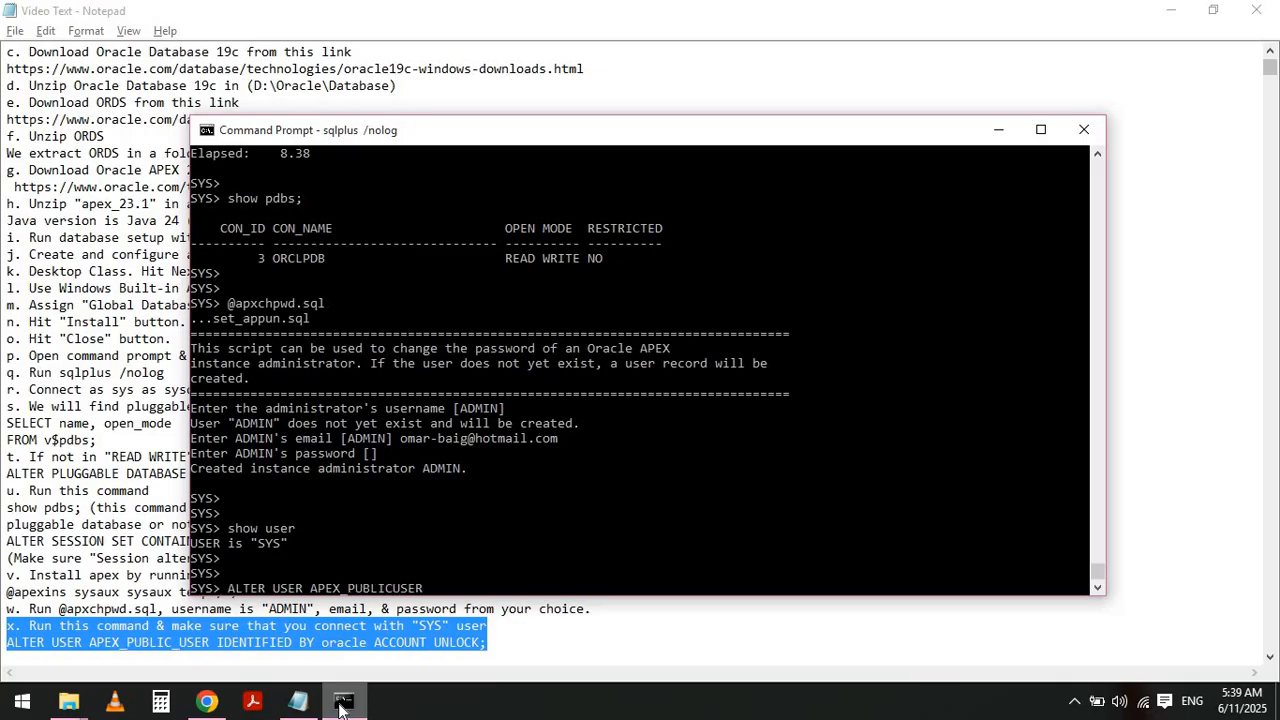
text(_)
key(Right)
key(Right)
key(Right)
key(Right)
text(IDENTIFI)
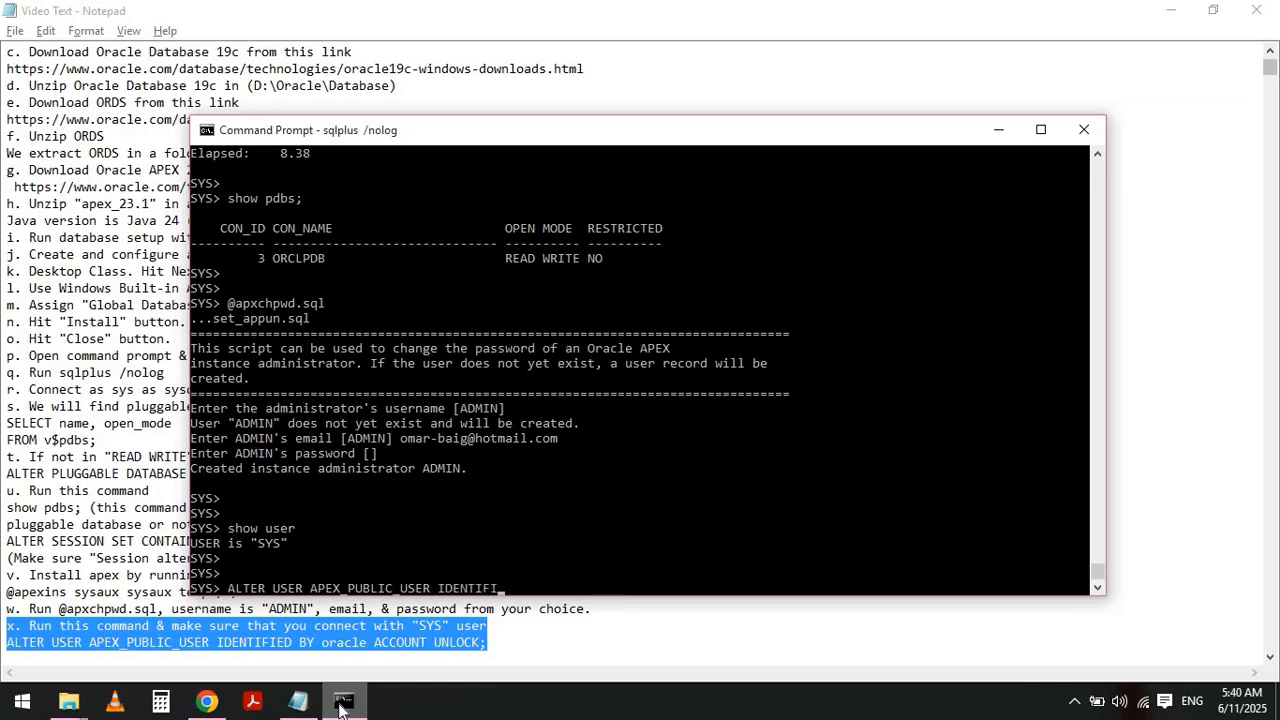
text(ED BY oracle ACCOUNT UNLOCK;)
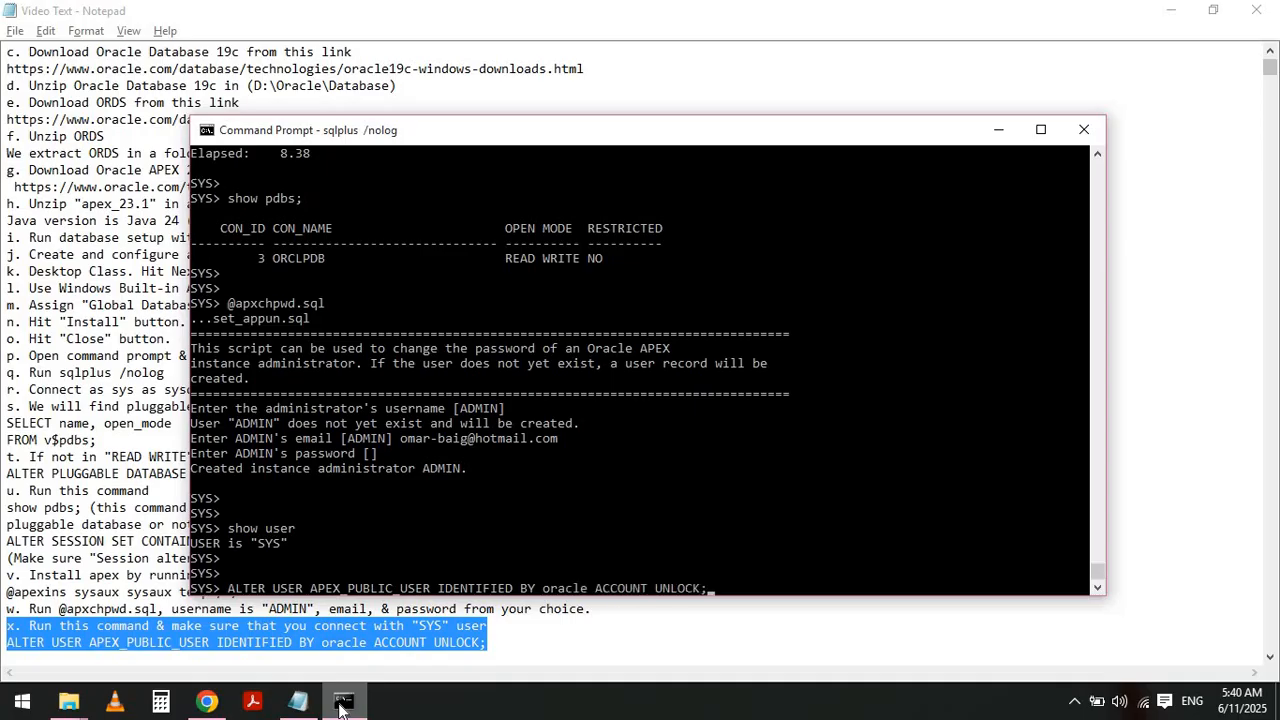
key(Return)
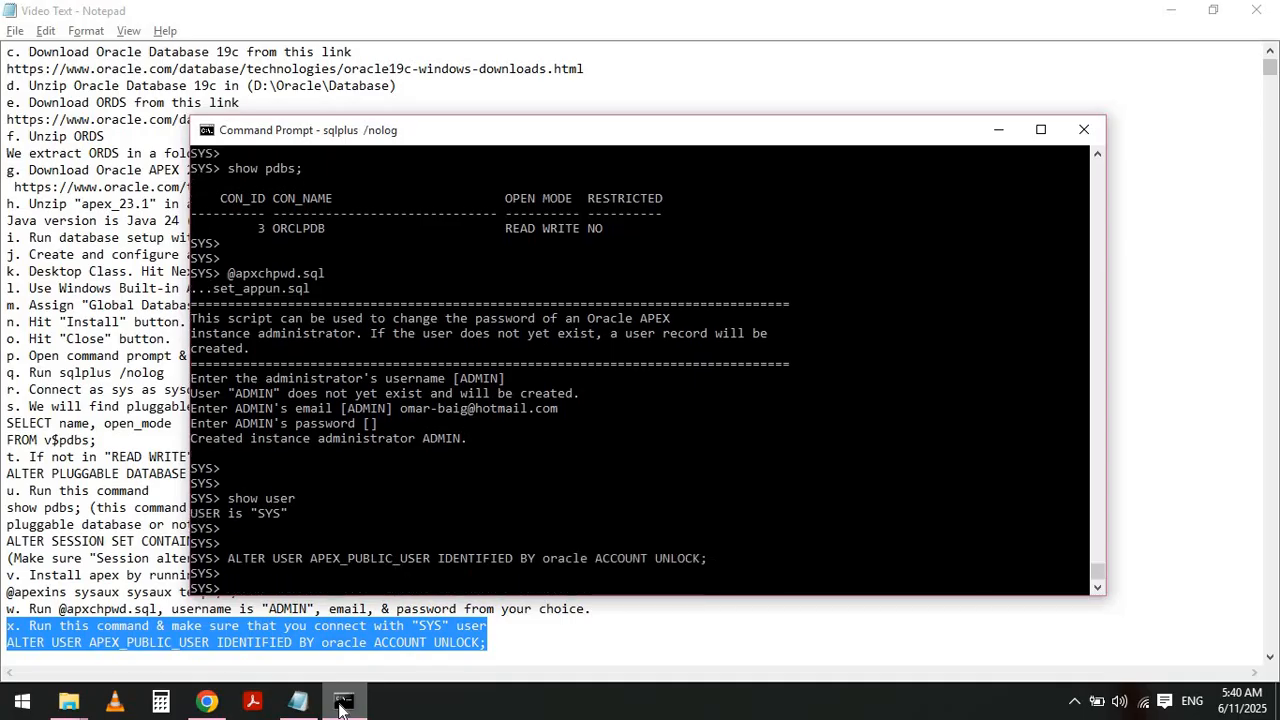
key(alt+Tab)
key(Right)
key(Right)
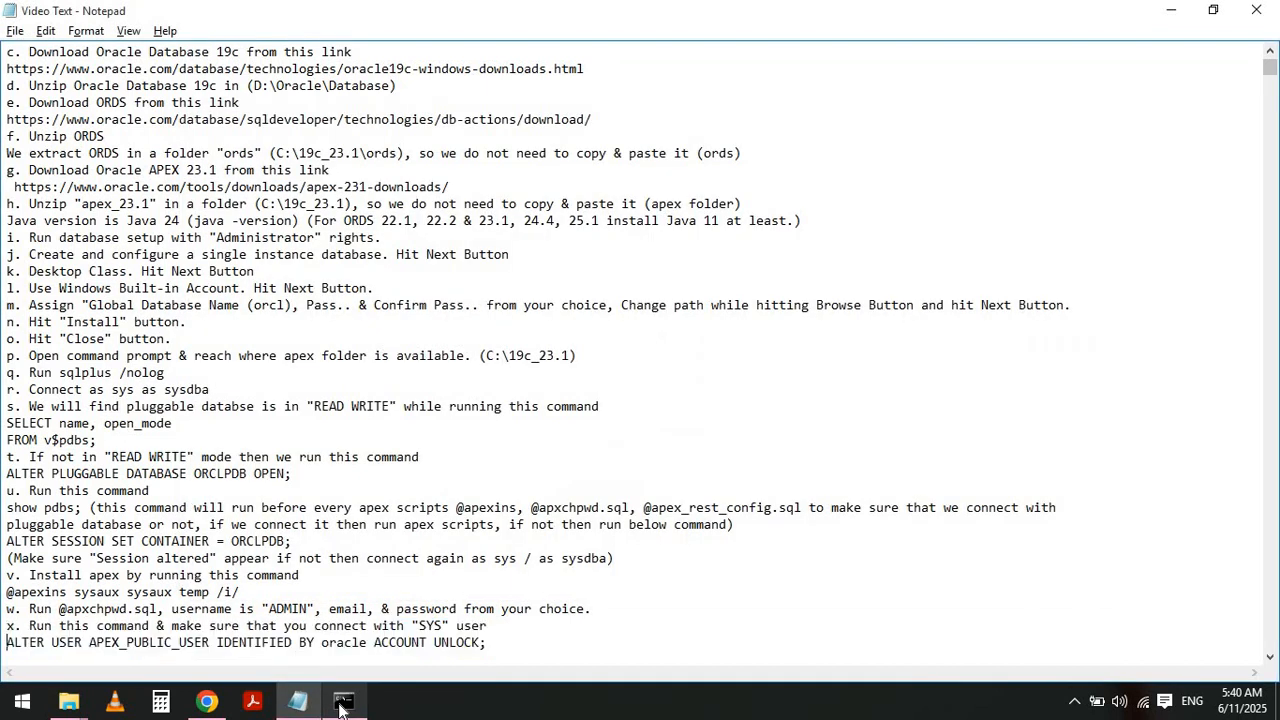
key(shift+End)
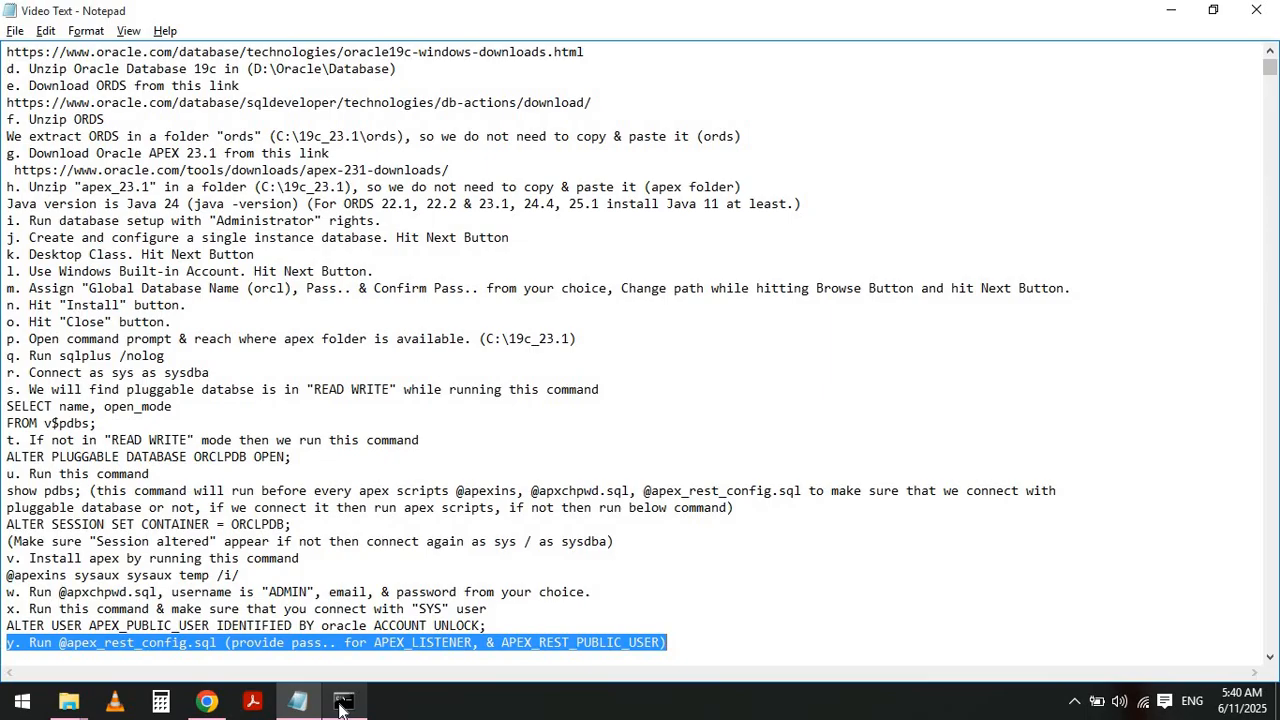
key(alt+Tab)
- Run show pdbs; again to confirm the session is inside ORCLPDB
key(Return)
key(Return)
text(s)
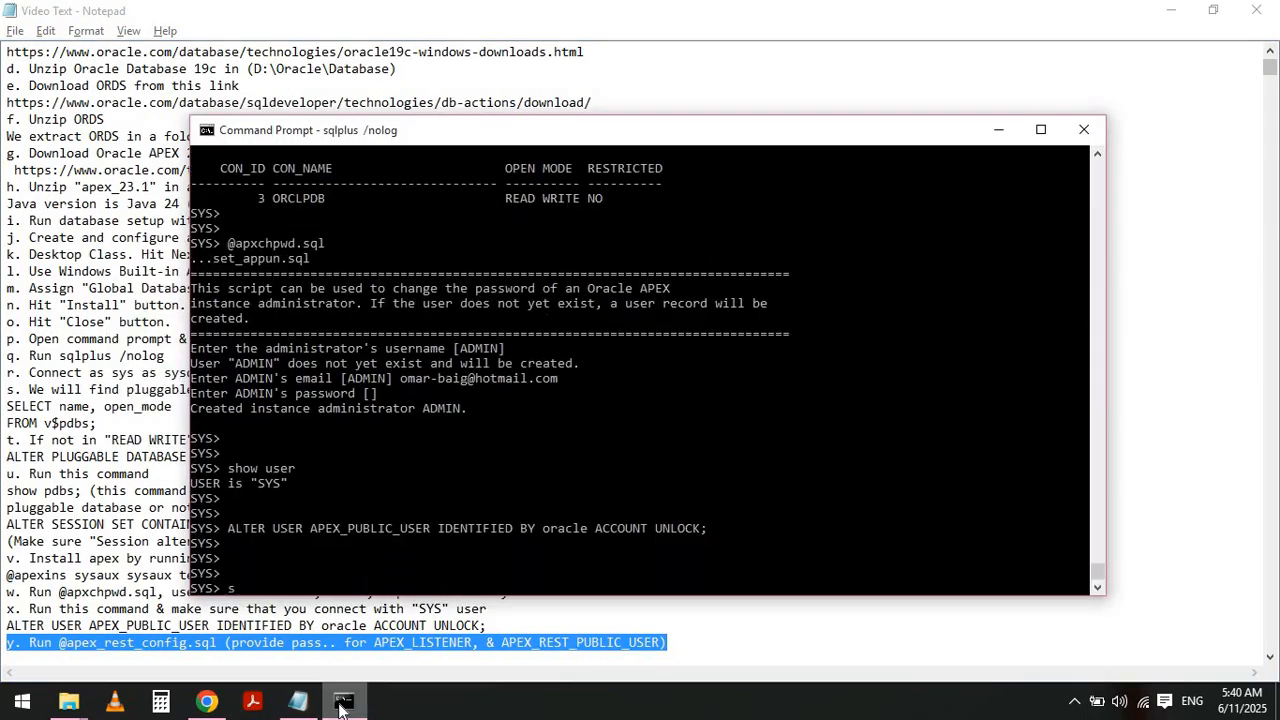
text(how pdbs;)
key(Return)
key(Return)
key(Return)
text(@ap)
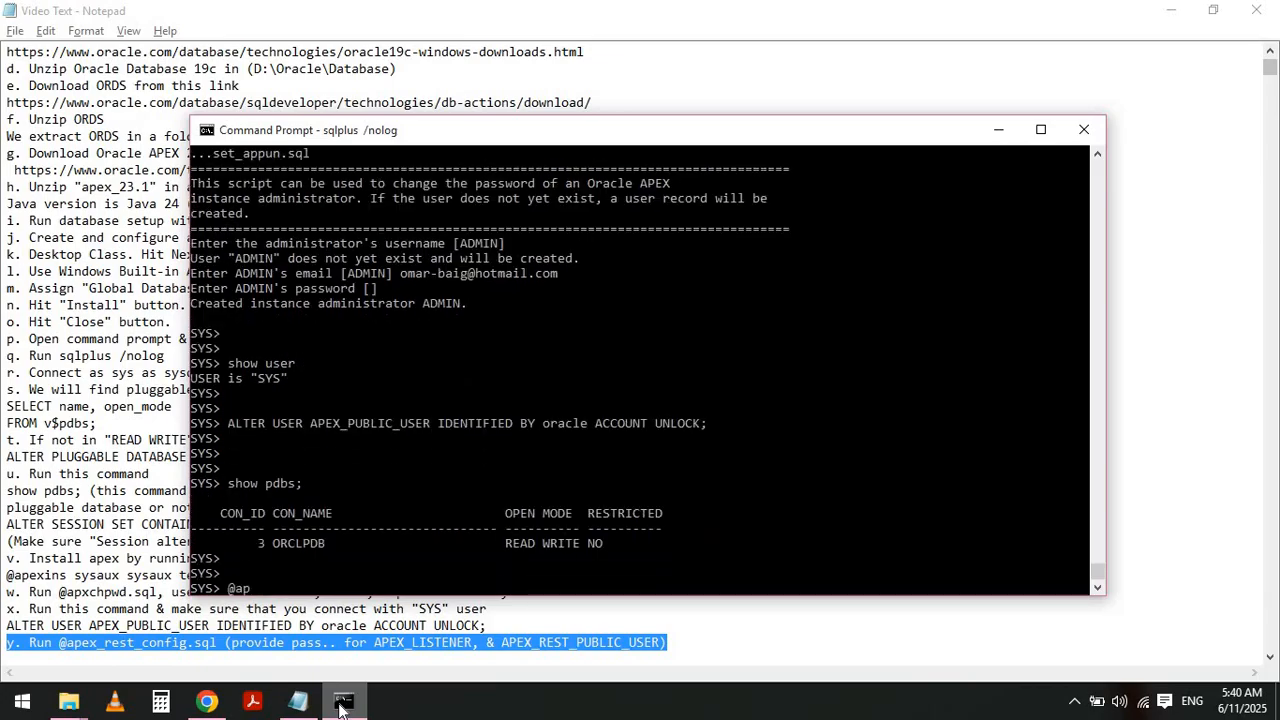
text(ex_rest_config.sql)
key(Return)
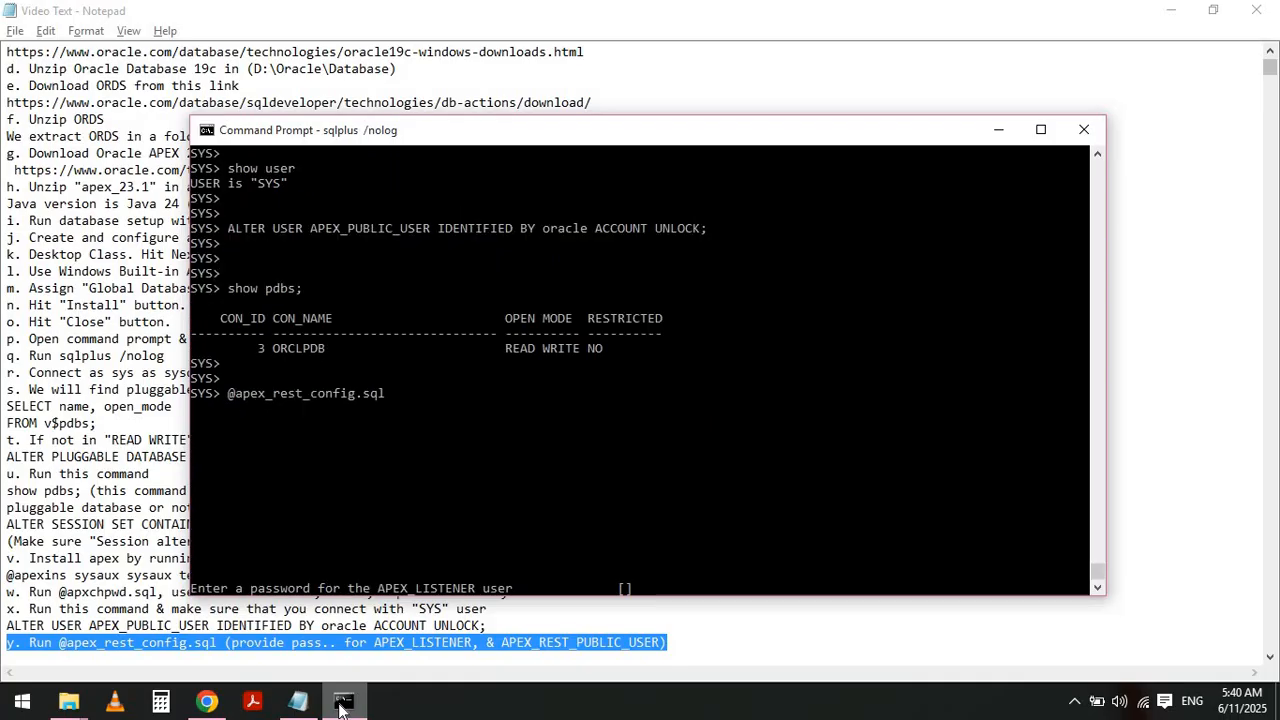
key(Return)
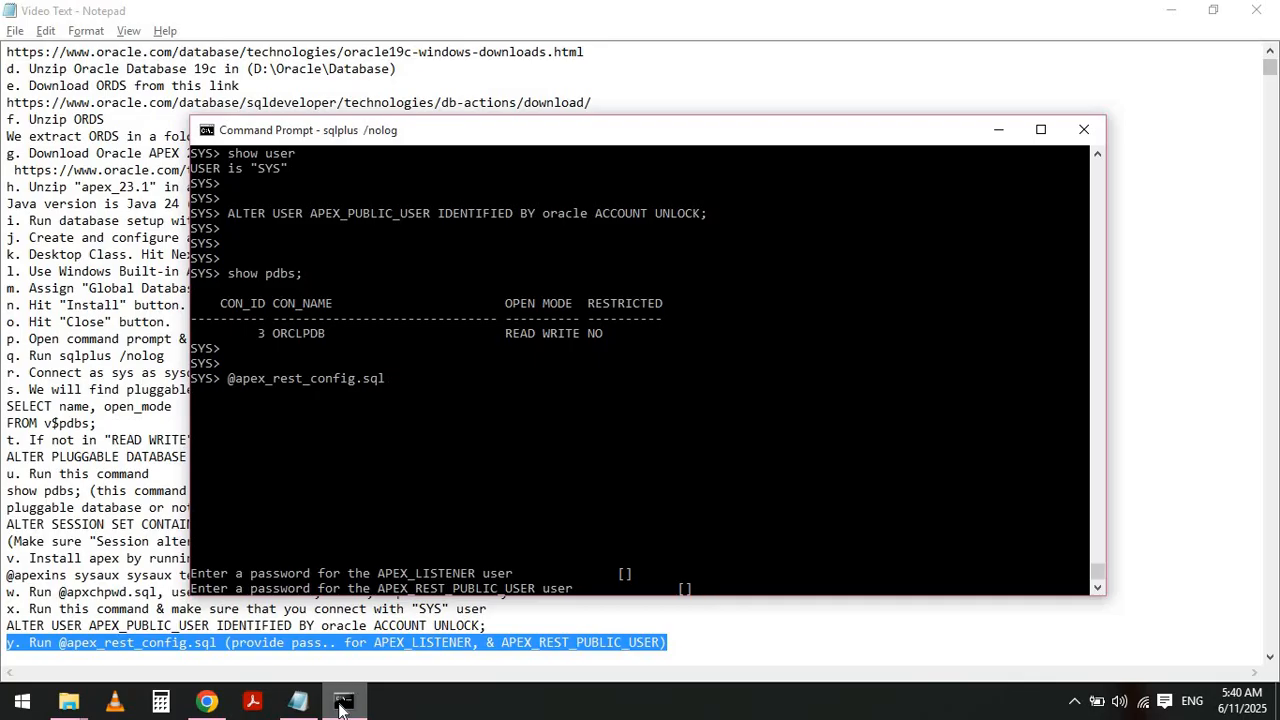
key(Return)
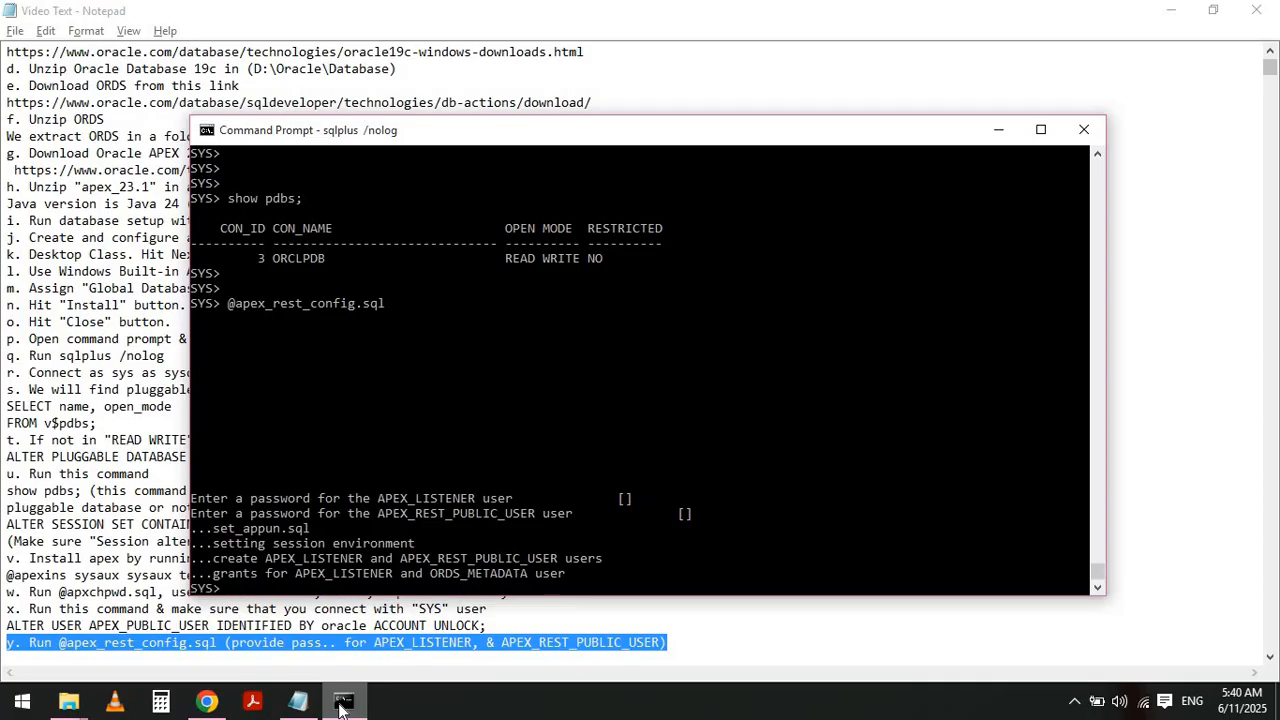
text(exit)
key(Return)
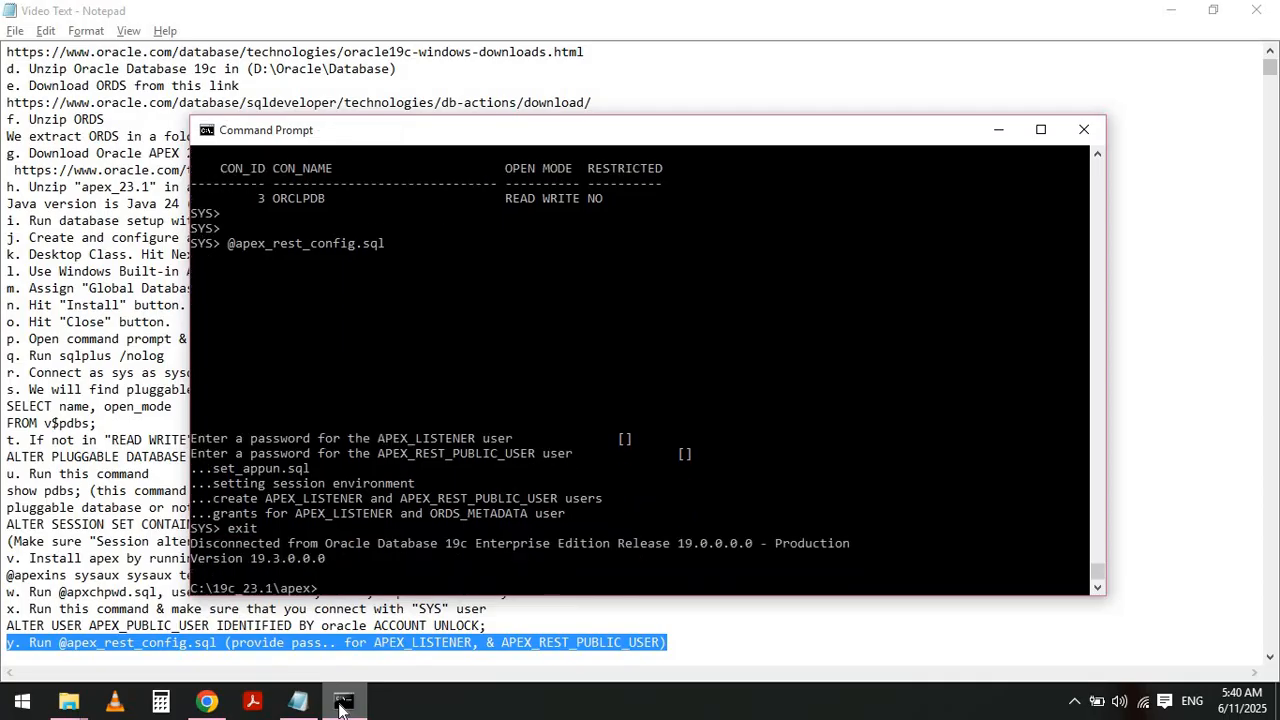
- Exit SQL*Plus and highlight note z about opening an administrator command prompt in the ORDS bin folder
text(exit)
key(Return)
key(alt+Tab)
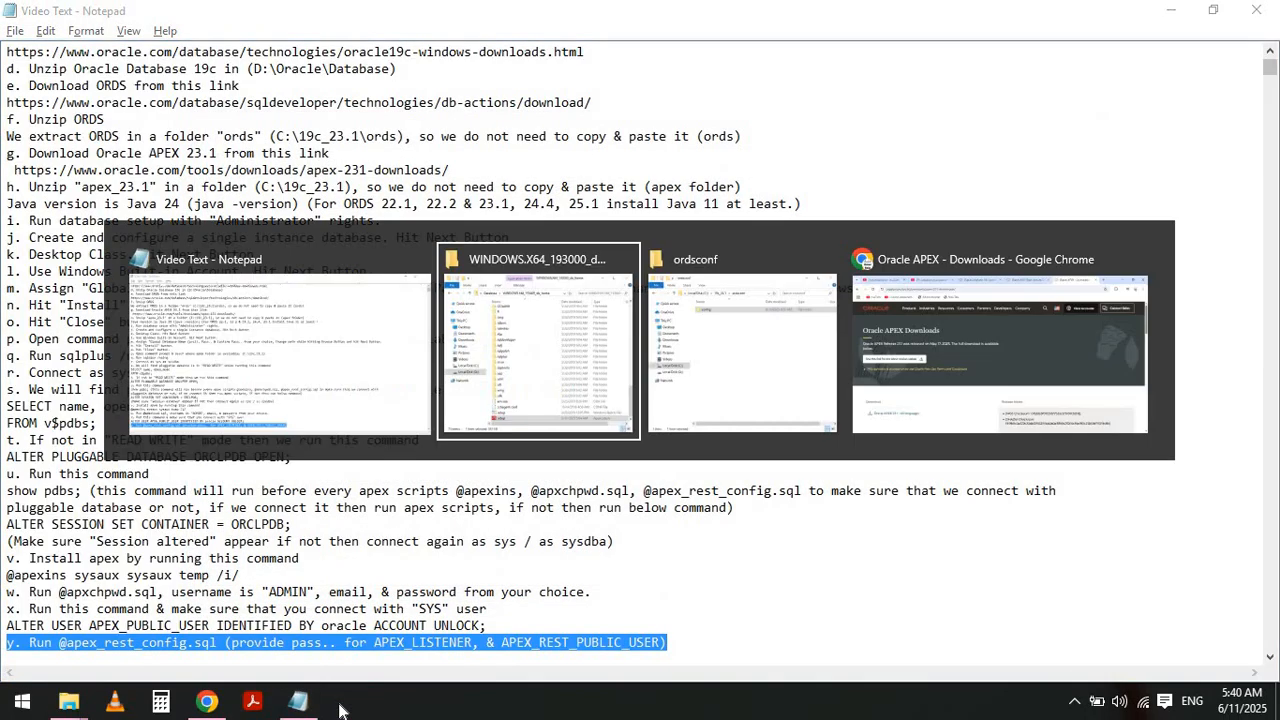
key(alt+shift+Tab)
key(Home)
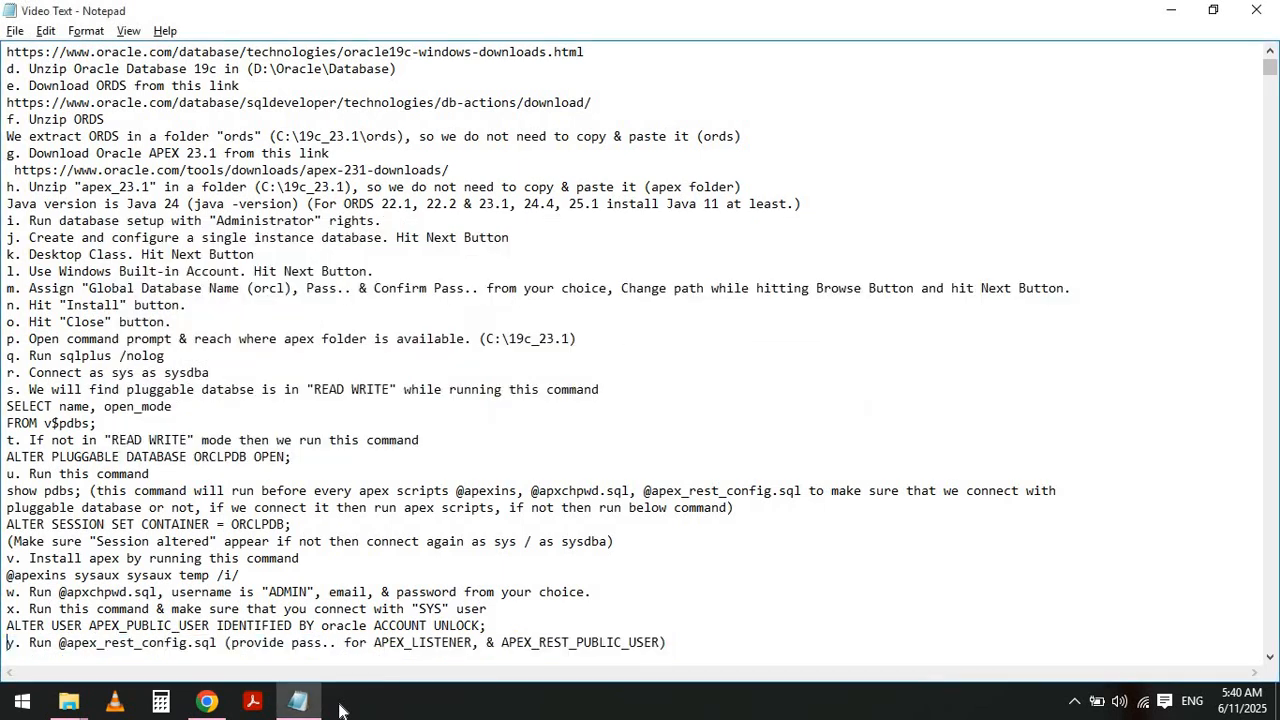
key(Down)
key(shift+End)
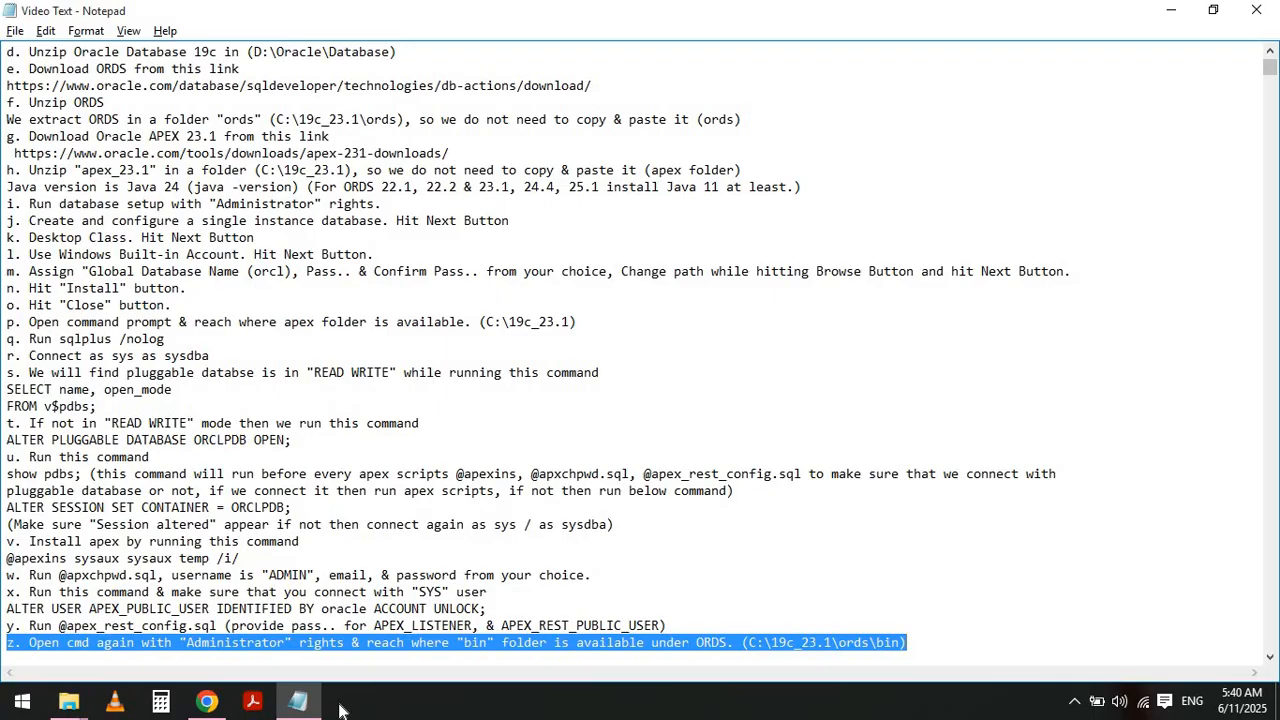
- Open a new Command Prompt with administrator rights from the Start search
click(20, 706)
text(cmd)
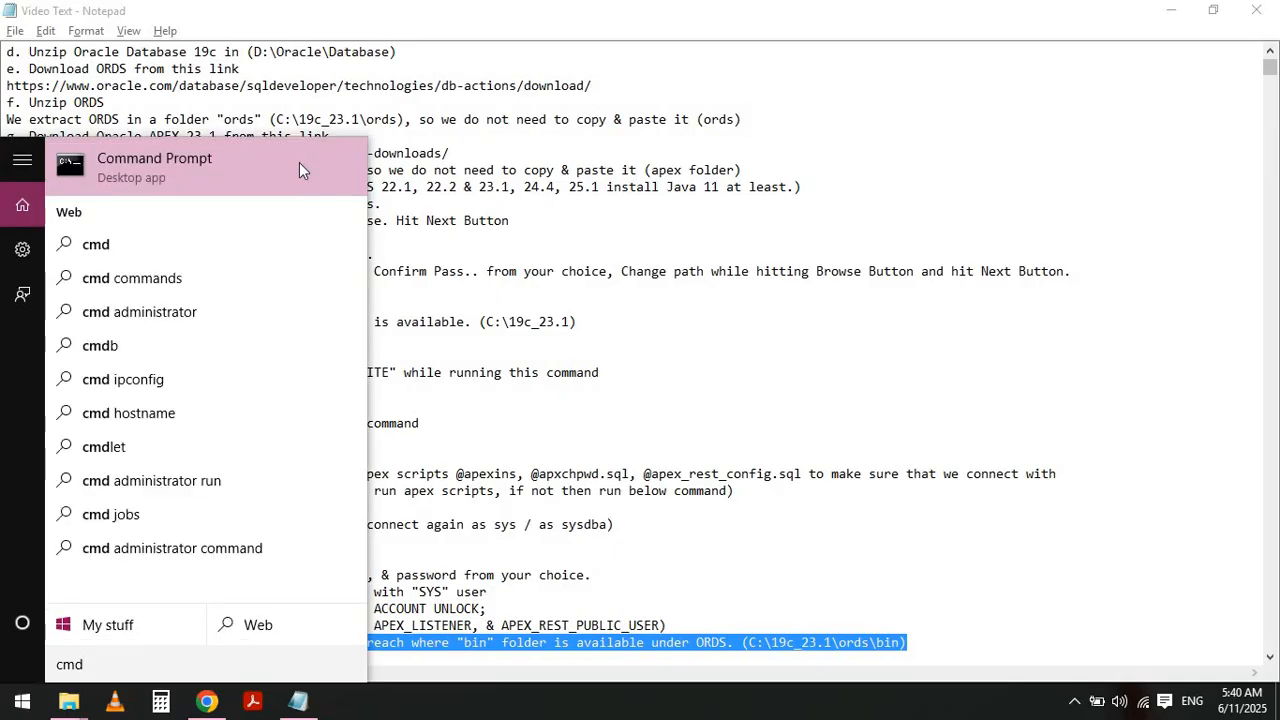
right_click(266, 168)
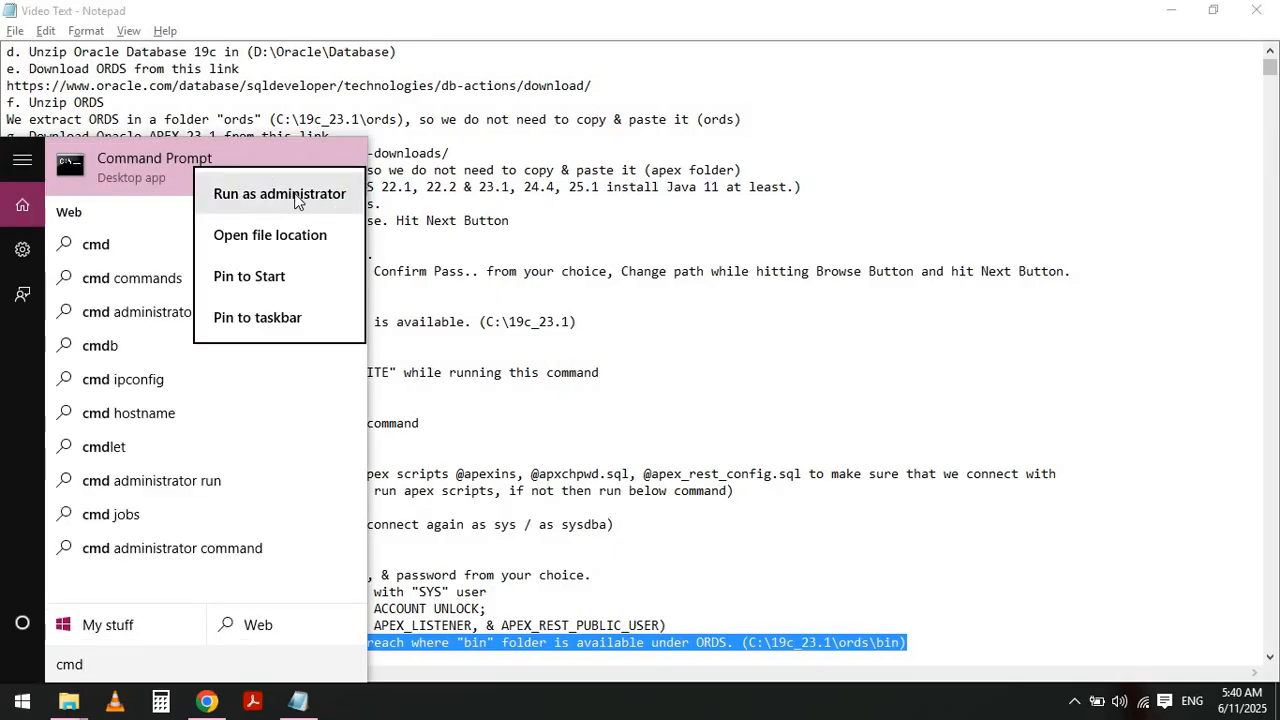
click(297, 209)
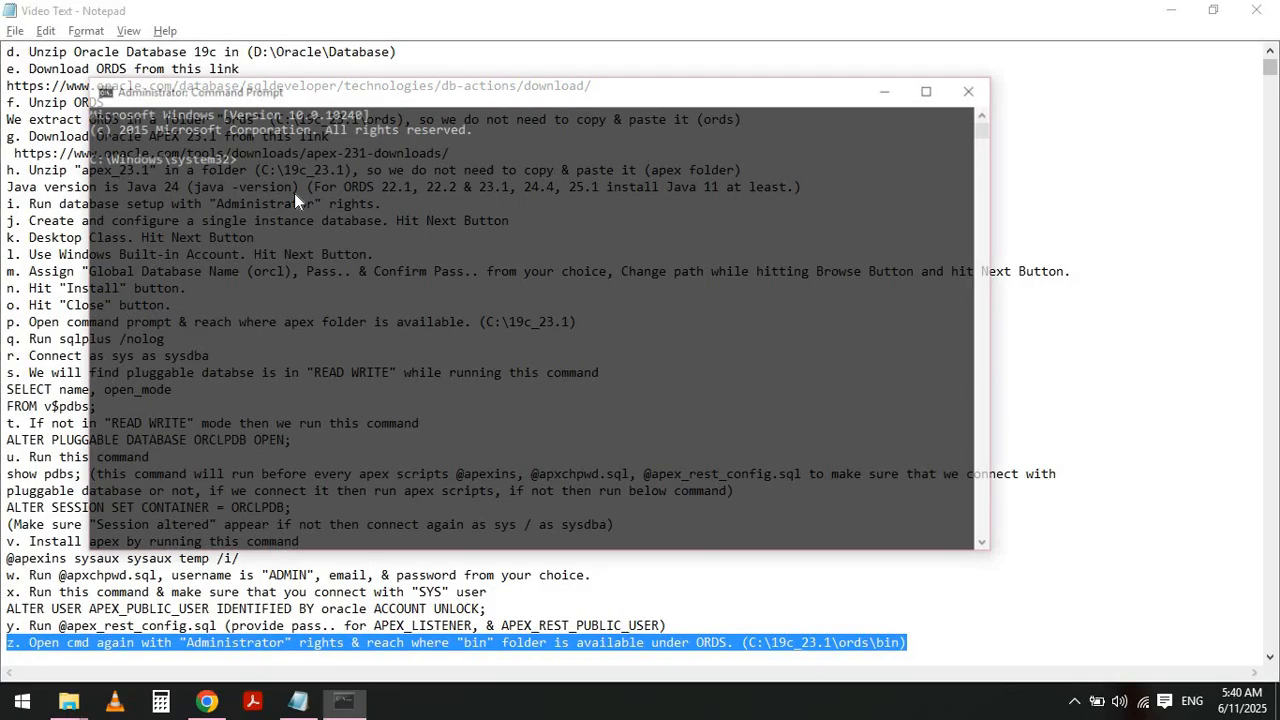
- Change directory to the ORDS bin folder at C:\19c_23.1\ords\bin
text(cd\)
key(Return)
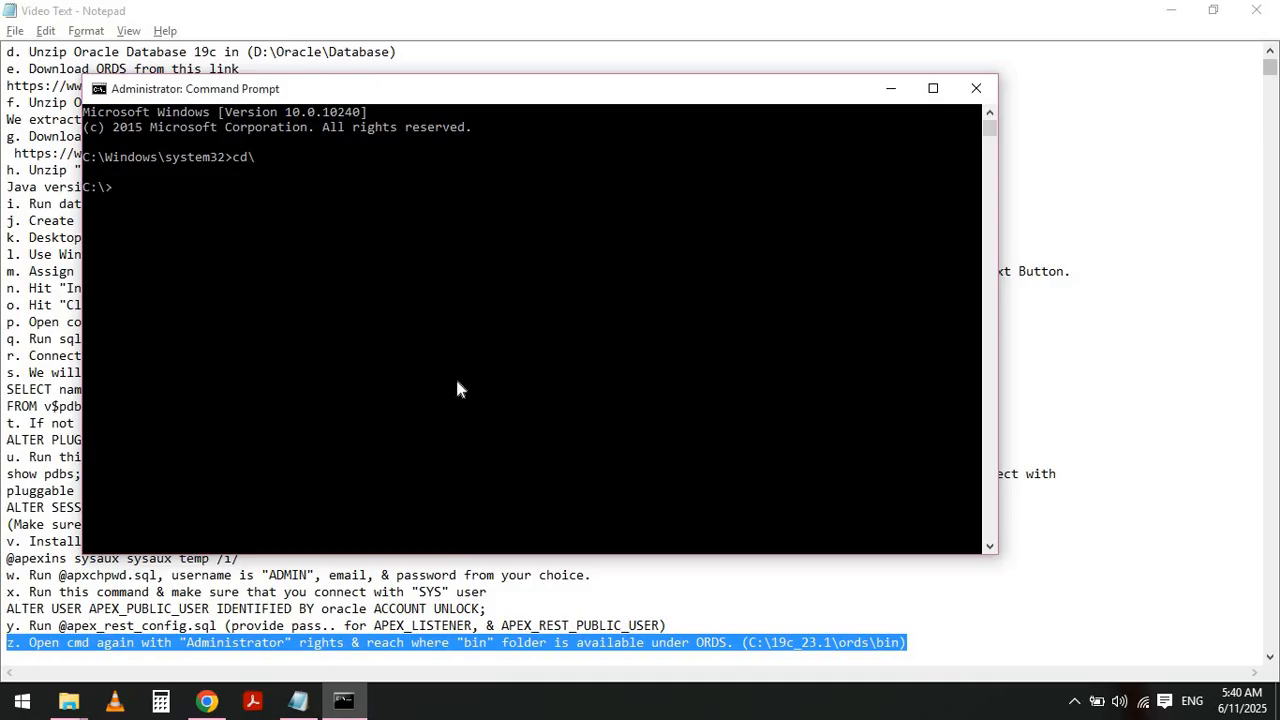
text(cd 19c_23.1)
key(Return)
text(cd ords)
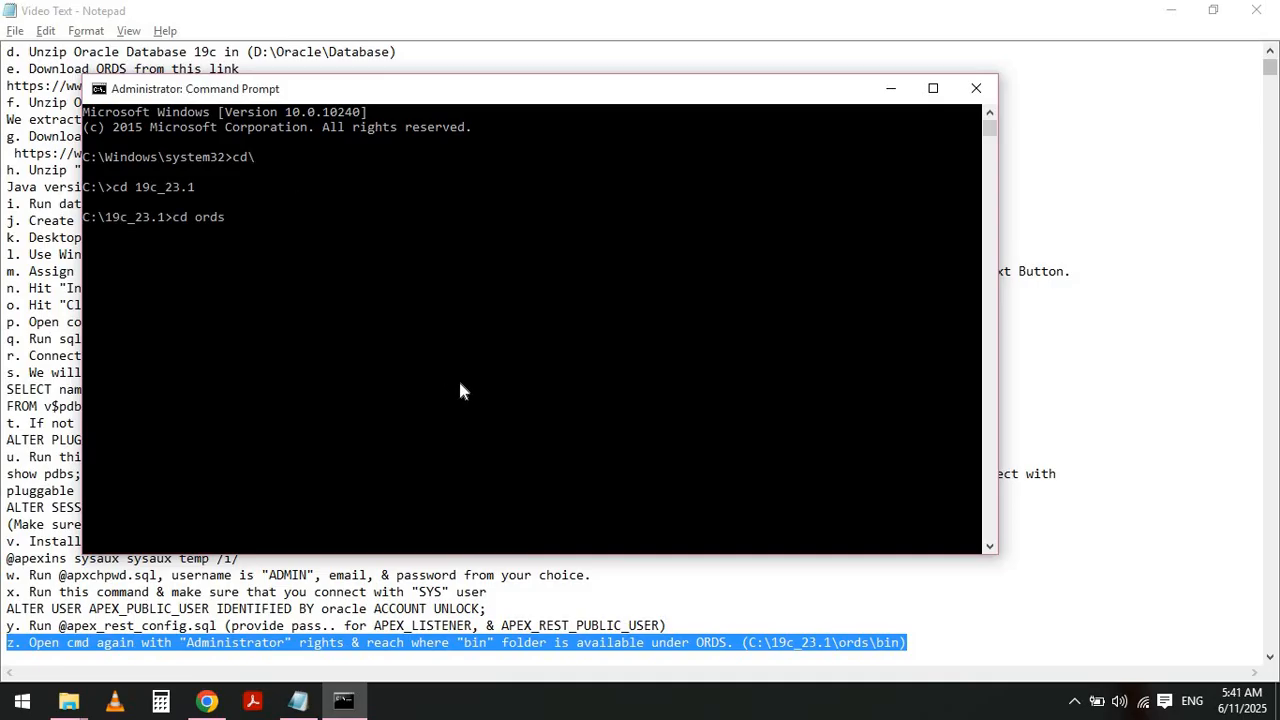
key(Return)
text(cd bin)
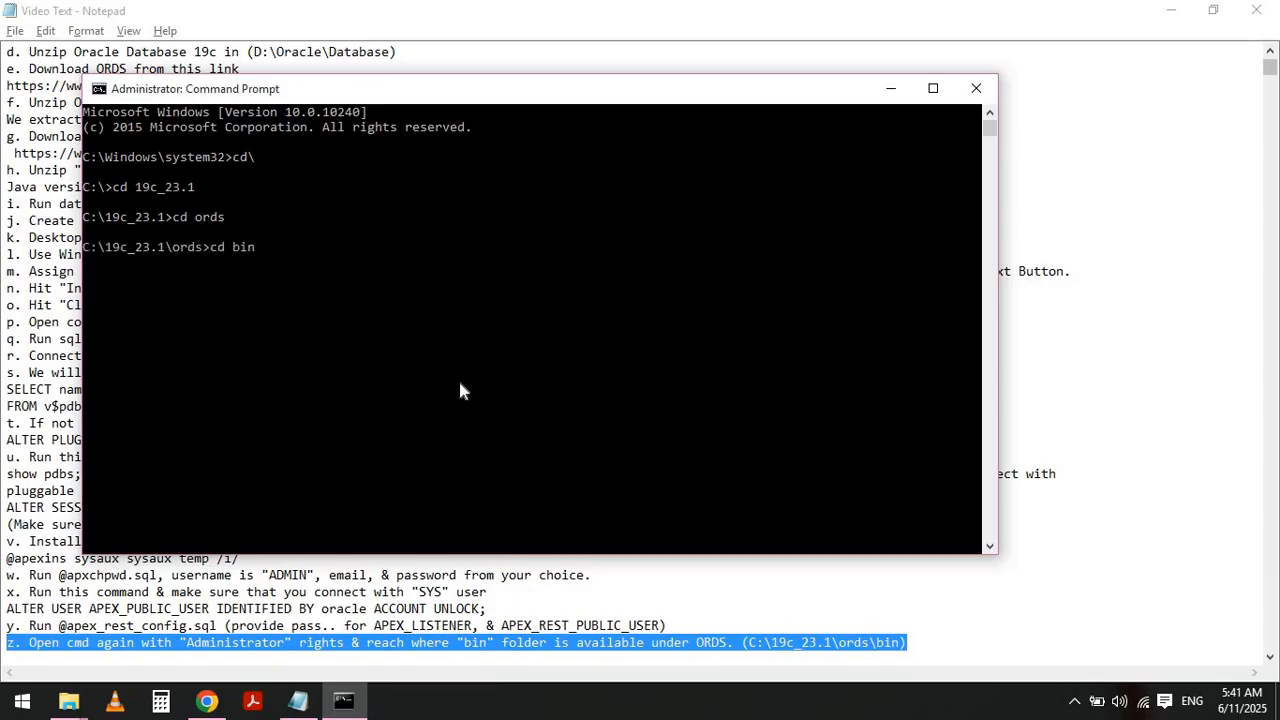
key(Return)
- Highlight note za with the ords.exe --config C:\19c_23.1\ordsconf\config install command
key(alt+Tab)
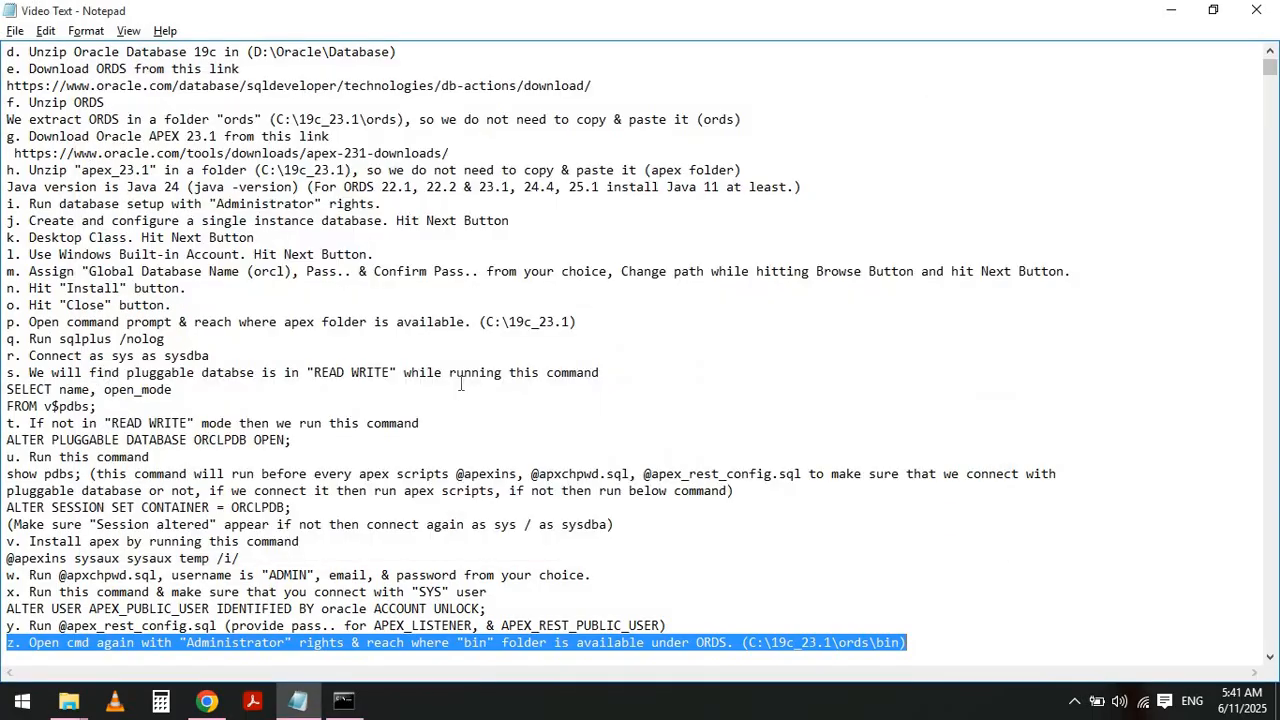
key(Left)
key(Down)
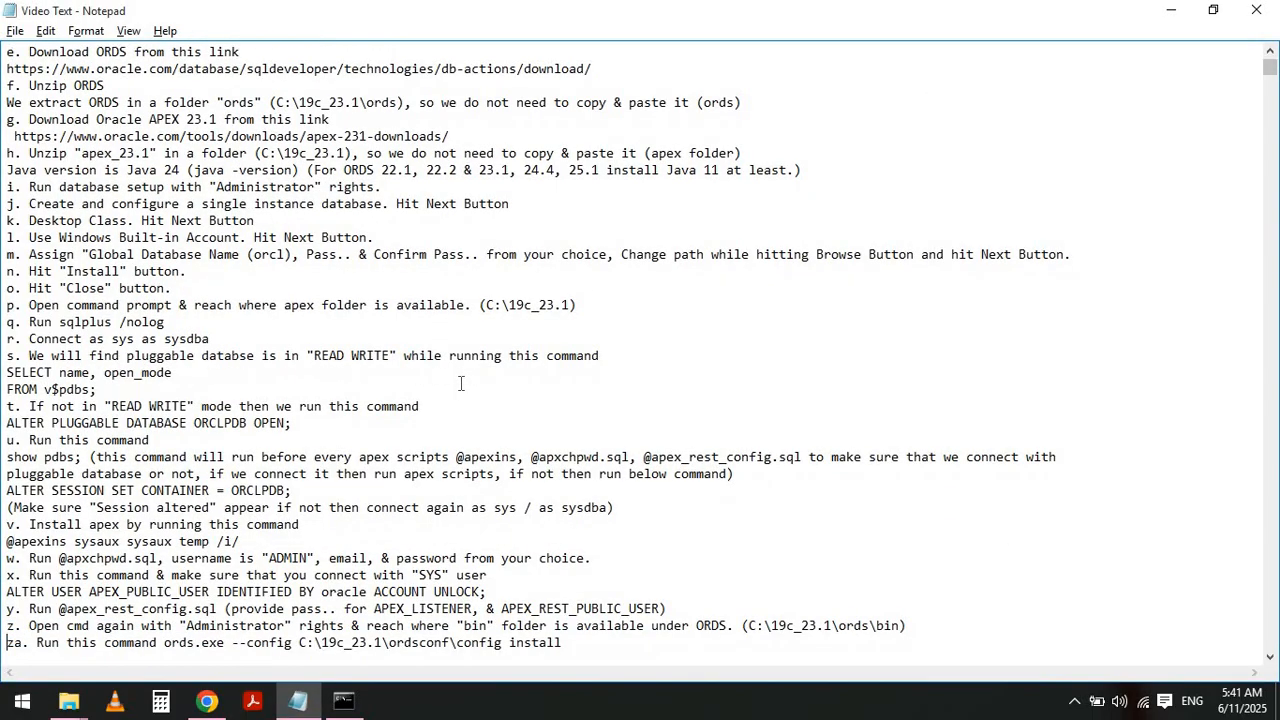
key(shift+End)
key(alt+Tab)
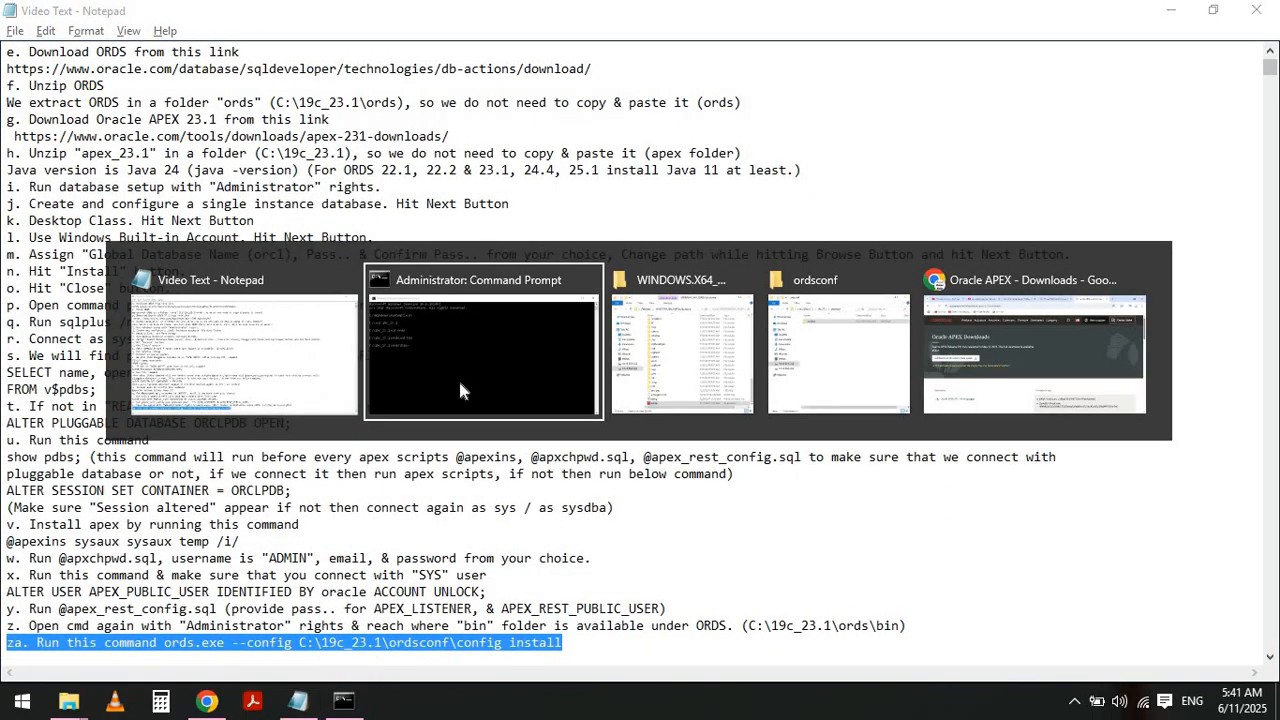
- Run ords.exe --config C:\19c_23.1\ordsconf\config install, pasting the config folder path copied from the file explorer
text(ords.exe)
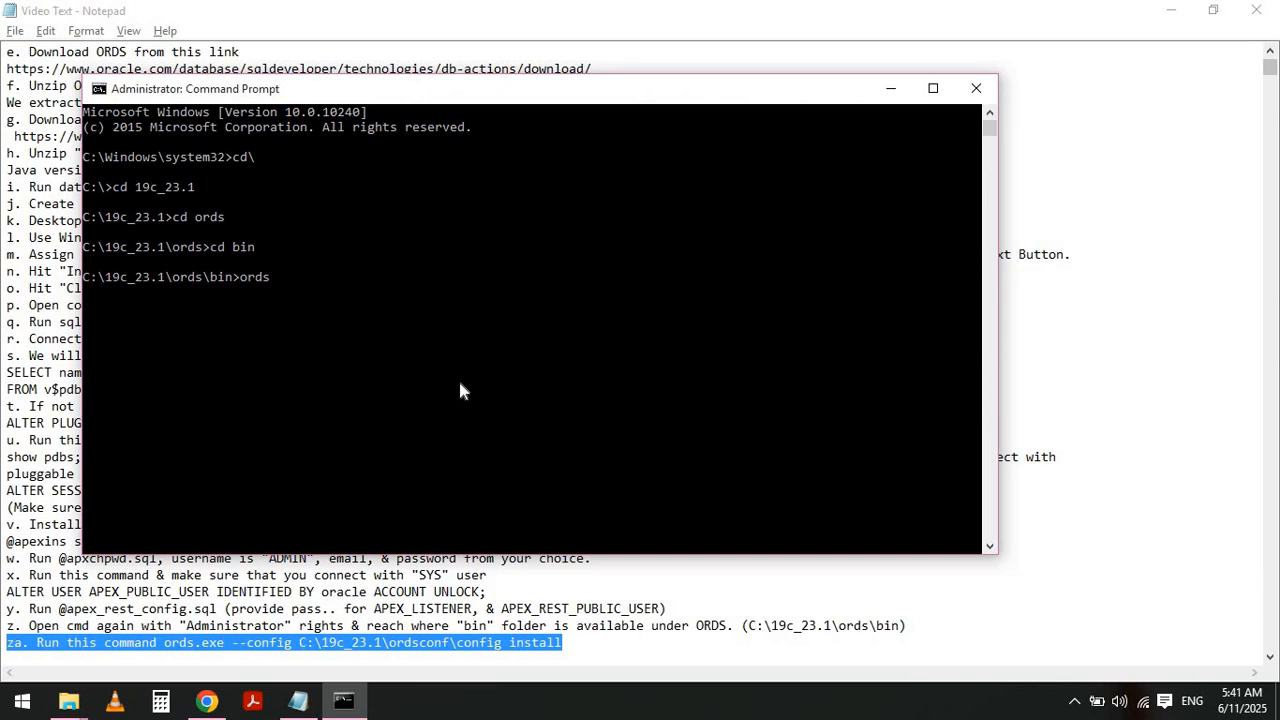
text( --confi g)
key(alt+Tab)
key(alt+Tab)
key(alt+Tab)
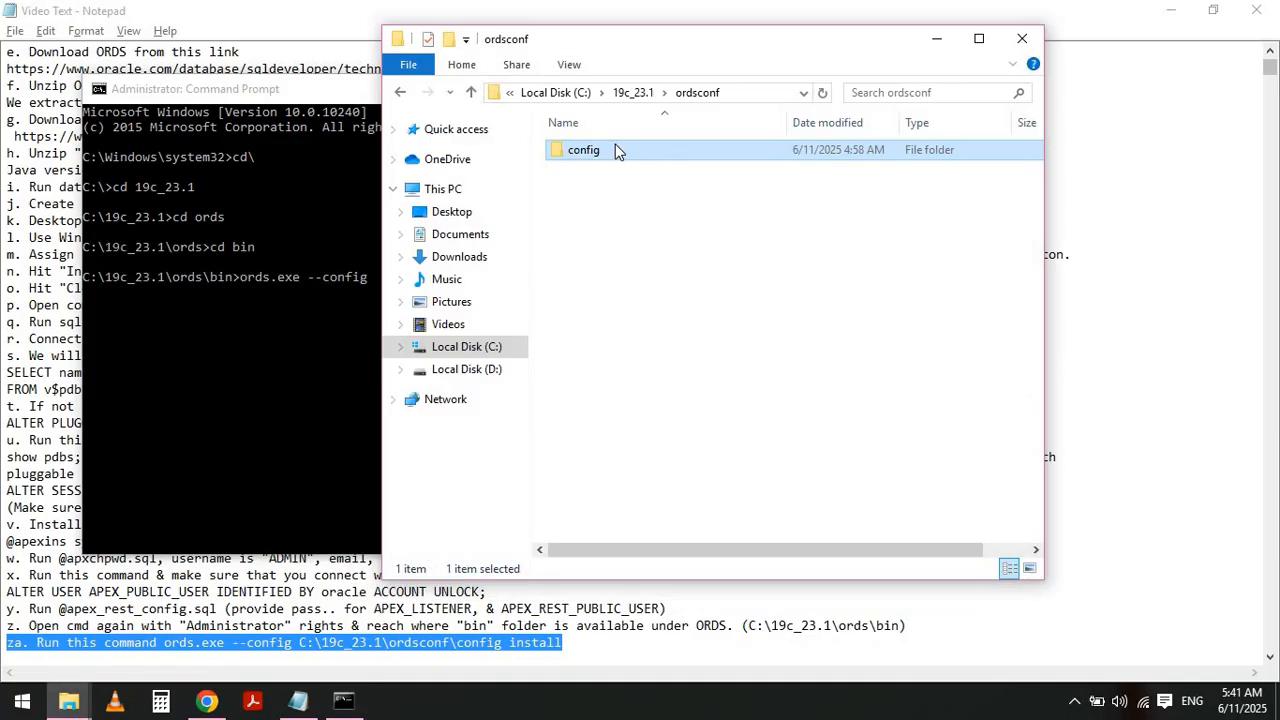
double_click(616, 150)
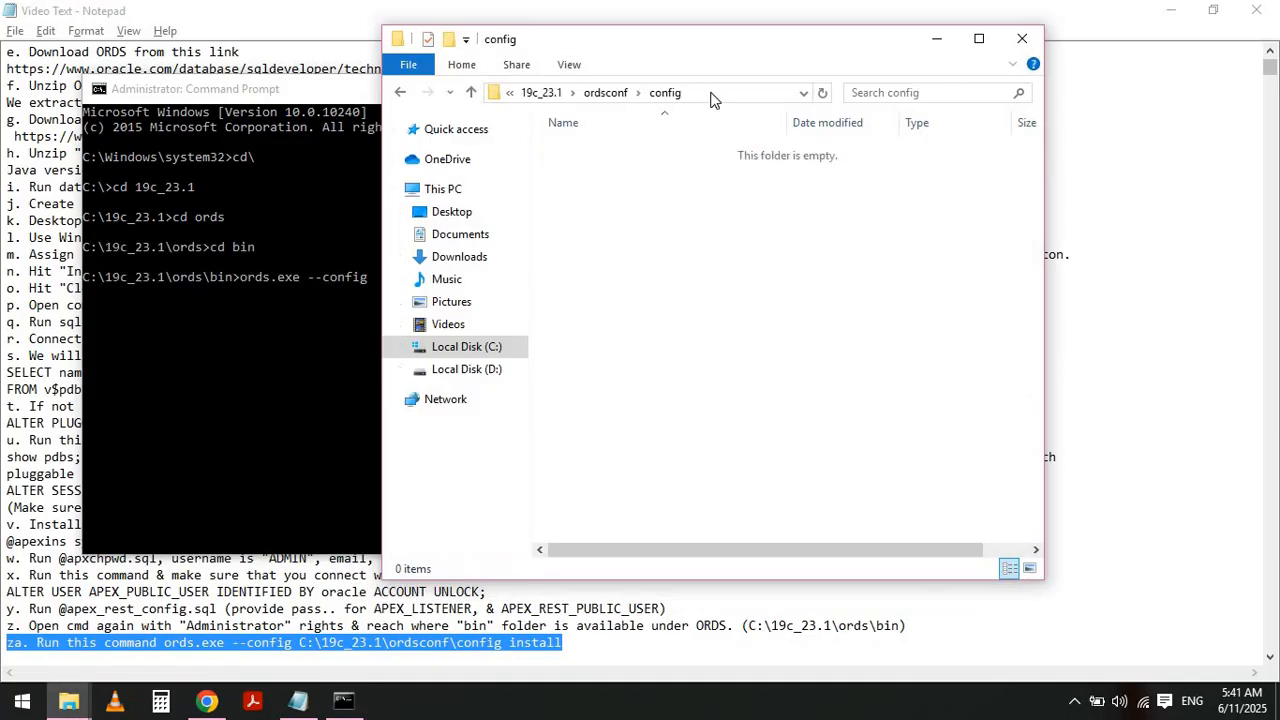
click(712, 92)
key(ctrl+c)
key(alt+Tab)
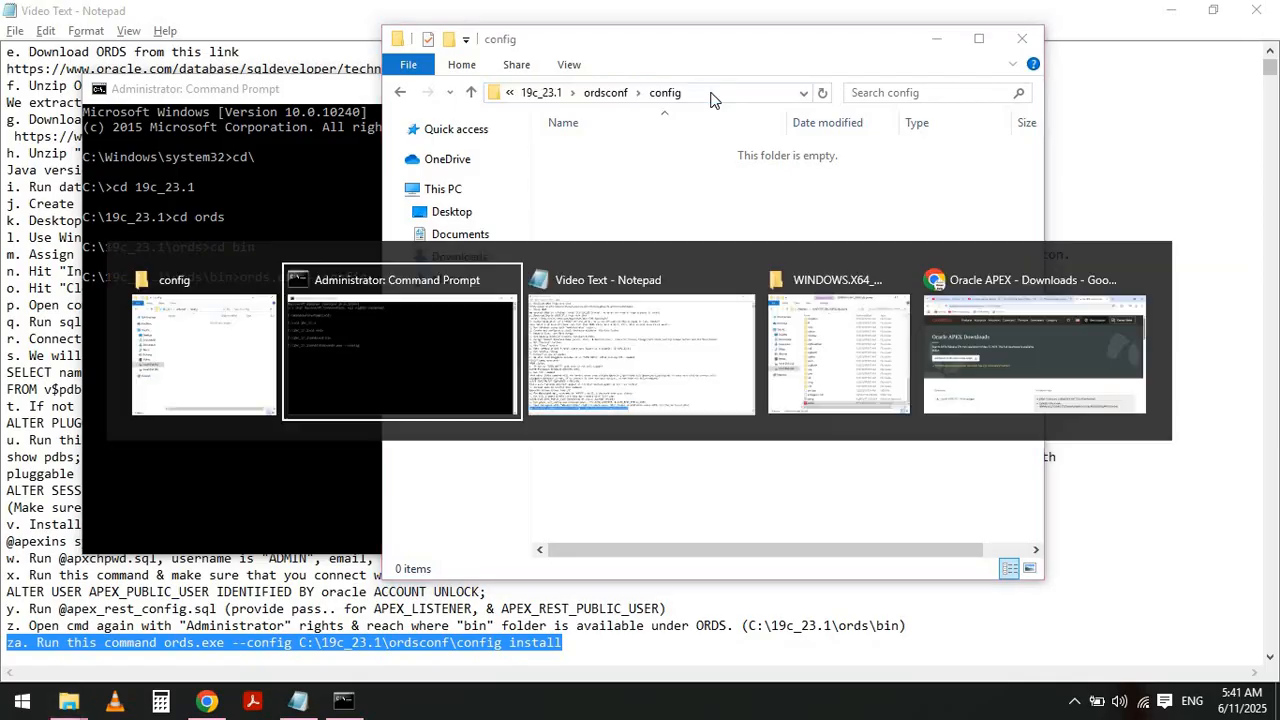
key(ctrl+v)
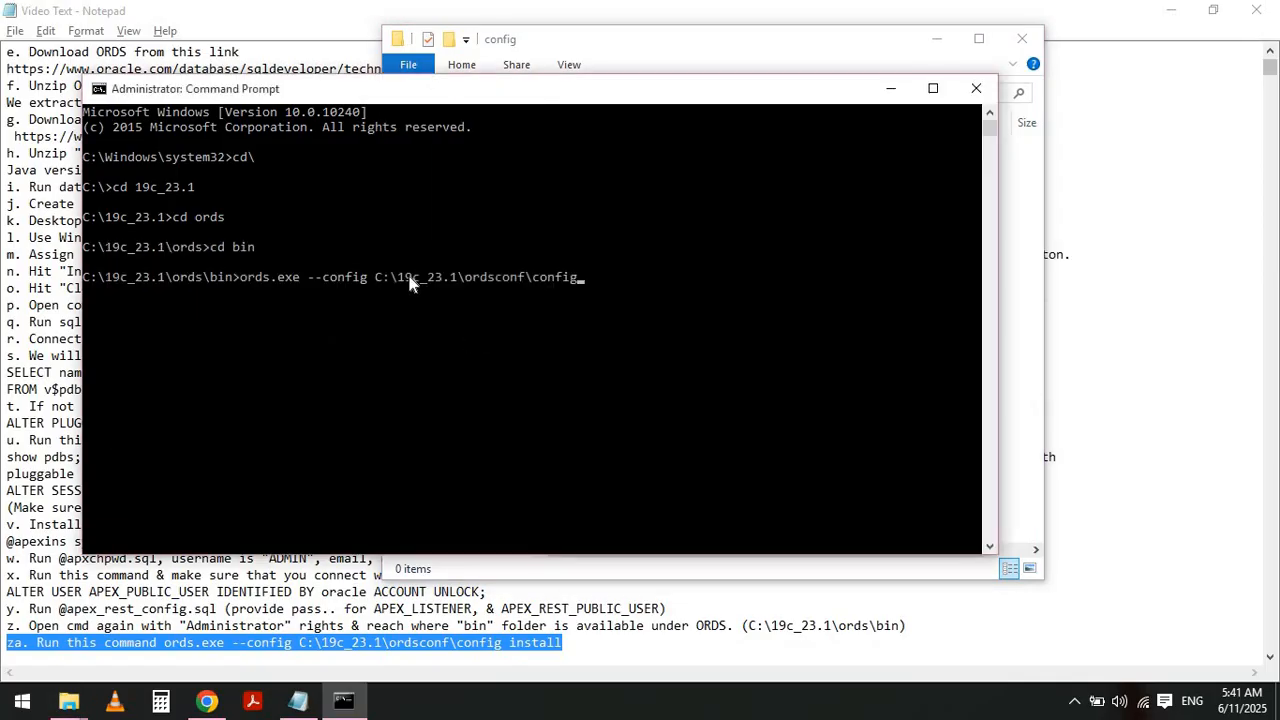
text(install)
key(Return)
- Highlight notes zb and zc about choosing option s and accepting the Basic connection type
key(alt+Tab)
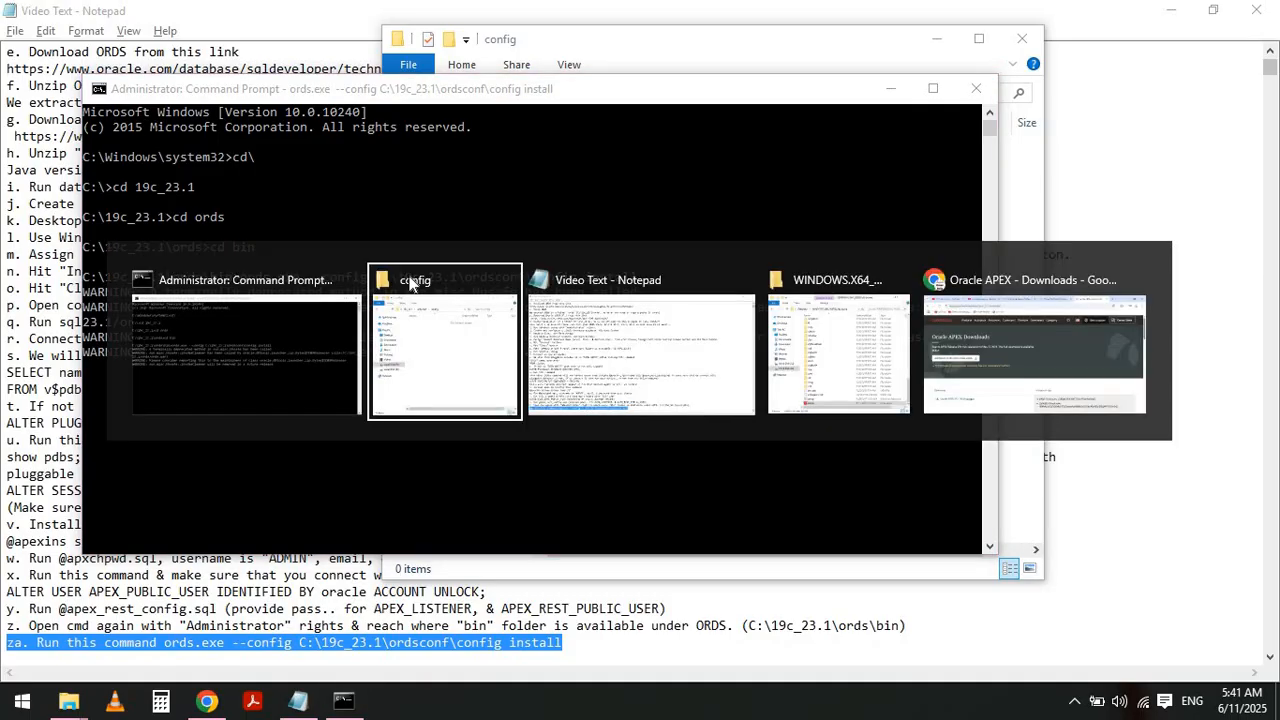
key(alt+Tab)
key(Home)
key(Down)
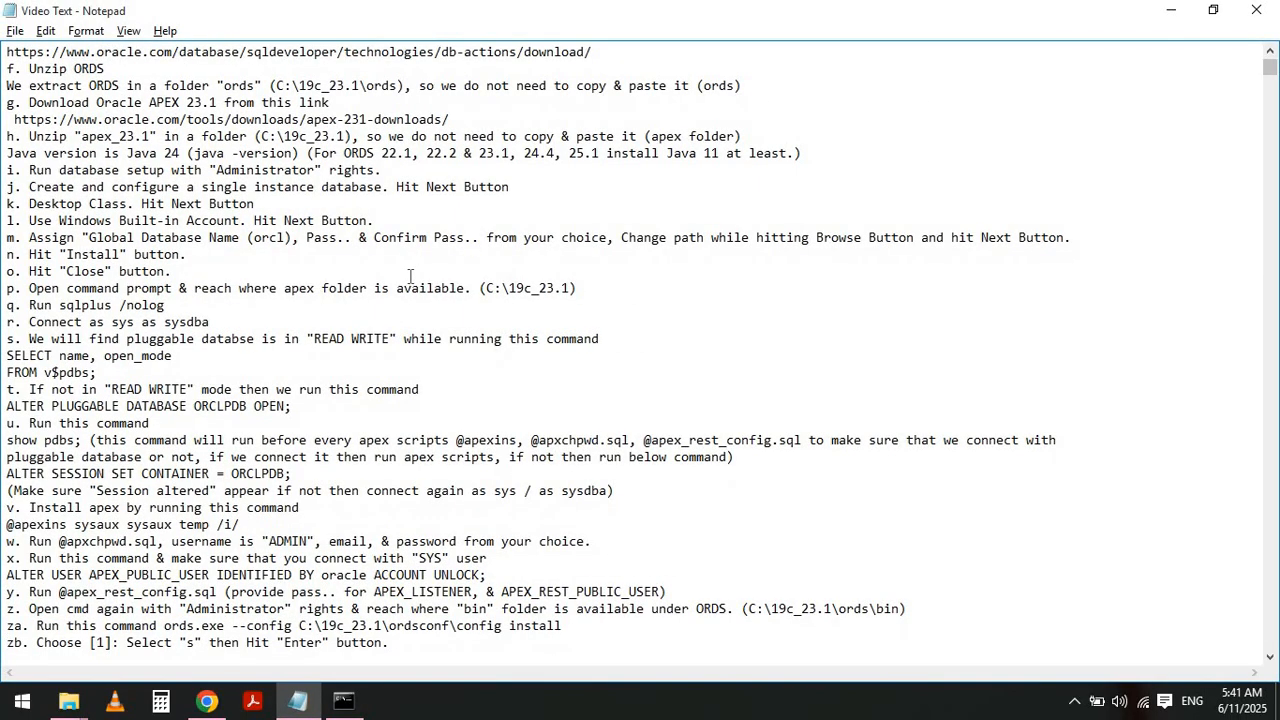
key(shift+End)
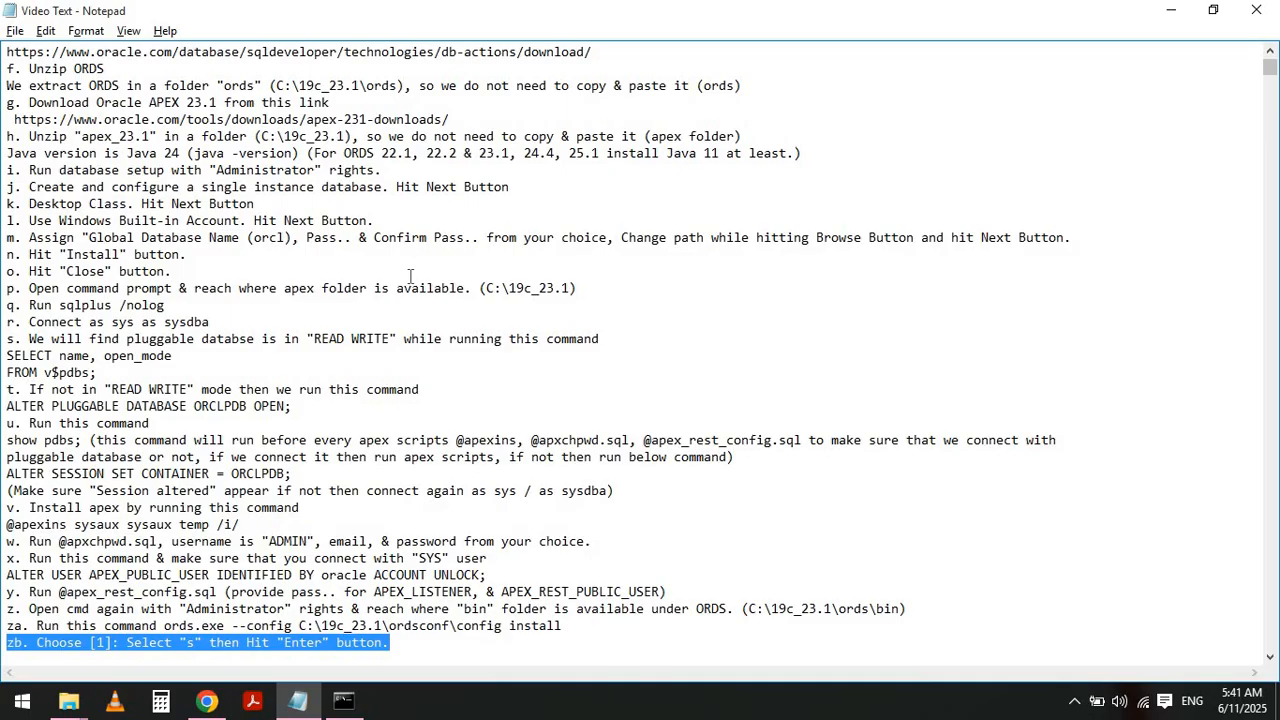
key(Home)
key(Down)
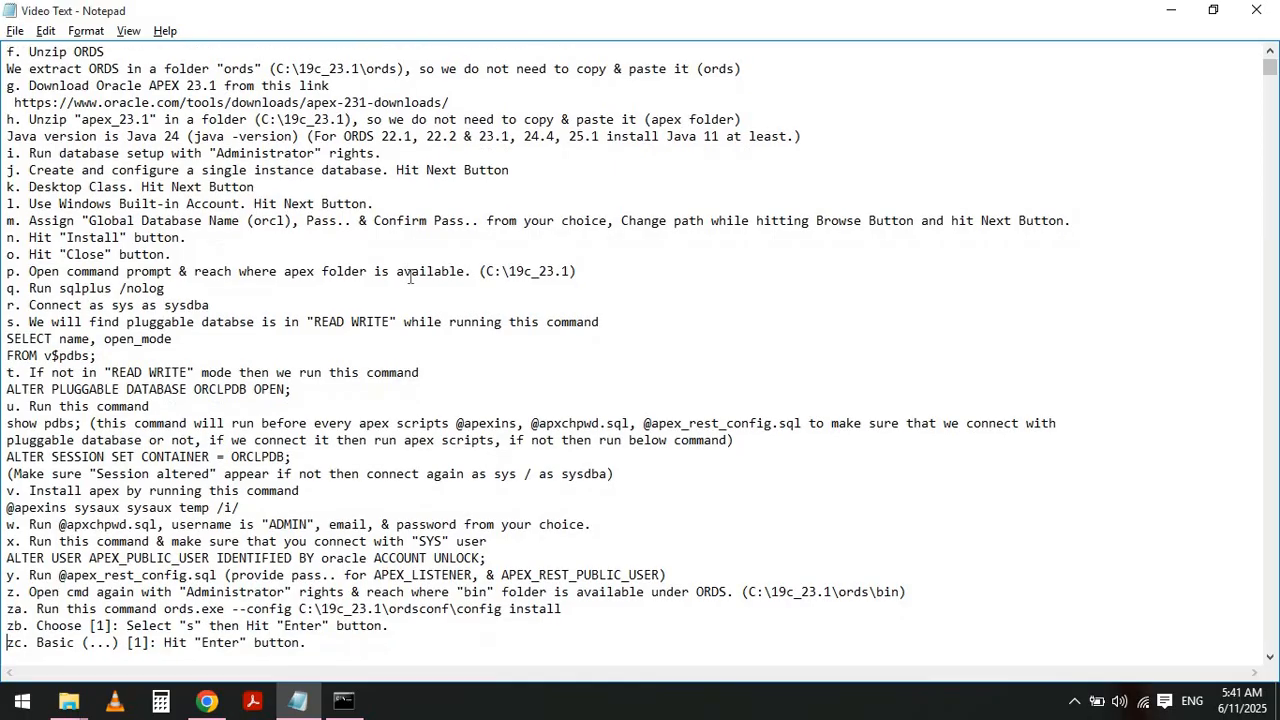
key(Tab)
key(alt+Tab)
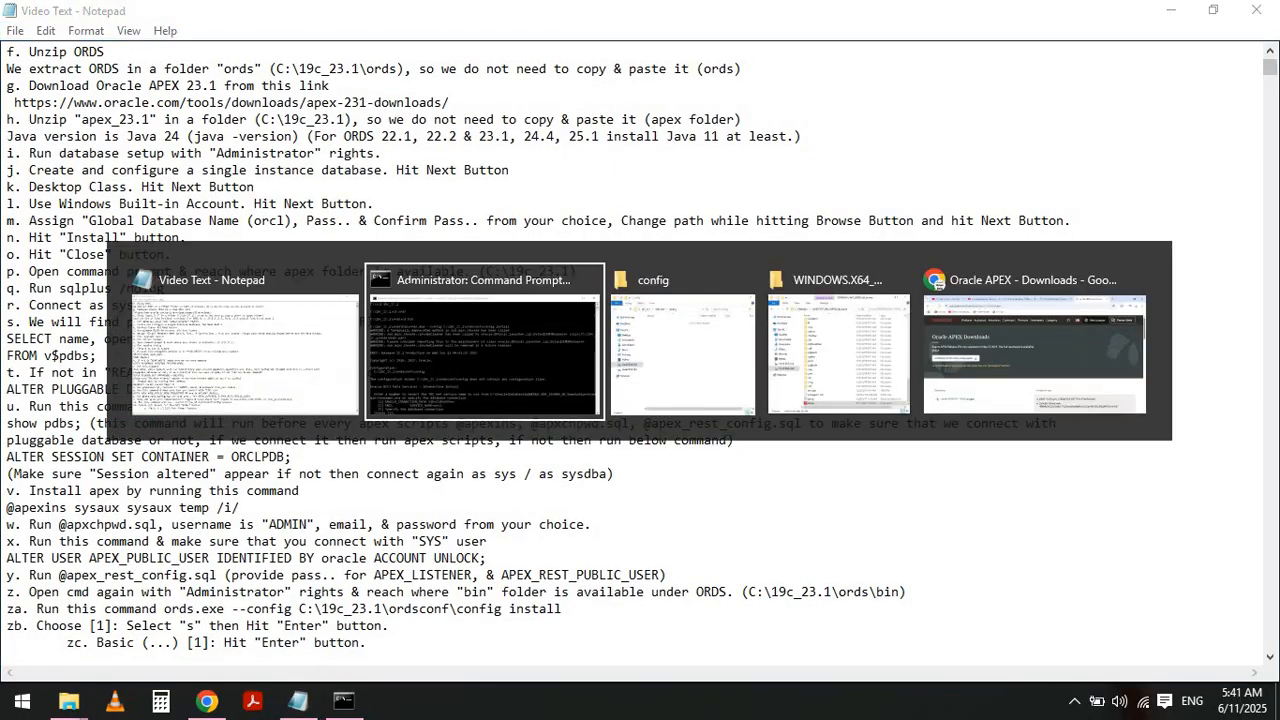
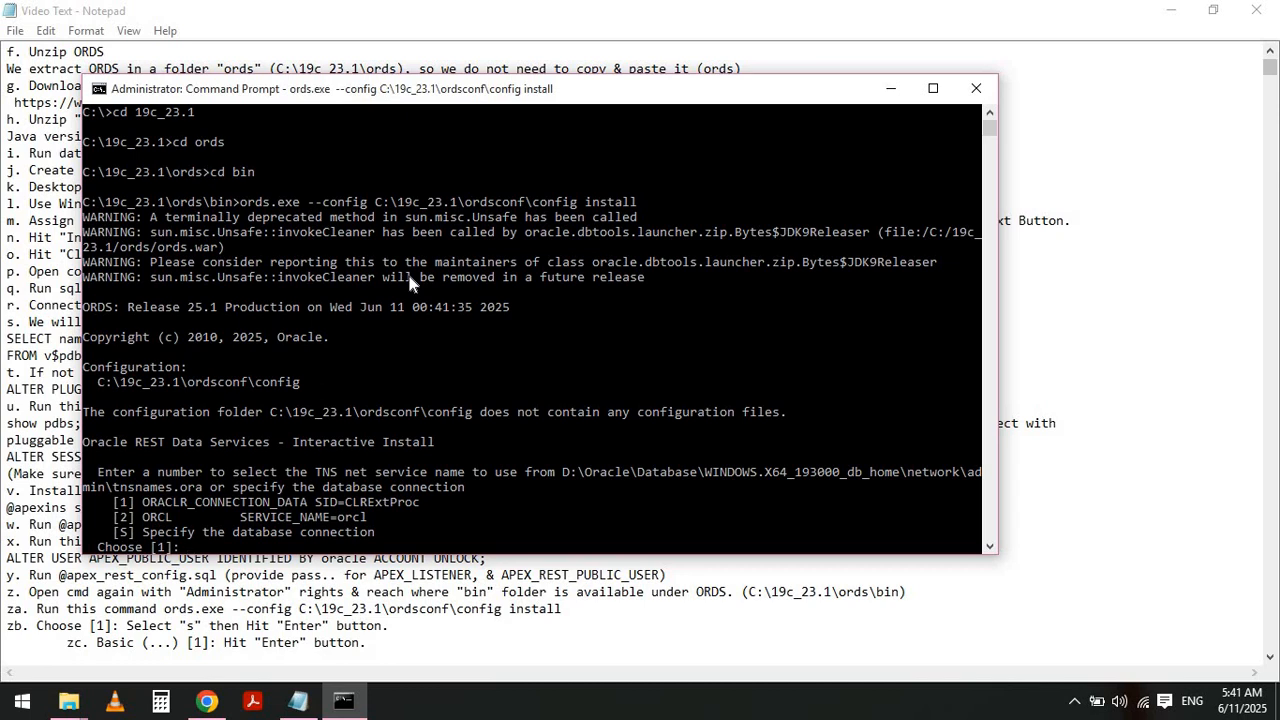
- Remove the indentation before note zc and highlight note zb in the notes file
key(alt+Tab)
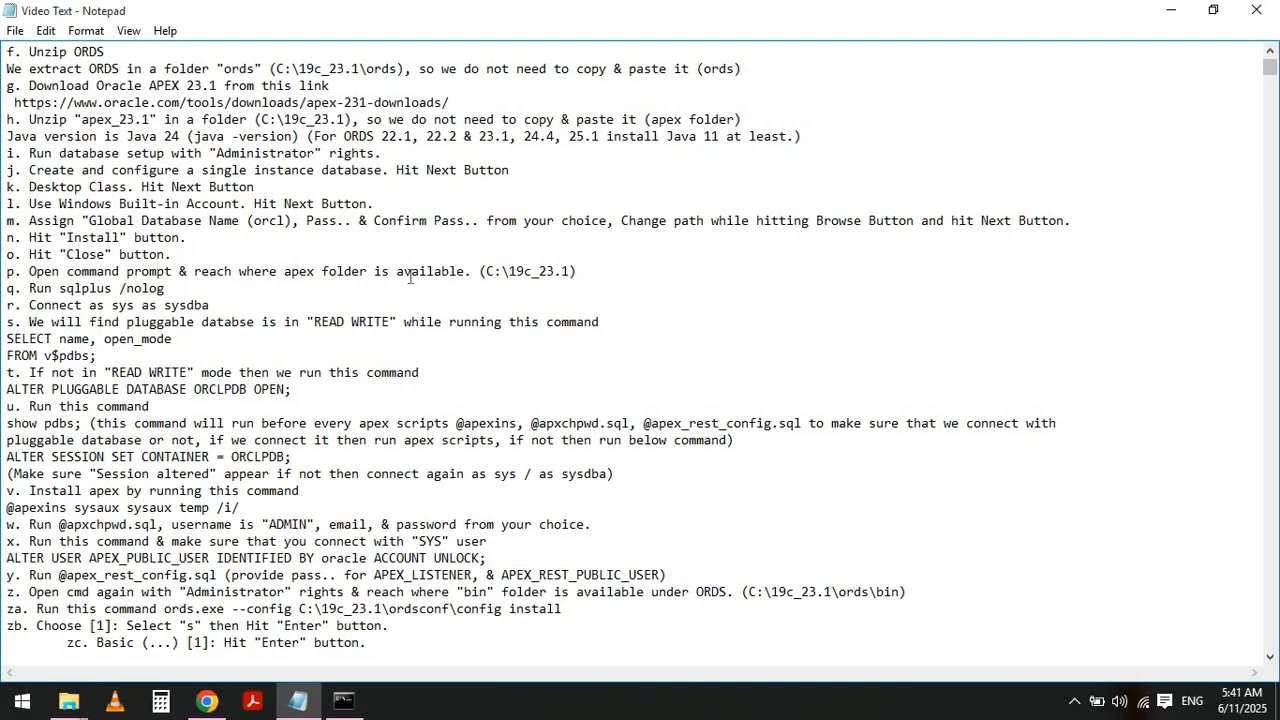
key(BackSpace)
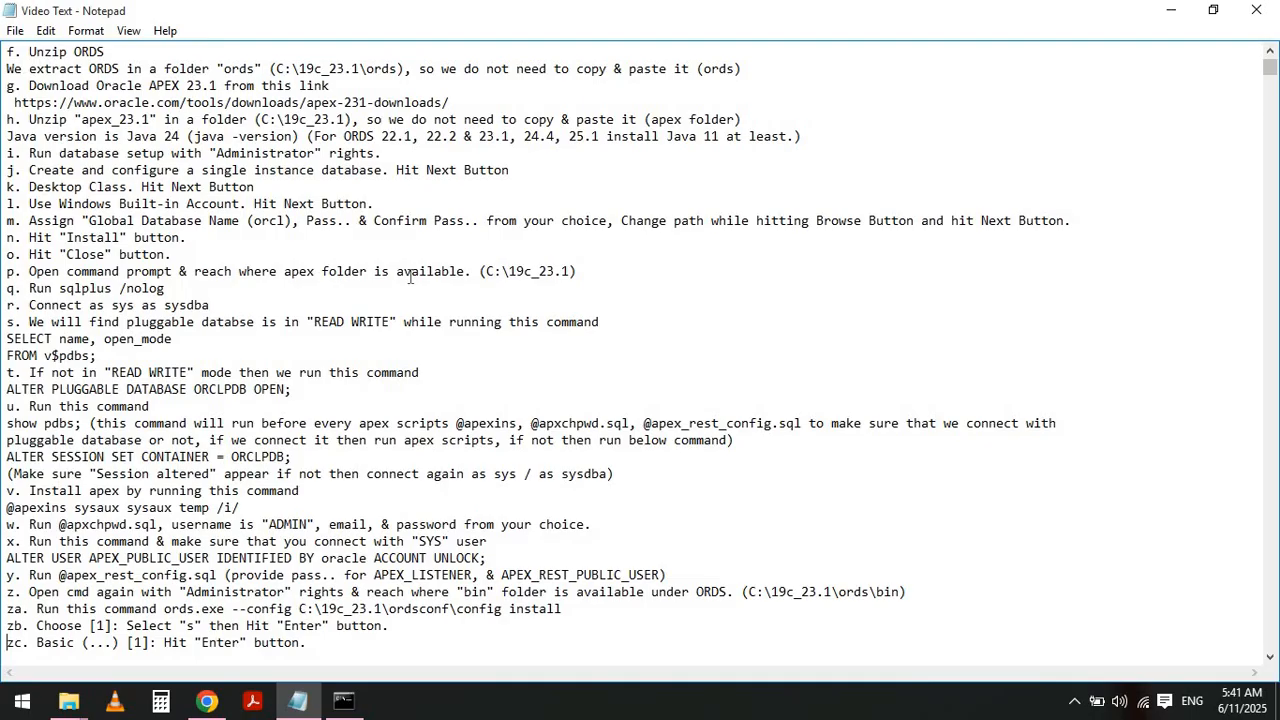
key(Up)
key(shift+End)
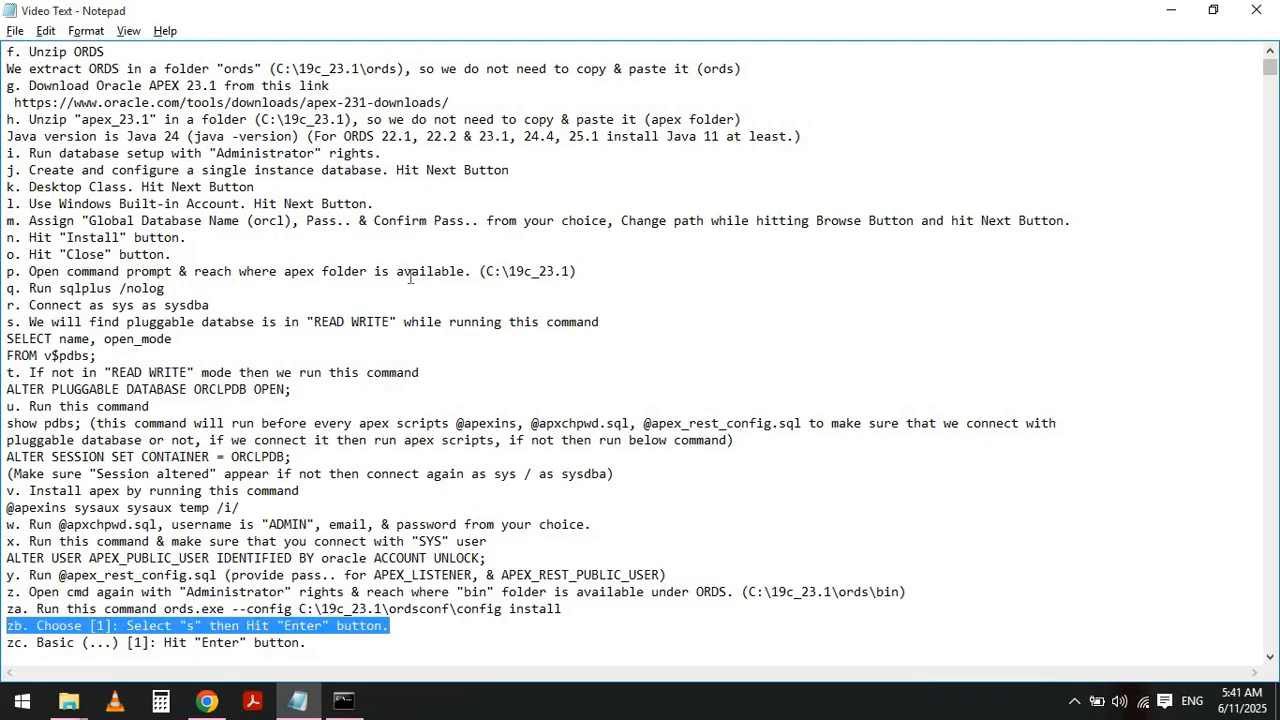
- Choose option s in the ORDS installer to specify the database connection manually
key(alt+Tab)
text(s)
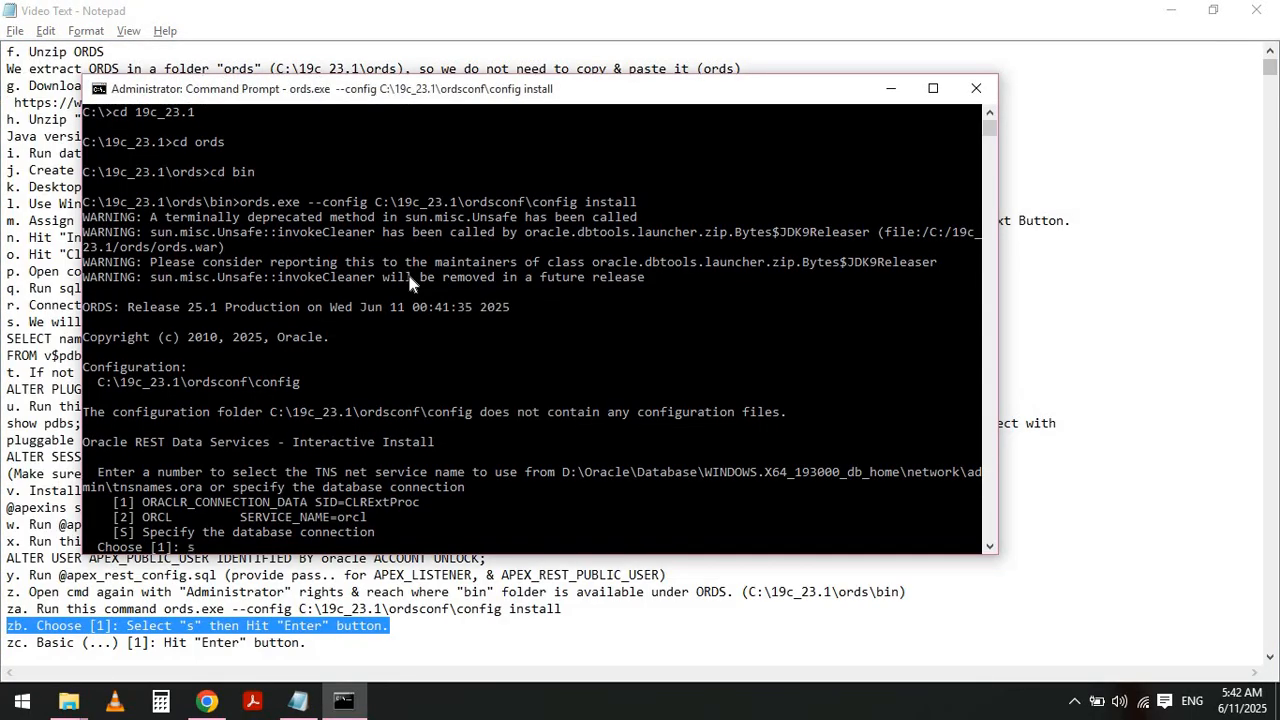
key(Return)
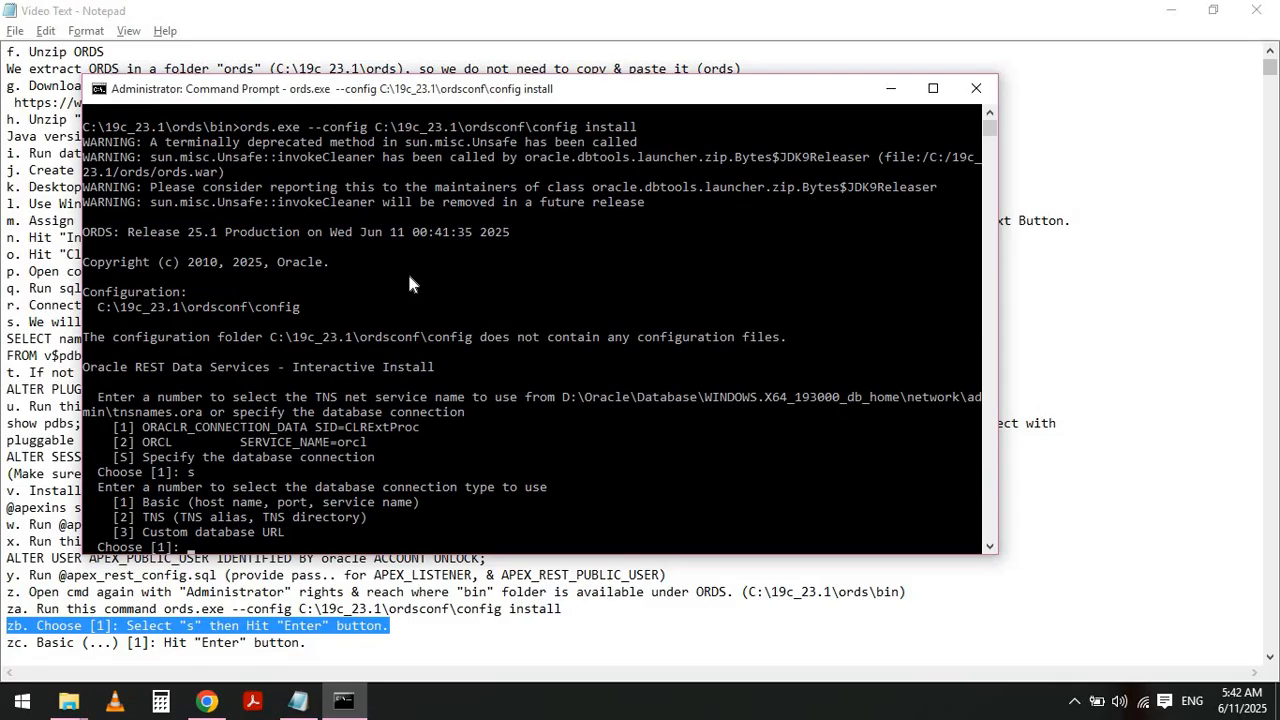
- Highlight note zc and accept the default Basic database connection type in the installer
key(alt+Tab)
key(Down)
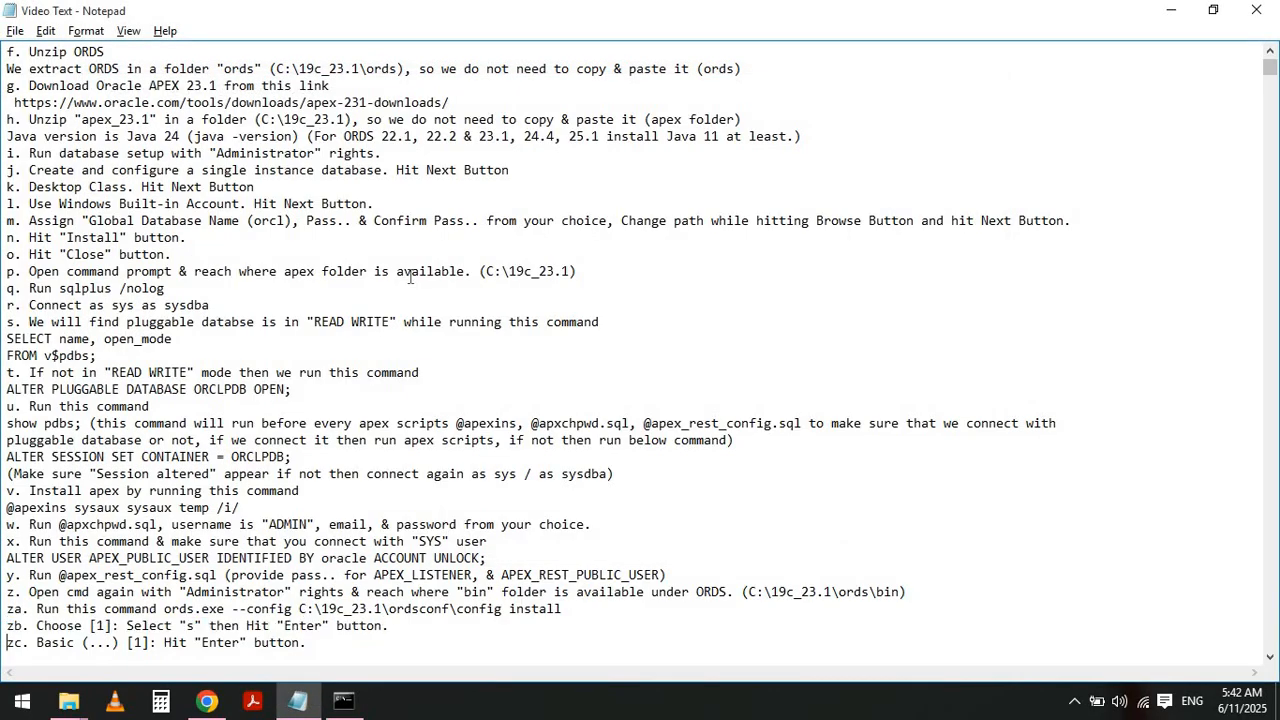
key(shift+End)
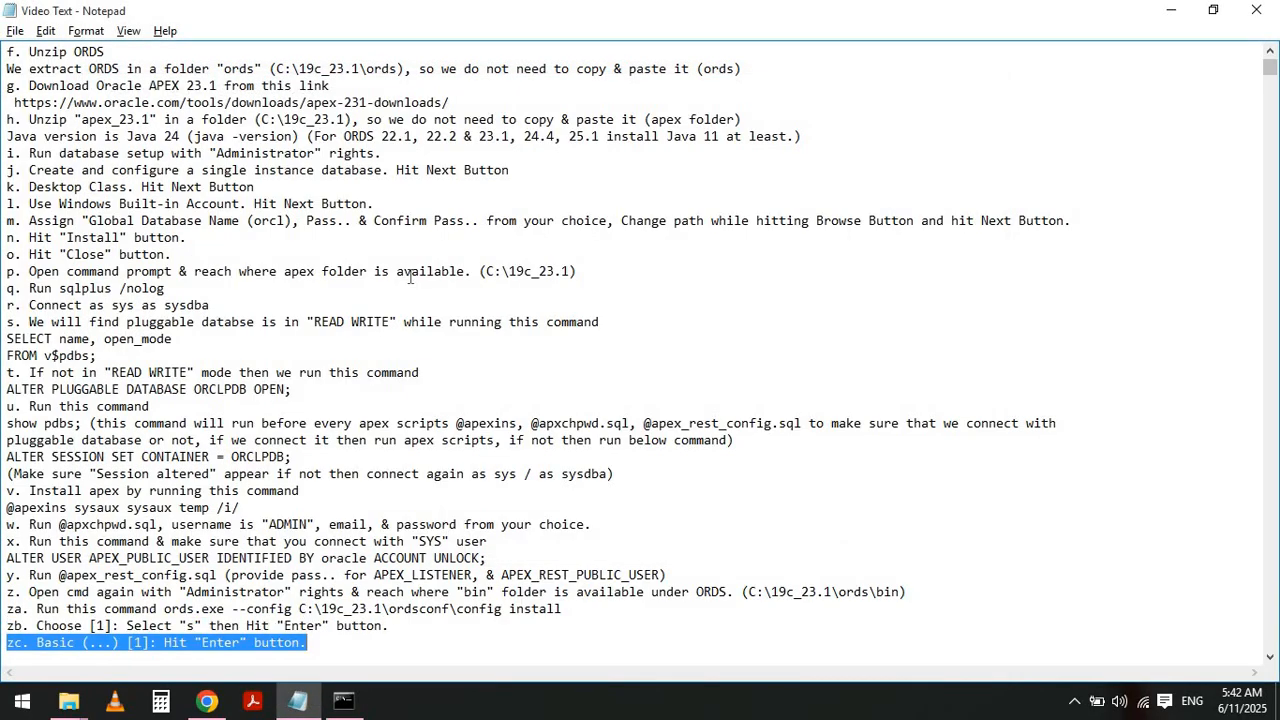
key(alt+Tab)
key(Return)
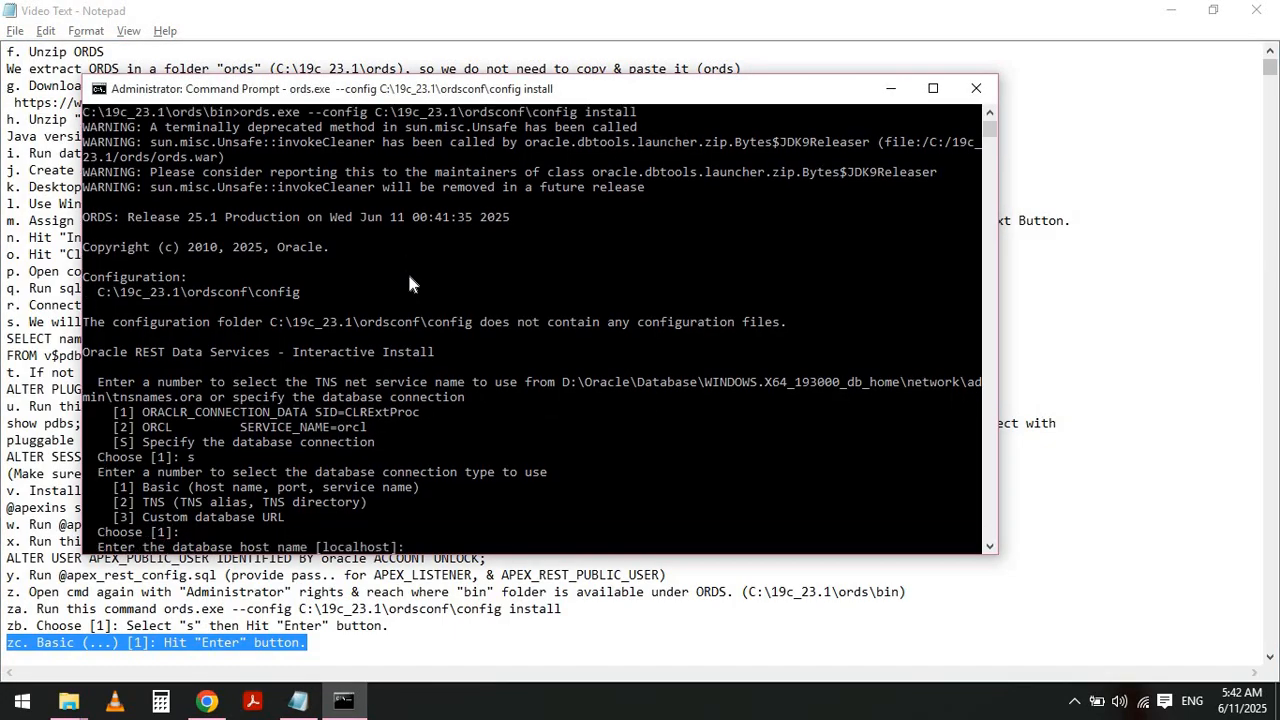
- Highlight note zd and accept the default localhost database host name
key(alt+Tab)
key(Left)
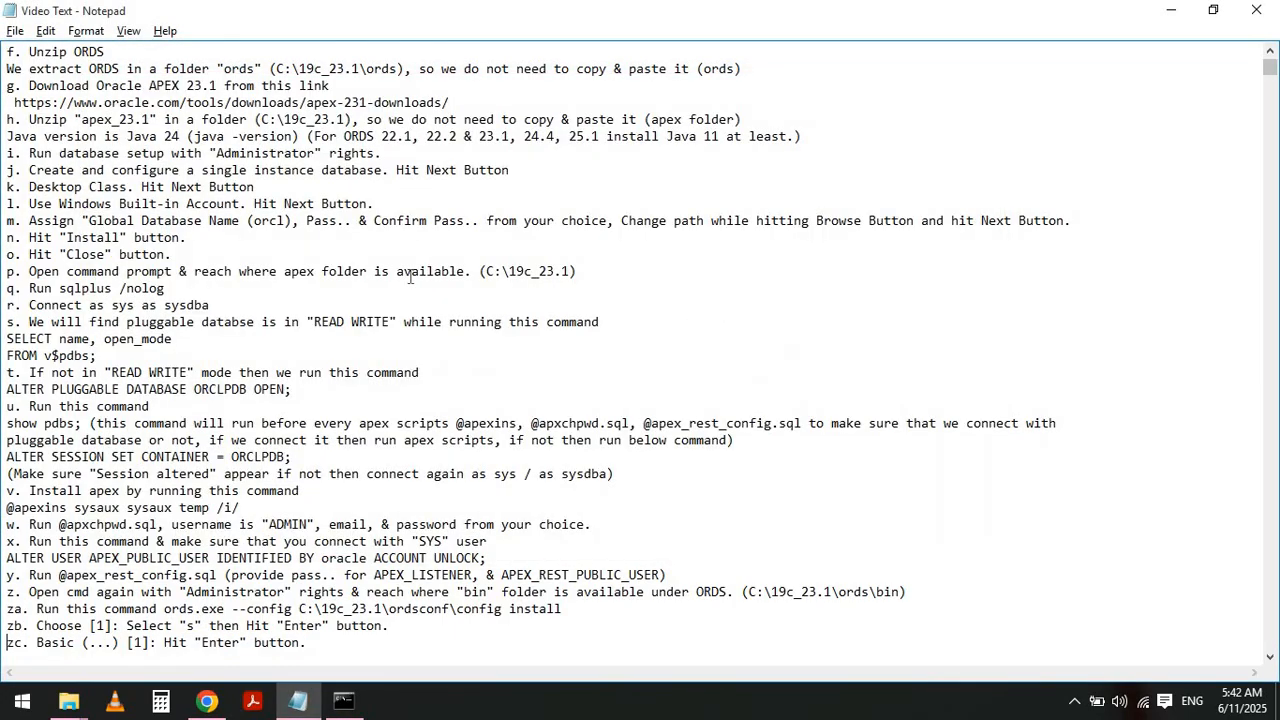
key(Down)
key(shift+End)
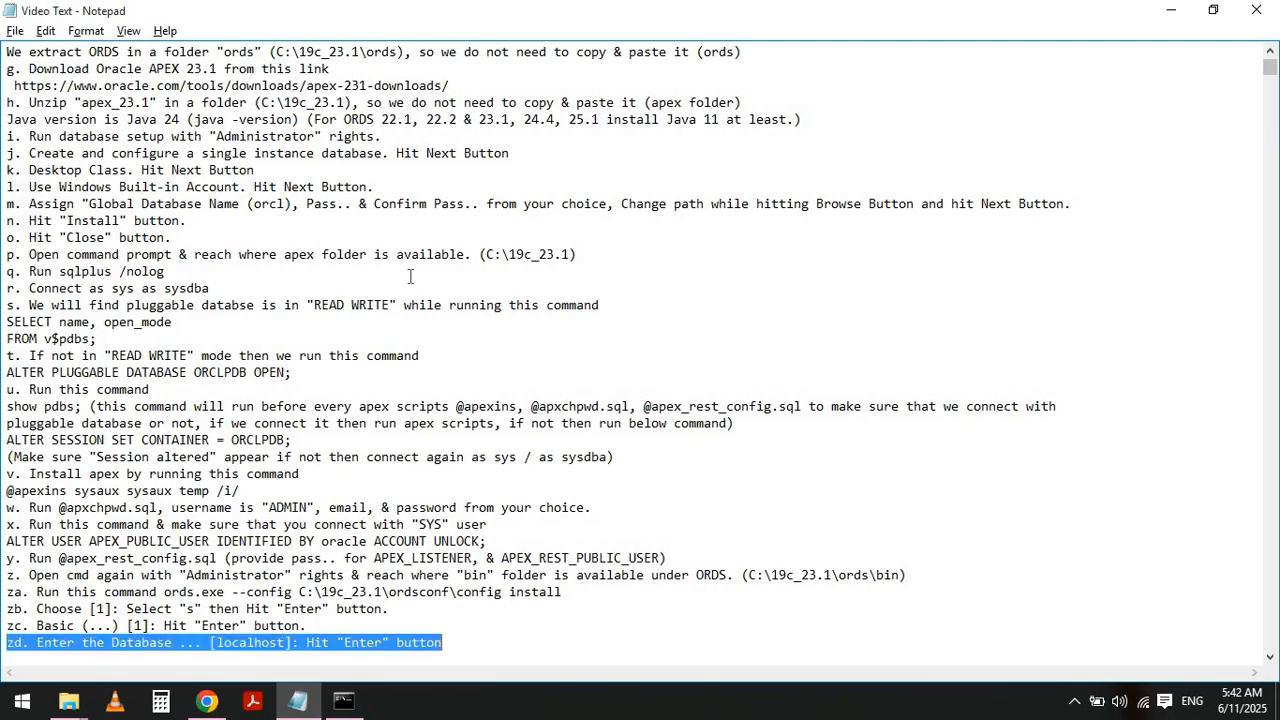
key(alt+Tab)
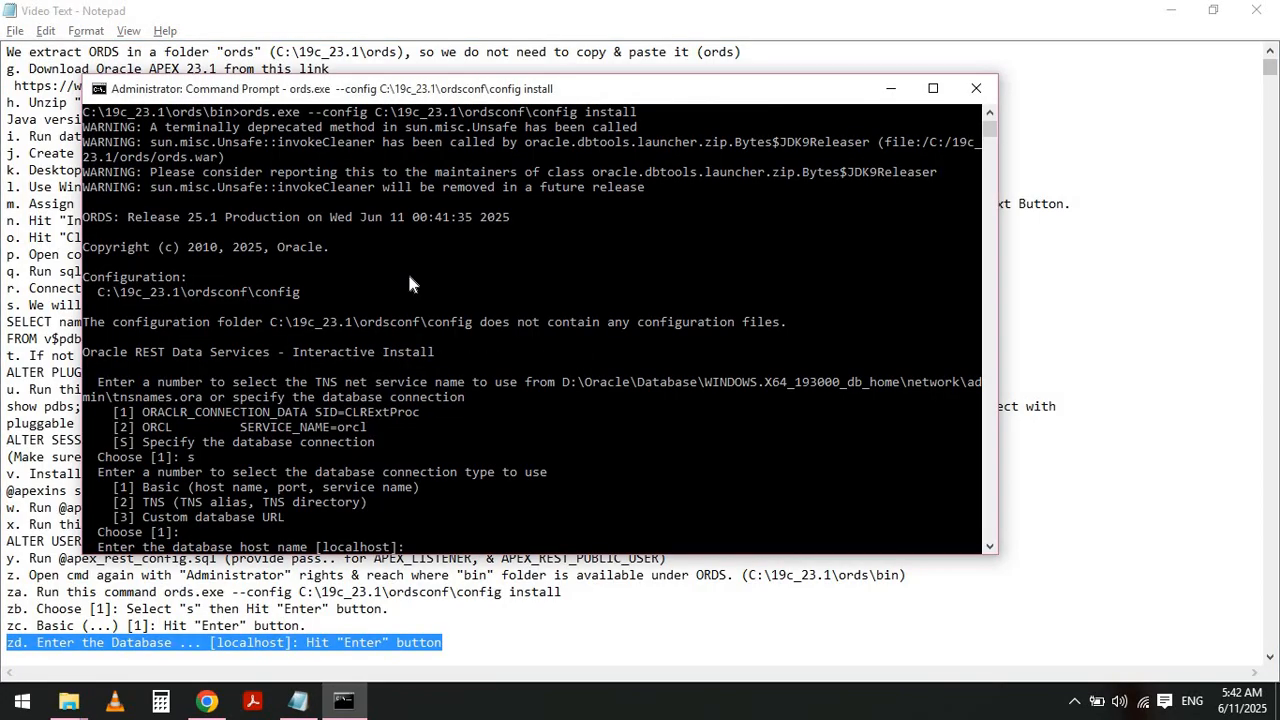
key(Return)
- Highlight note ze and accept the default database listen port 1521
key(alt+Tab)
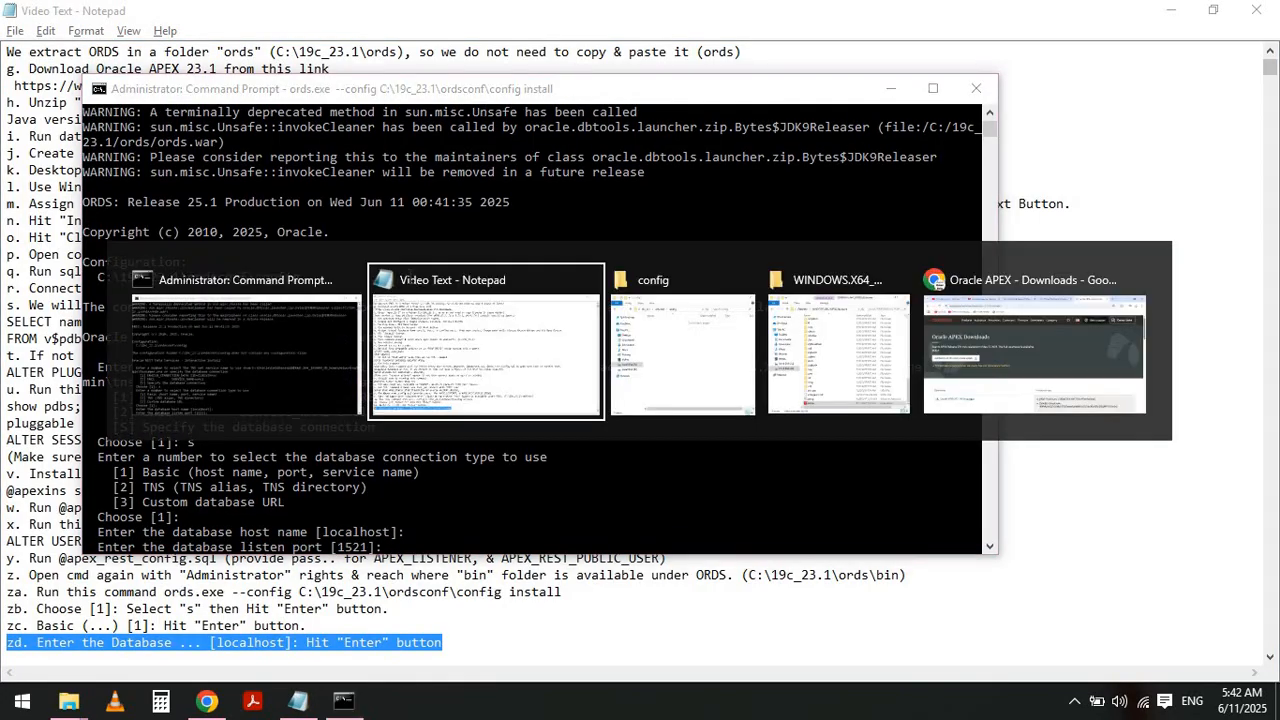
key(Left)
key(Down)
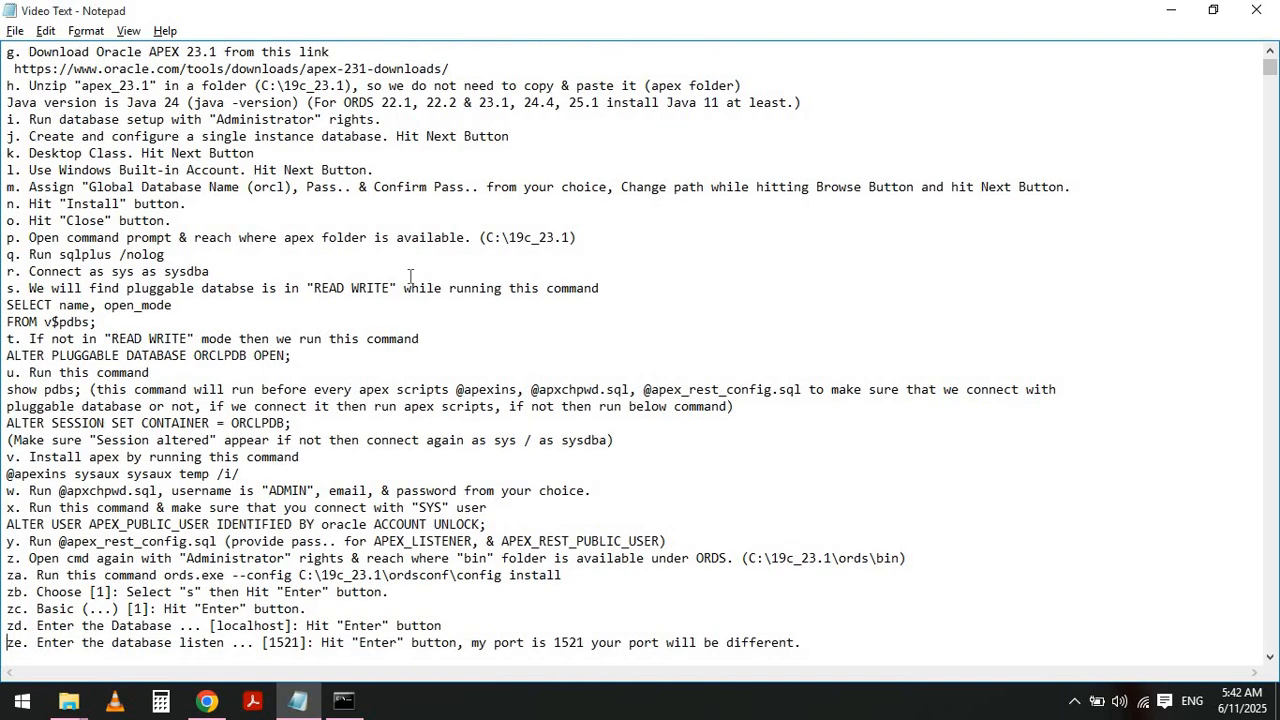
key(shift+End)
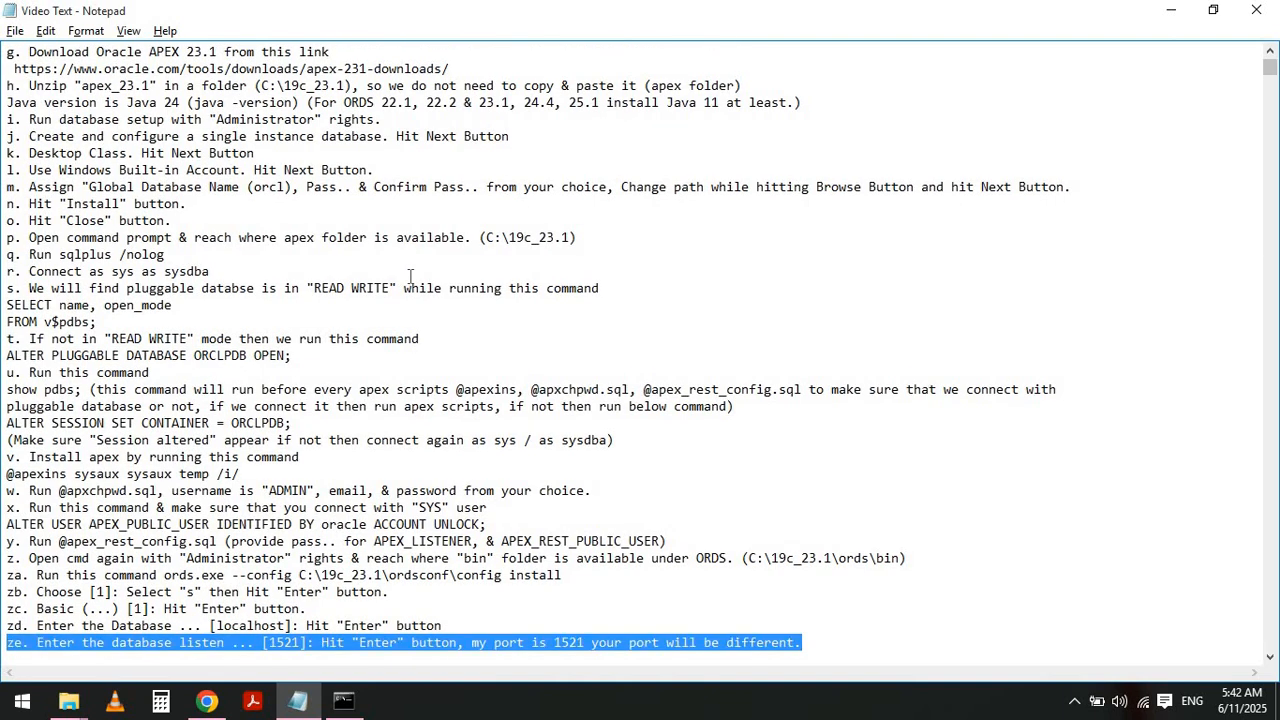
key(alt+Tab)
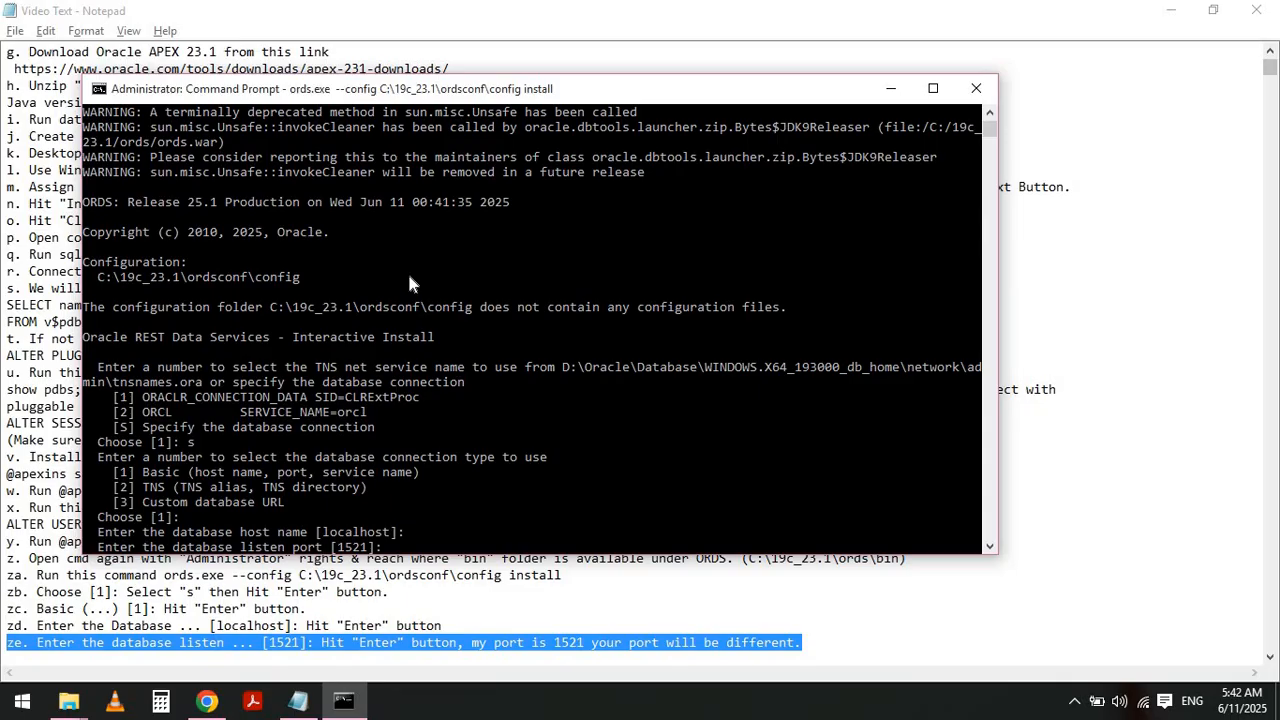
key(Return)
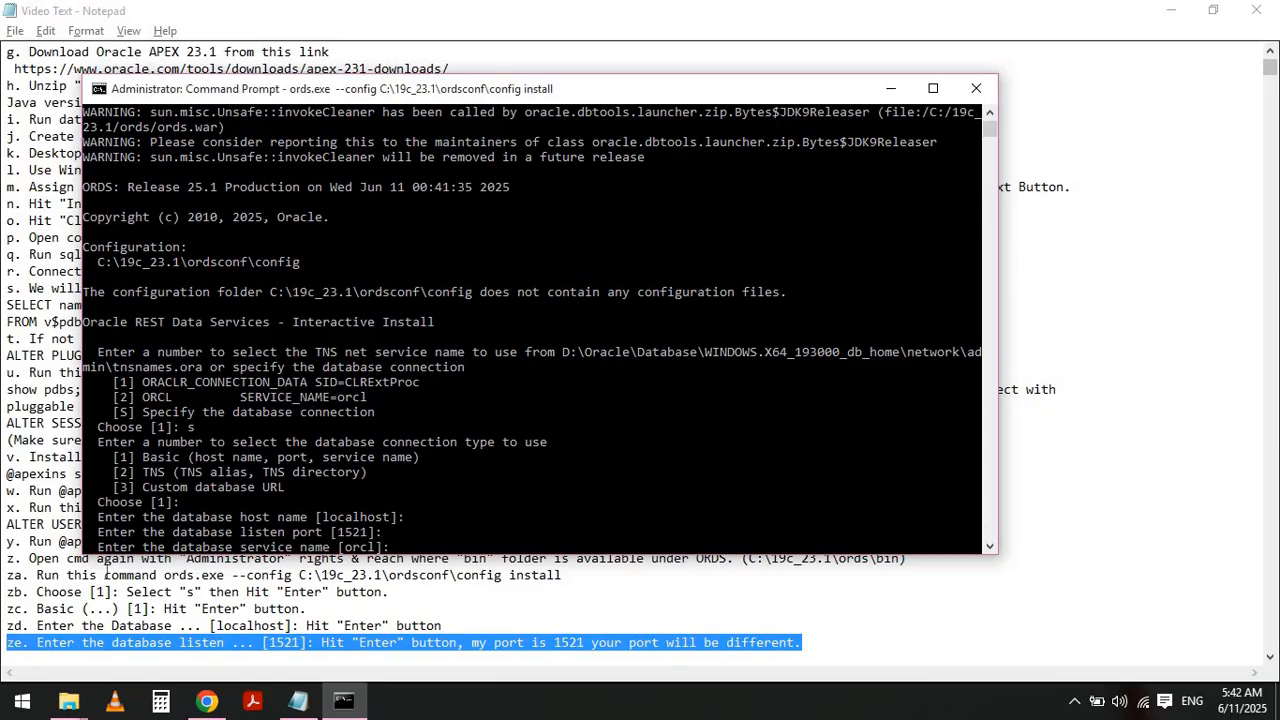
- Open Oracle Net Manager, inspect the orcl service naming entry's host and port settings, and close it
click(22, 701)
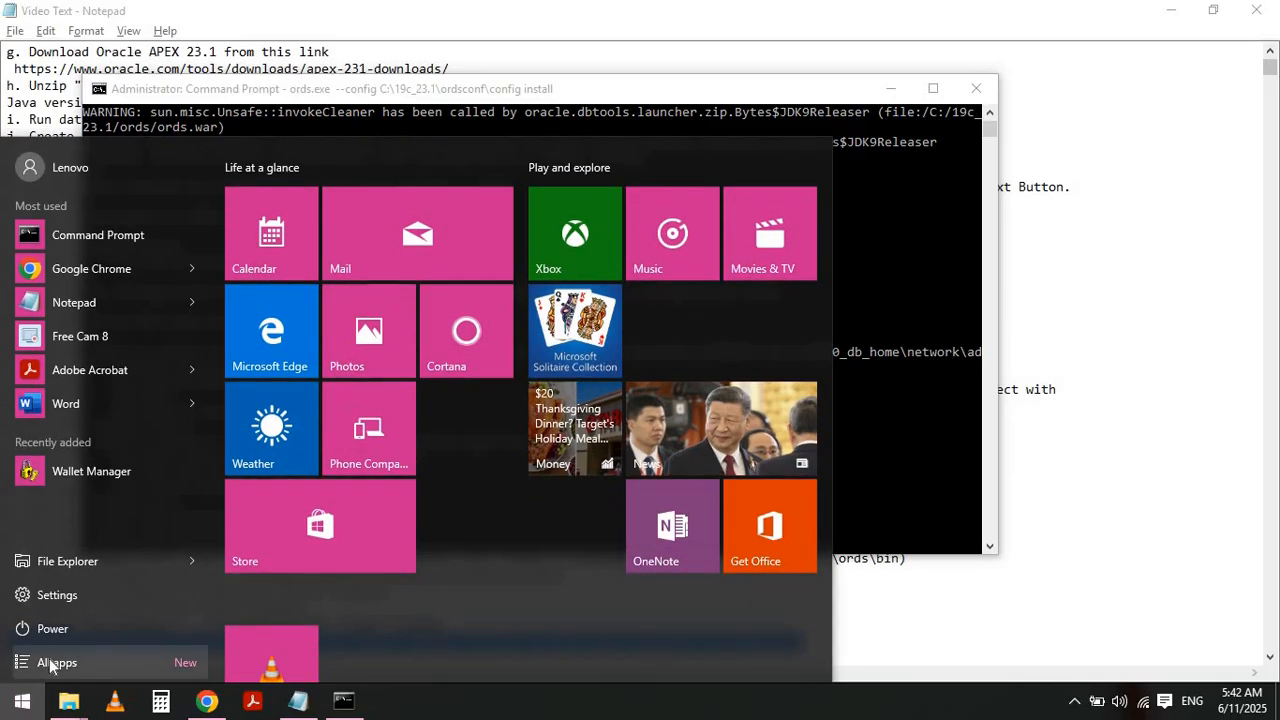
click(49, 660)
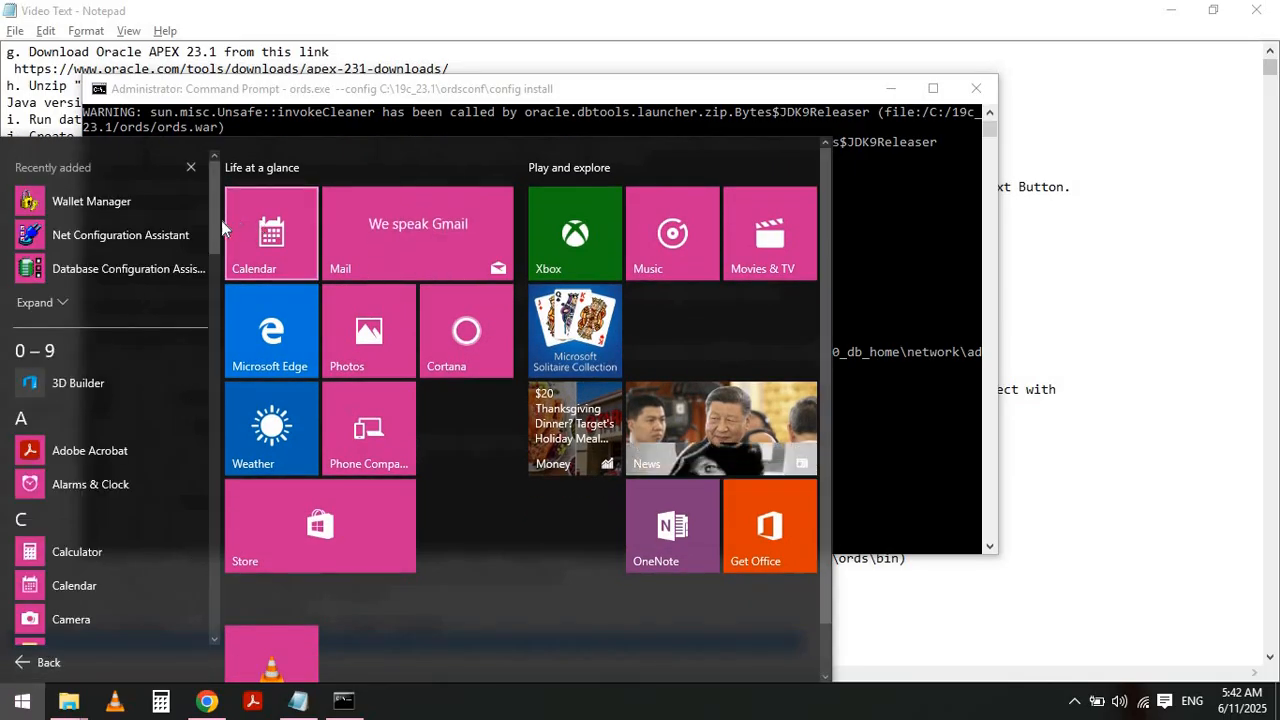
drag(217, 220, 238, 497)
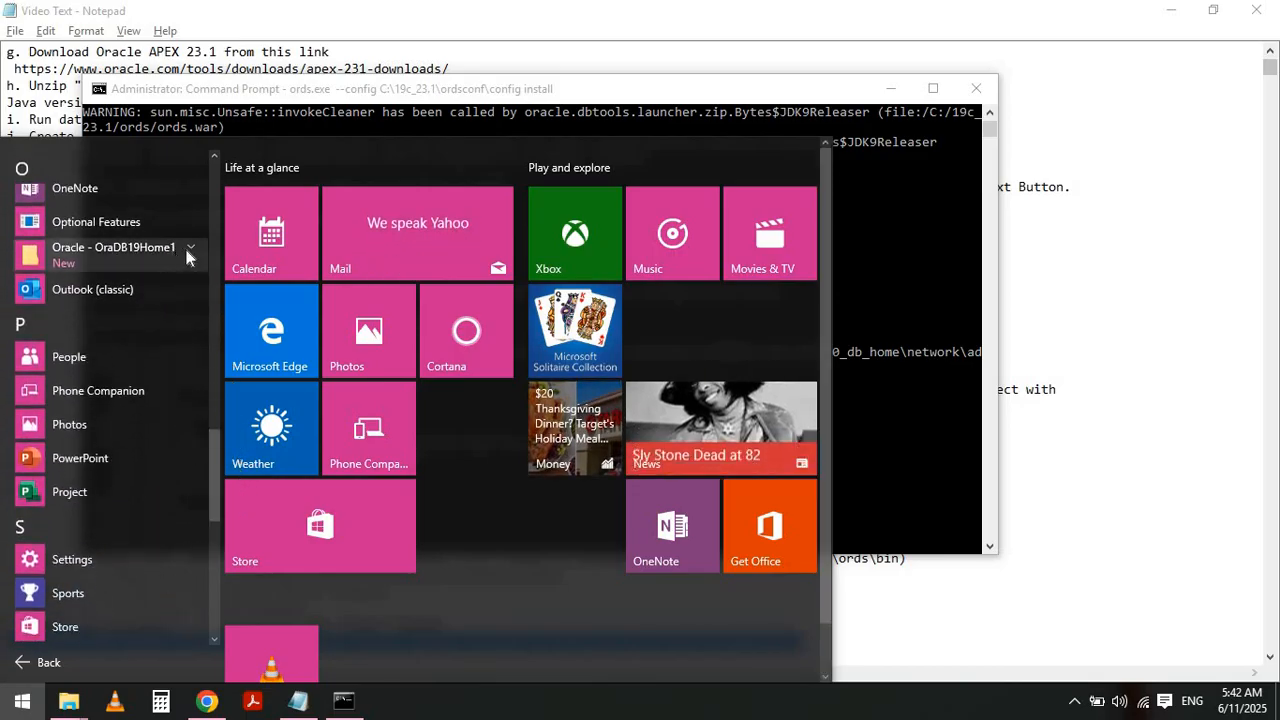
click(189, 248)
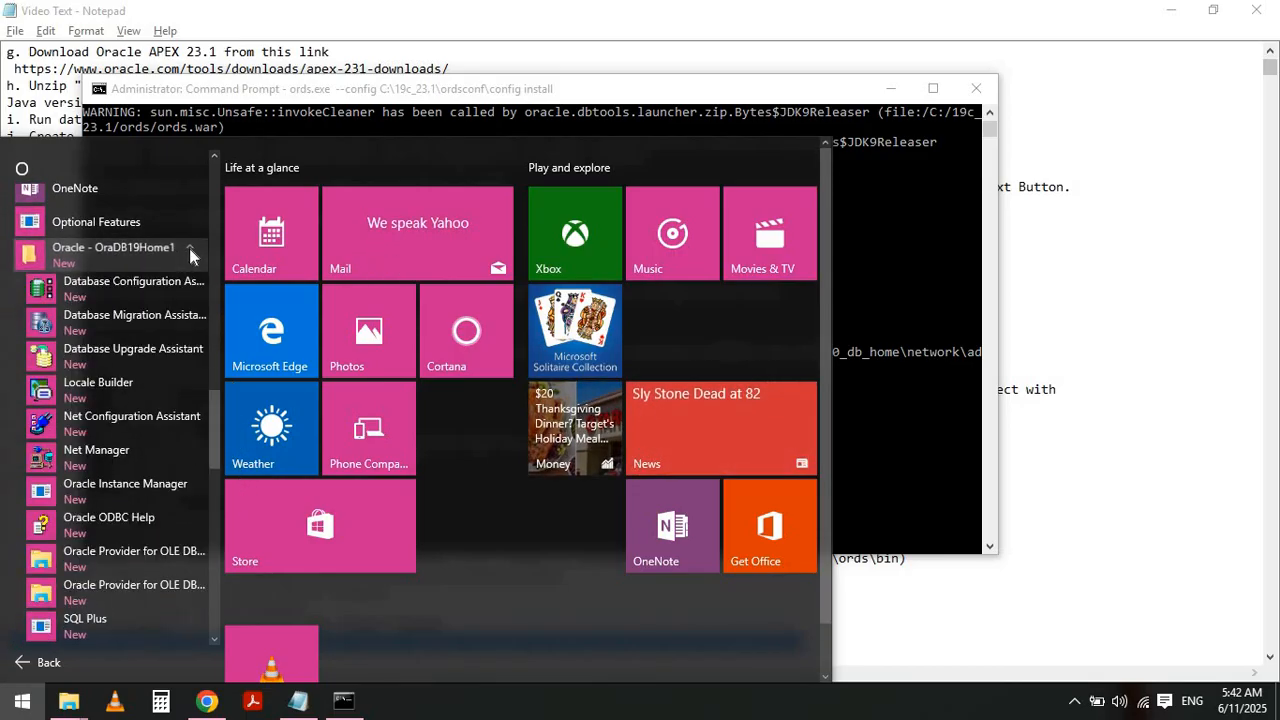
click(118, 448)
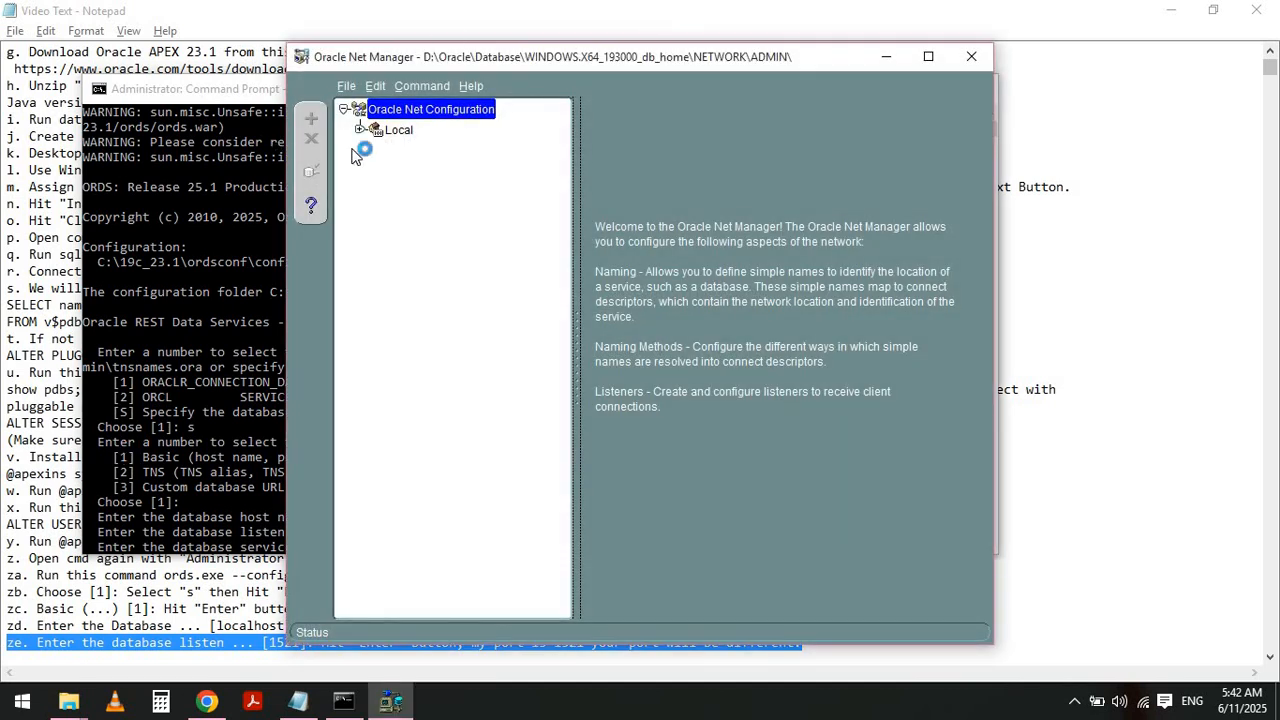
click(359, 131)
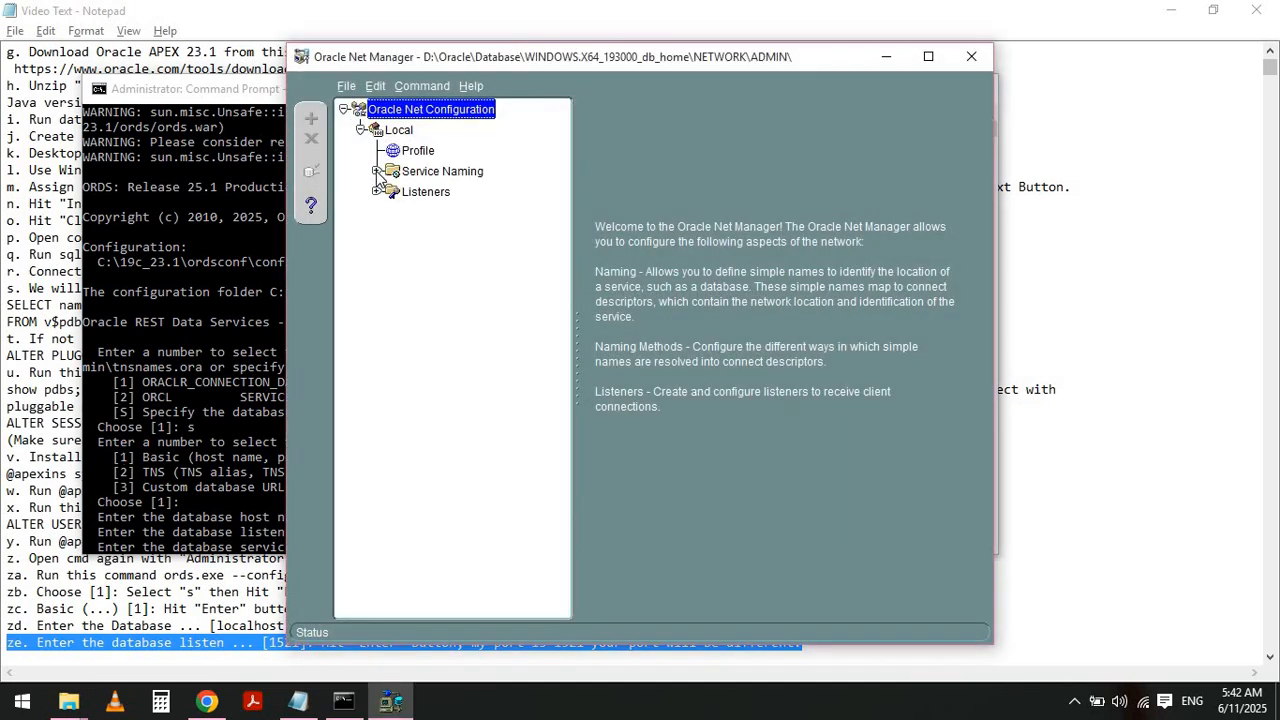
click(377, 171)
click(428, 212)
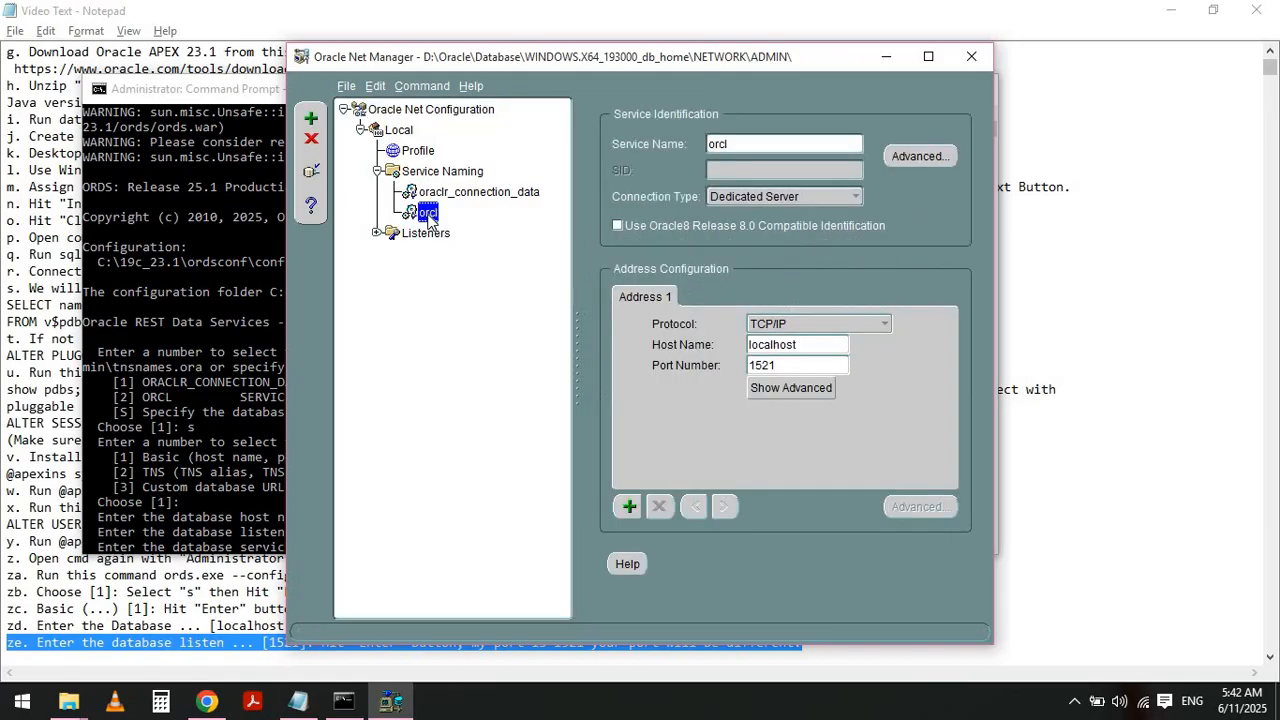
double_click(790, 361)
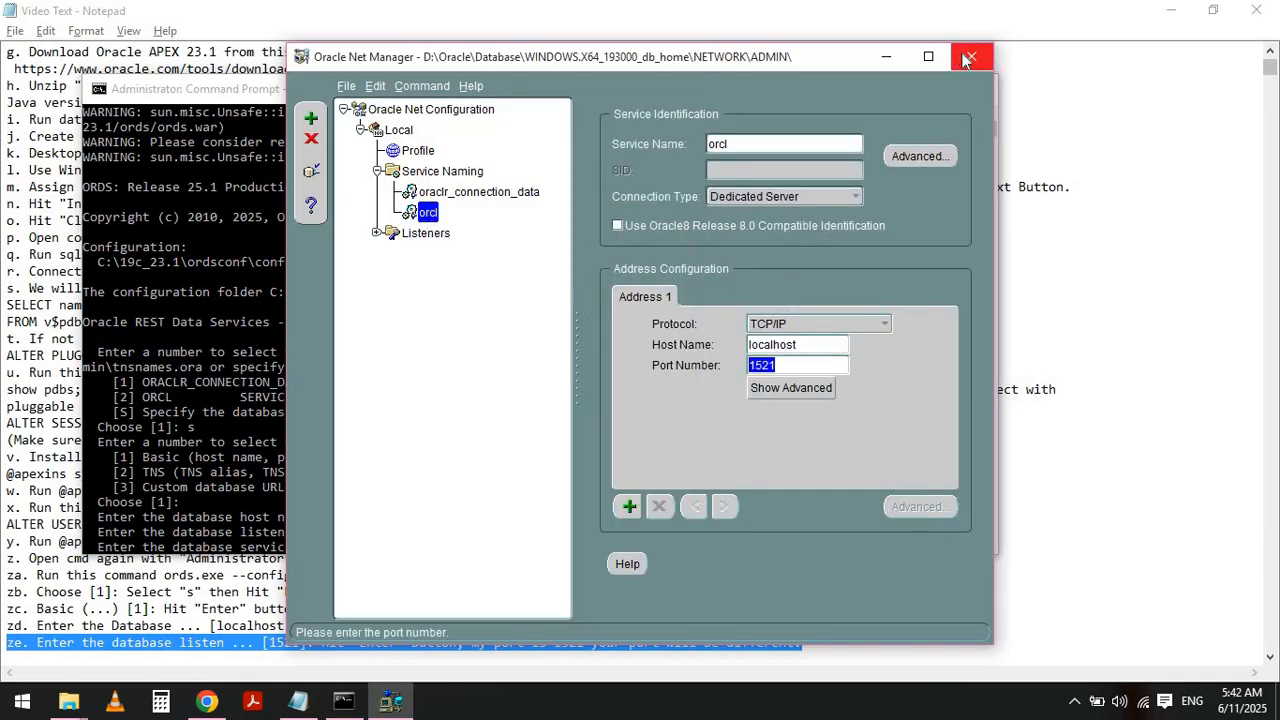
click(969, 55)
- Highlight note zf about providing ORCLPDB as the database service name
key(alt+Tab)
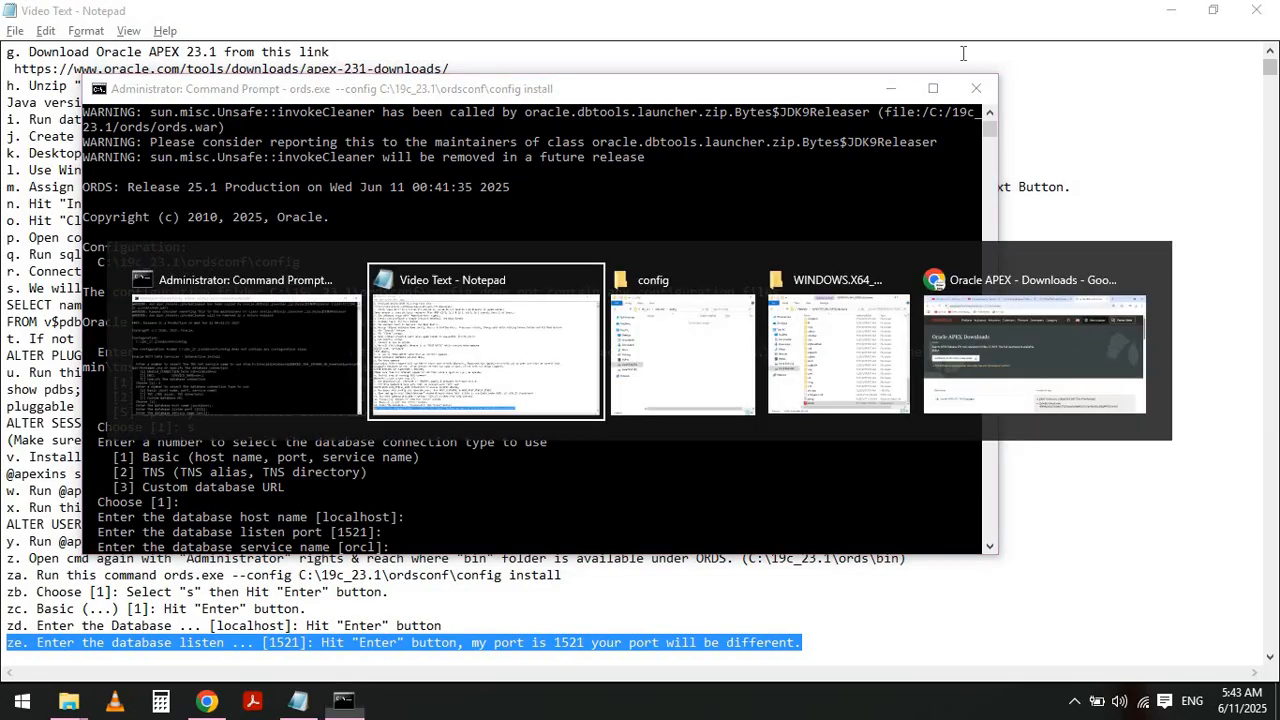
key(Left)
key(Down)
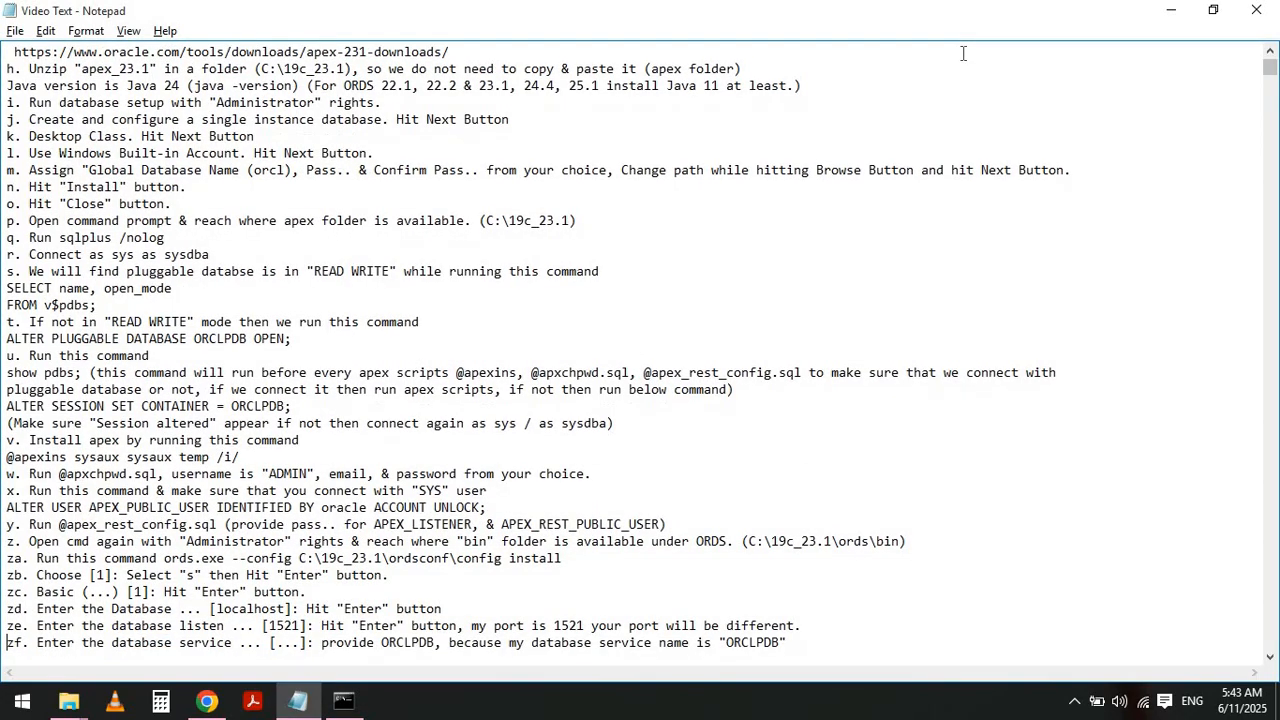
key(shift+End)
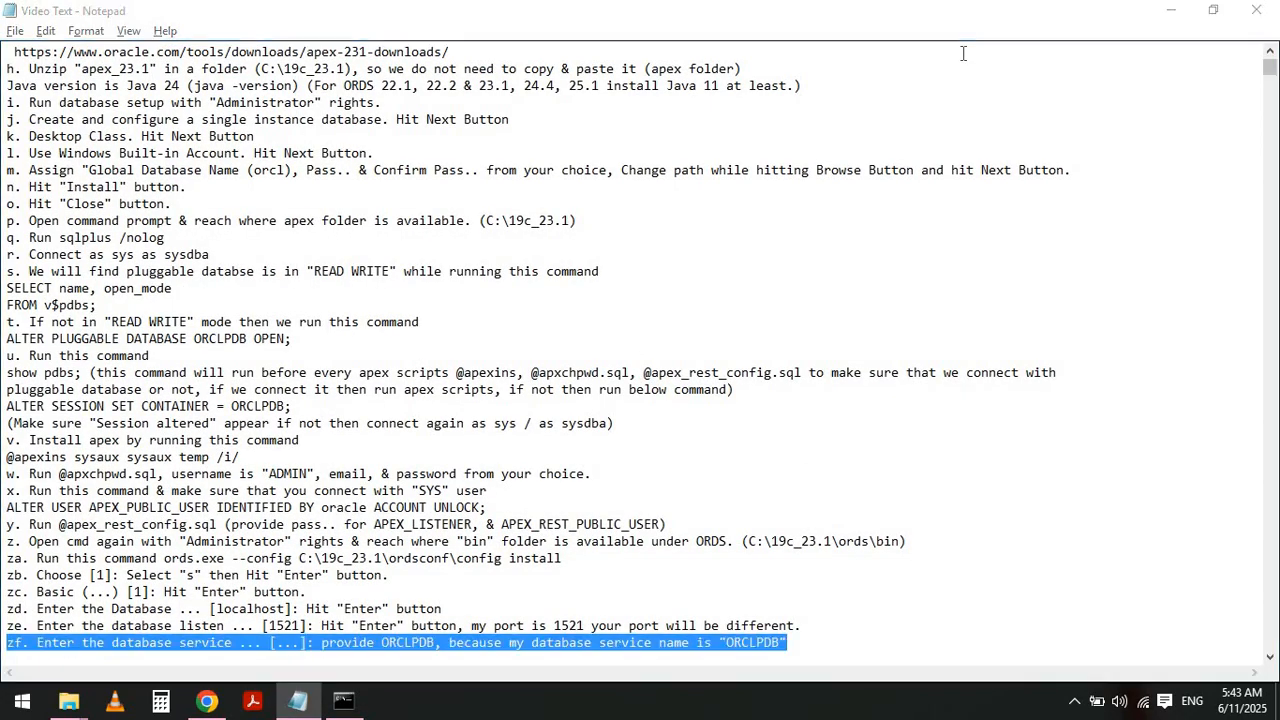
- Enter ORCLPDB as the database service name in the installer
key(alt+Tab)
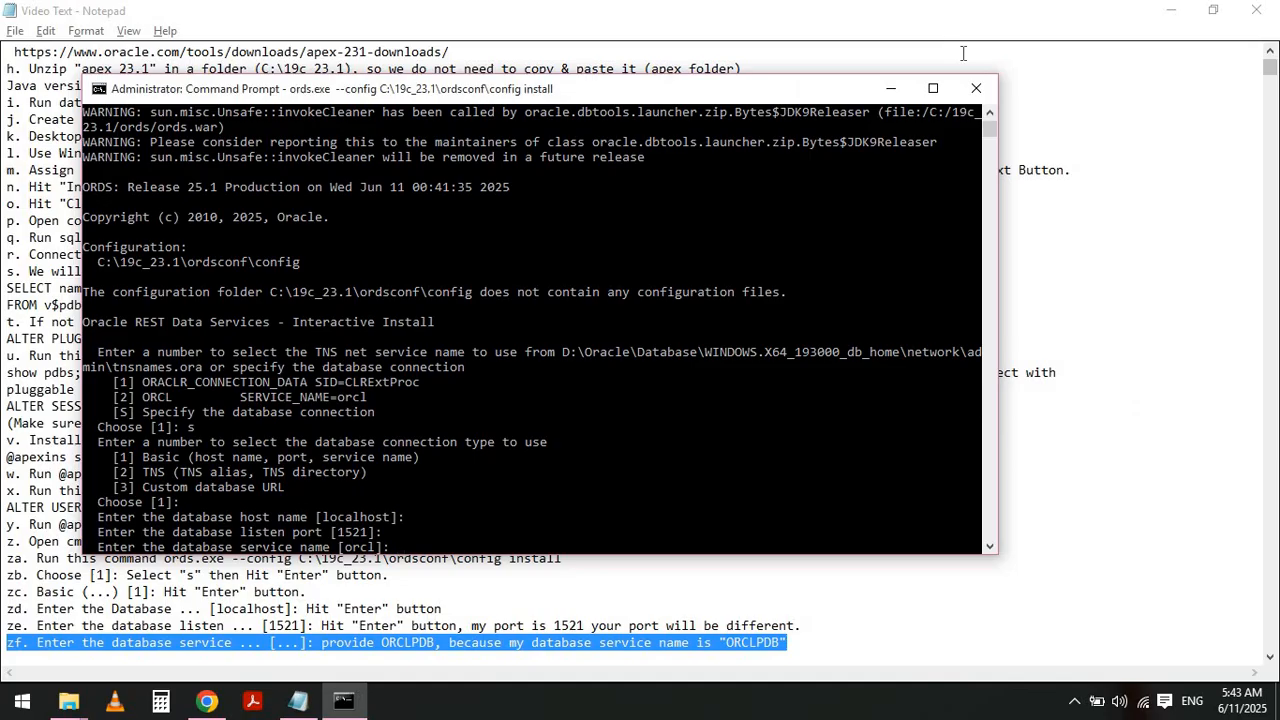
text(ORCLPDB)
key(Return)
- Highlight note zg about entering the administrator username and password
key(alt+Tab)
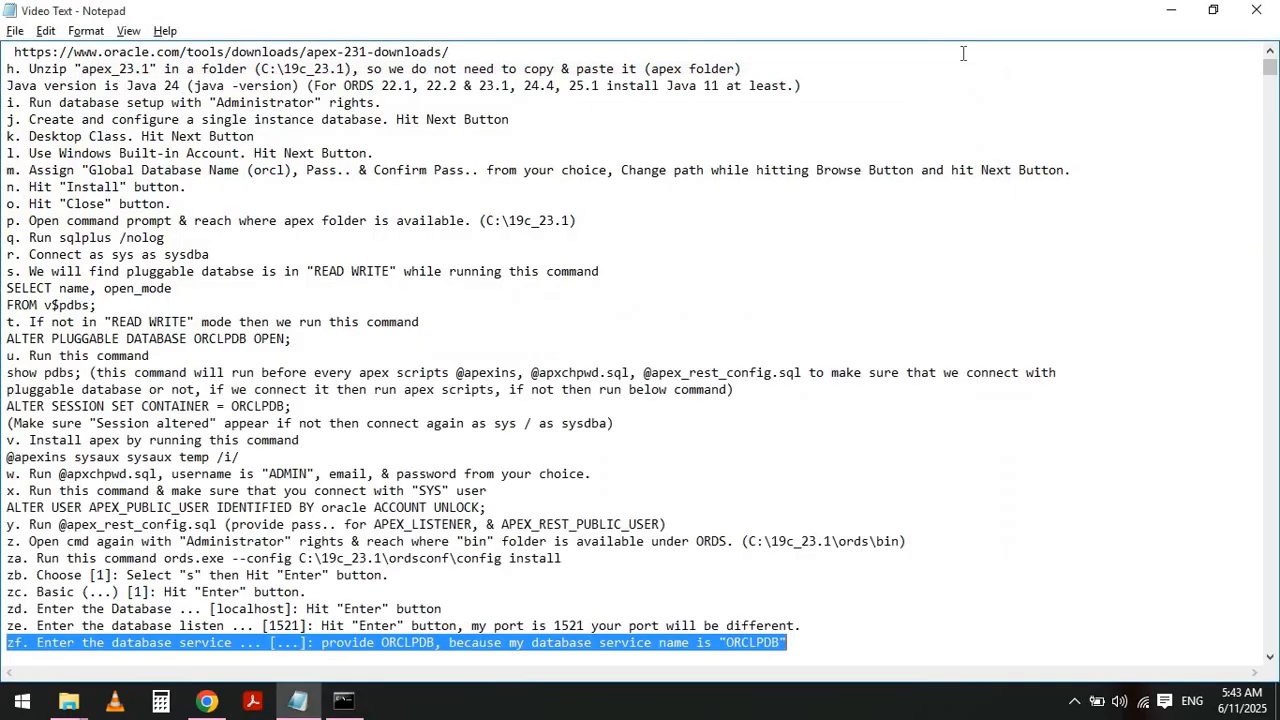
key(Left)
key(Down)
key(shift+End)
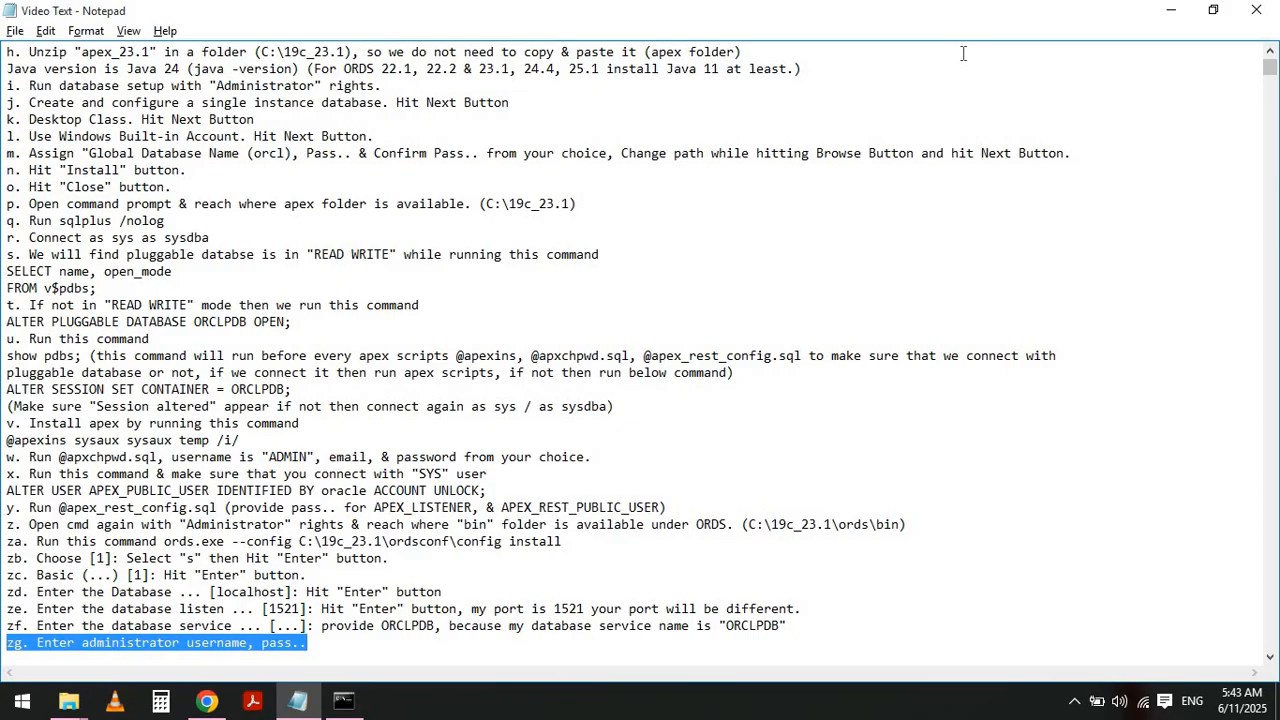
- Enter sys as the administrator username in the installer
key(alt+Tab)
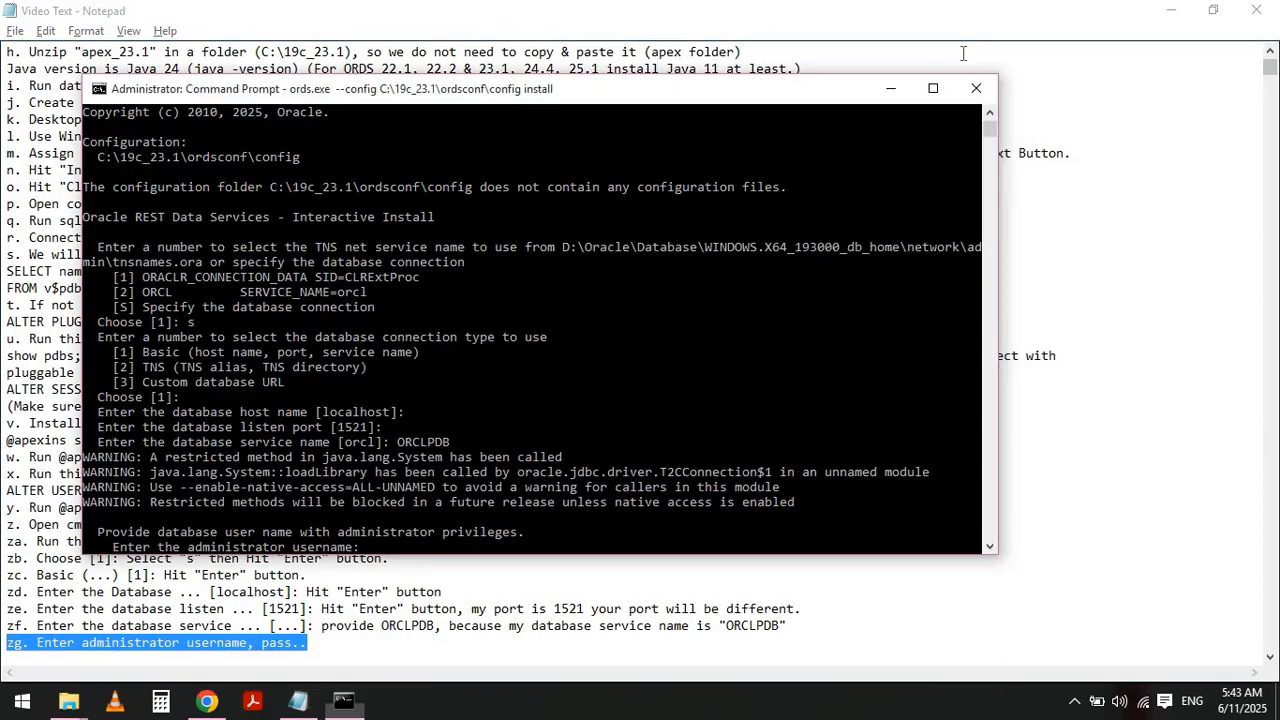
text(sys)
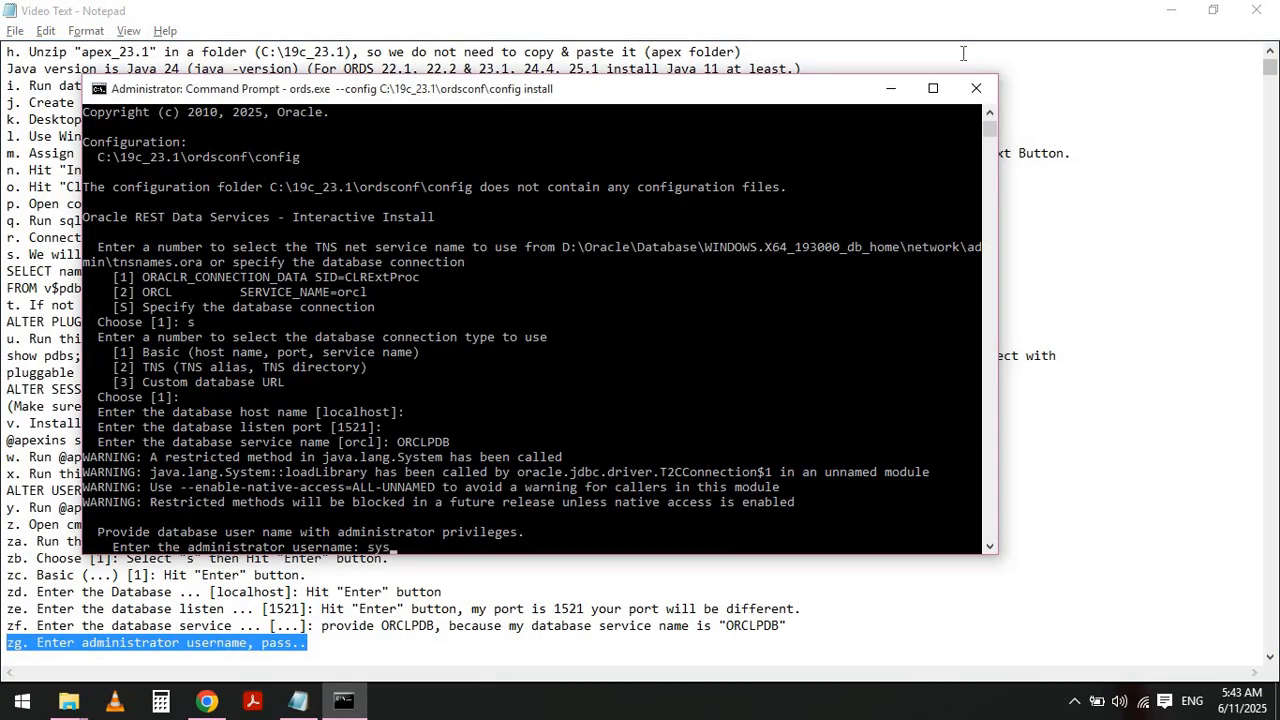
key(Return)
key(Return)
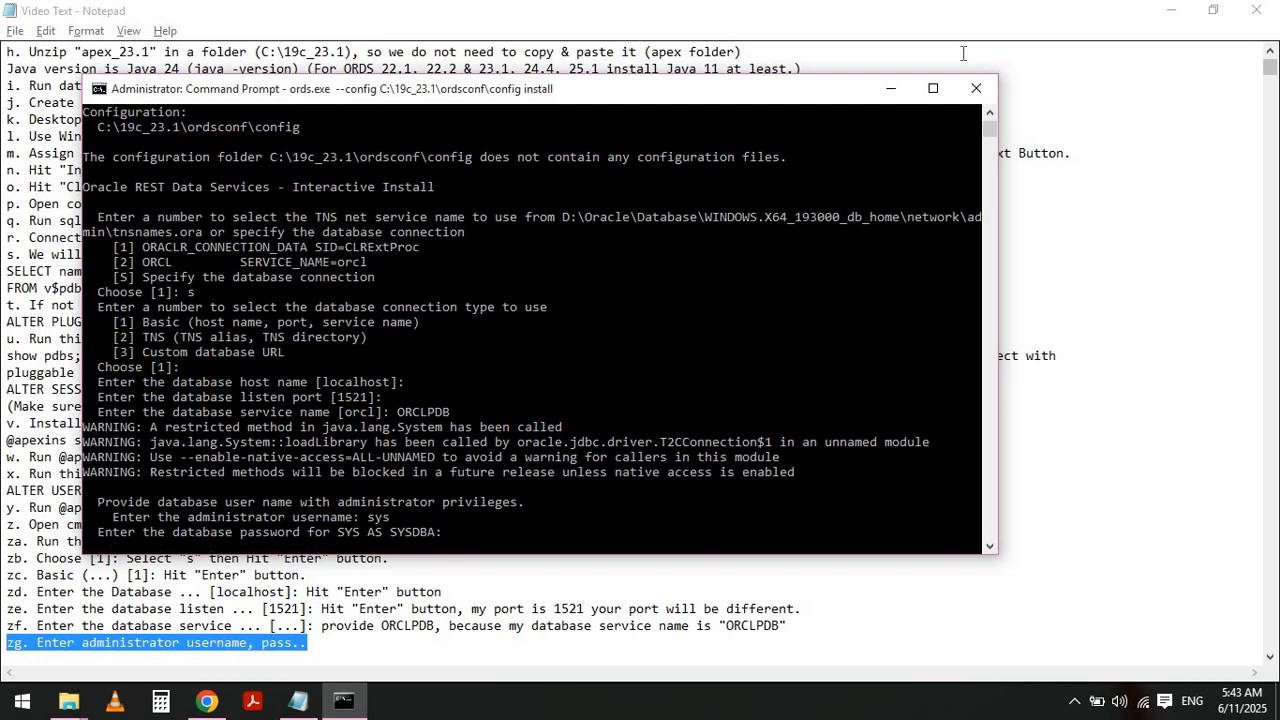
- Highlight note zh about choosing option 3 at the next installer prompt
key(alt+Tab)
key(Left)
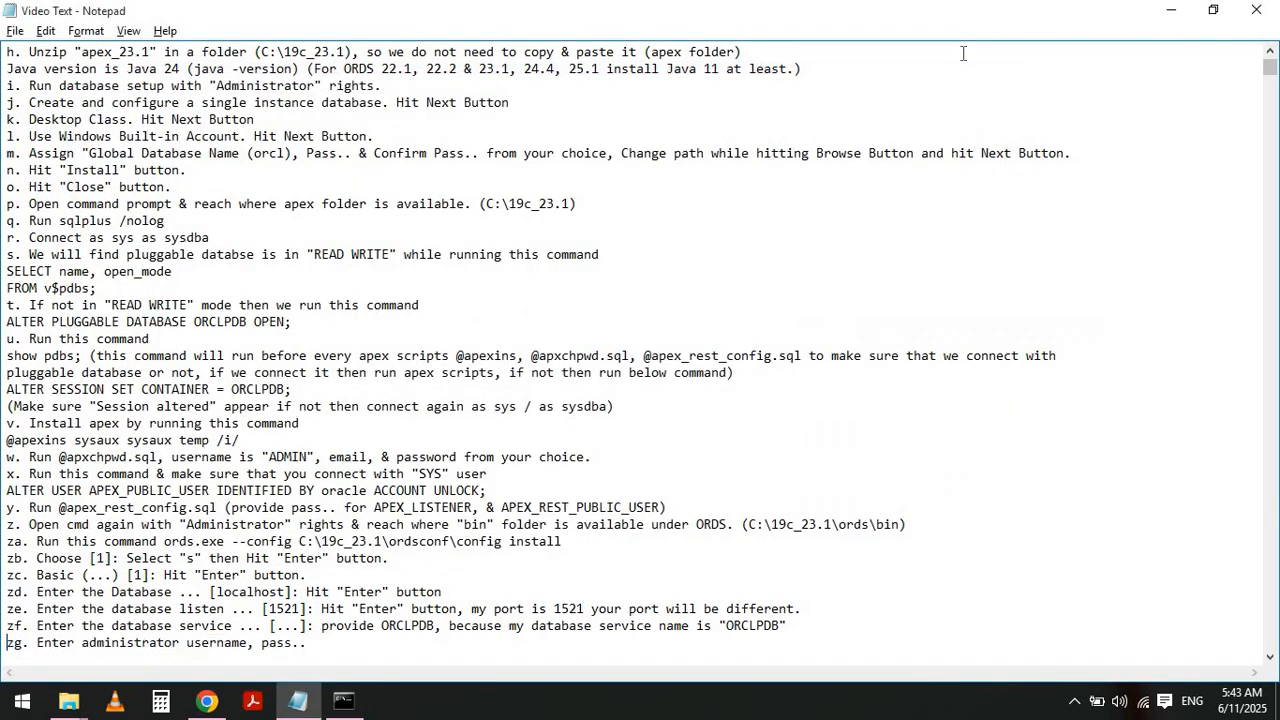
key(Down)
key(shift+End)
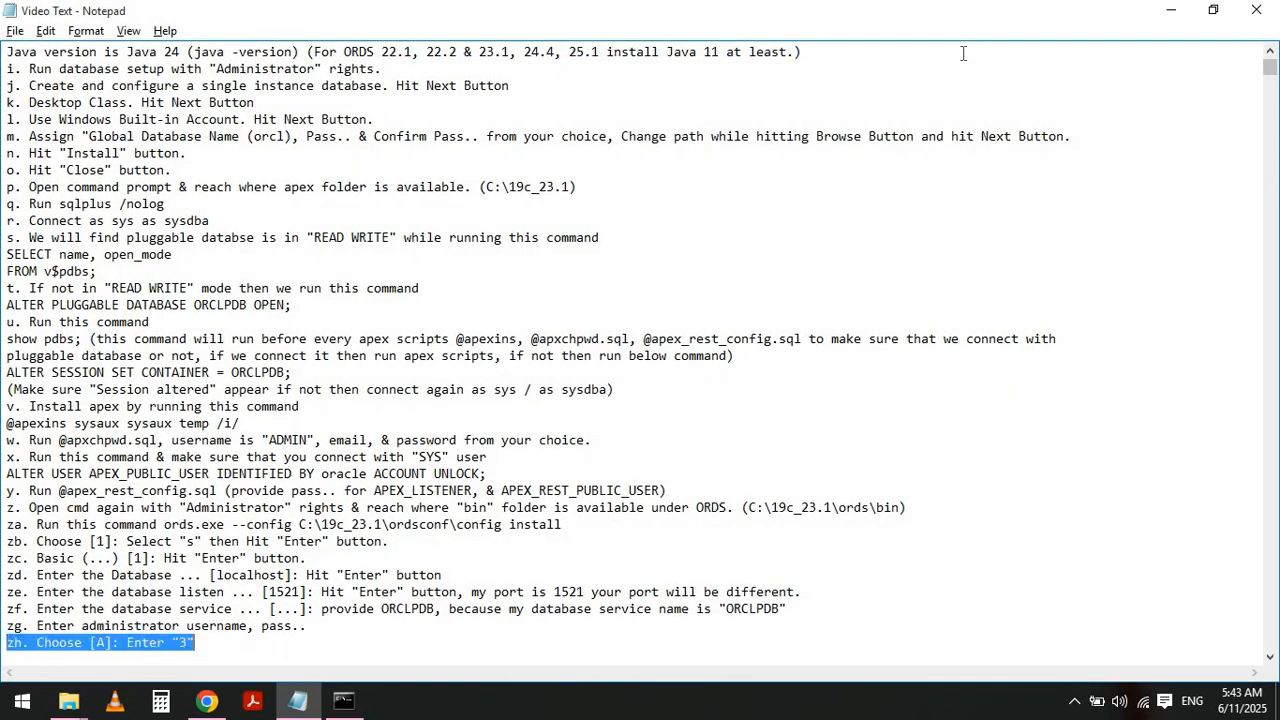
- Choose option 3 in the ORDS installer to change the ORDS_PUBLIC_USER runtime password
key(alt+Tab)
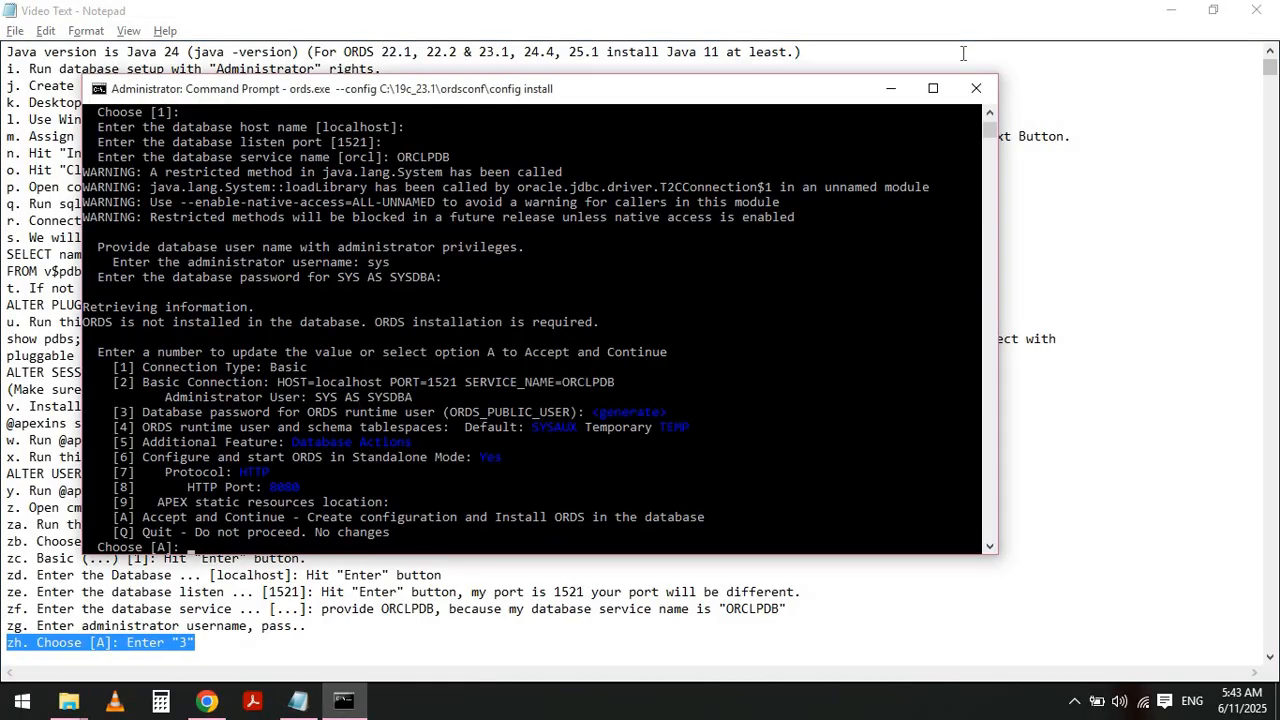
text(3)
key(Return)
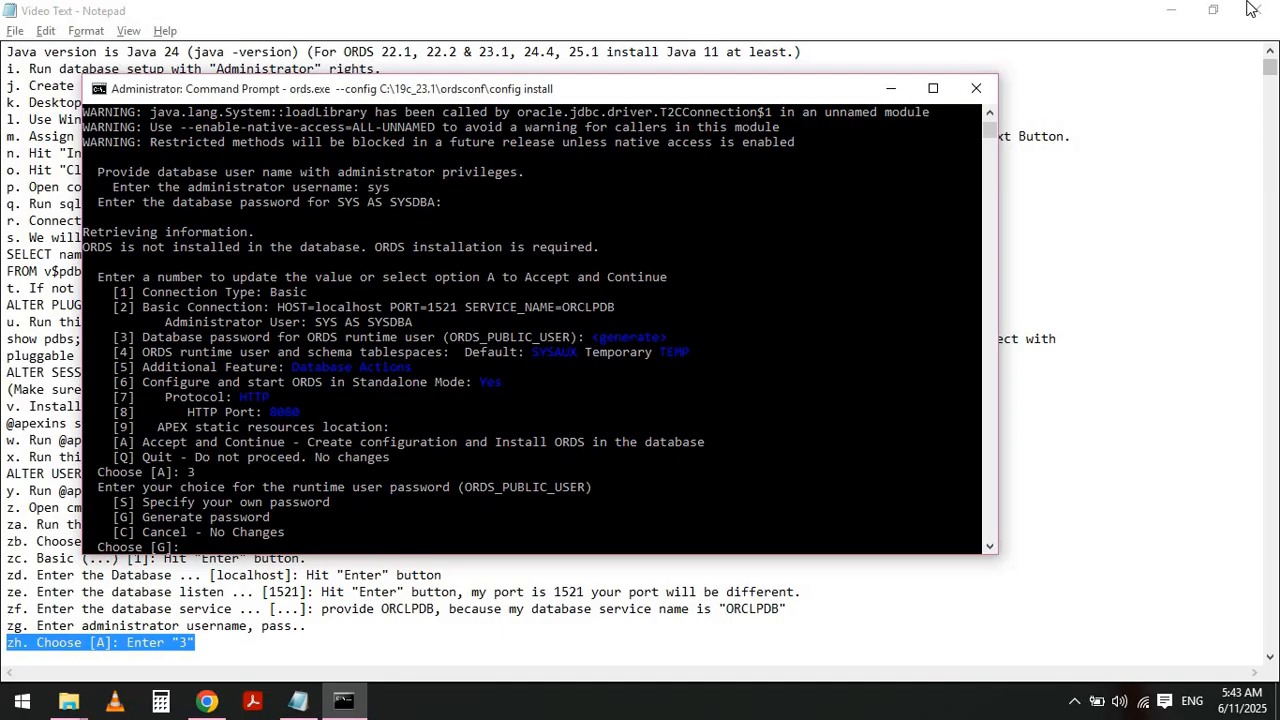
- Highlight note zi about entering "s" at the password-choice prompt
click(1171, 10)
click(1196, 266)
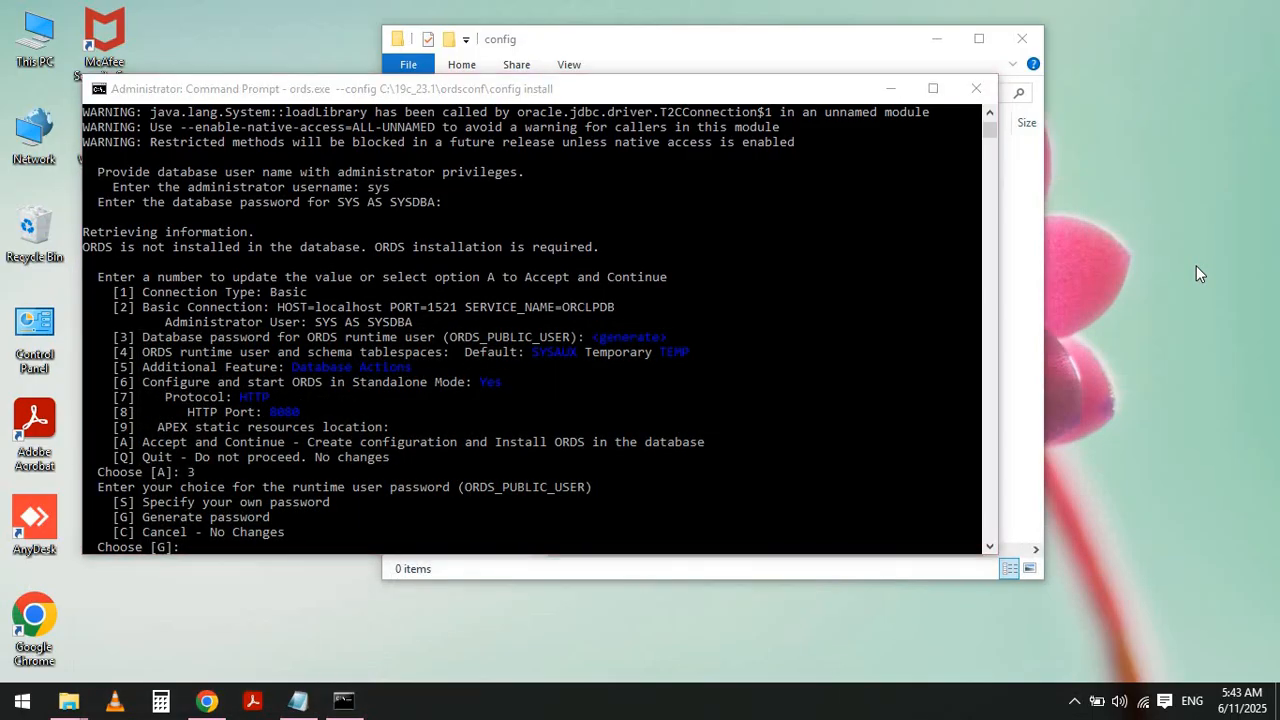
key(alt+Tab)
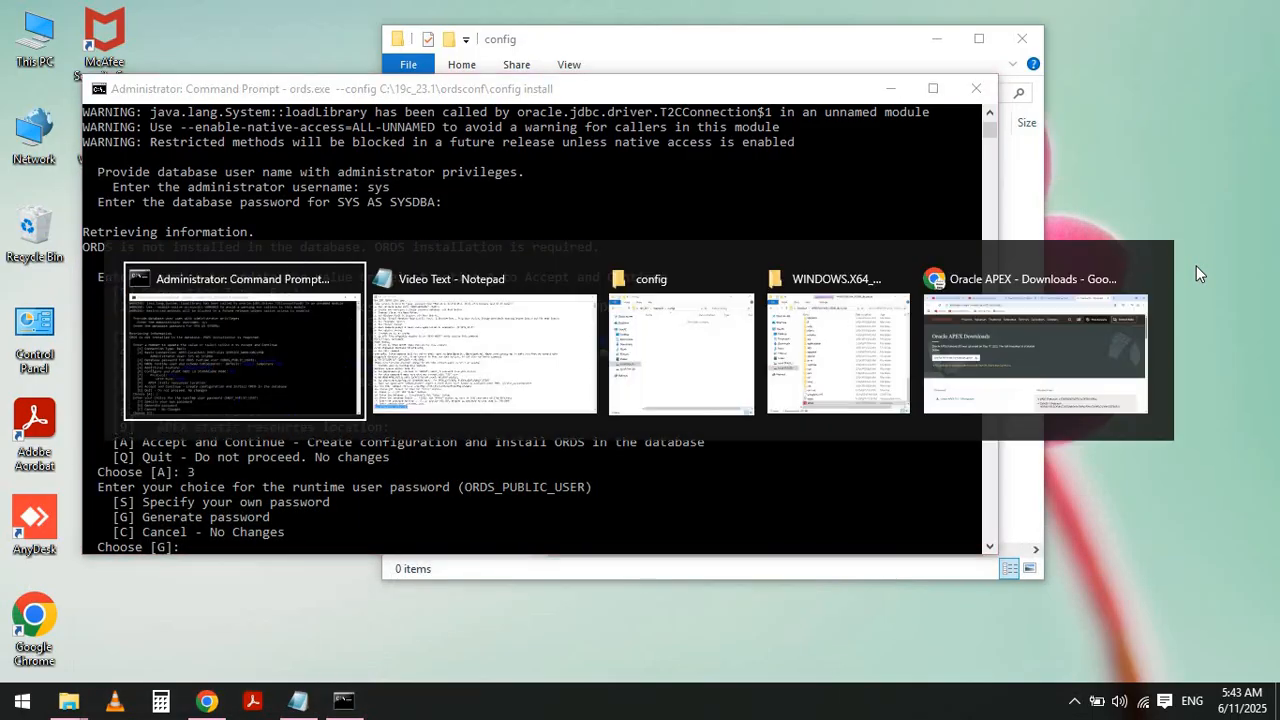
key(alt+Tab)
key(Down)
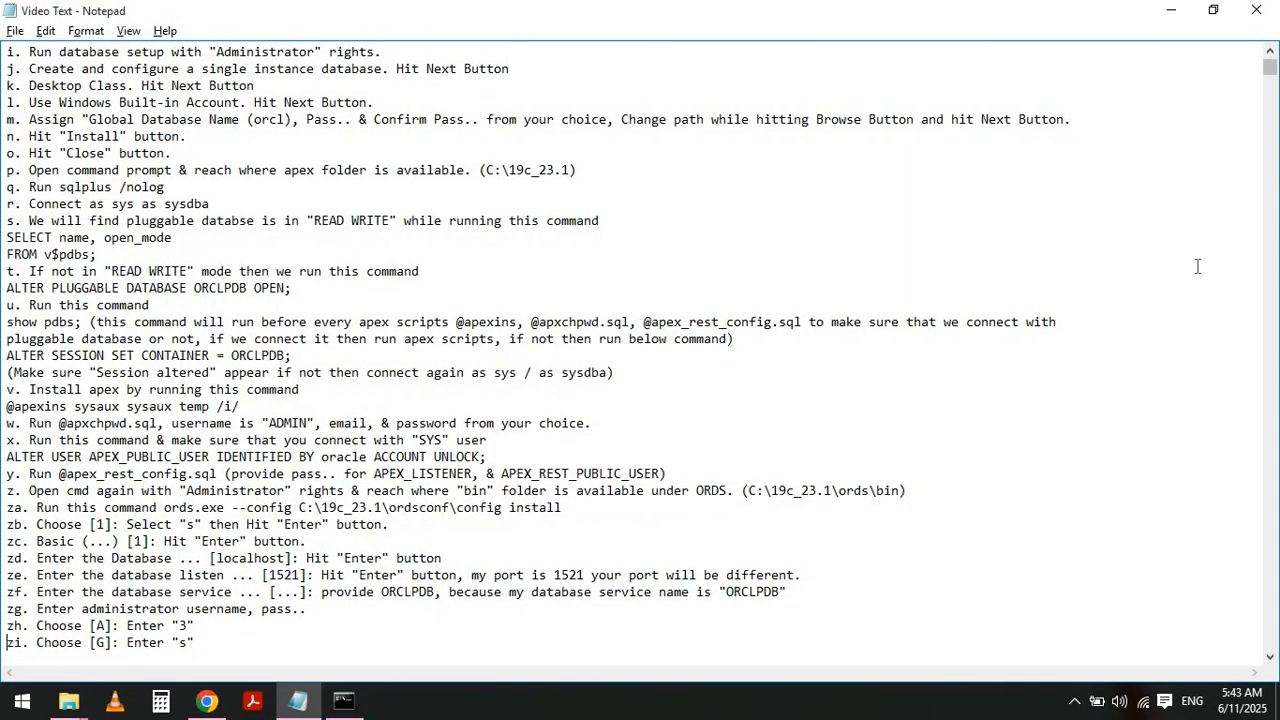
key(shift+Home)
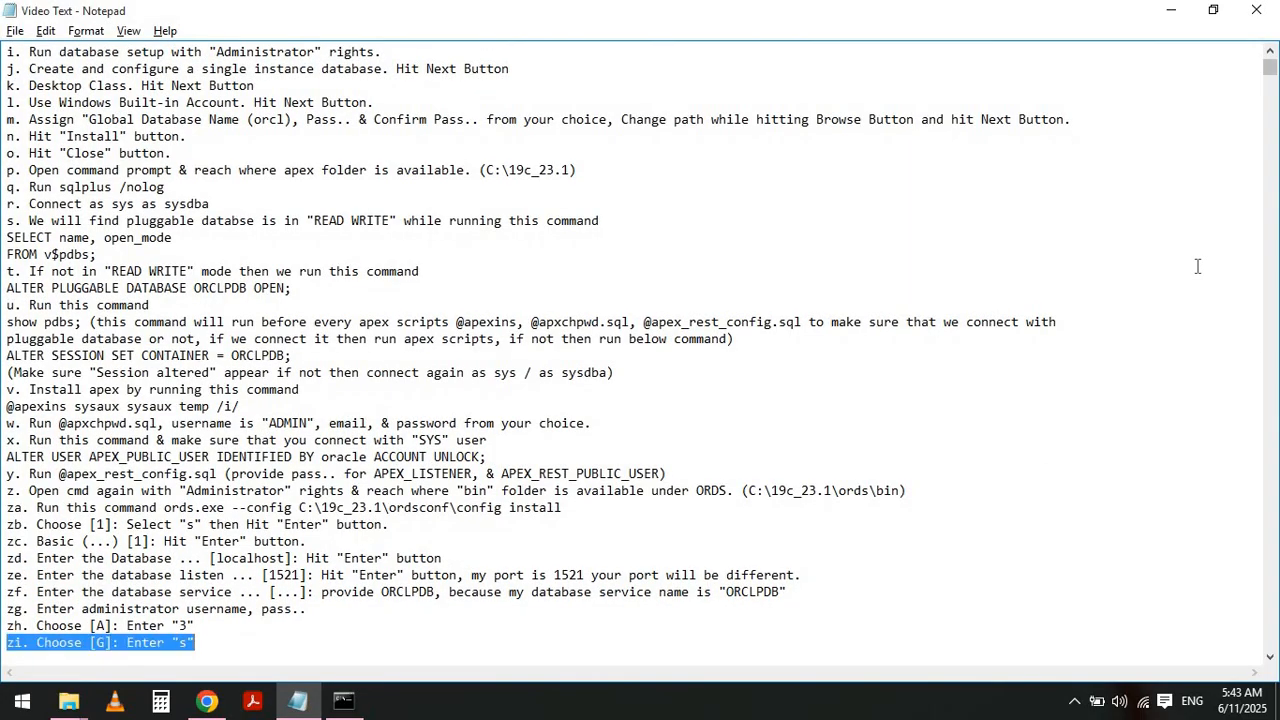
- Choose "s" in the installer to specify your own password for ORDS_PUBLIC_USER
key(alt+Tab)
text(s)
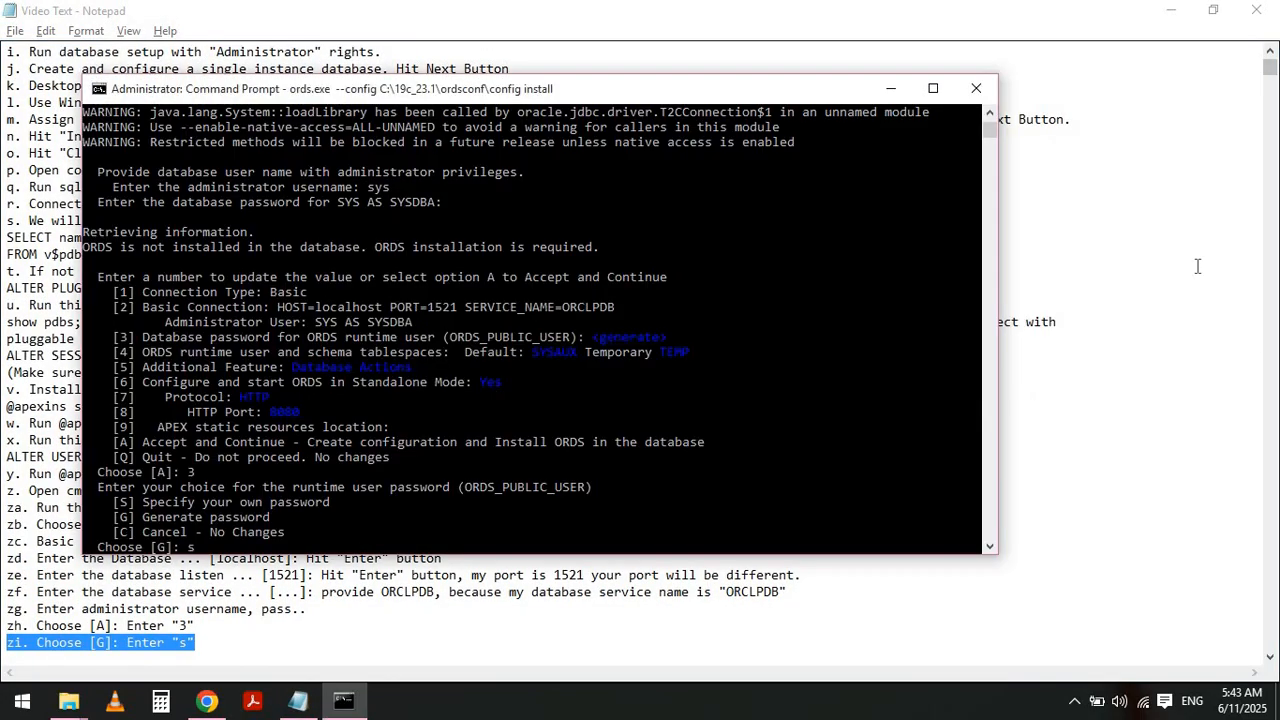
key(Return)
- Highlight note zj about entering and confirming the ORDS_PUBLIC_USER password
key(alt+Tab)
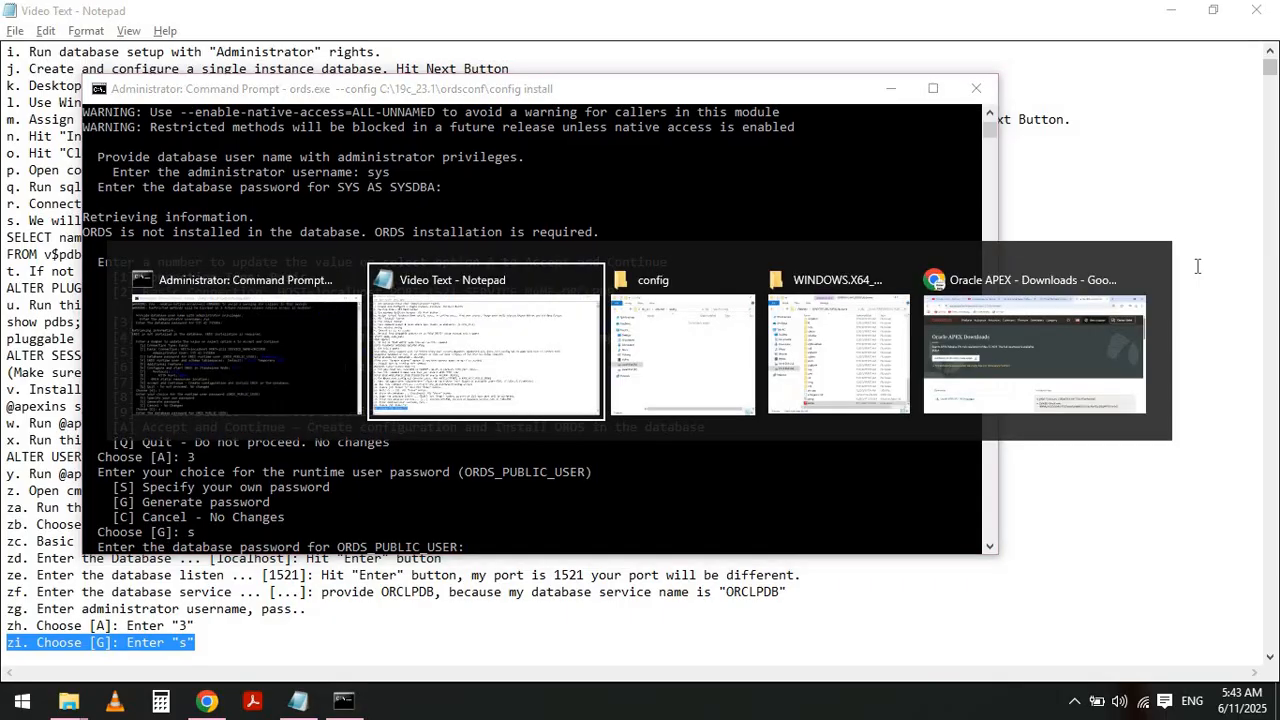
key(Left)
key(Down)
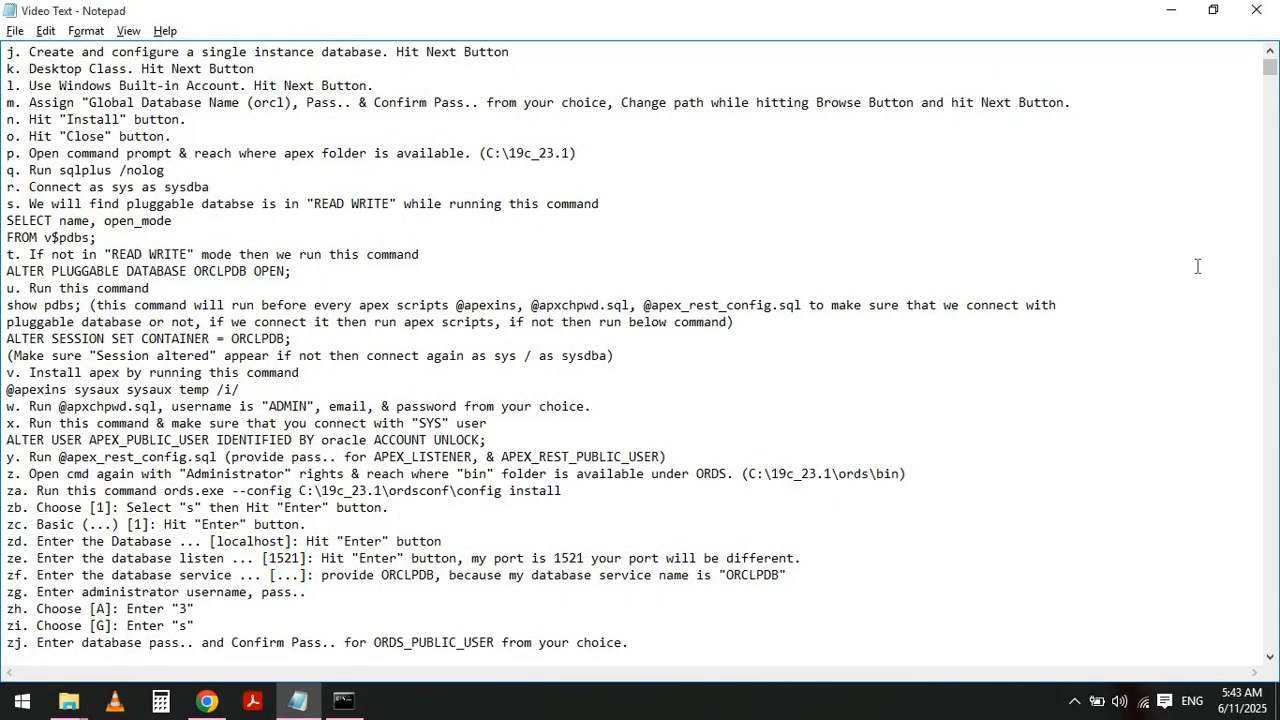
key(shift+End)
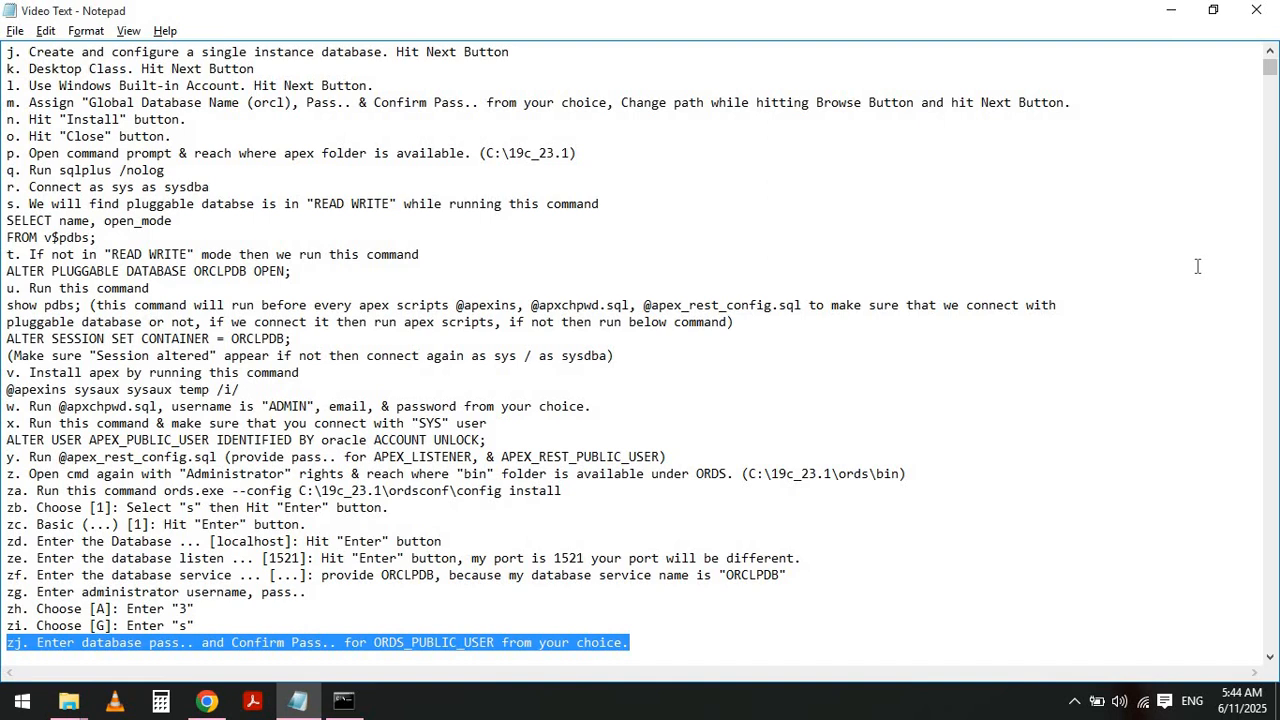
- Enter and confirm the database password for ORDS_PUBLIC_USER in the installer
key(alt+Tab)
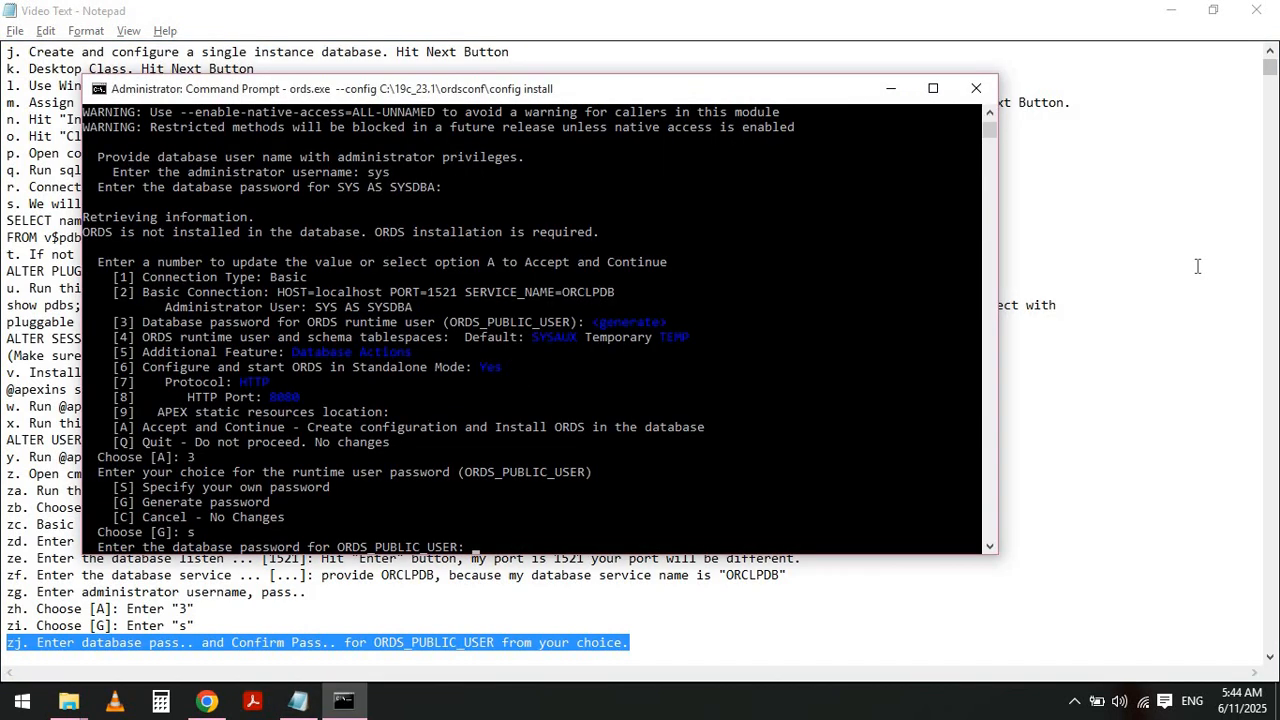
key(Return)
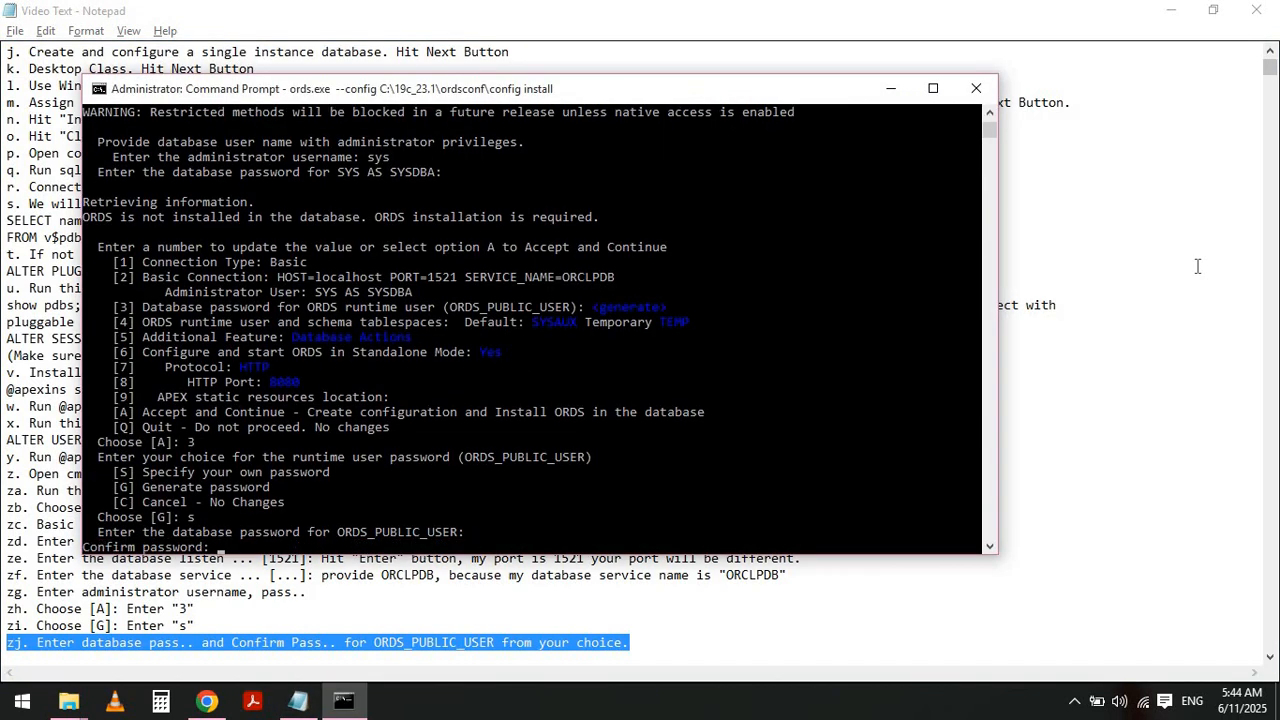
key(Return)
- Correct note zk to read Choose [A]: Enter "9" and highlight it
key(alt+Tab)
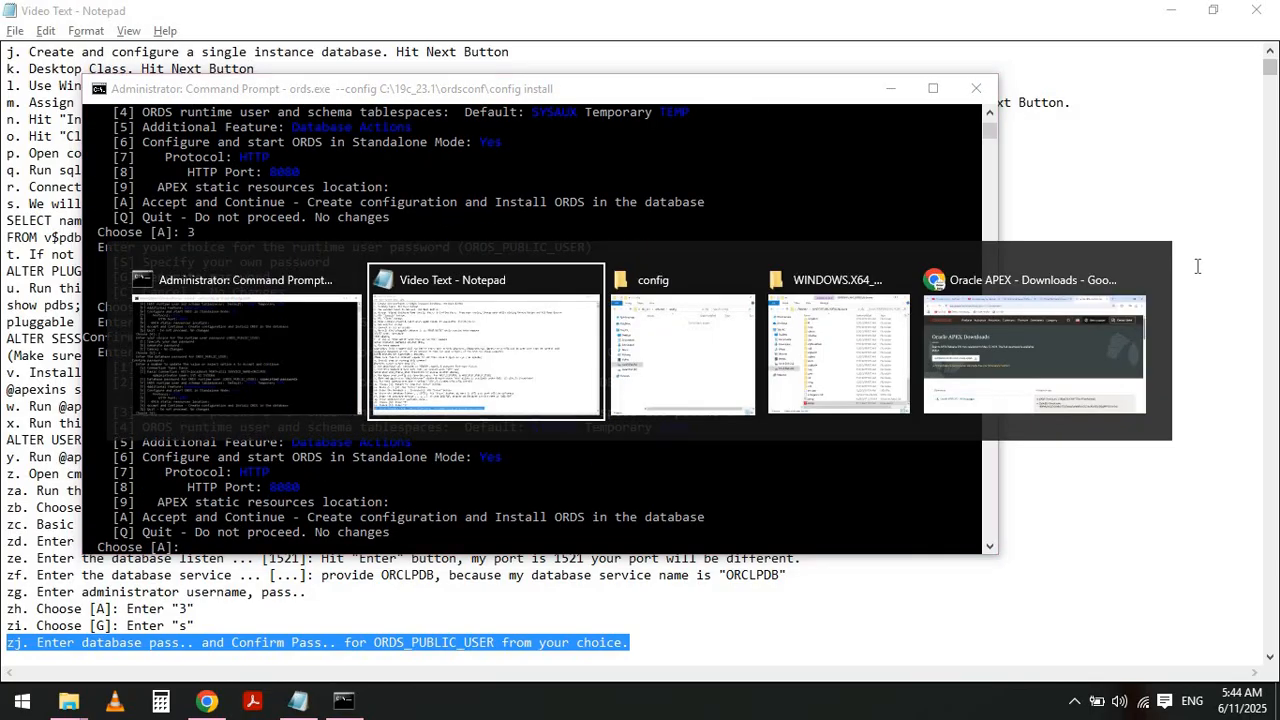
key(Left)
key(Down)
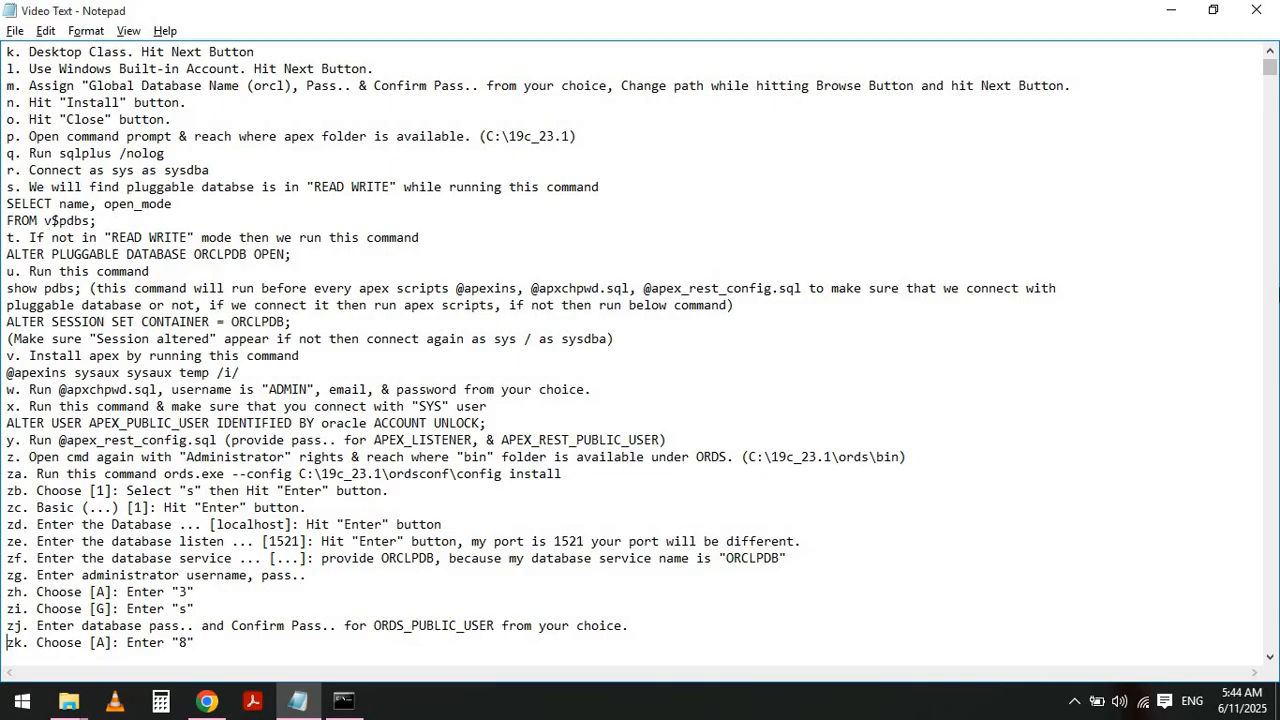
key(alt+Tab)
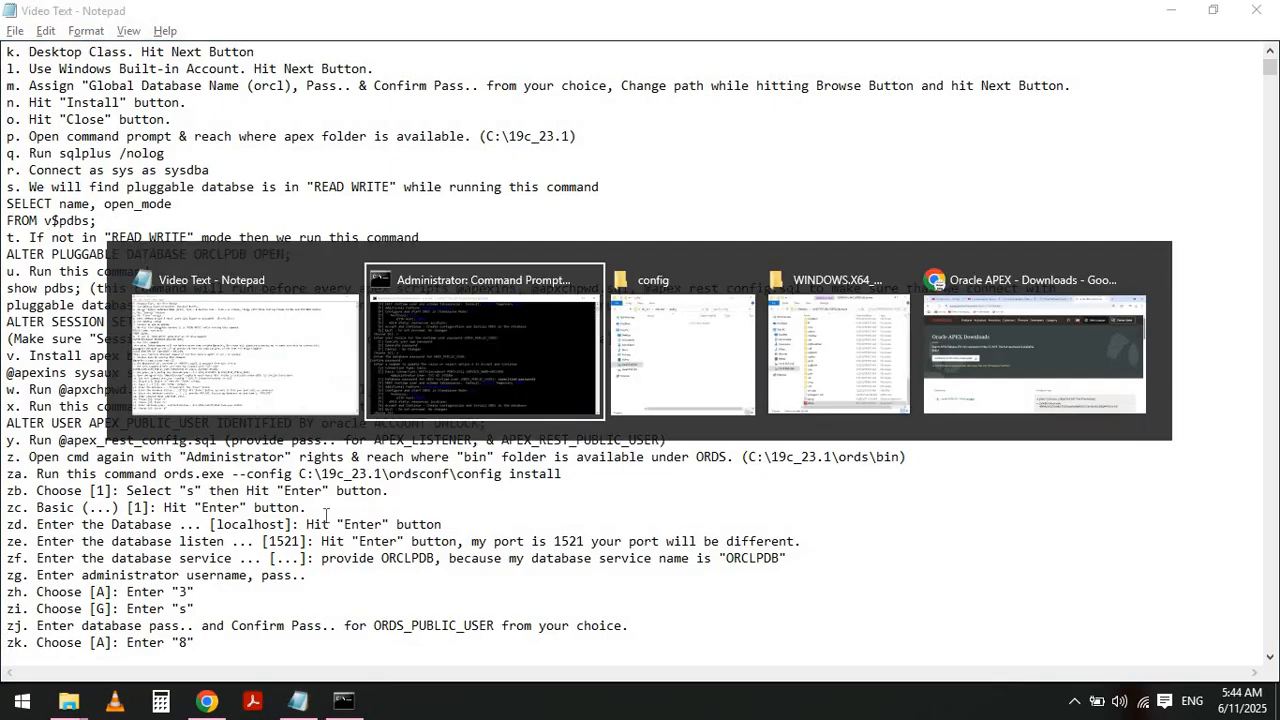
key(alt+Tab)
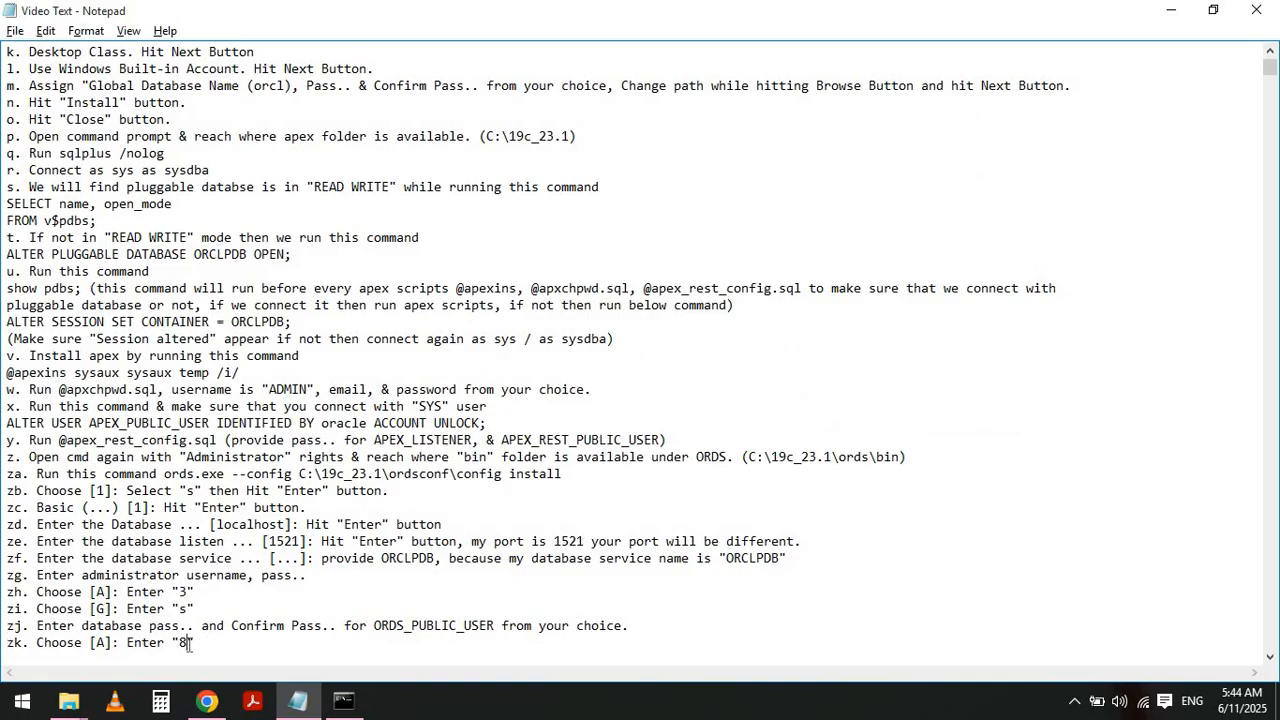
key(BackSpace)
text(9)
key(shift+Home)
- Choose option 9 in the installer to set the APEX static resources location
key(alt+Tab)
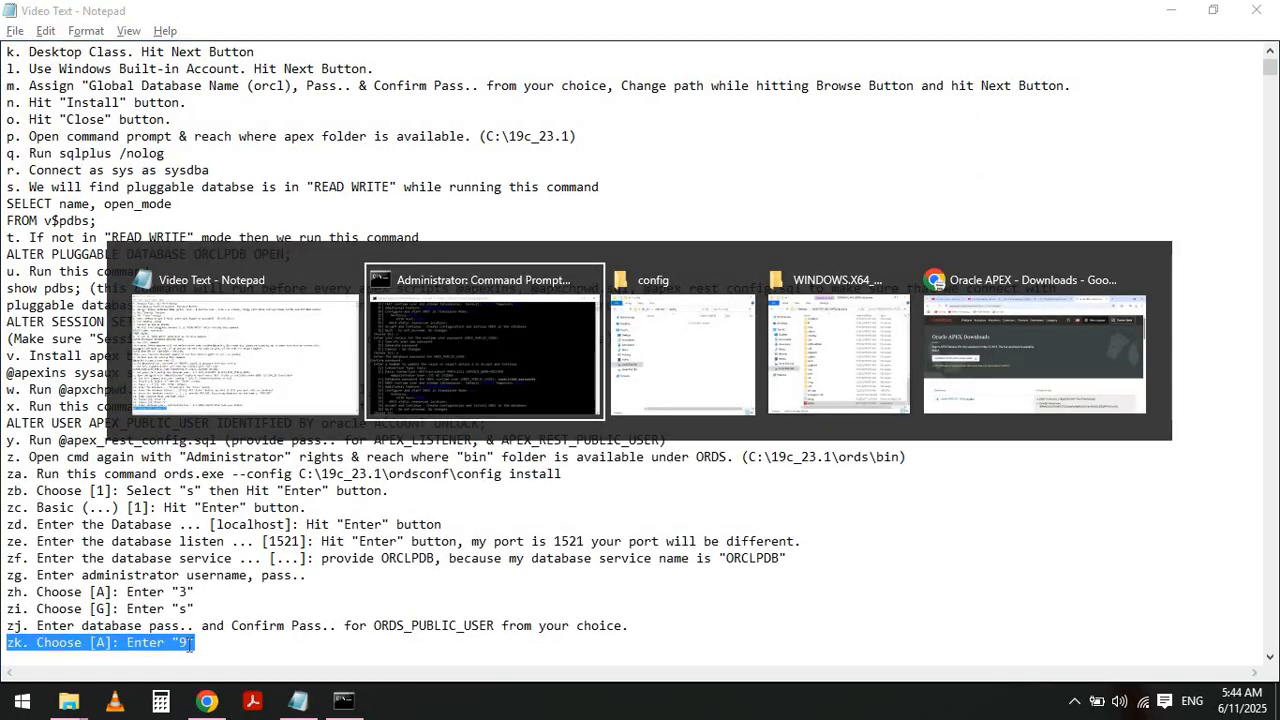
text(9)
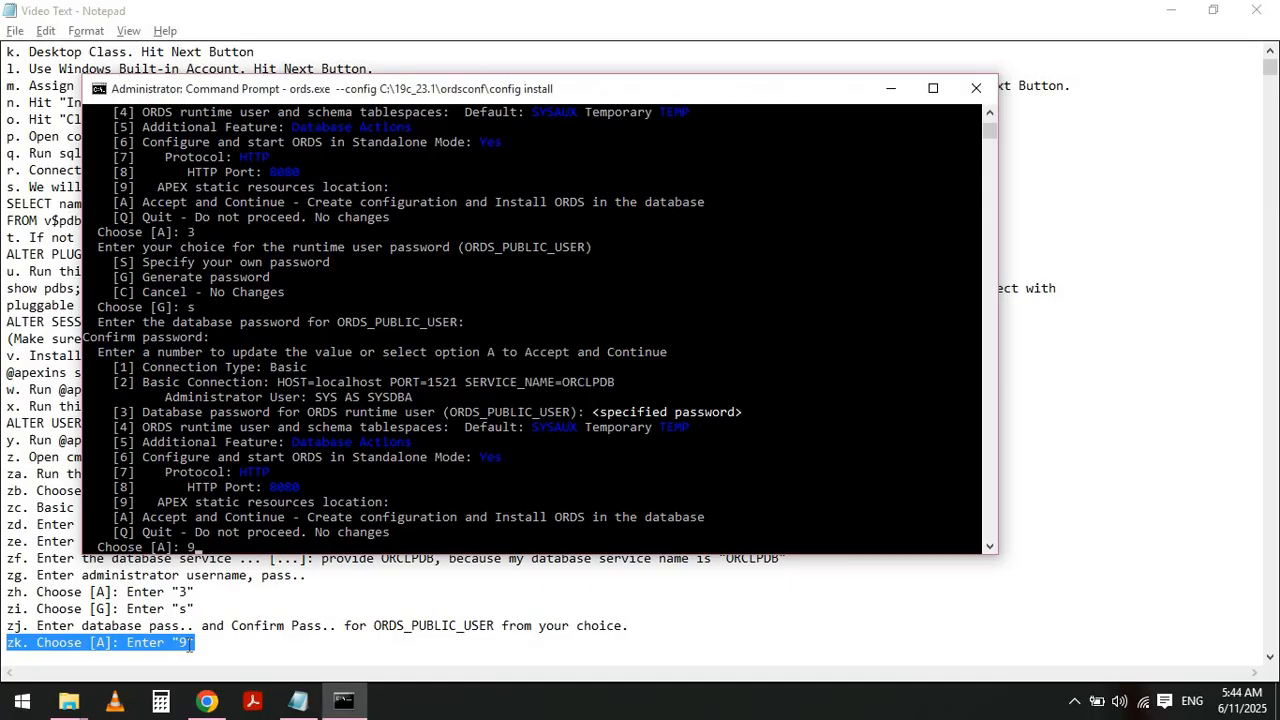
key(Return)
- Highlight note zl about copying the images folder from C:\19c_23.1\apex to C:\19c_23.1\ords
key(alt+Tab)
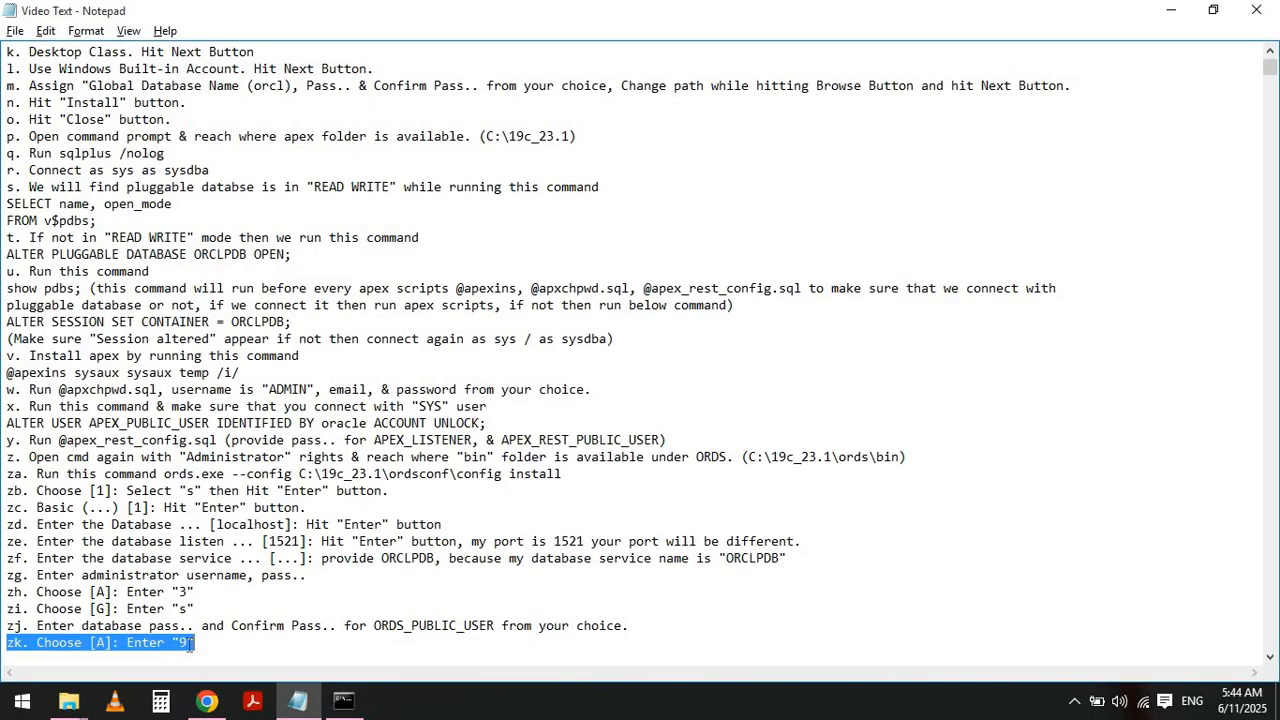
key(Home)
key(Down)
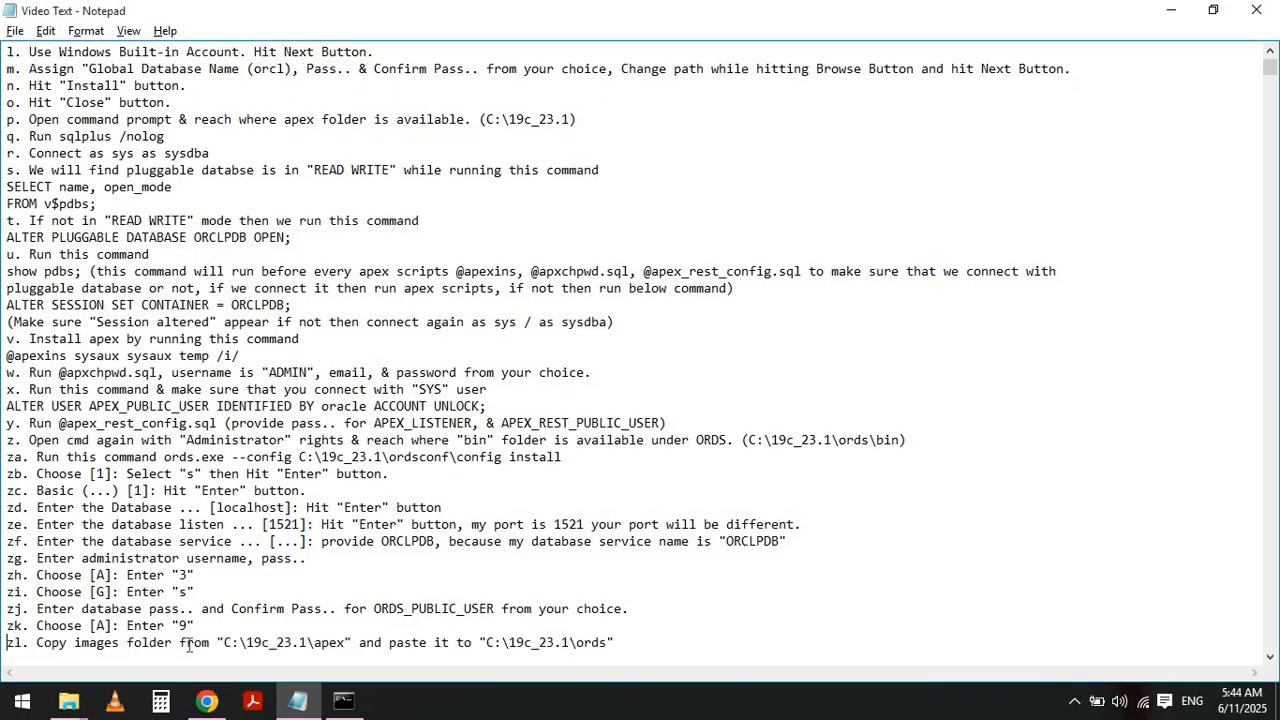
key(shift+End)
- Copy the images folder from C:\19c_23.1\apex and paste it into C:\19c_23.1\ords
key(alt+Tab)
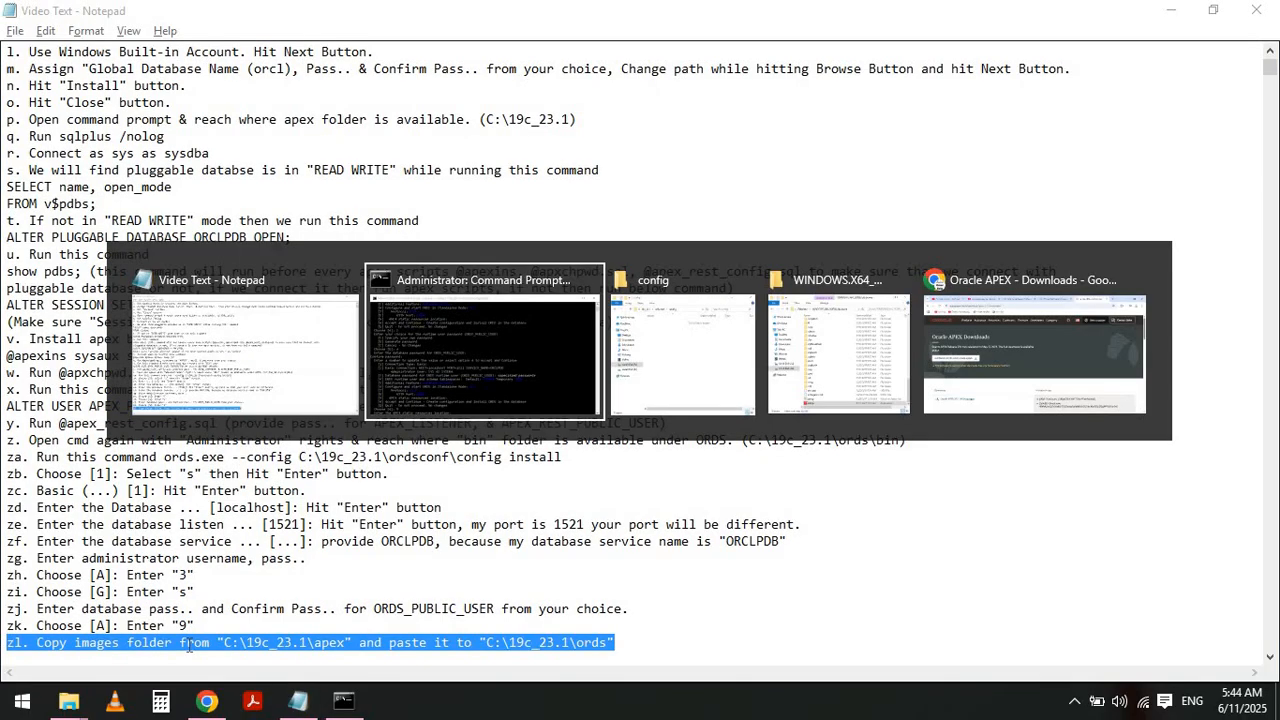
key(alt+Tab)
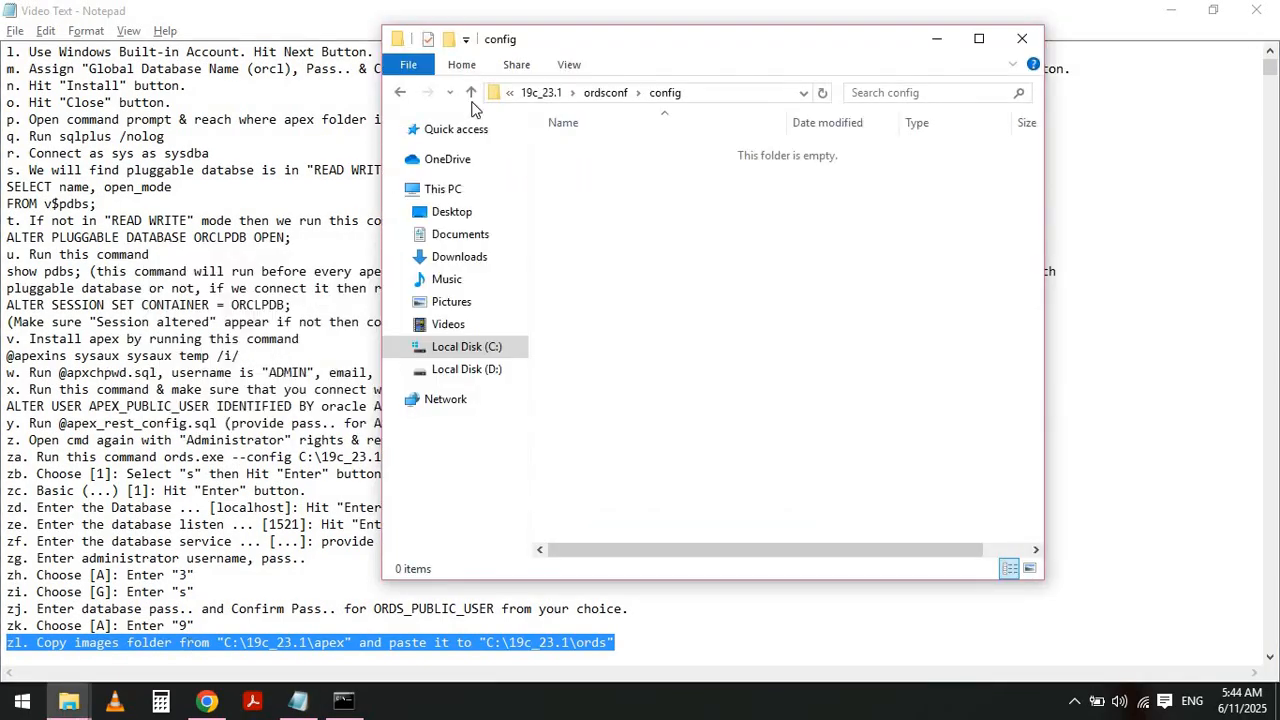
click(541, 92)
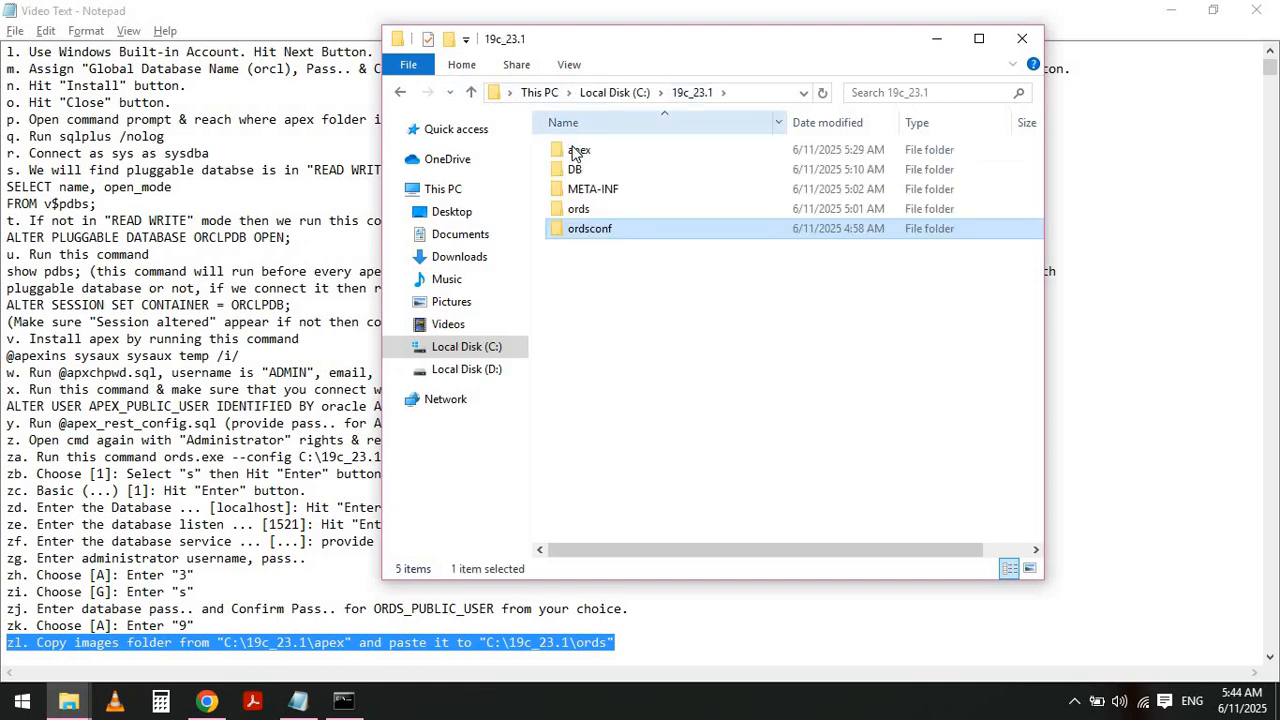
double_click(575, 152)
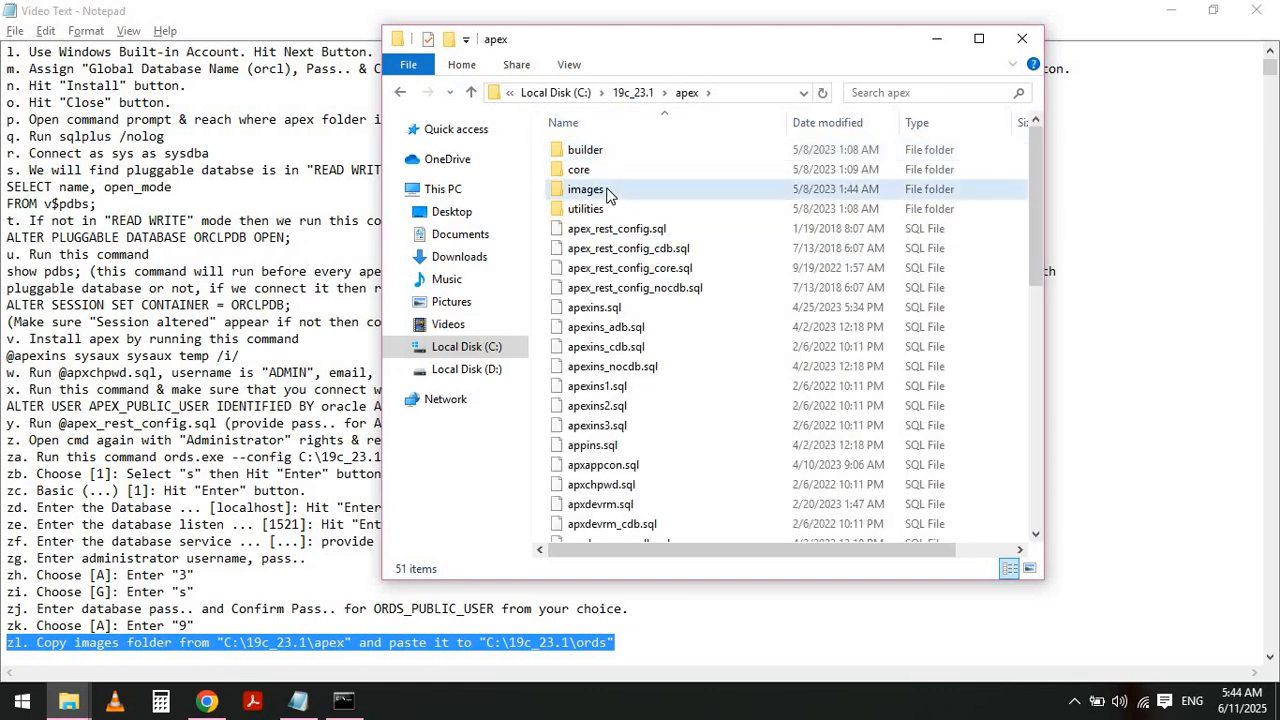
click(607, 193)
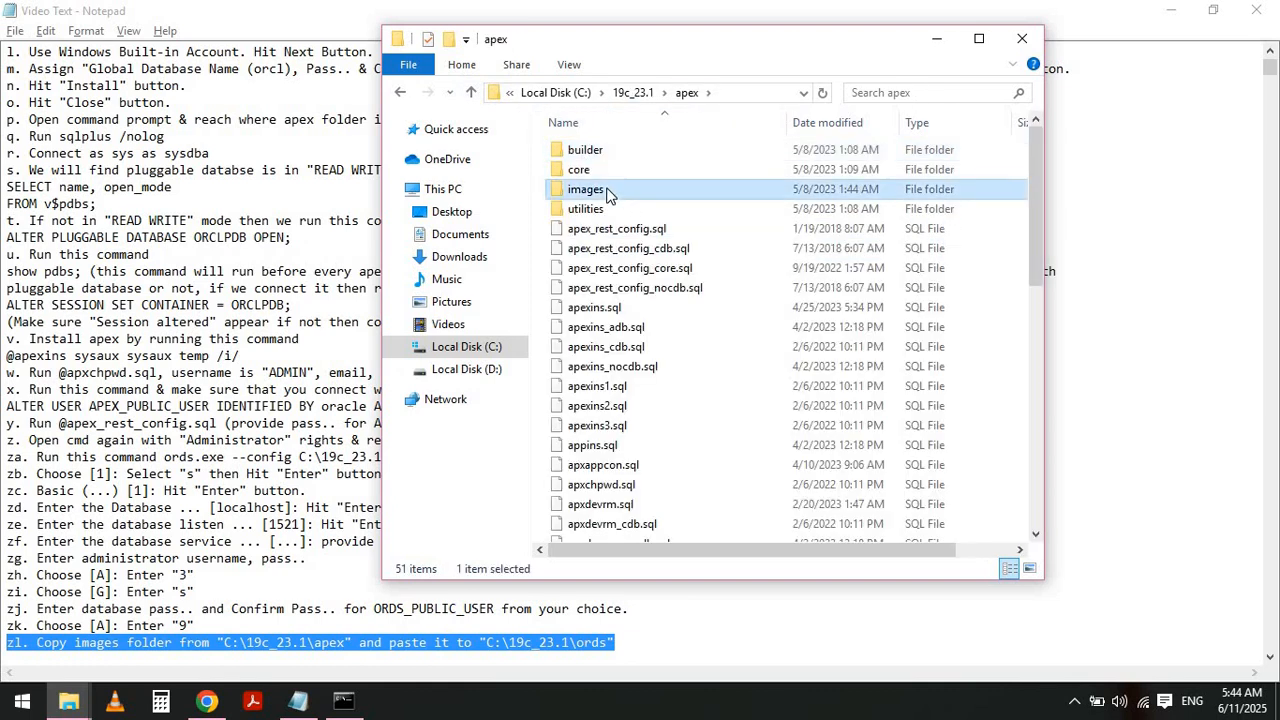
click(632, 92)
double_click(588, 210)
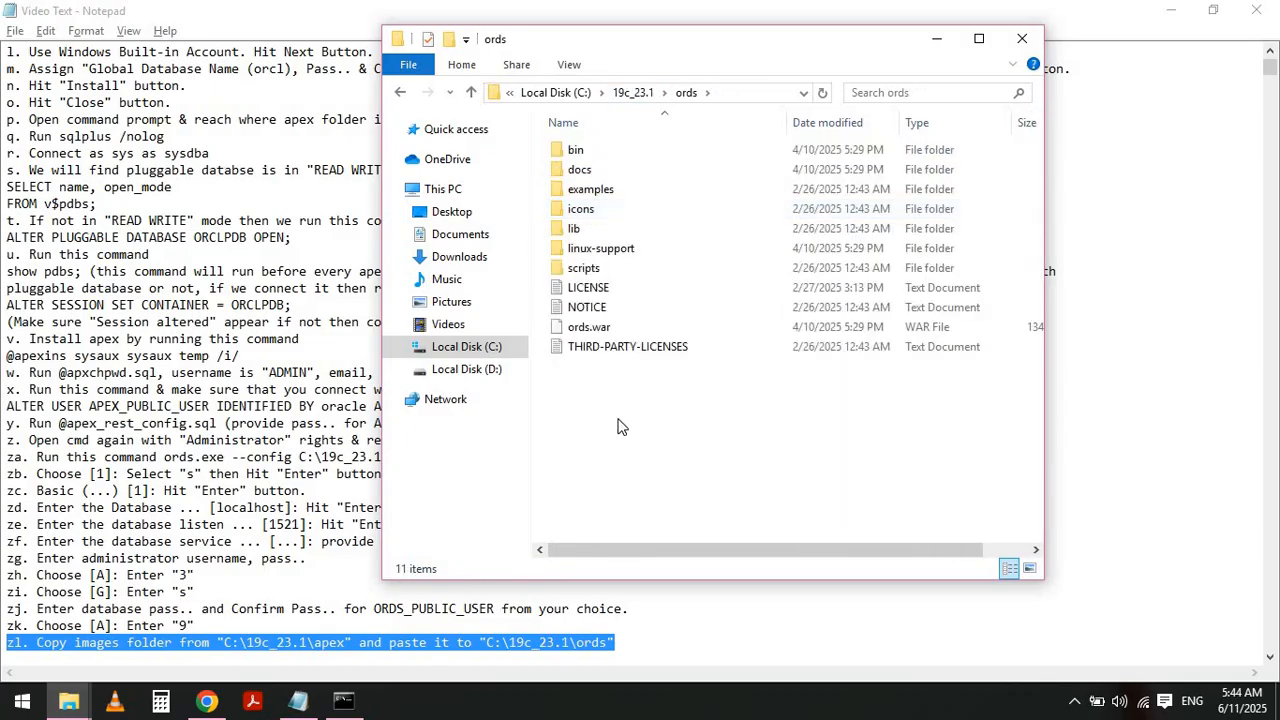
key(ctrl+v)
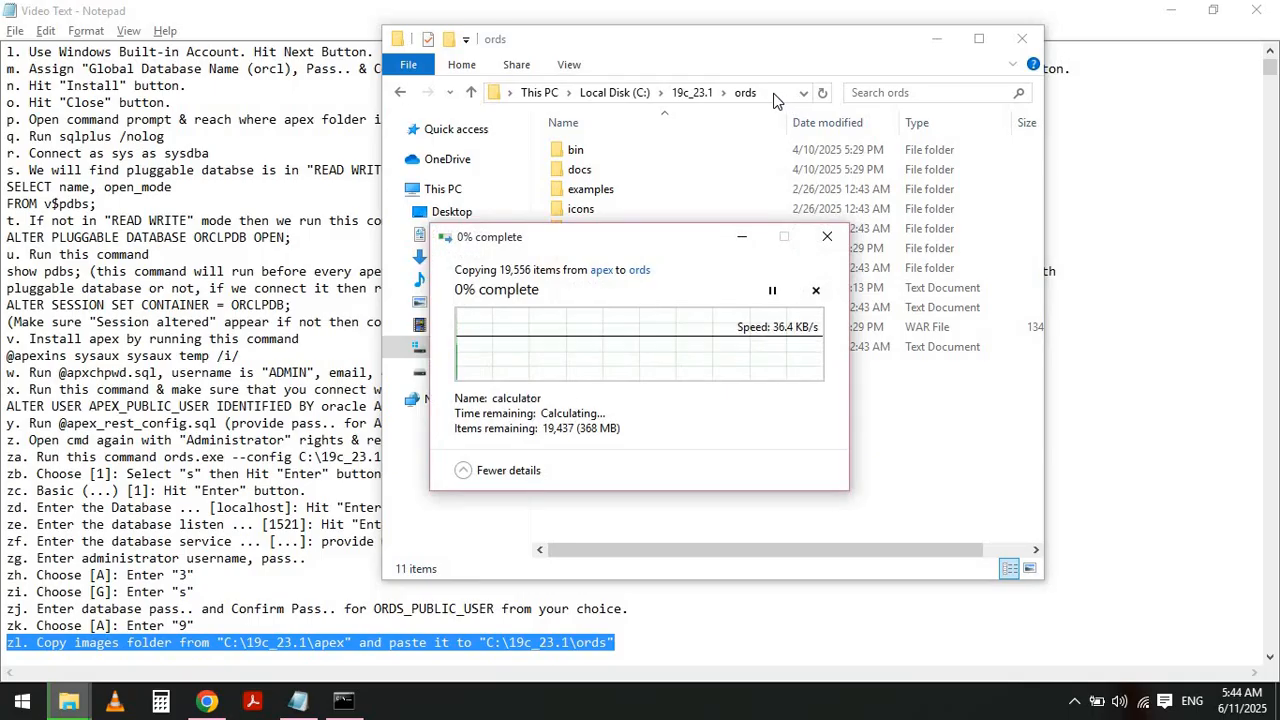
click(772, 93)
key(alt+Tab)
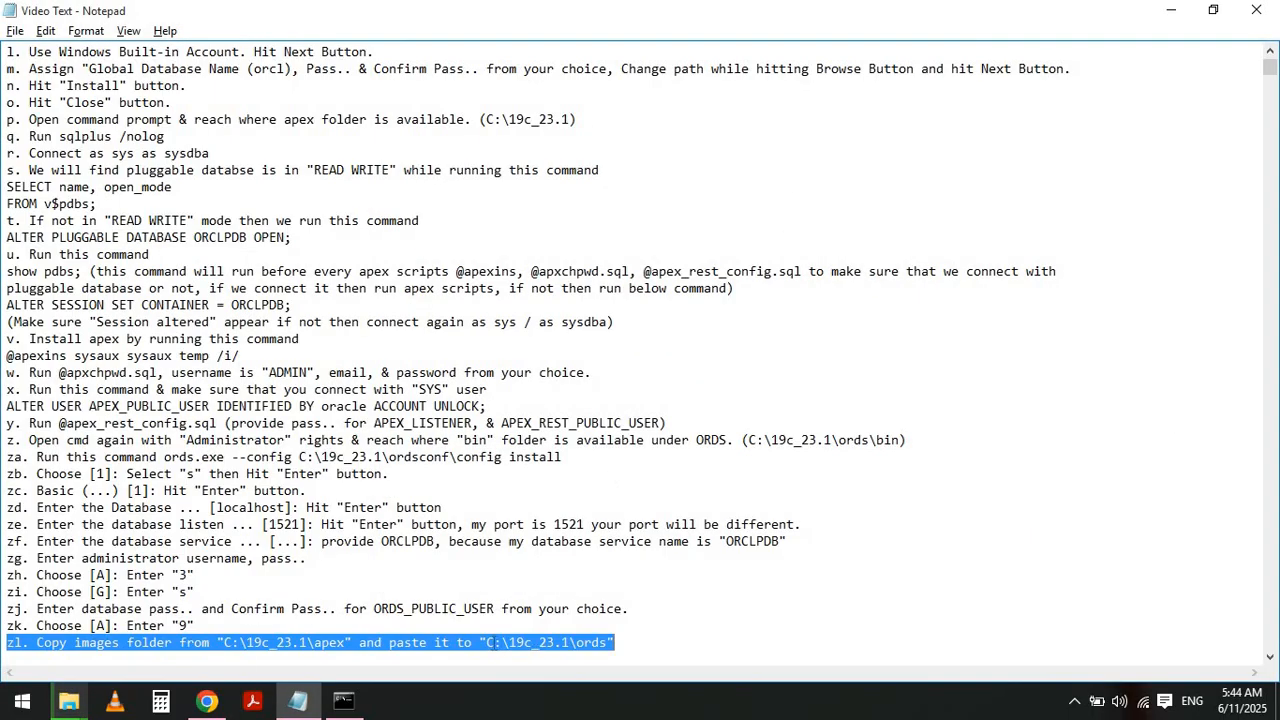
click(492, 643)
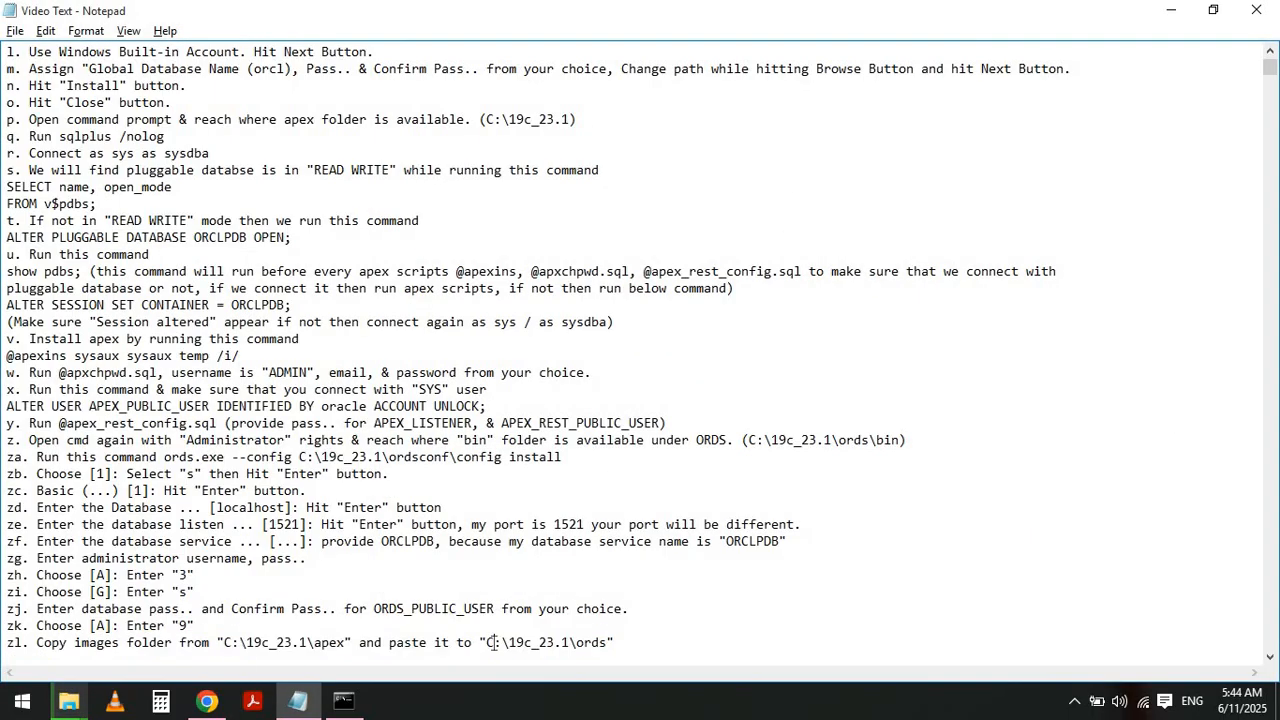
shift+click(607, 643)
click(604, 642)
key(alt+Tab)
key(Tab)
key(alt+shift+Tab)
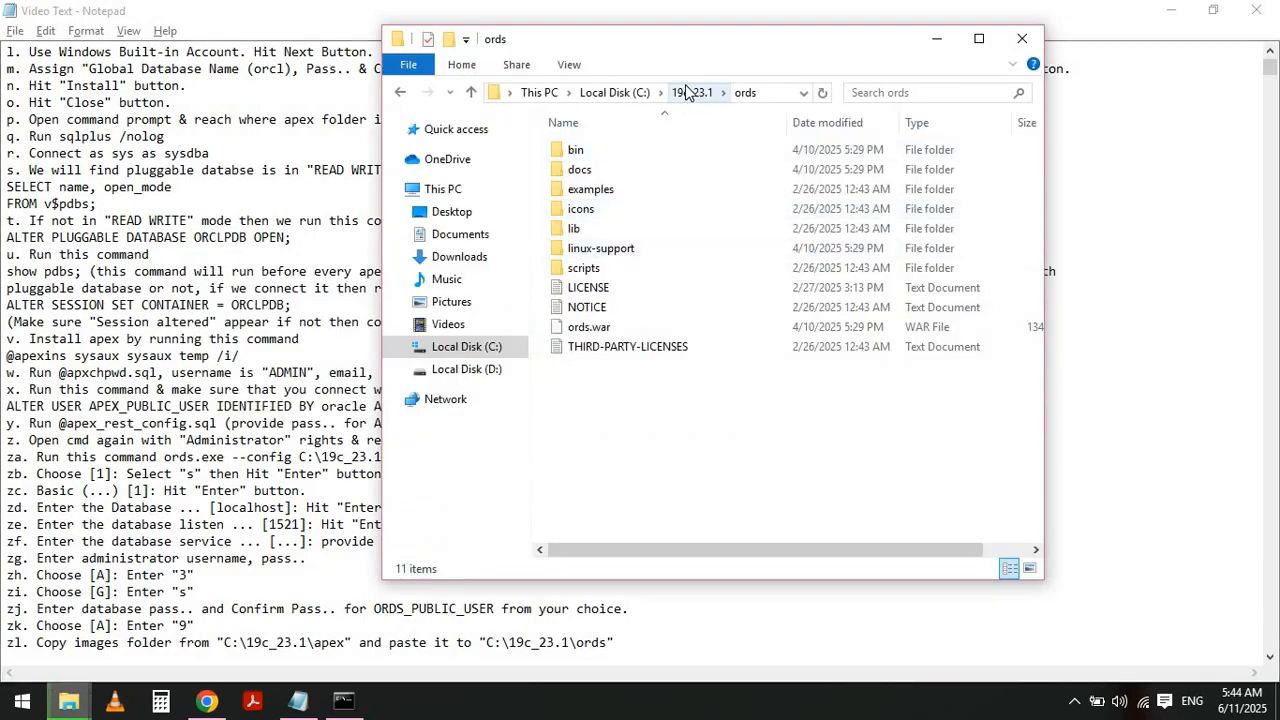
- Review the apex folder's address path and the source path written in note zl
click(688, 92)
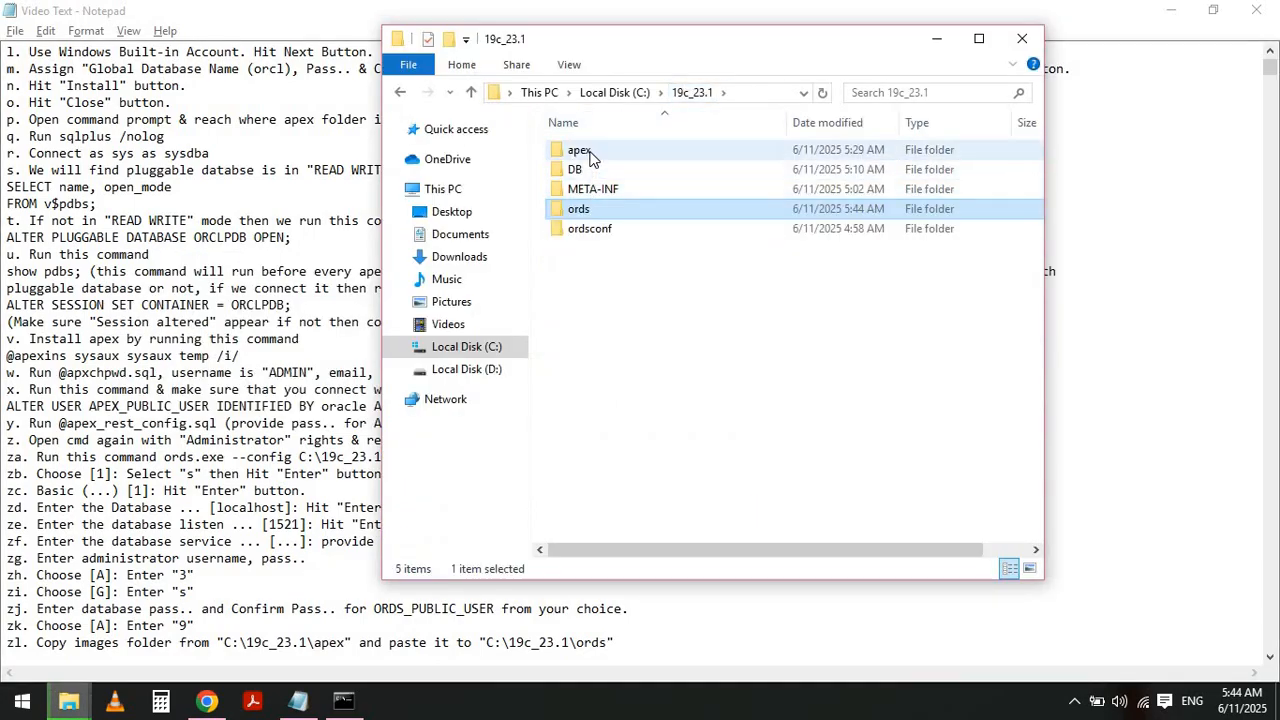
double_click(579, 150)
click(729, 92)
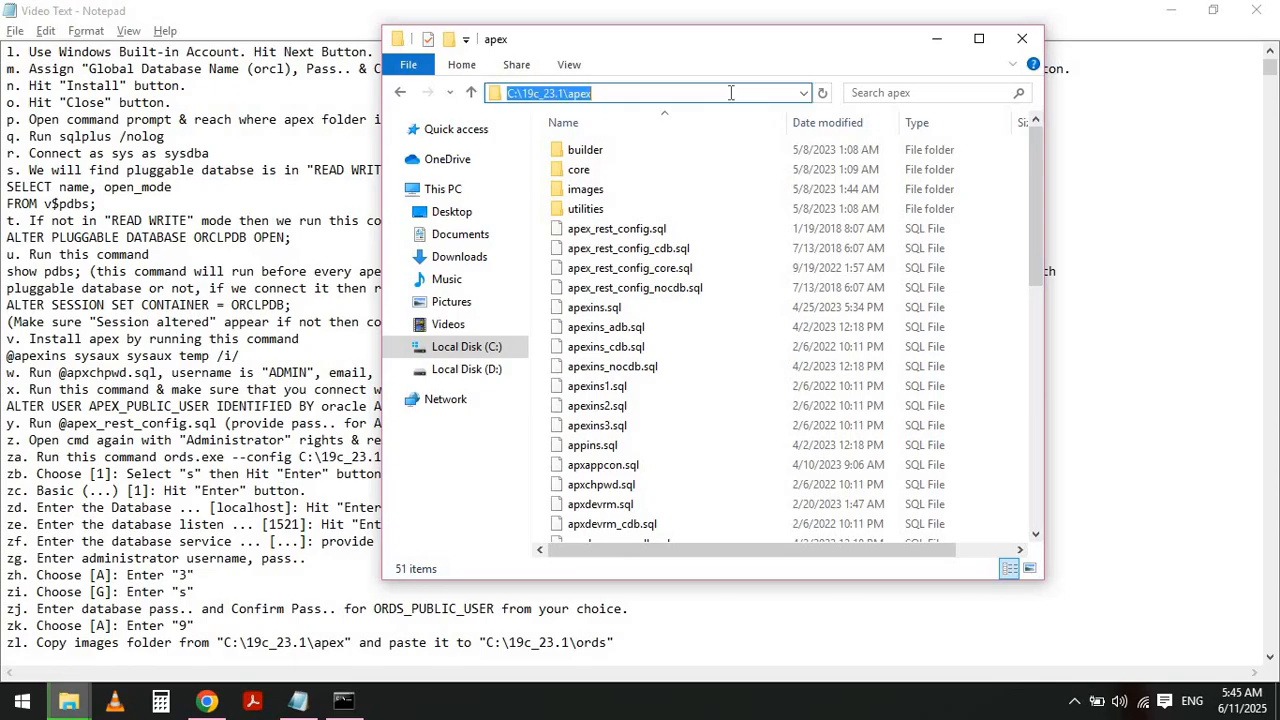
key(alt+Tab)
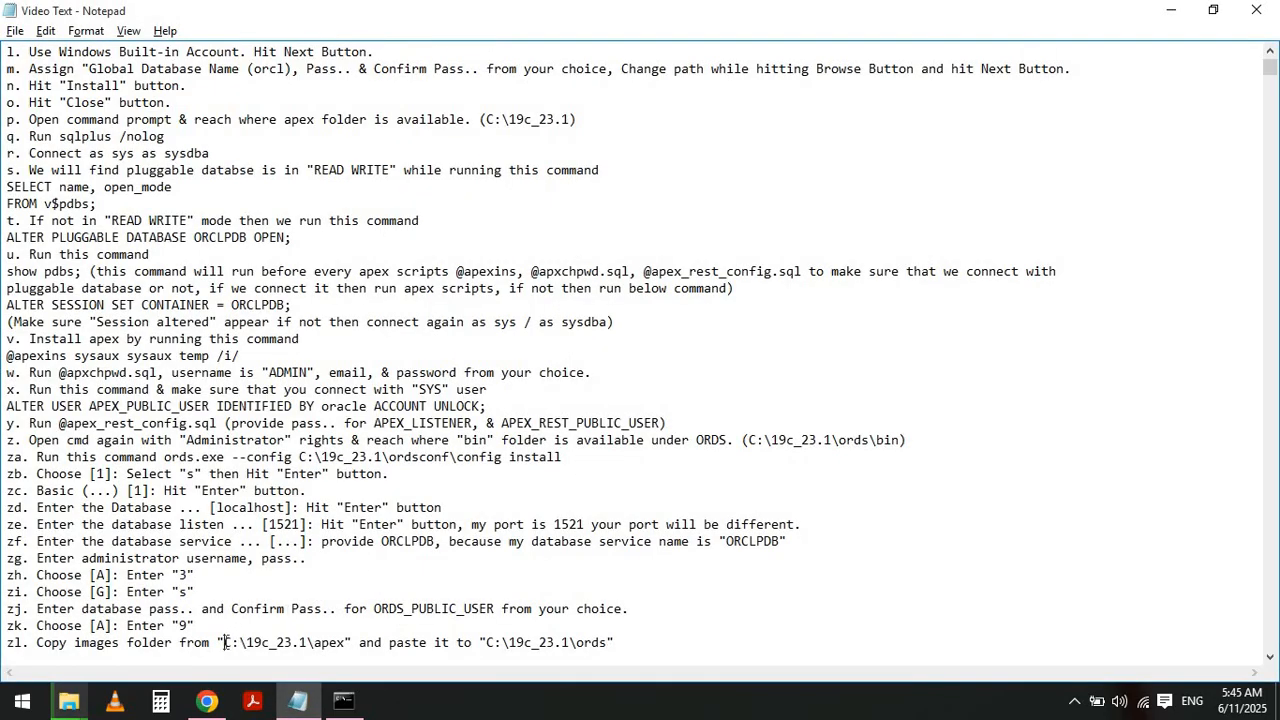
click(226, 643)
shift+click(346, 641)
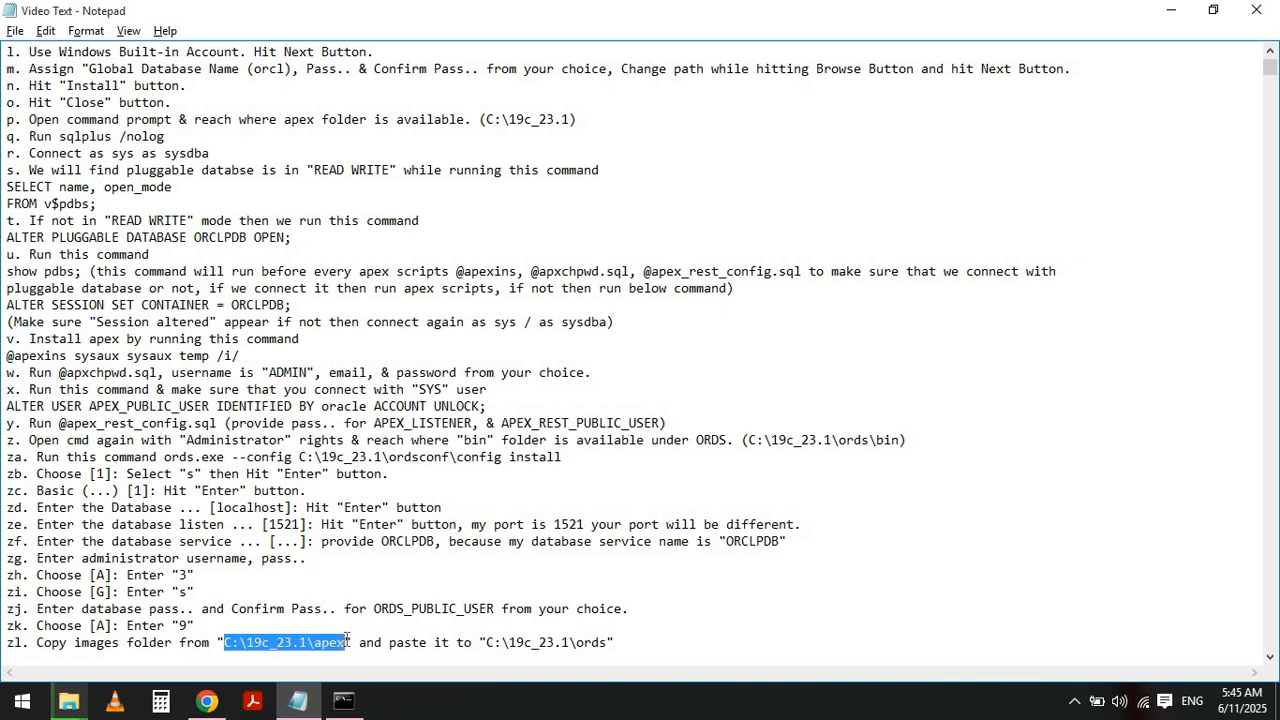
click(346, 642)
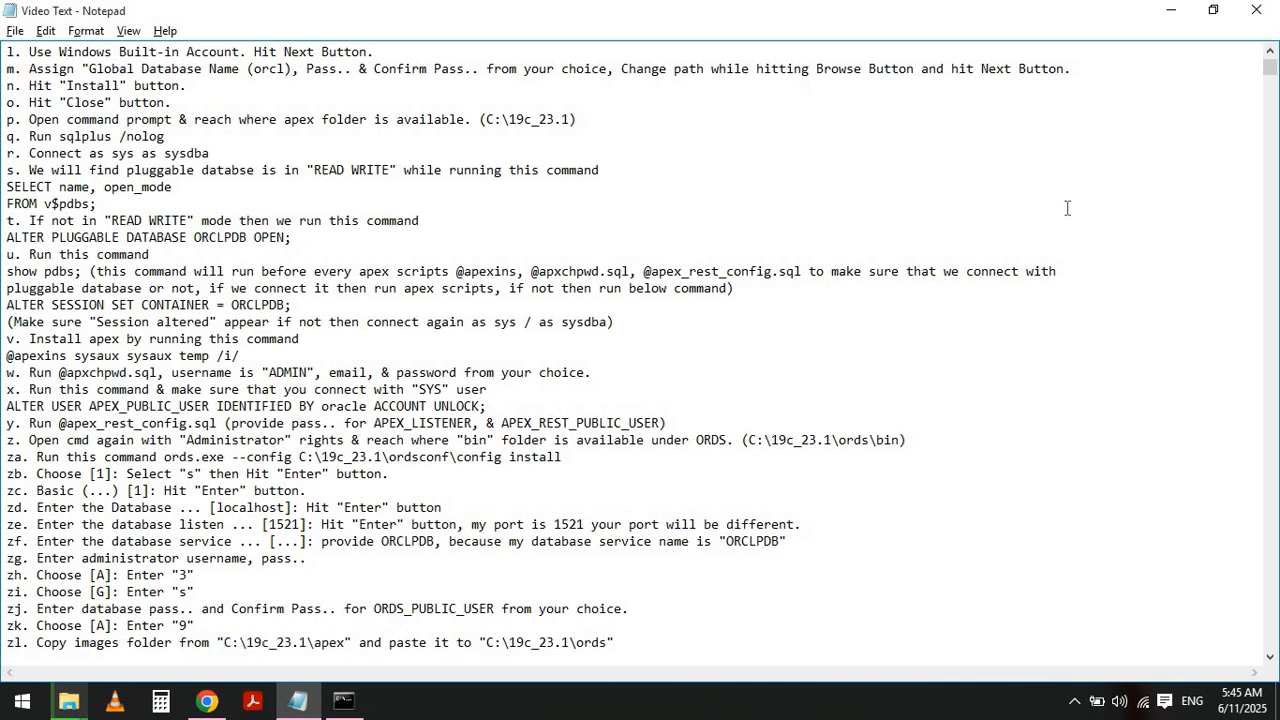
- Highlight note zm about entering the APEX static resources path
click(1167, 18)
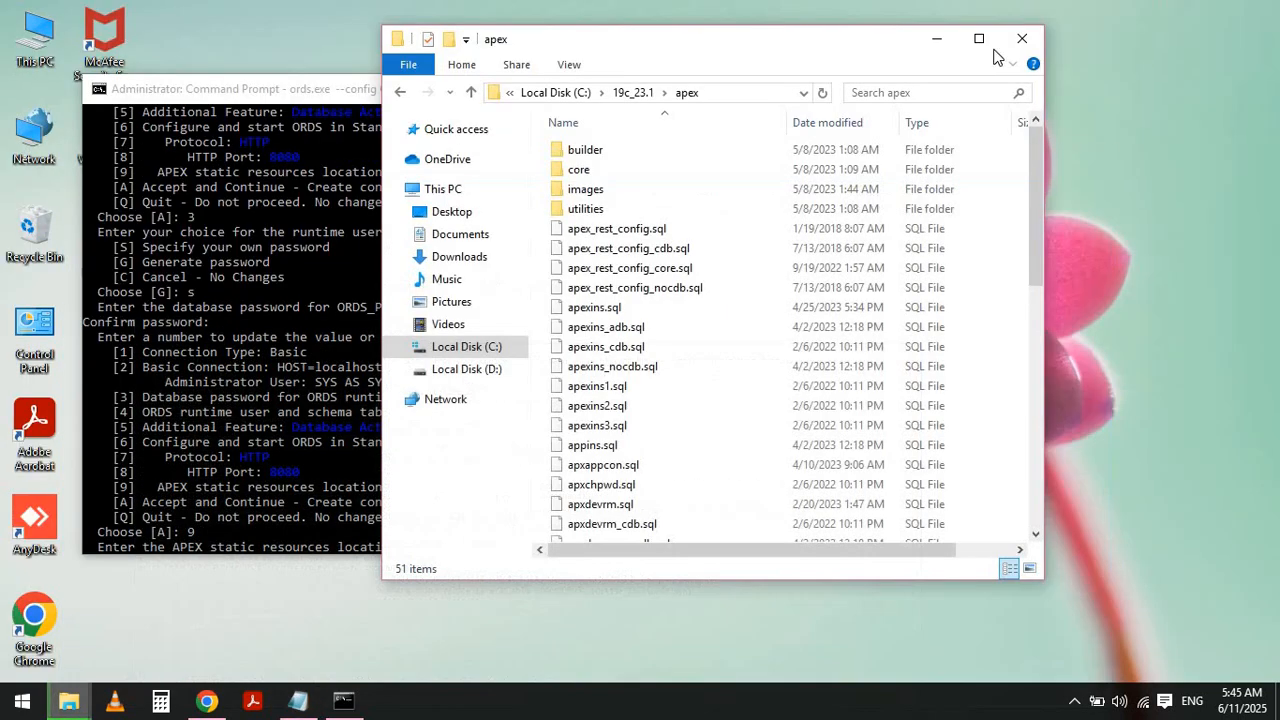
click(935, 42)
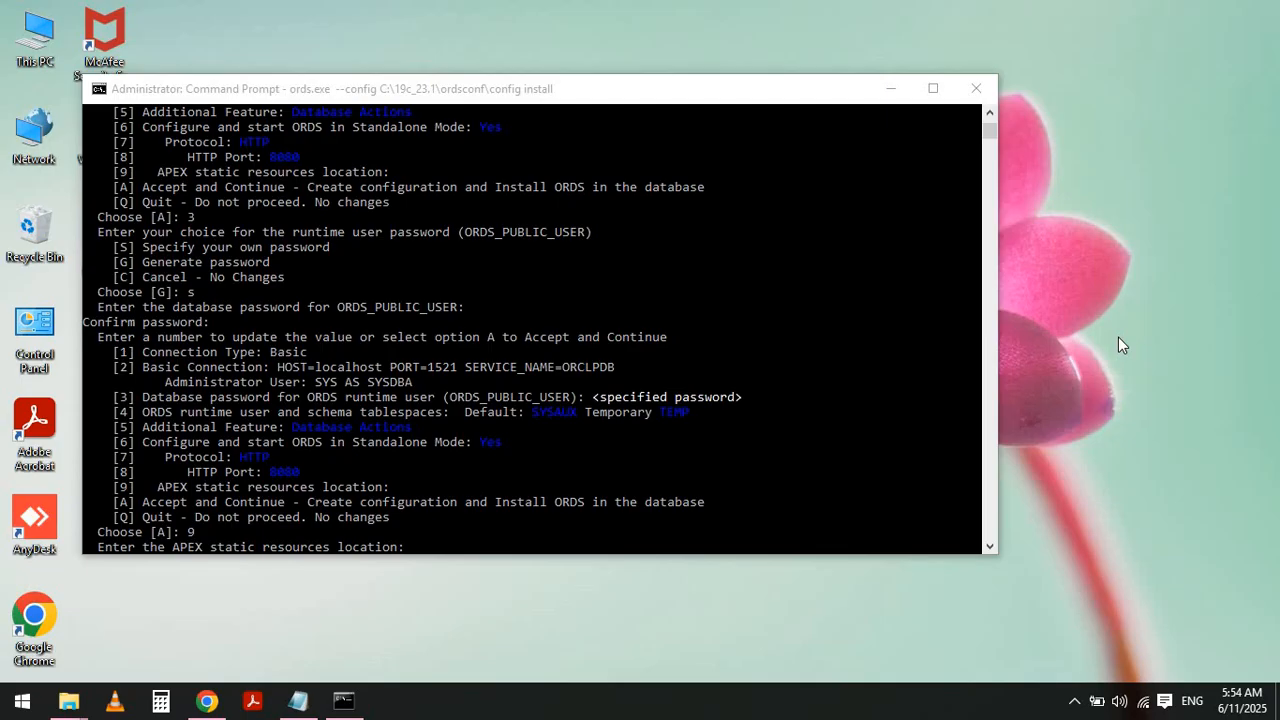
key(alt+Tab)
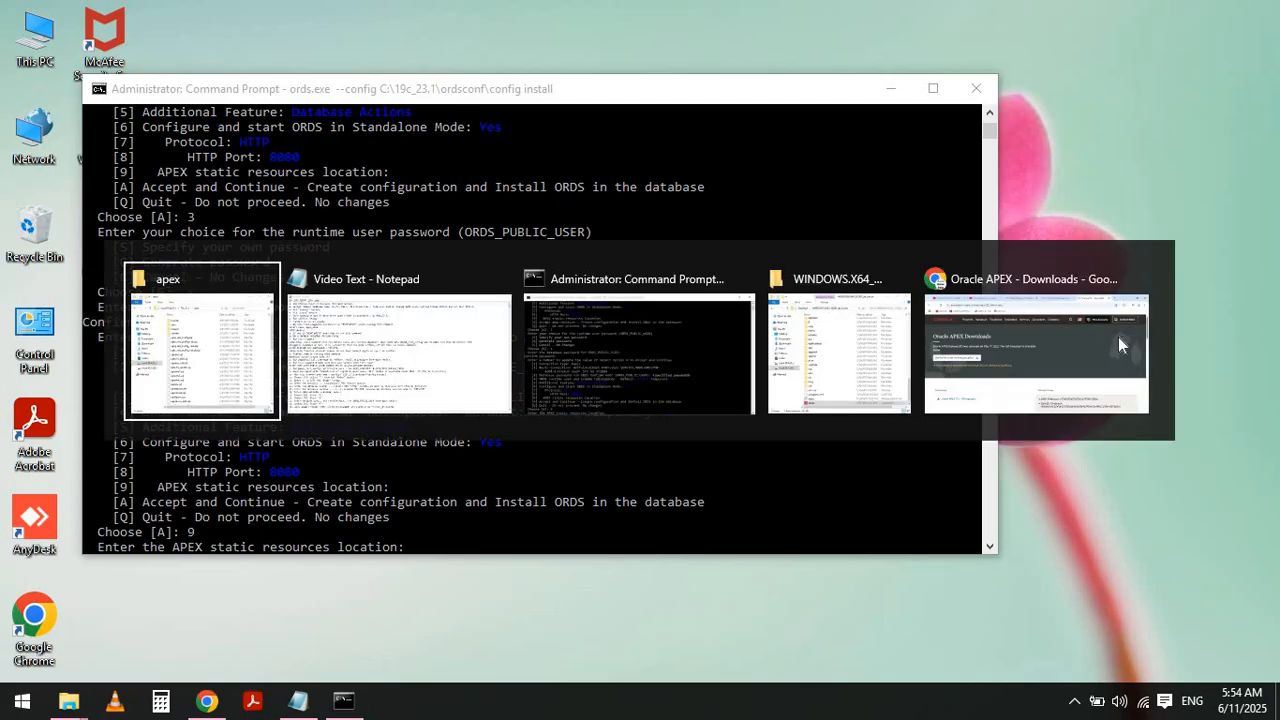
key(Tab)
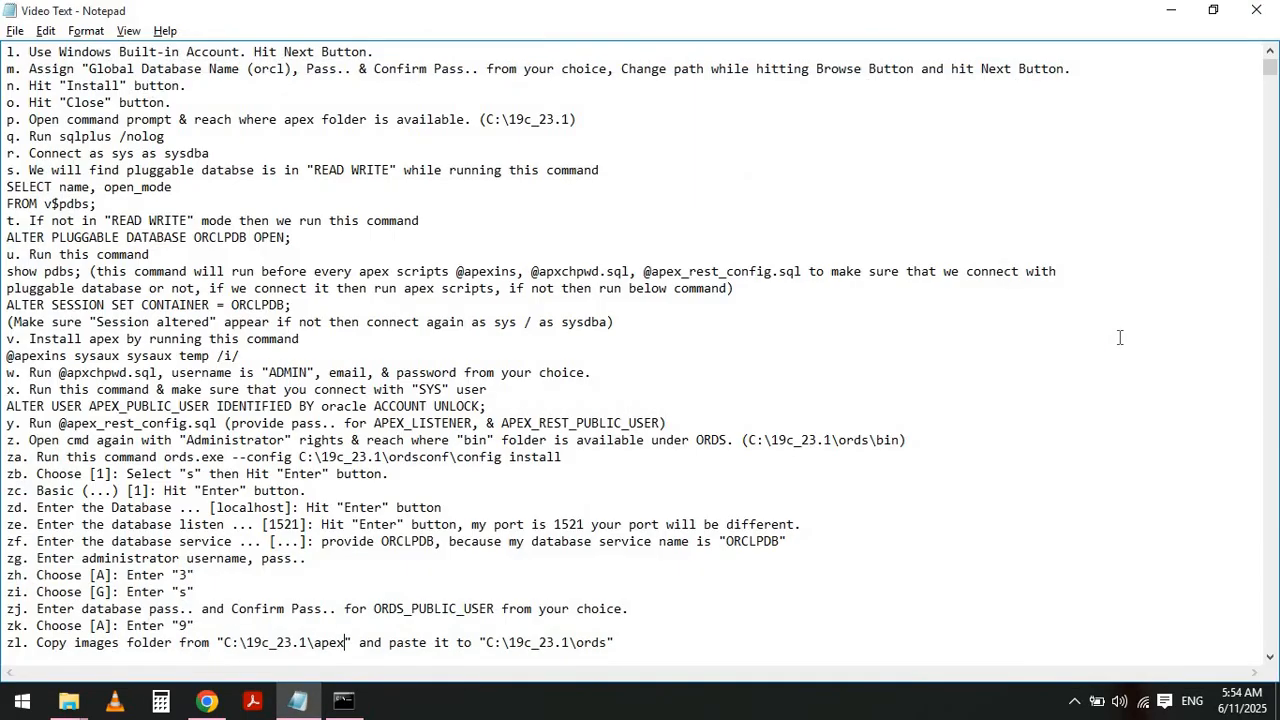
key(Down)
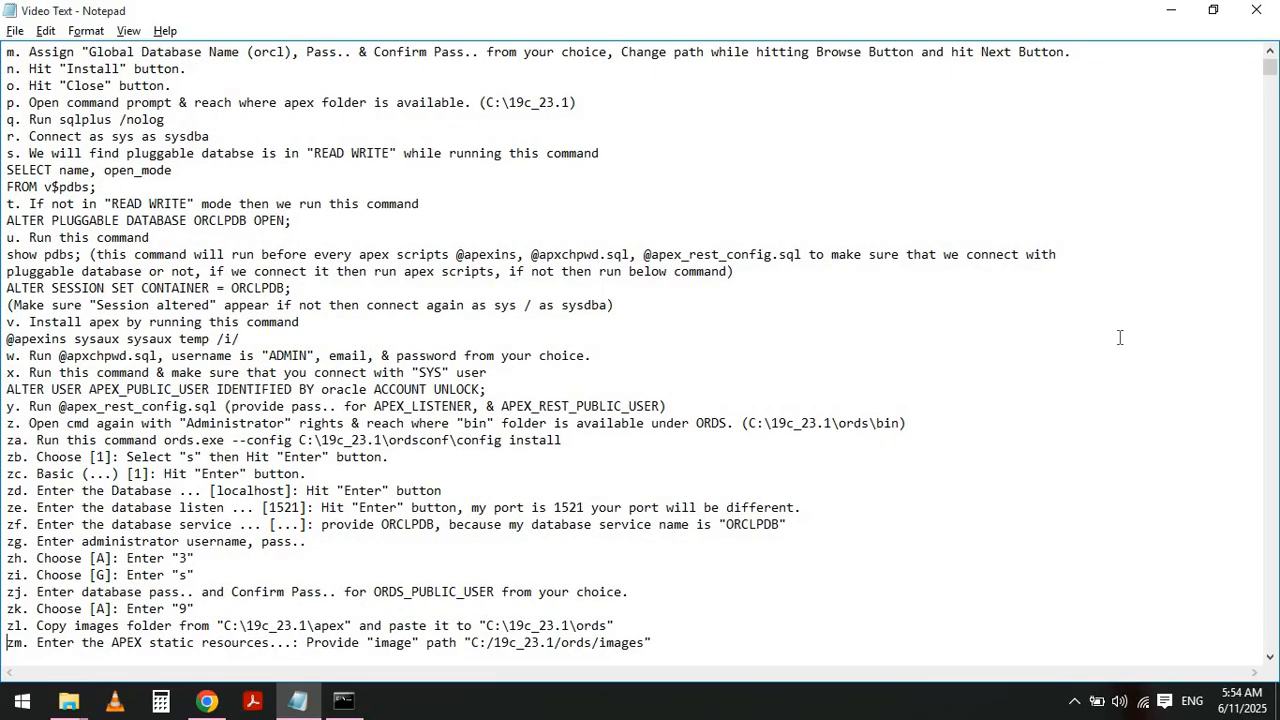
key(shift+End)
- Copy the path of the apex images folder and paste it over the path written in note zm
key(alt+Tab)
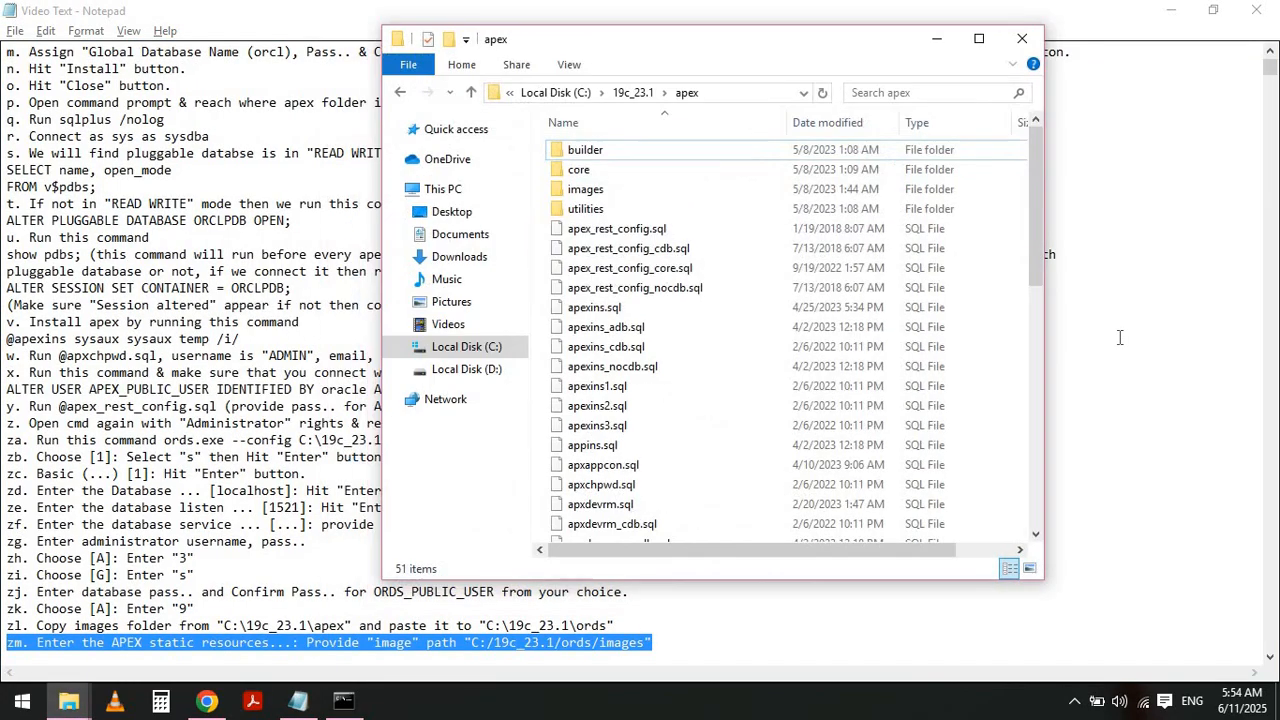
double_click(600, 194)
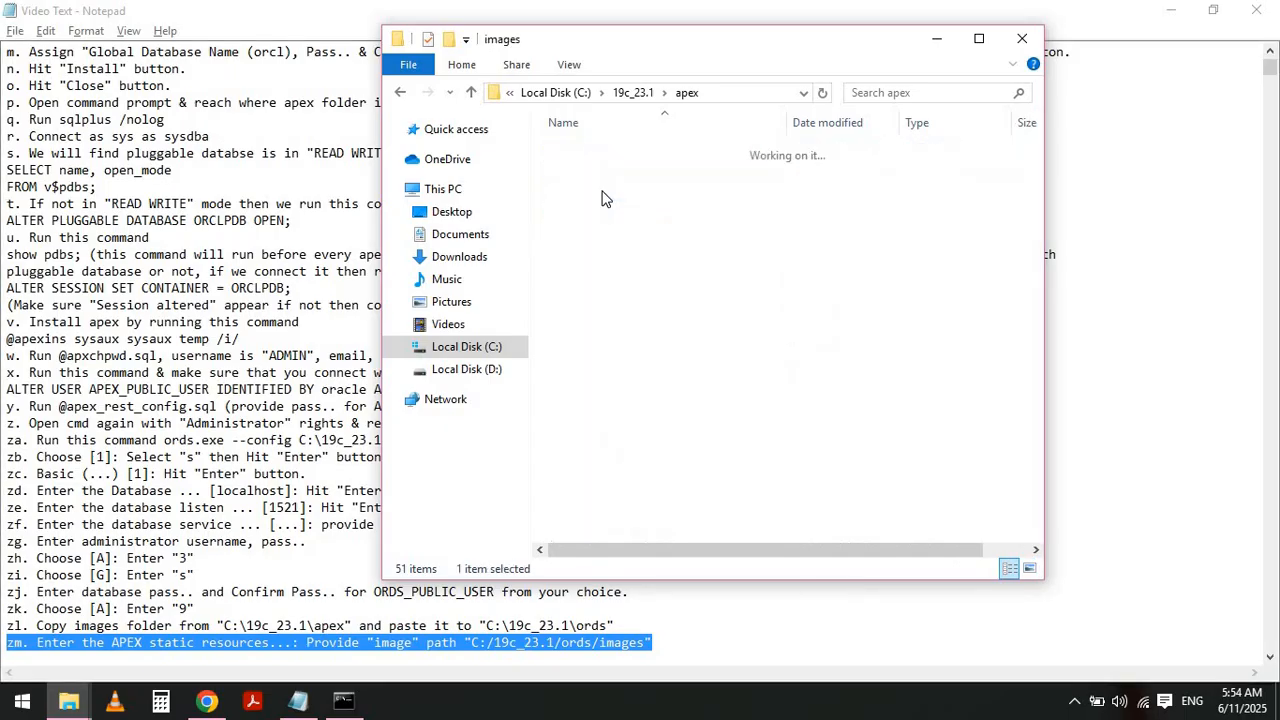
click(763, 92)
key(ctrl+c)
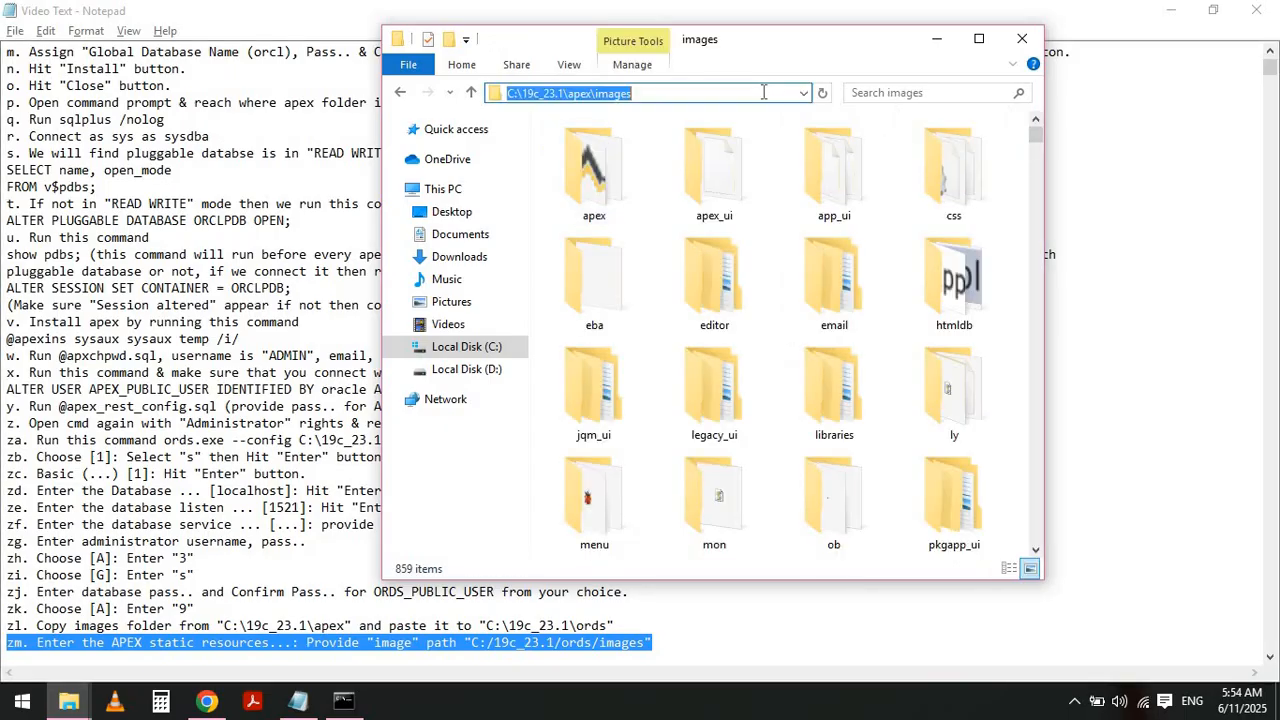
key(alt+Tab)
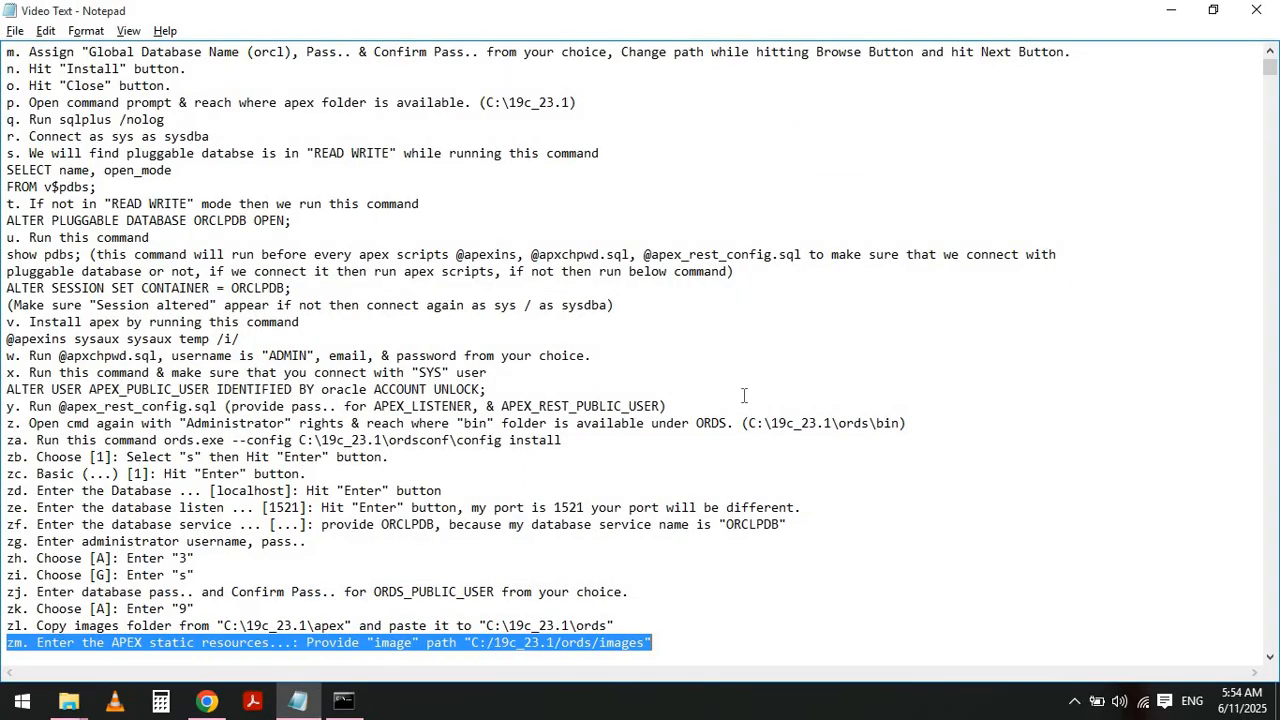
click(470, 643)
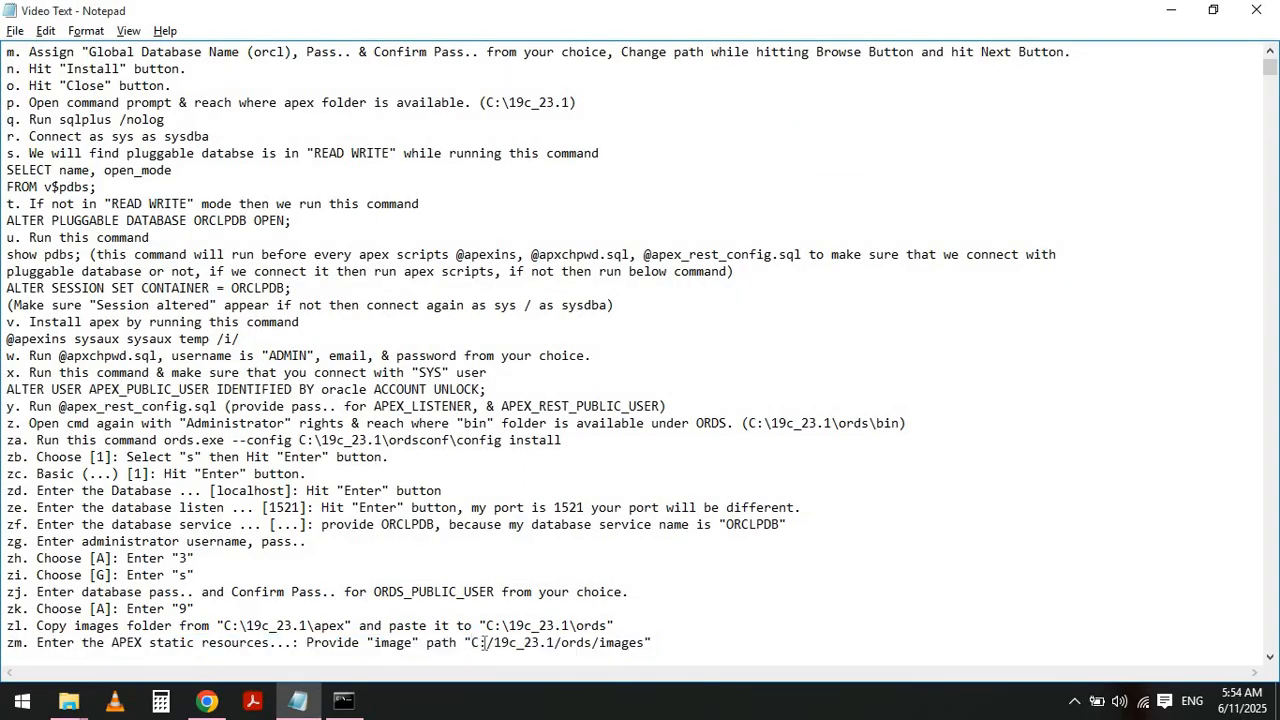
shift+click(643, 645)
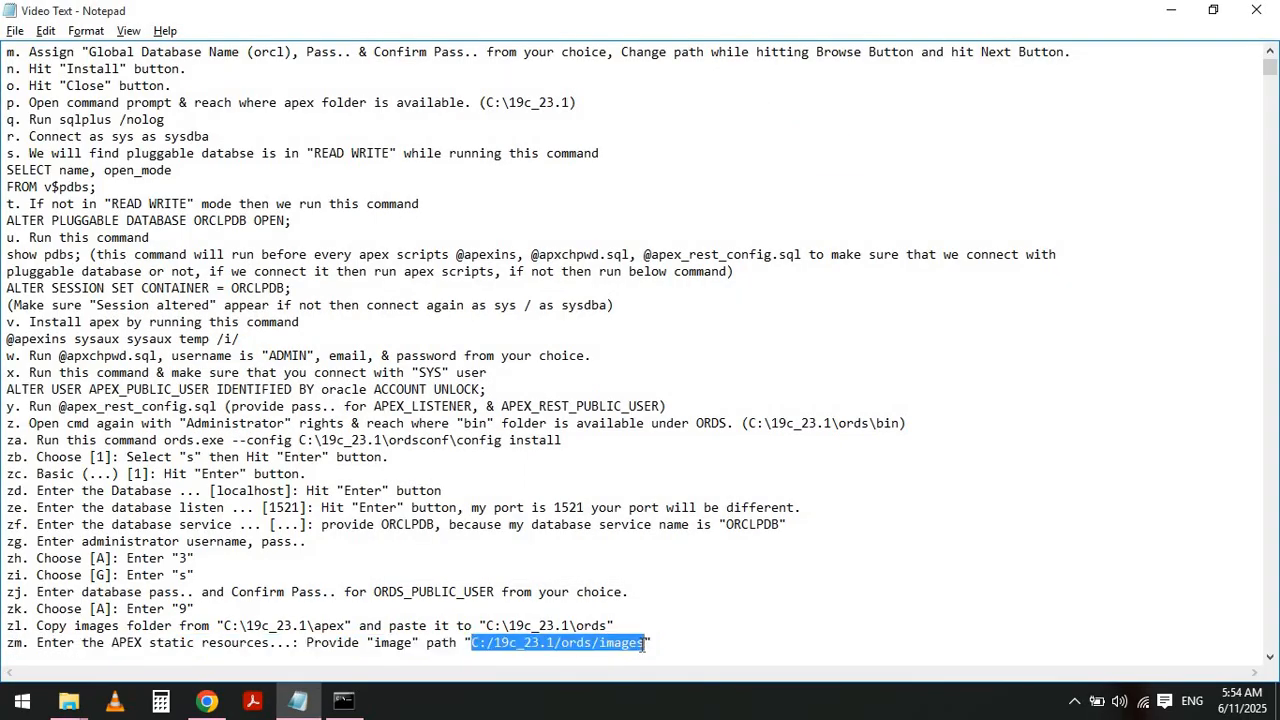
key(ctrl+v)
- Replace the backslashes in note zm's path with forward slashes so it reads C:/19c_23.1/apex/images, and select it
key(Left)
key(Left)
key(Left)
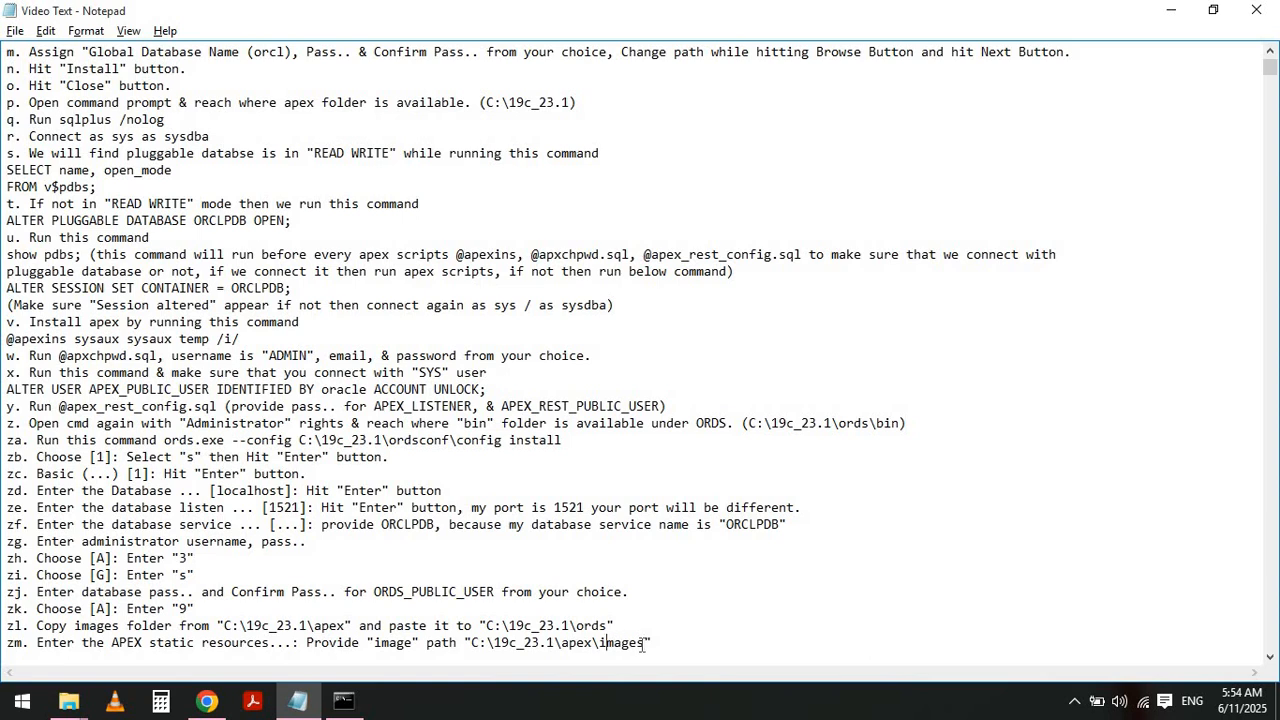
key(BackSpace)
text(/)
key(Left)
key(Left)
key(Left)
key(Left)
key(Left)
key(BackSpace)
text(/)
key(Left)
key(Left)
key(Left)
key(Left)
key(Left)
key(Left)
key(Left)
key(Left)
key(Left)
key(Left)
key(Delete)
text(/)
shift+click(647, 642)
key(ctrl+c)
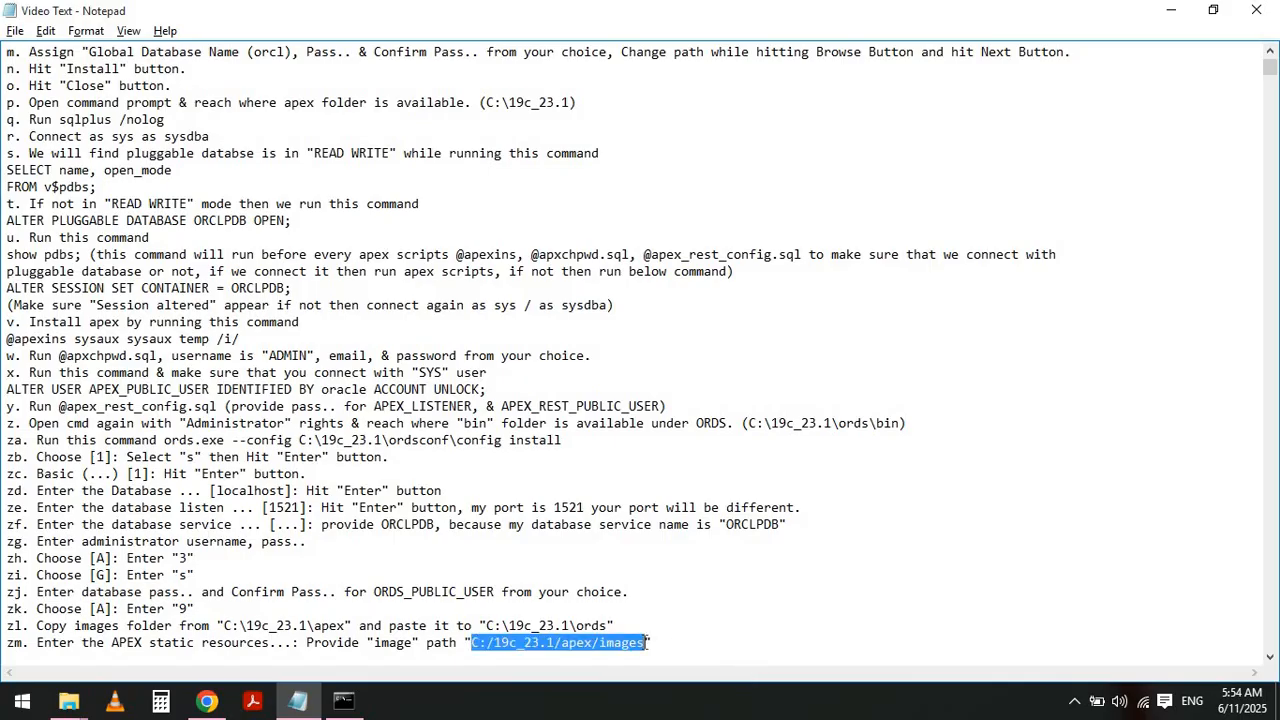
- Enter C:/19c_23.1/apex/images as the APEX static resources location in the ORDS installer
key(alt+Tab)
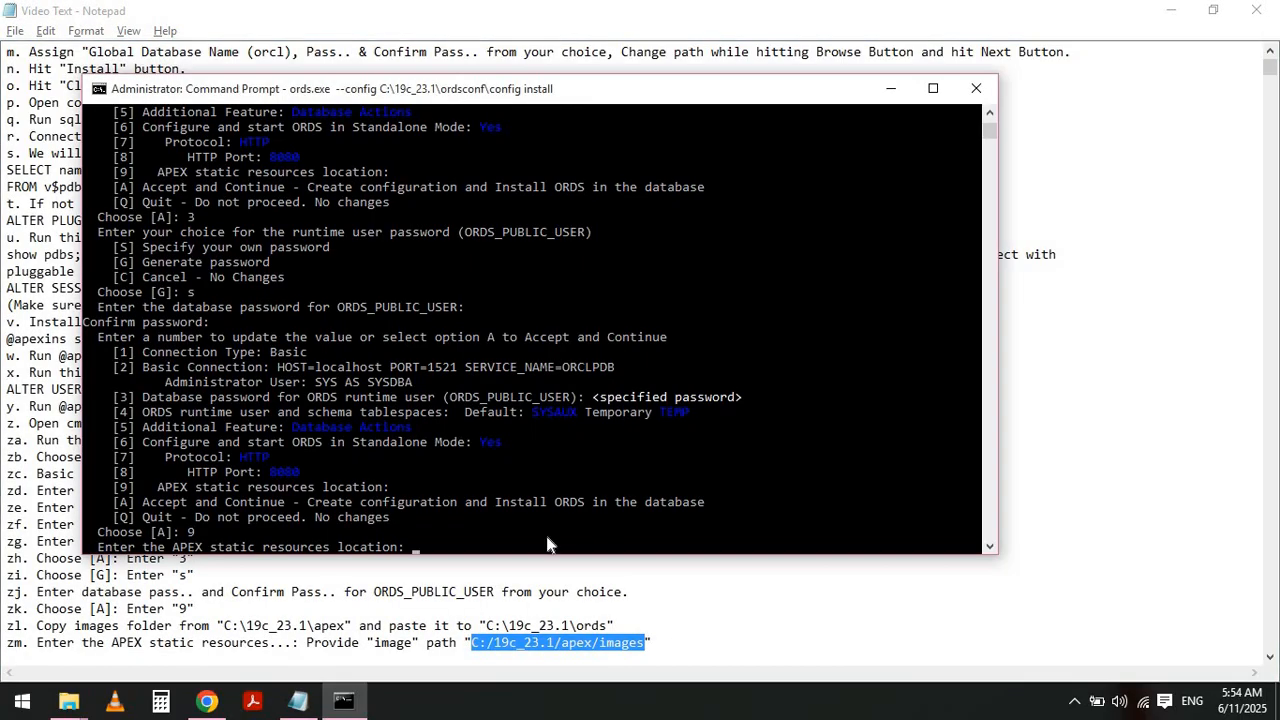
key(ctrl+v)
key(Return)
- Highlight notes zn and zo about further changes and accepting the configuration
key(alt+Tab)
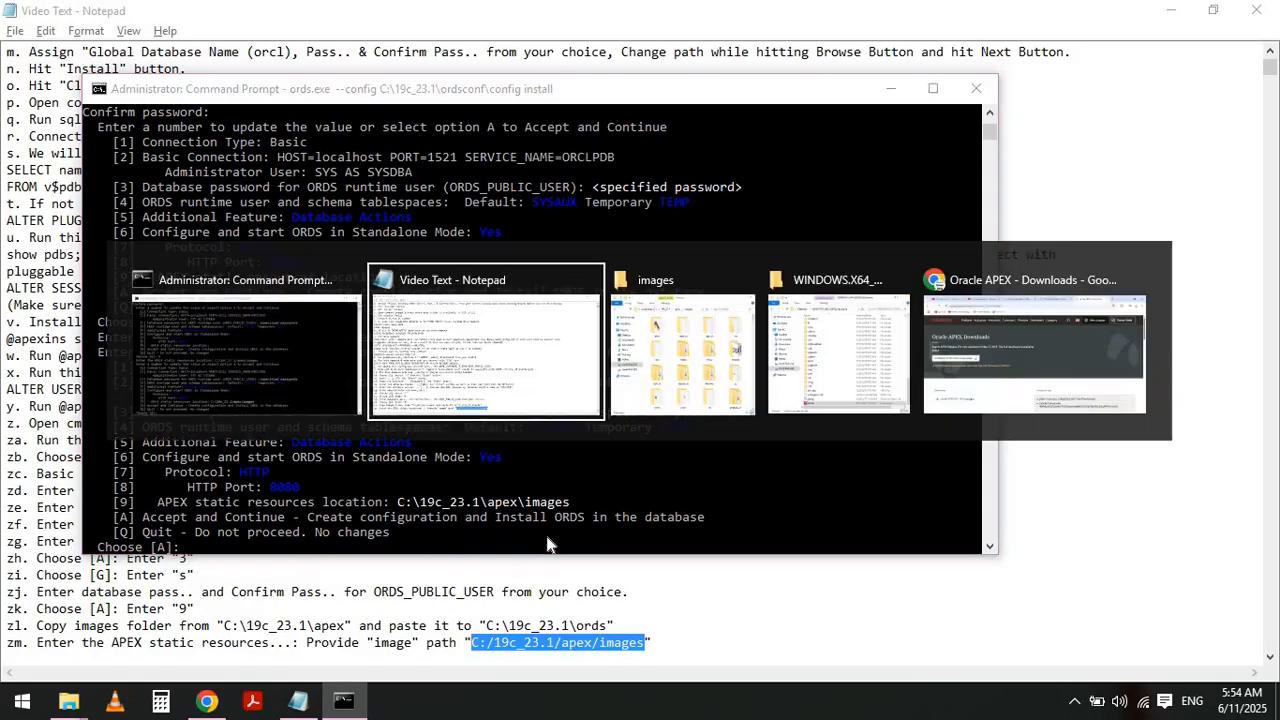
key(Home)
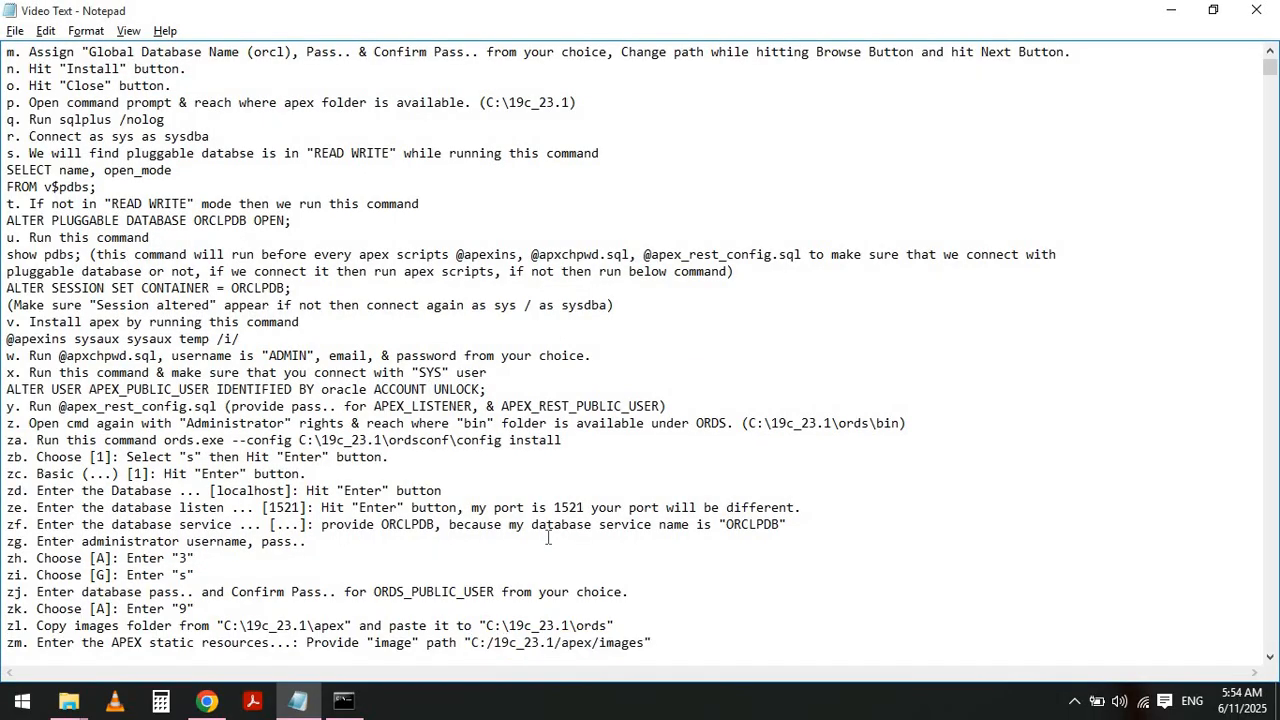
key(Down)
key(shift+End)
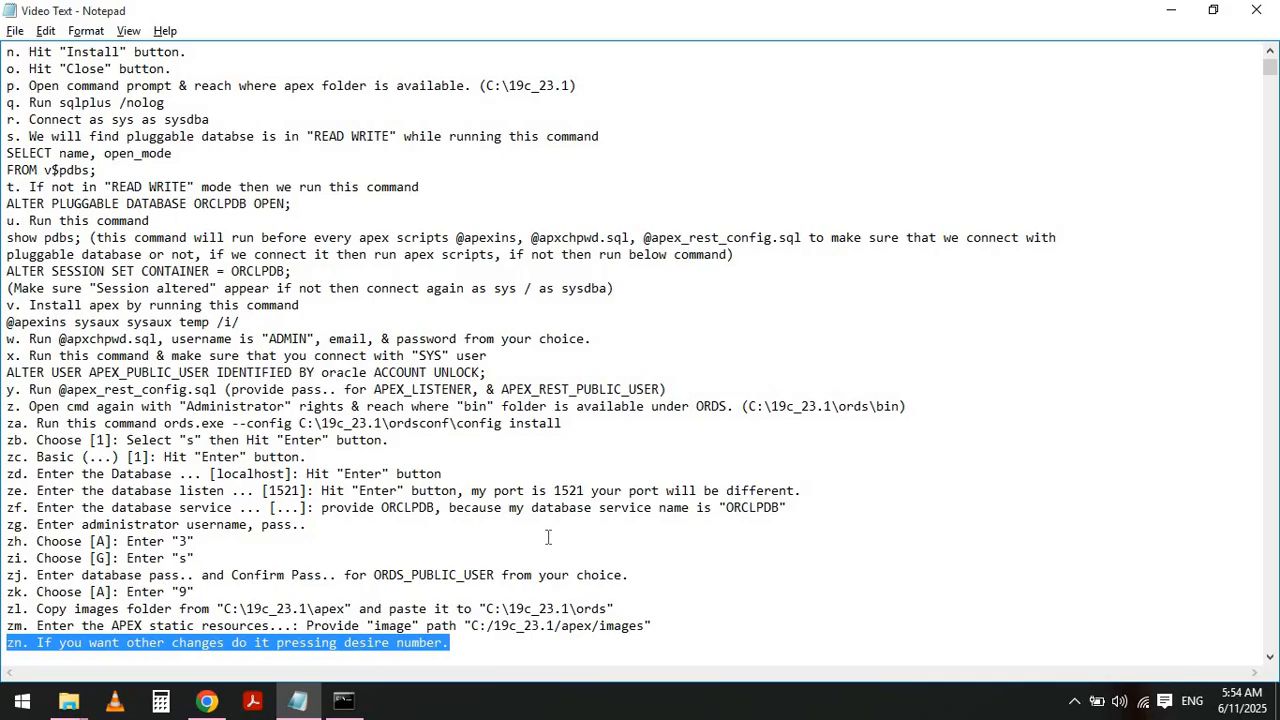
key(Home)
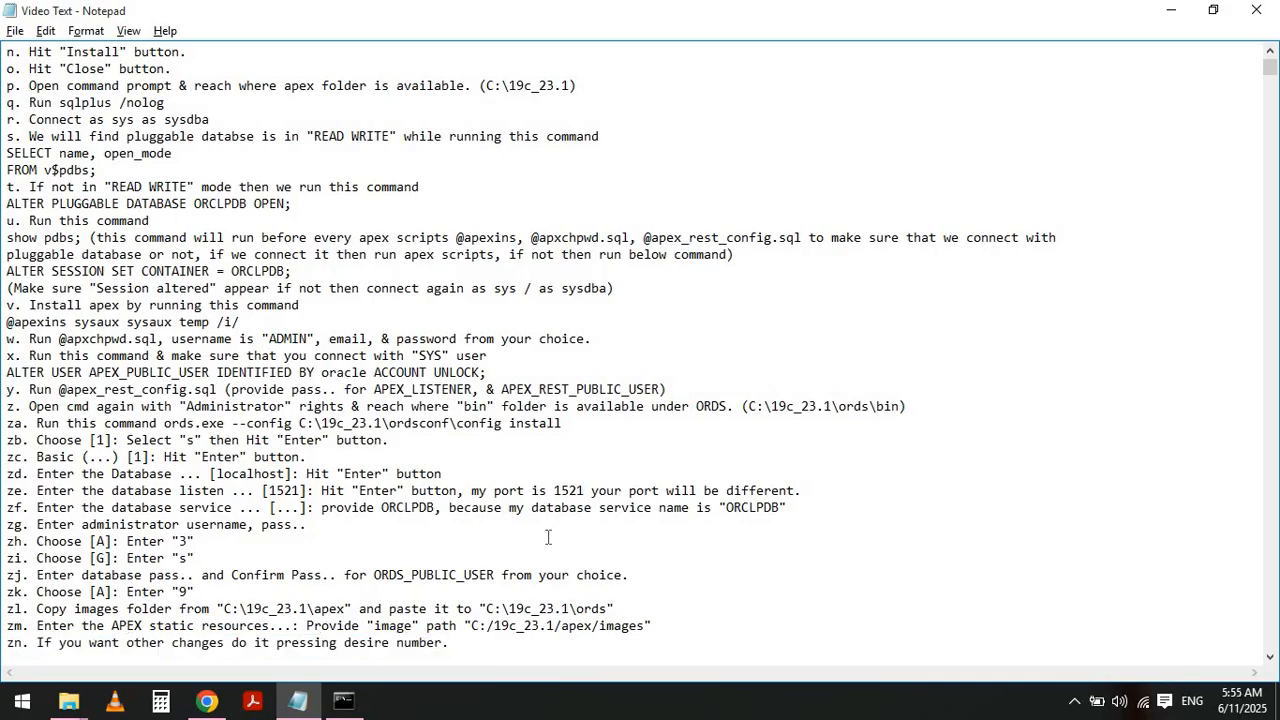
key(Down)
key(shift+End)
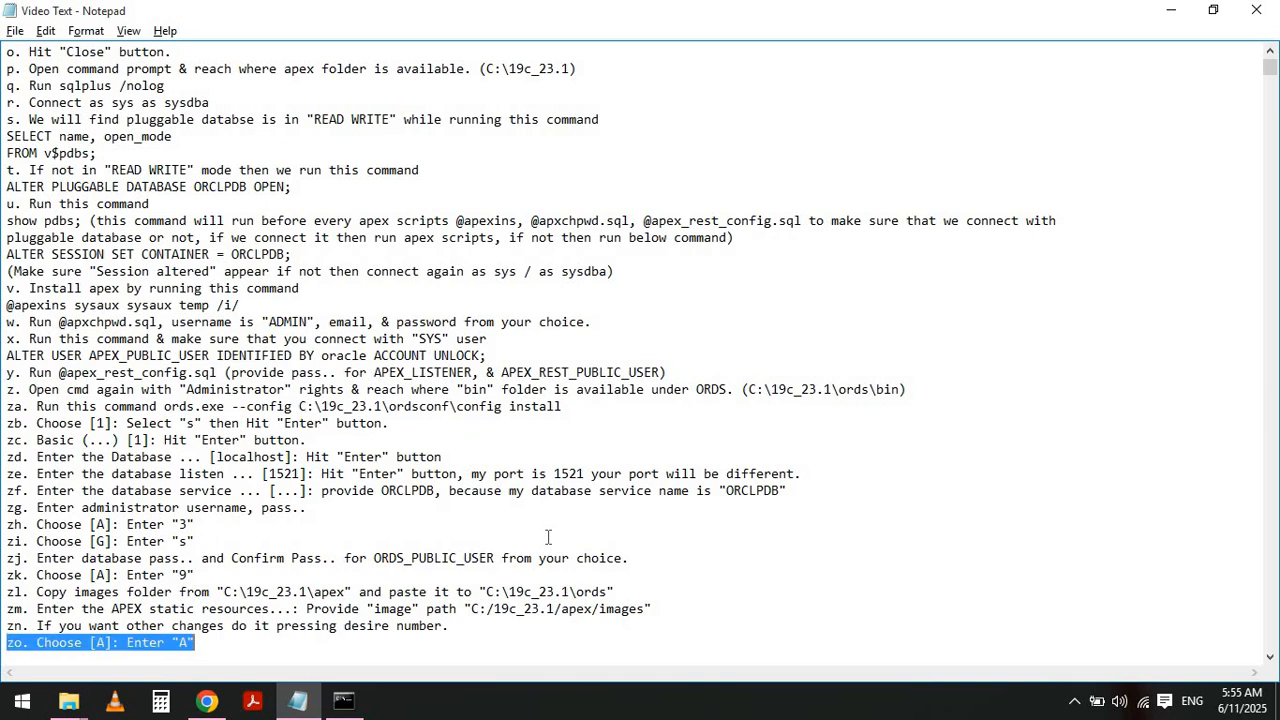
- Choose option A in the installer to accept the configuration and install ORDS
key(alt+Tab)
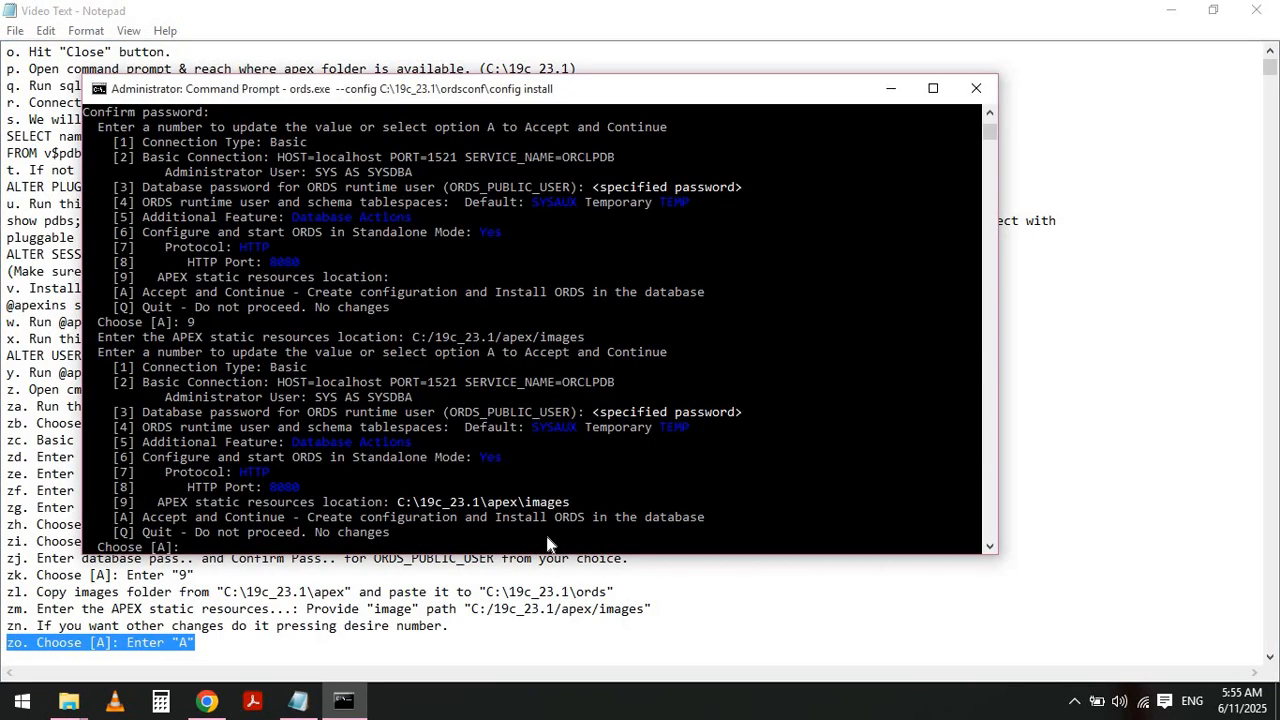
text(A)
key(Return)
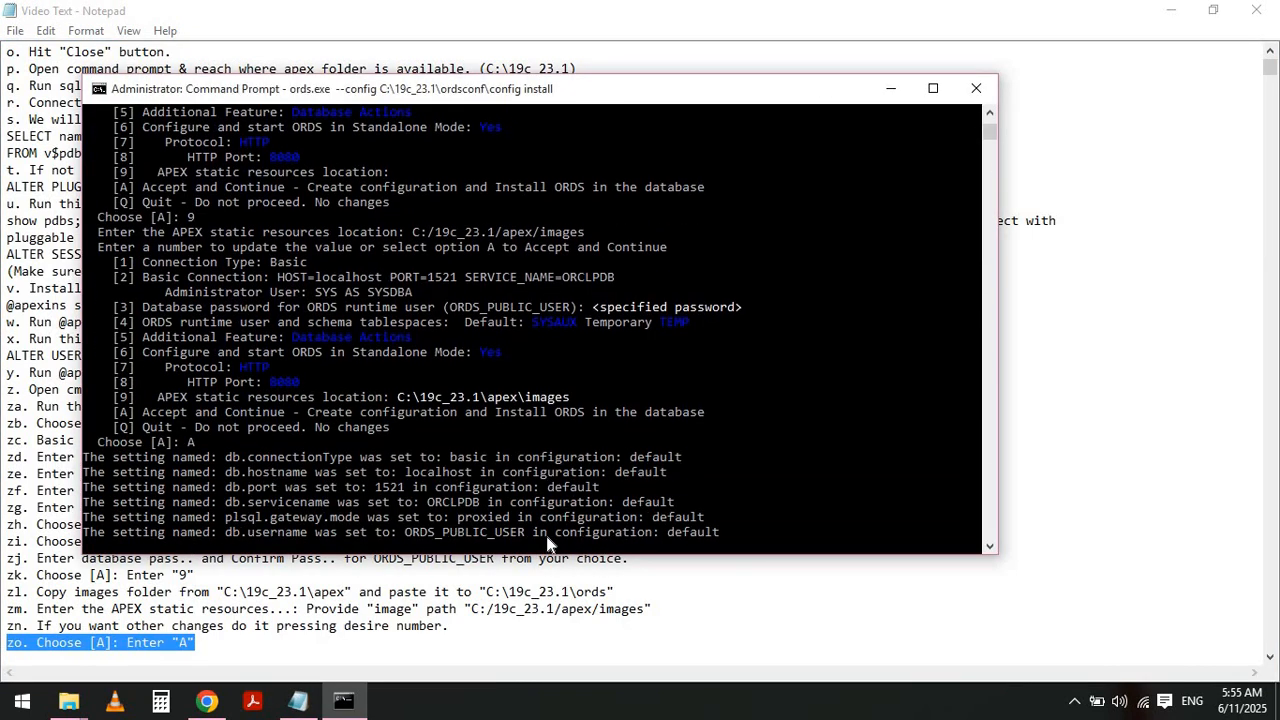
- Highlight note zp and select its link localhost:8080/ords/apex
key(alt+Tab)
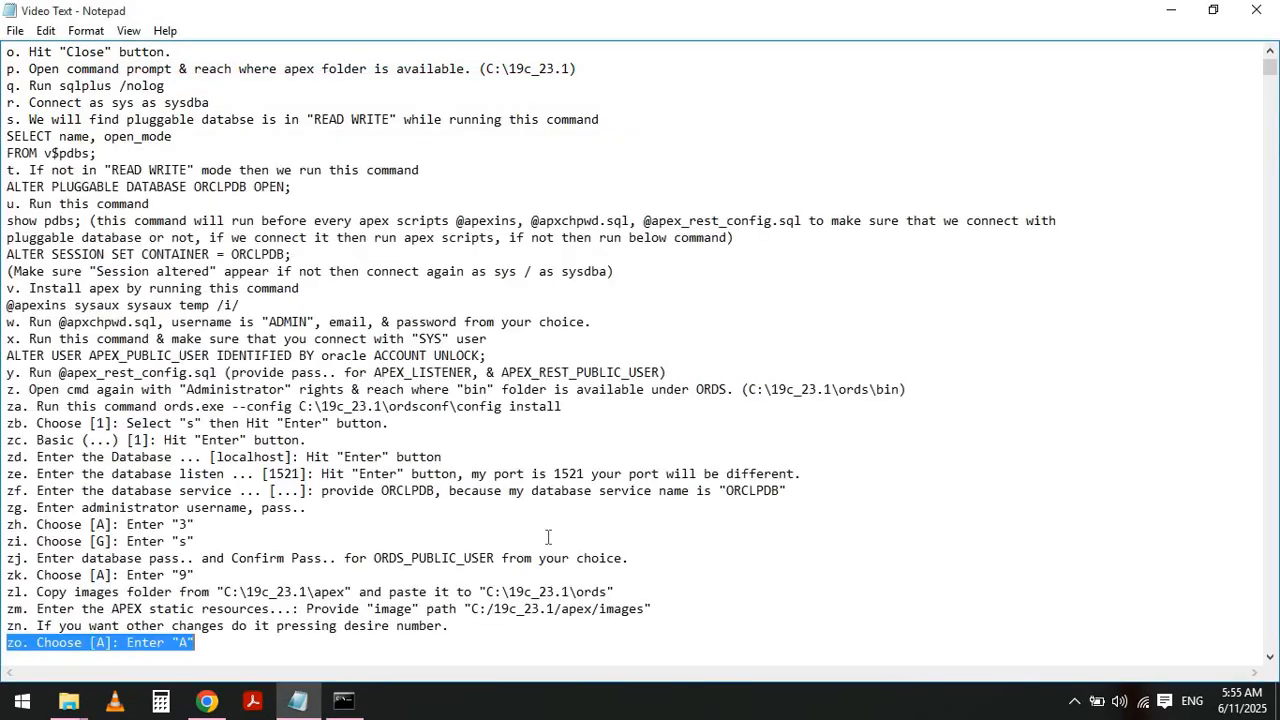
key(Left)
key(Down)
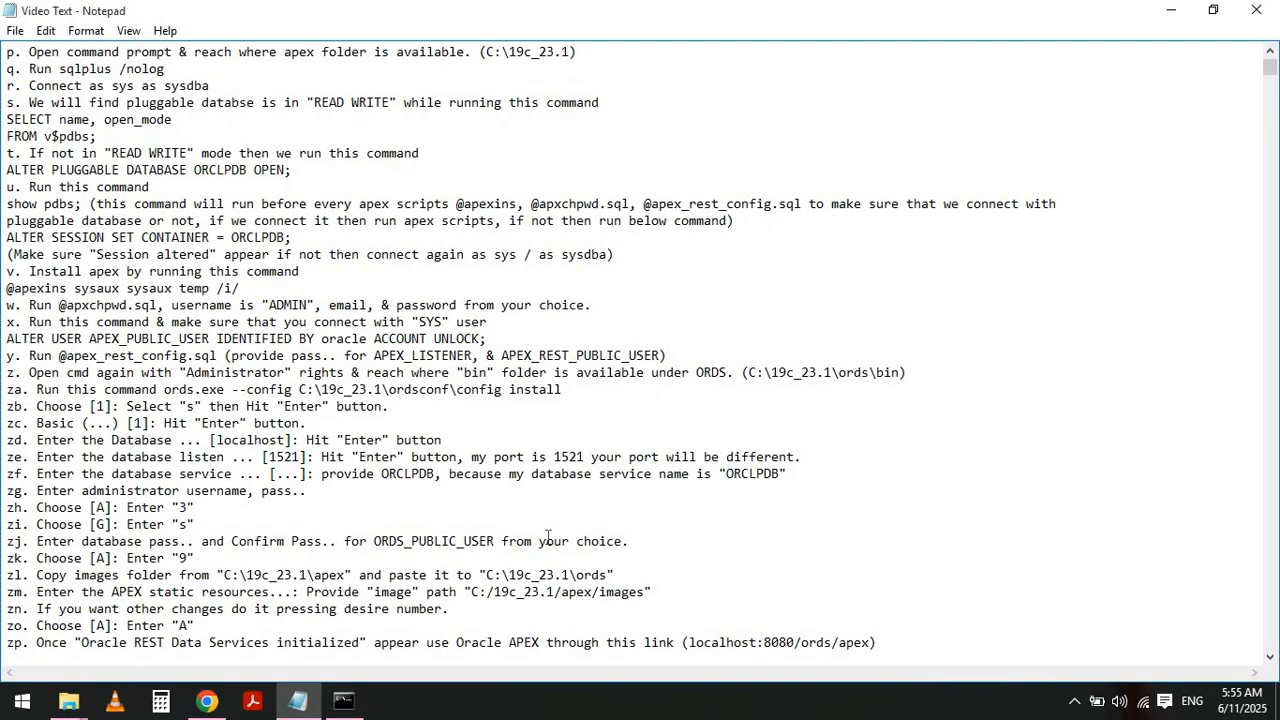
key(shift+End)
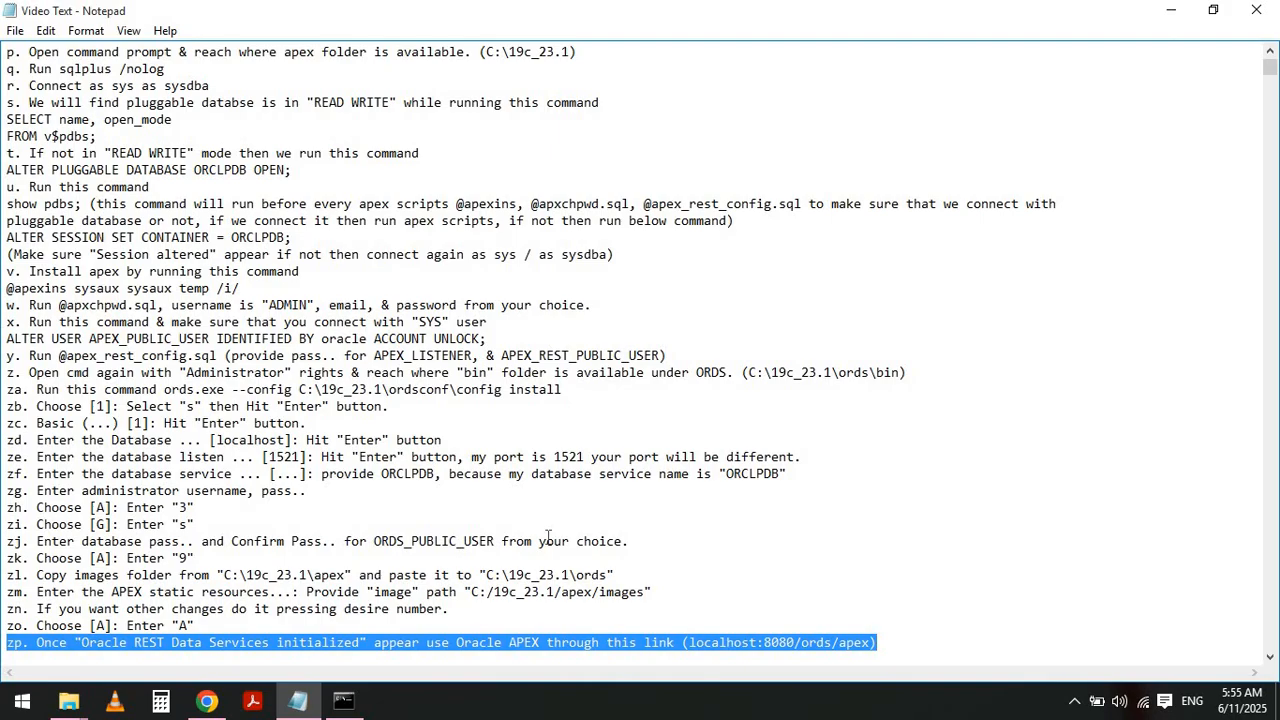
click(689, 641)
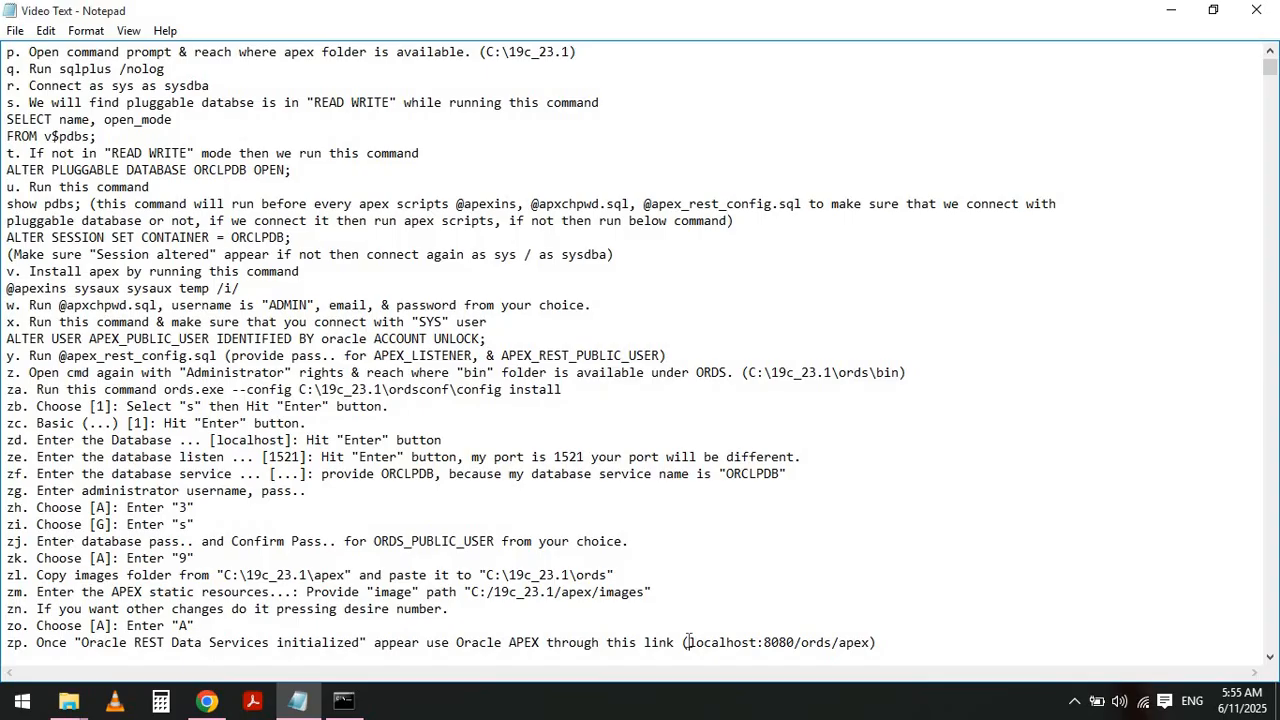
shift+click(871, 642)
- Switch to the browser and open localhost:8080/ords/apex in a new tab
key(alt+Tab)
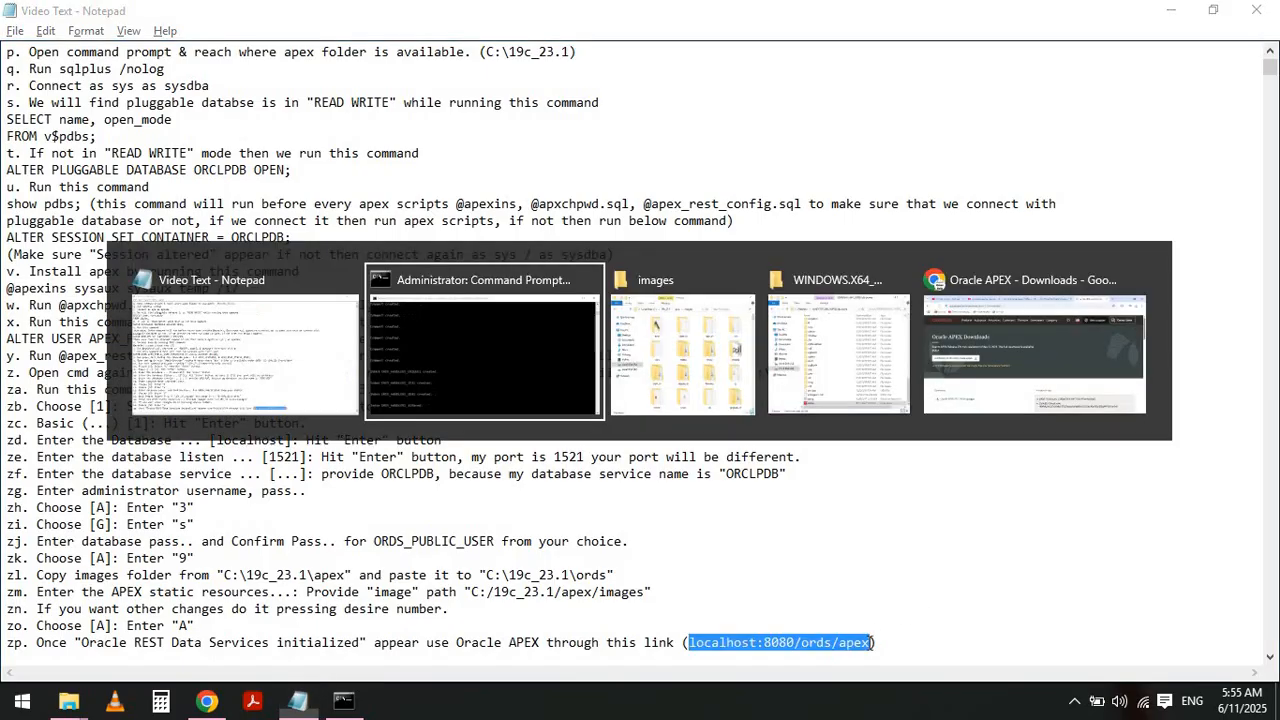
key(alt+Tab)
key(alt+Tab)
key(alt+Tab)
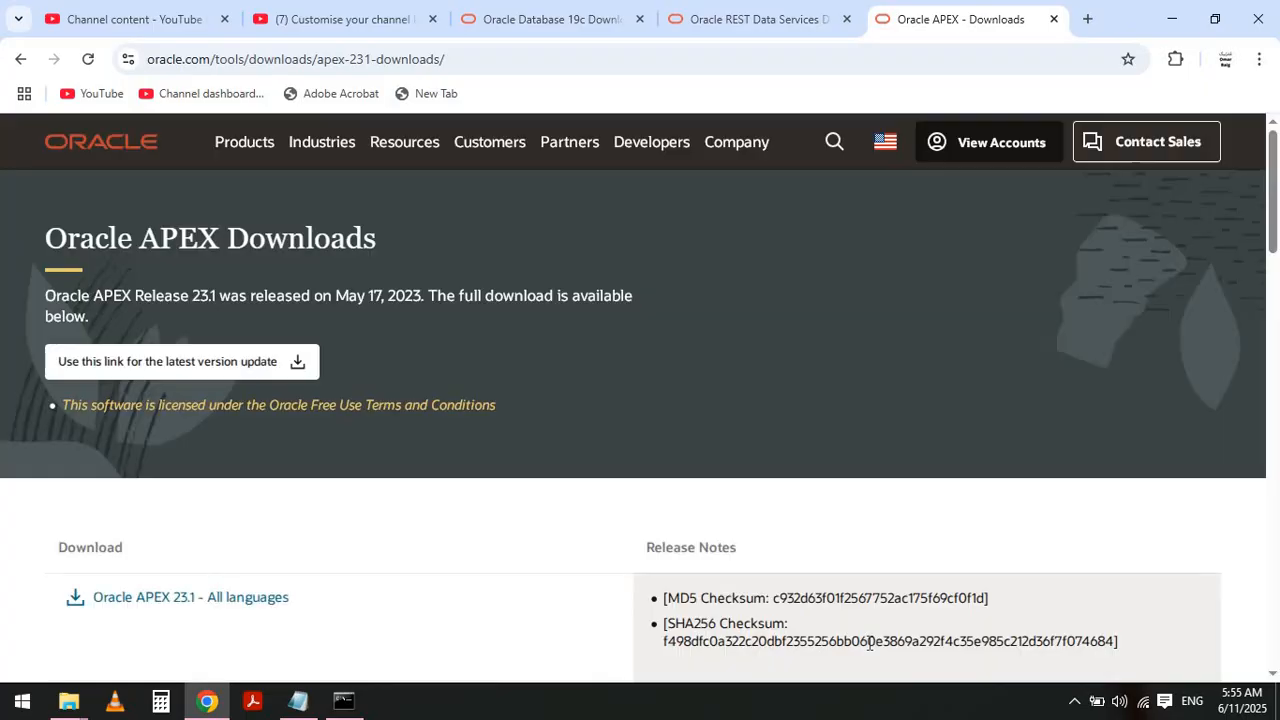
key(ctrl+t)
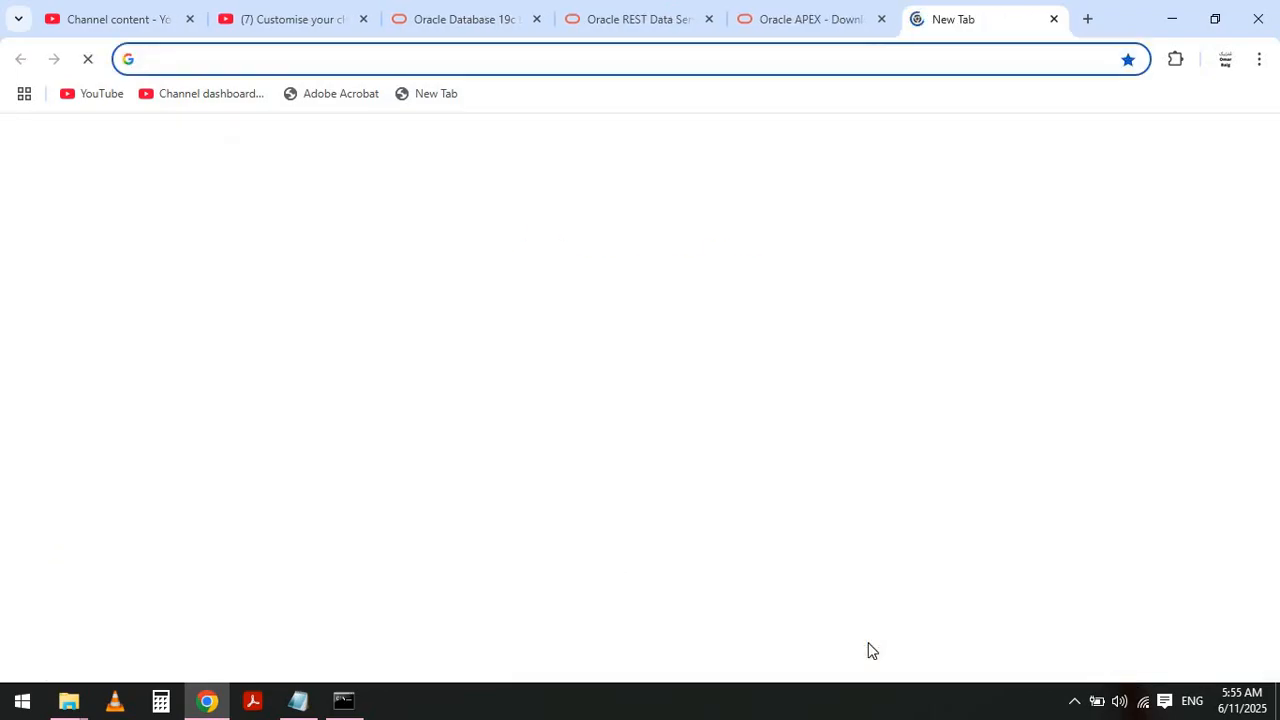
text(loca)
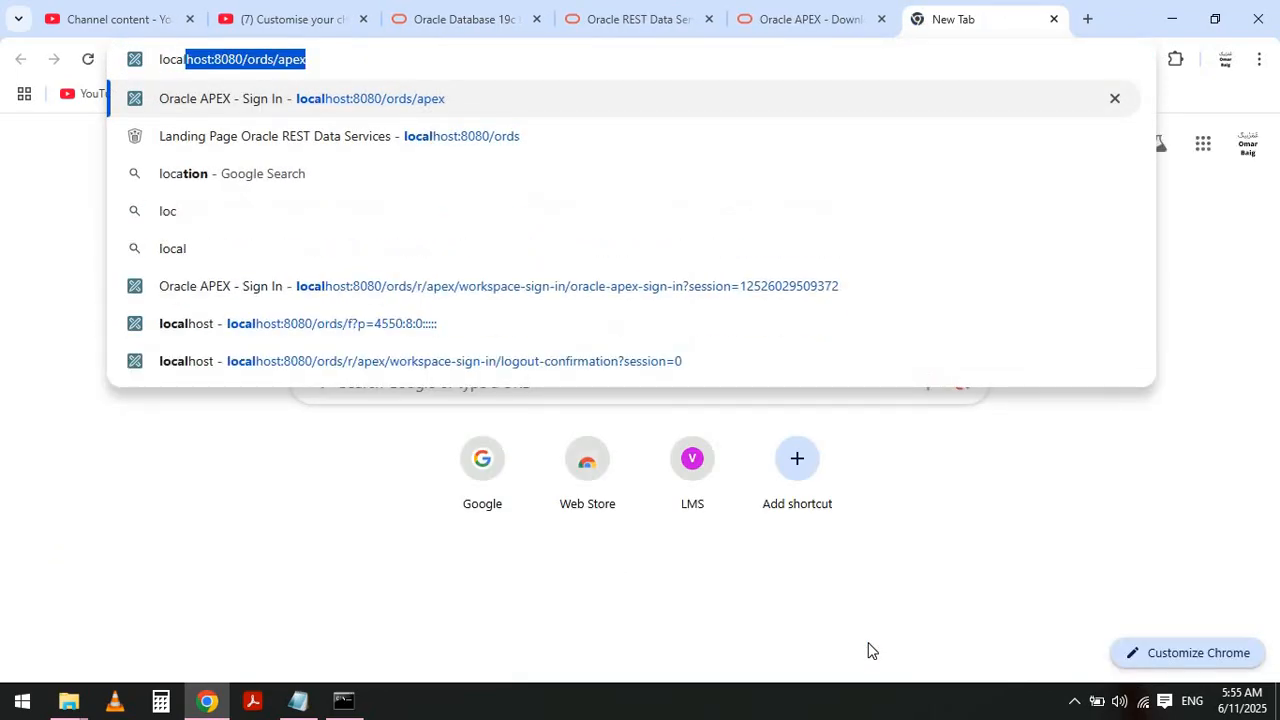
text(lhost:8080)
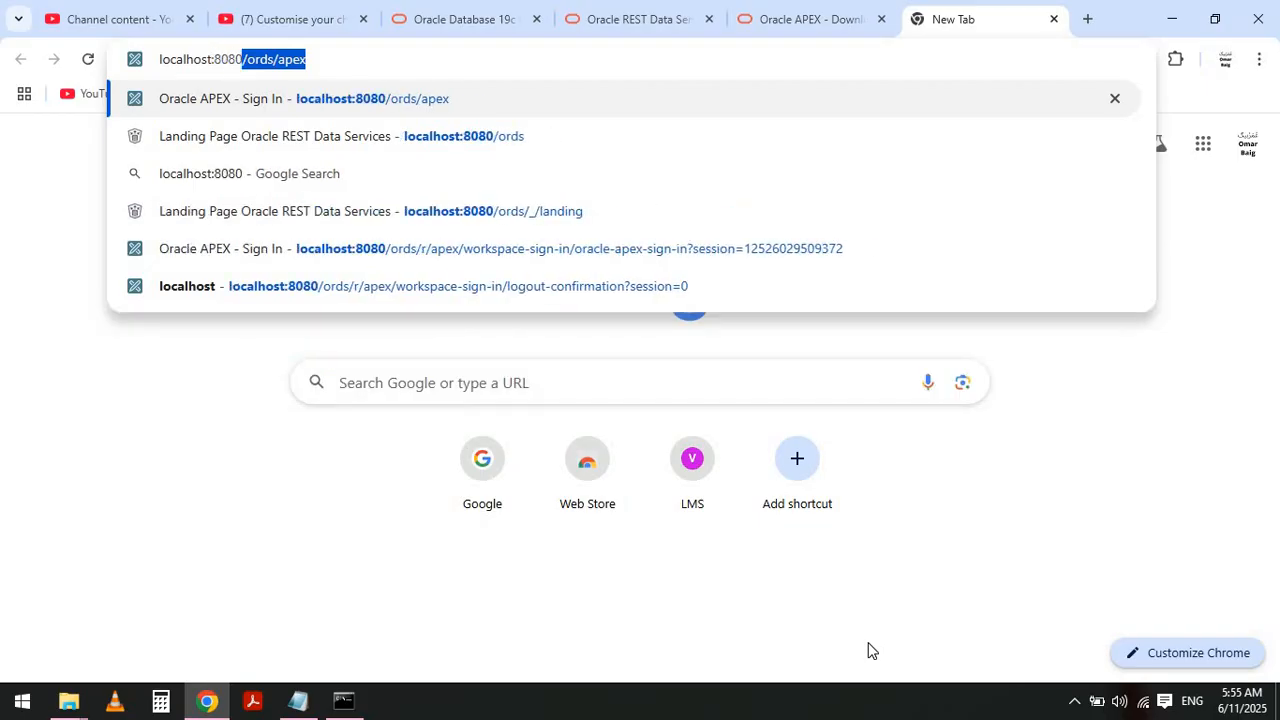
text(/ords.)
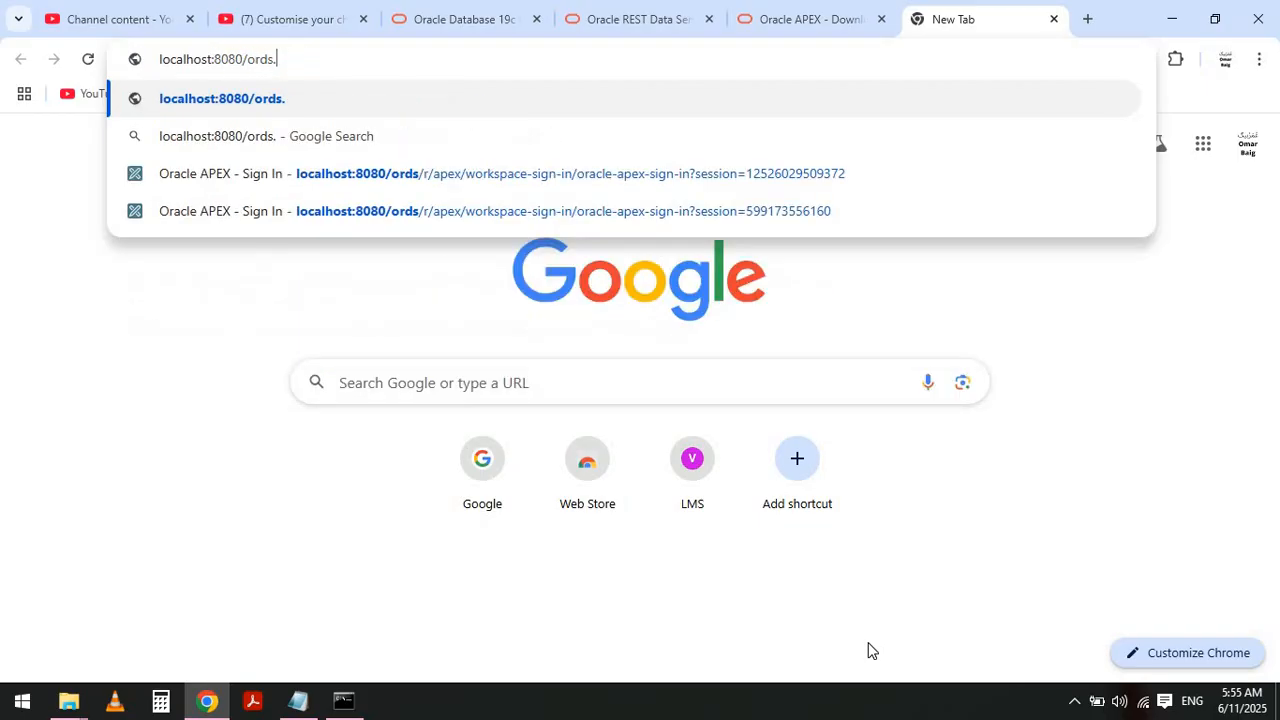
key(BackSpace)
text(/)
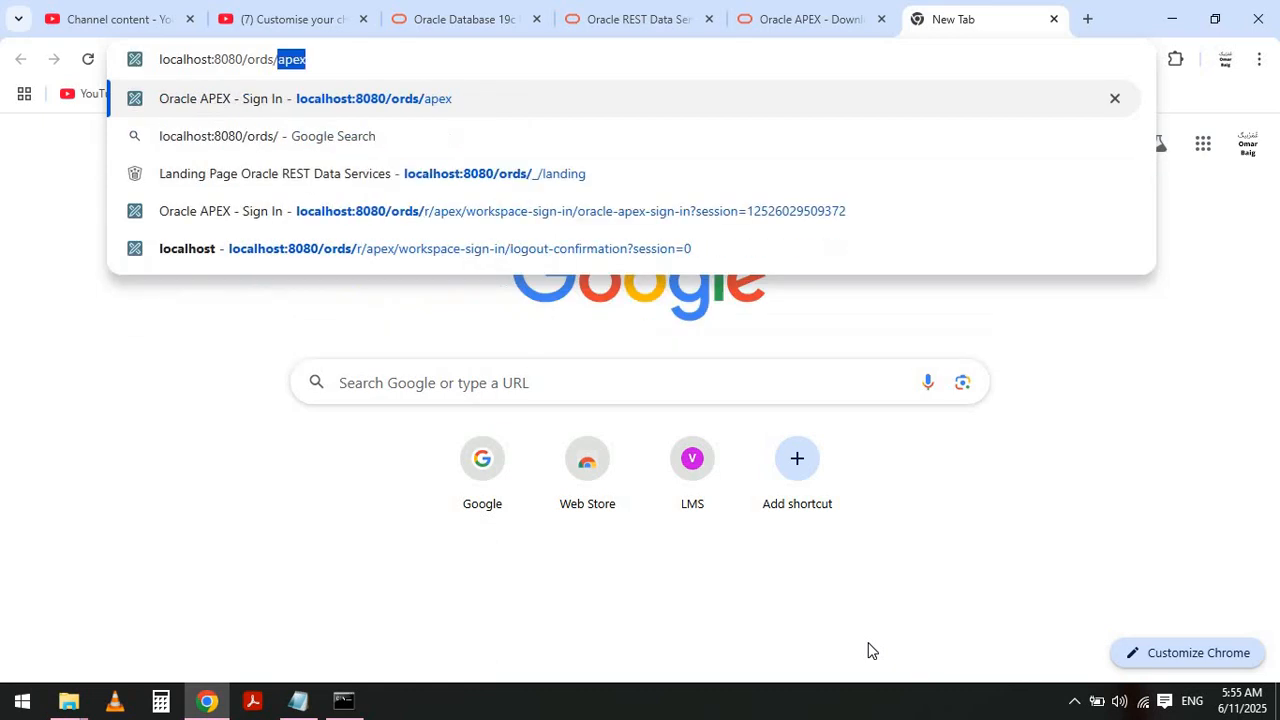
text(apex)
key(Return)
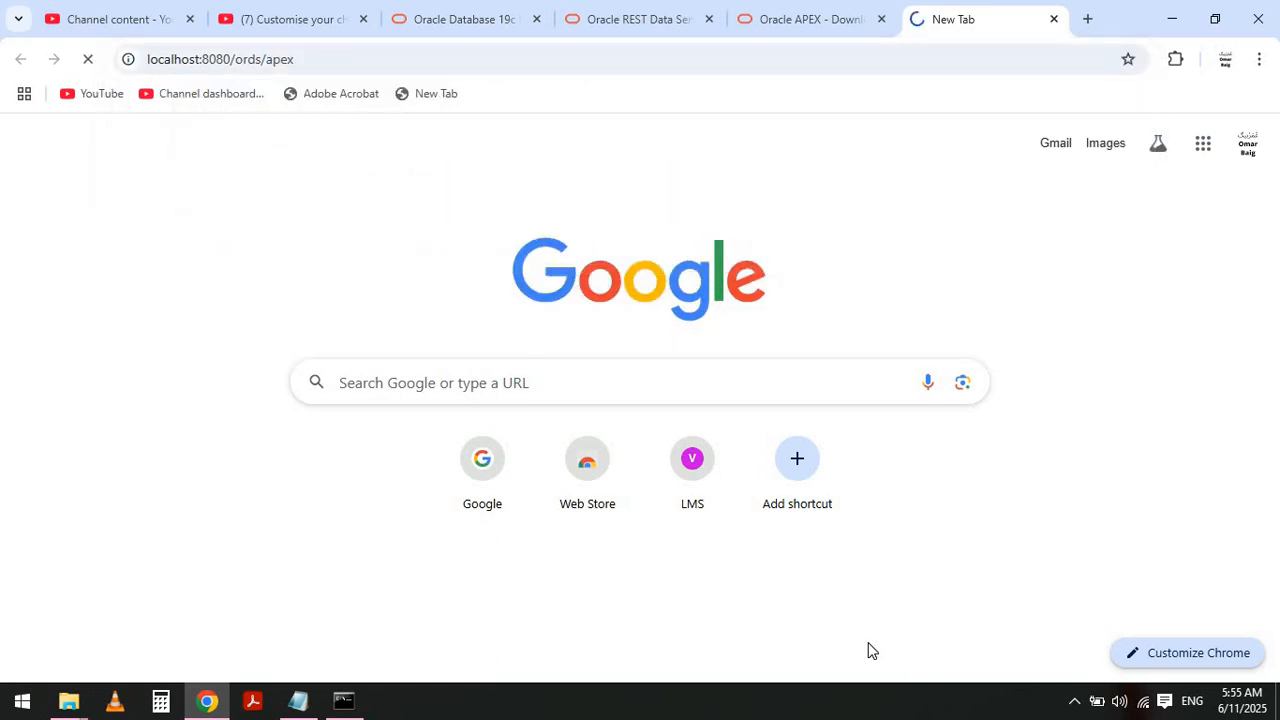
- Minimize the browser to return to the ORDS installer's output
click(1172, 19)
click(1172, 19)
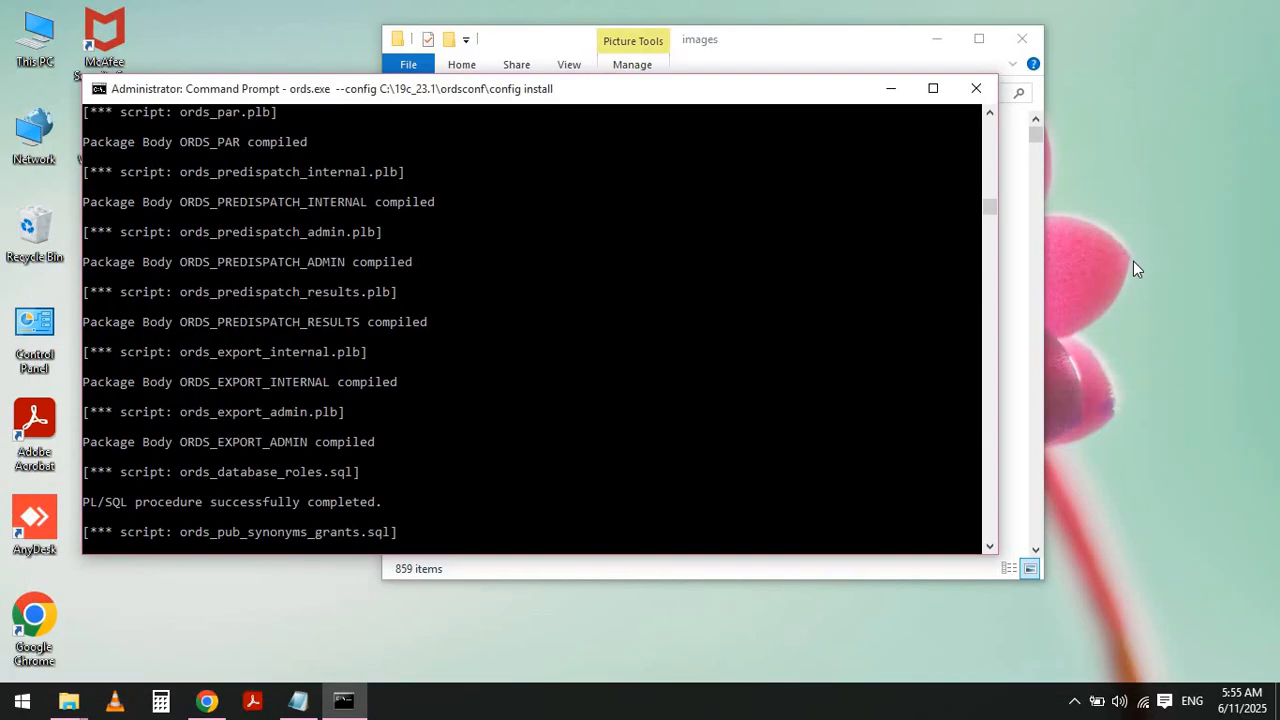
click(1133, 263)
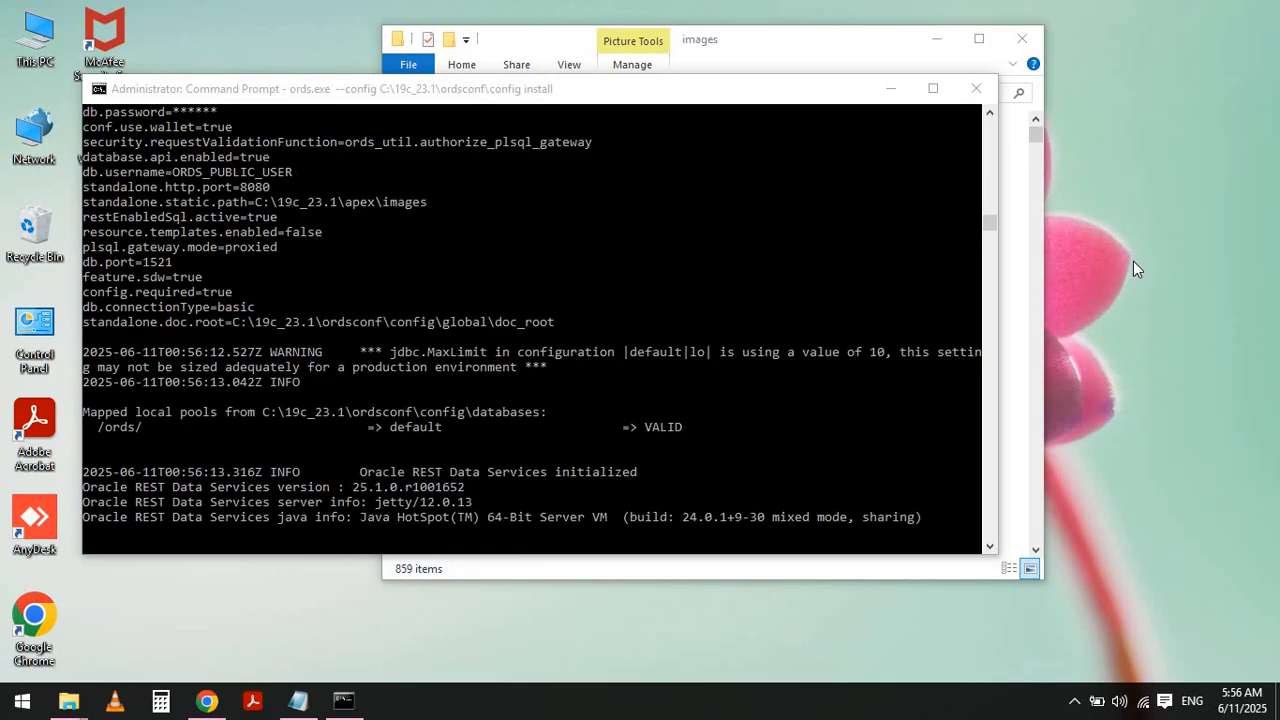
- Switch back to the browser and reload the localhost:8080/ords/apex page
key(alt+Tab)
key(alt+Tab)
key(alt+Tab)
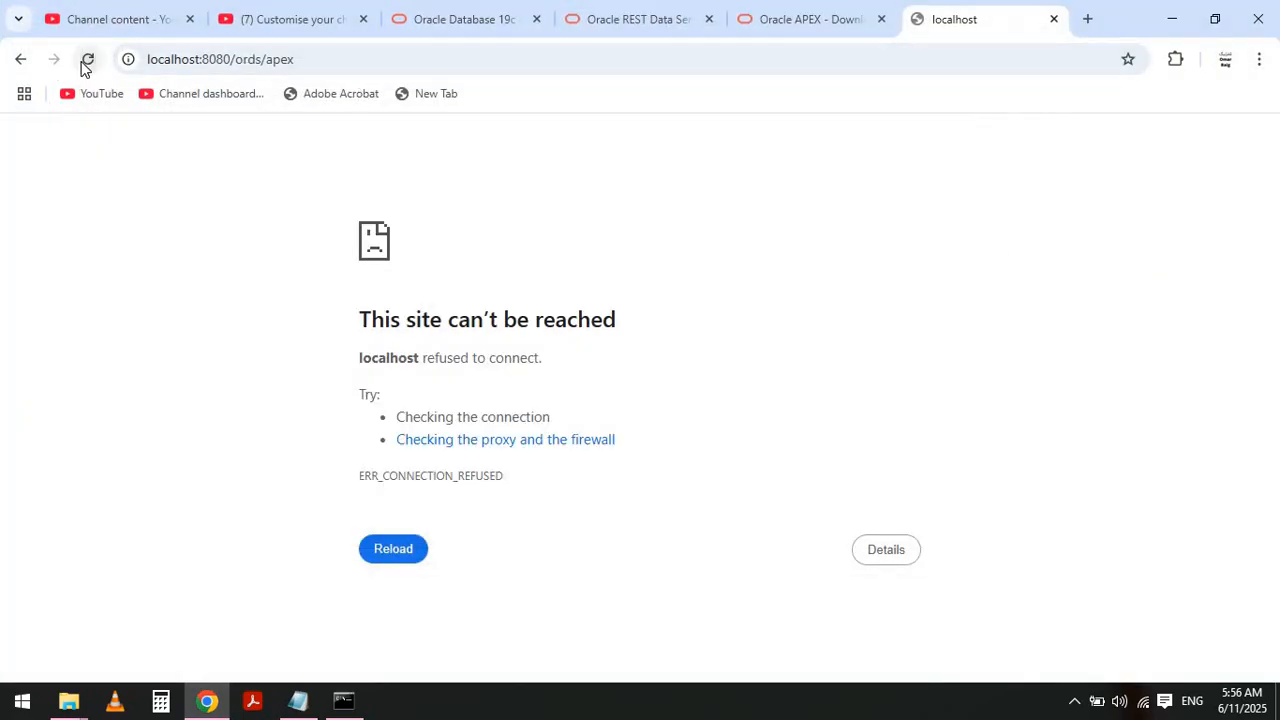
click(83, 60)
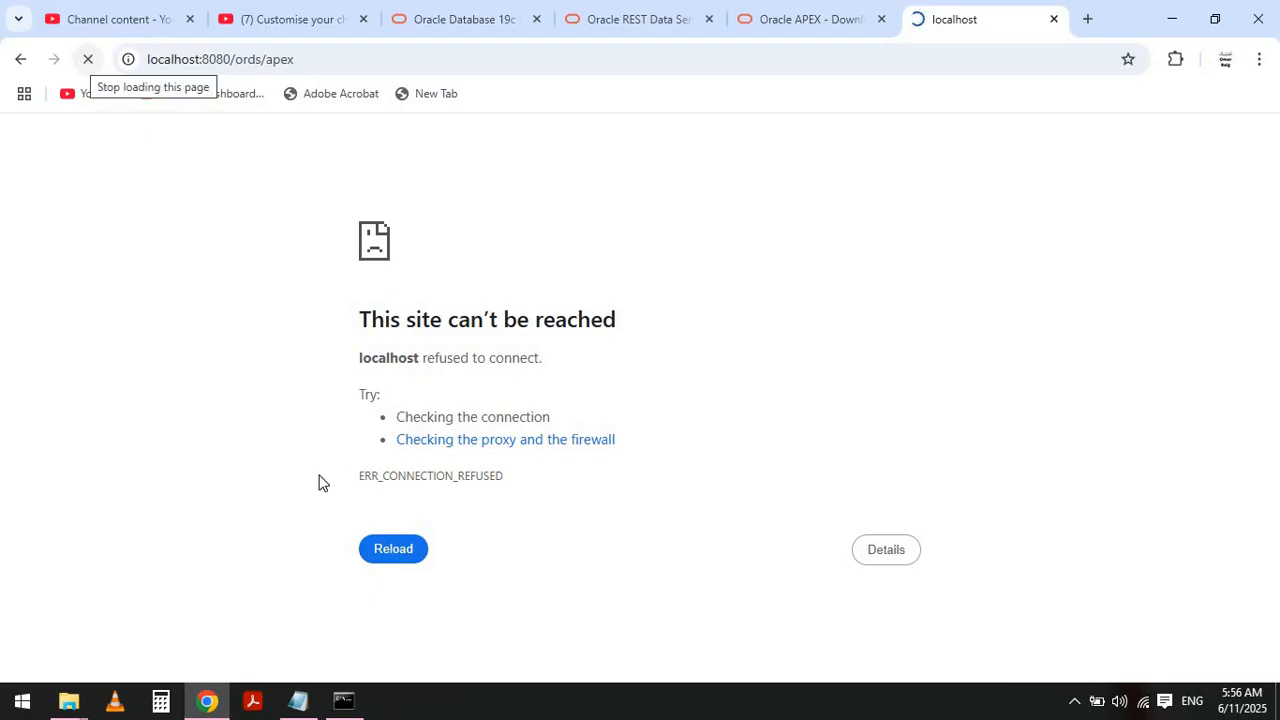
- Highlight the Oracle REST Data Services initialized line in the ORDS window, then sign in to APEX as ADMIN in the INTERNAL workspace
click(345, 700)
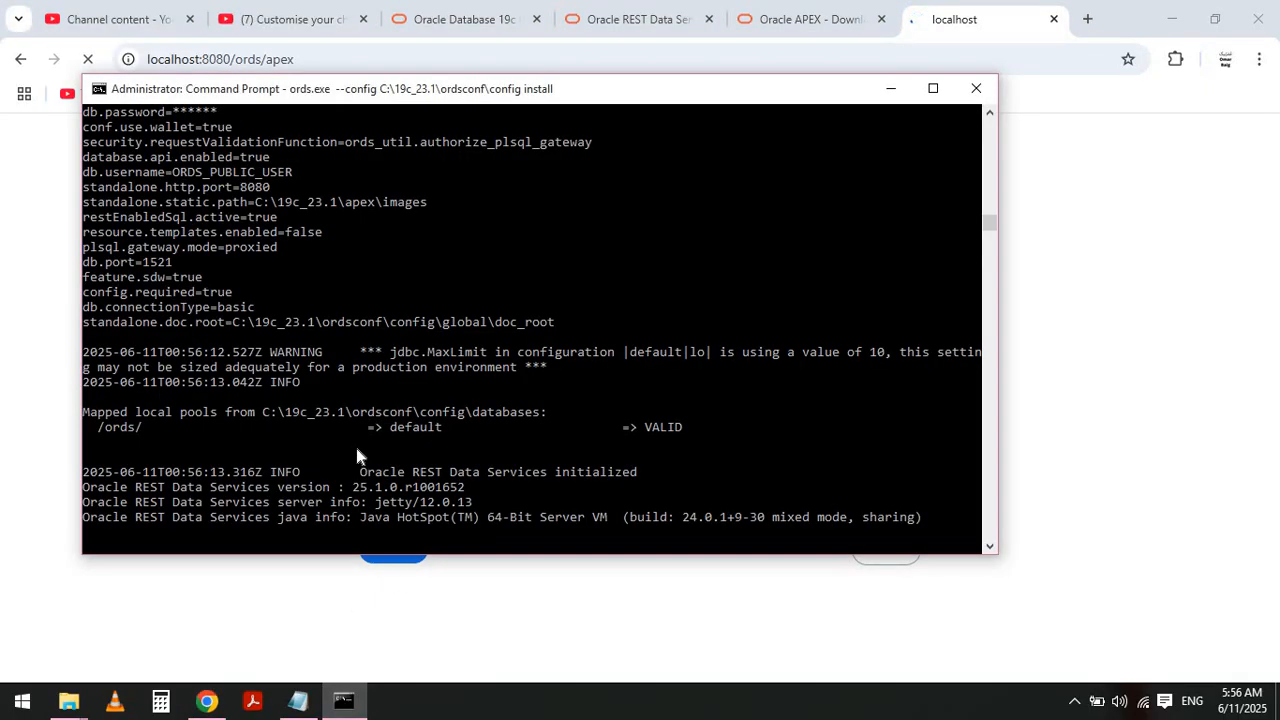
drag(362, 471, 637, 476)
click(1170, 334)
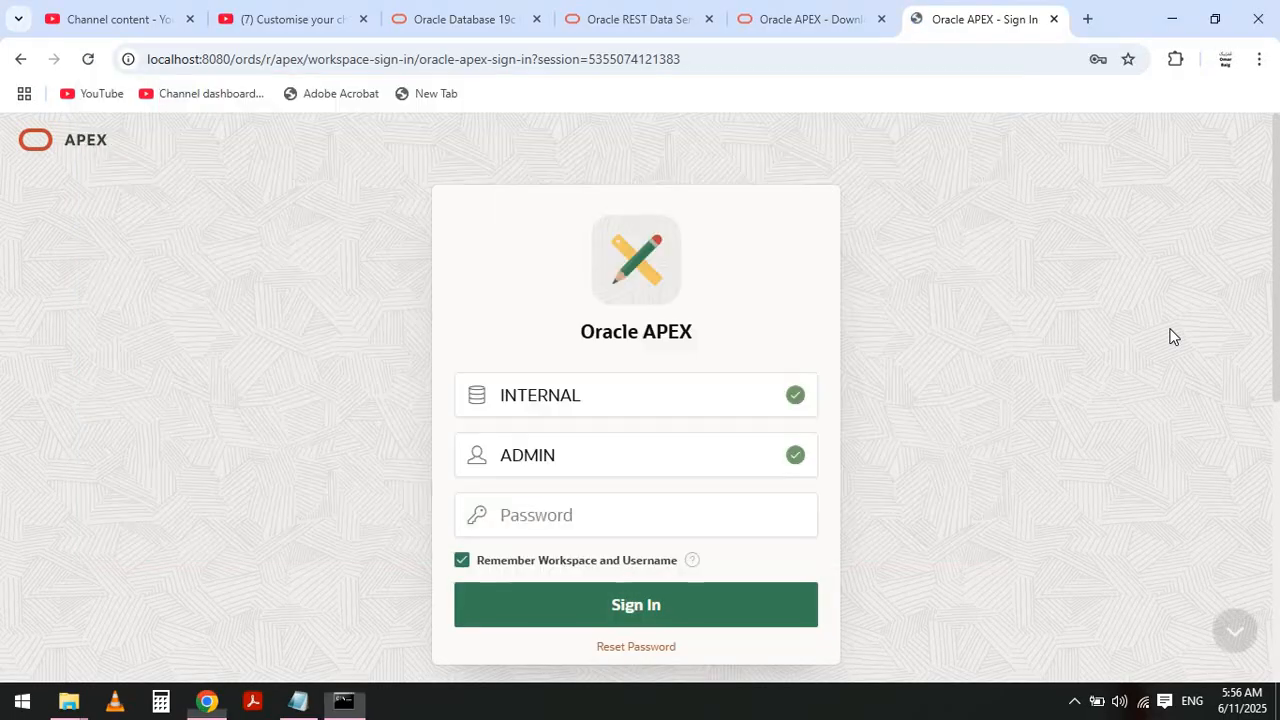
click(602, 605)
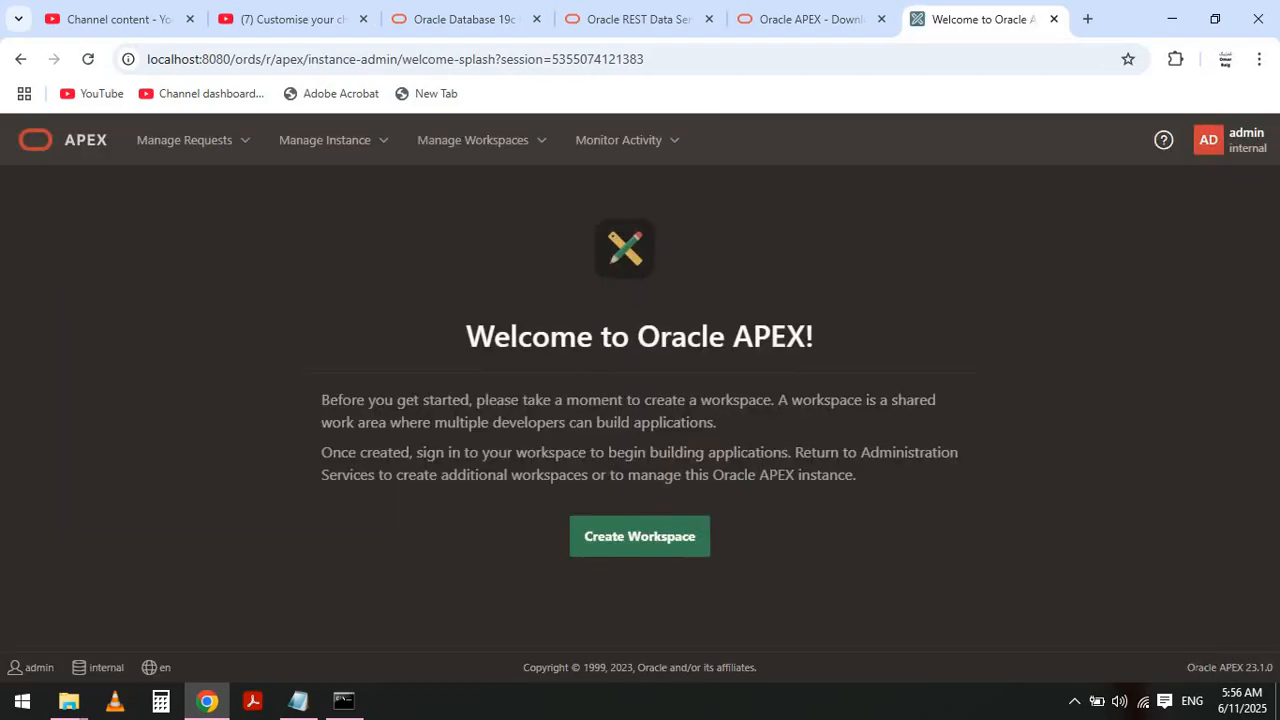
- Highlight the Oracle APEX 23.1.0 version label and sign out of APEX through the admin profile menu
drag(1186, 667, 1276, 680)
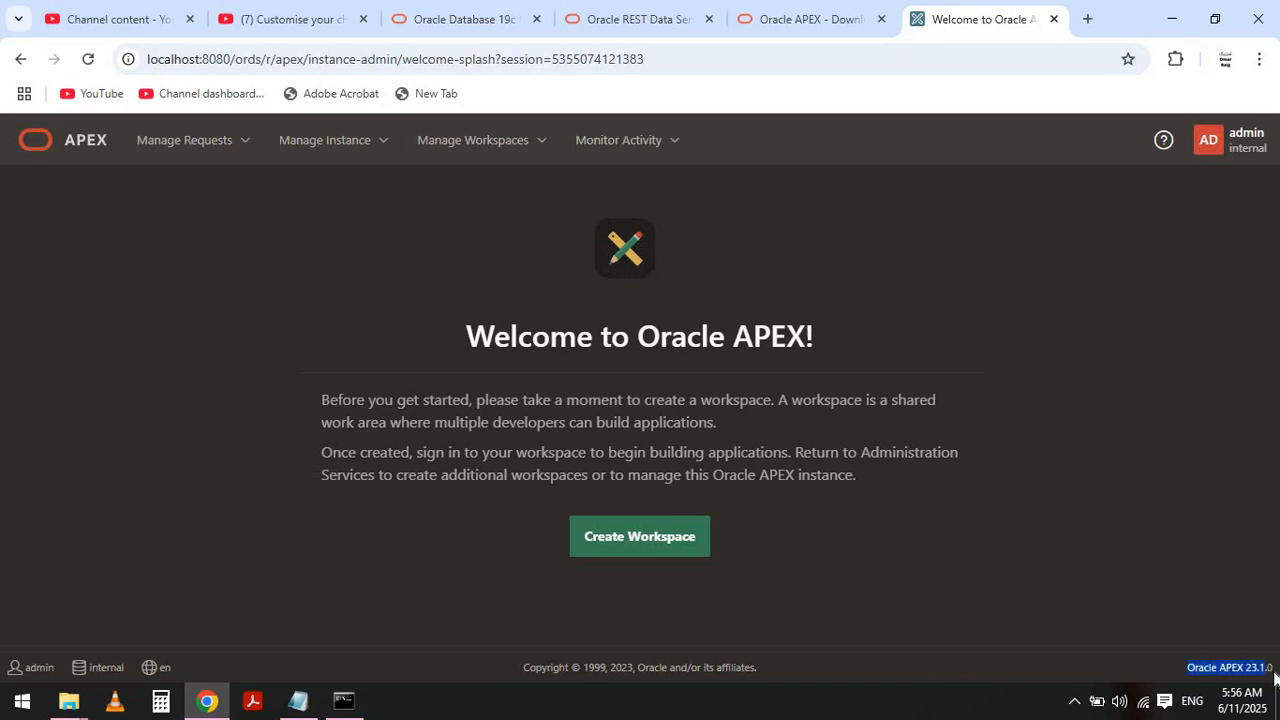
click(1232, 140)
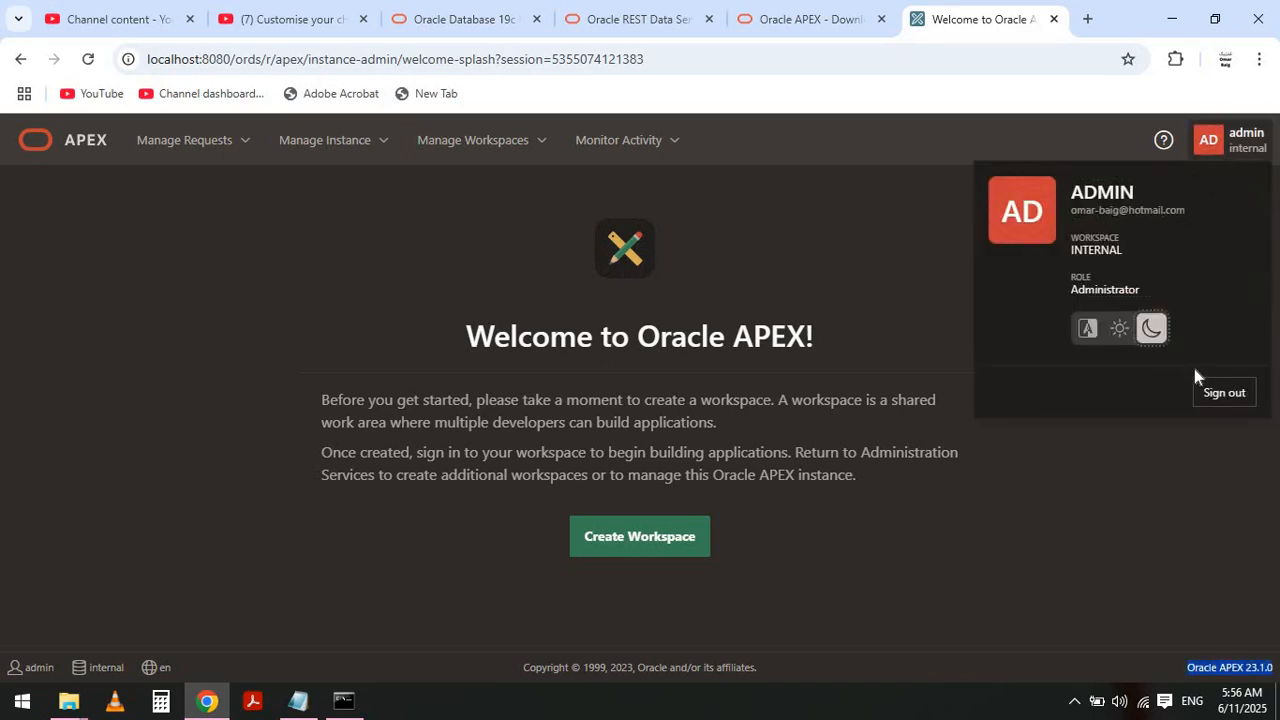
click(1222, 393)
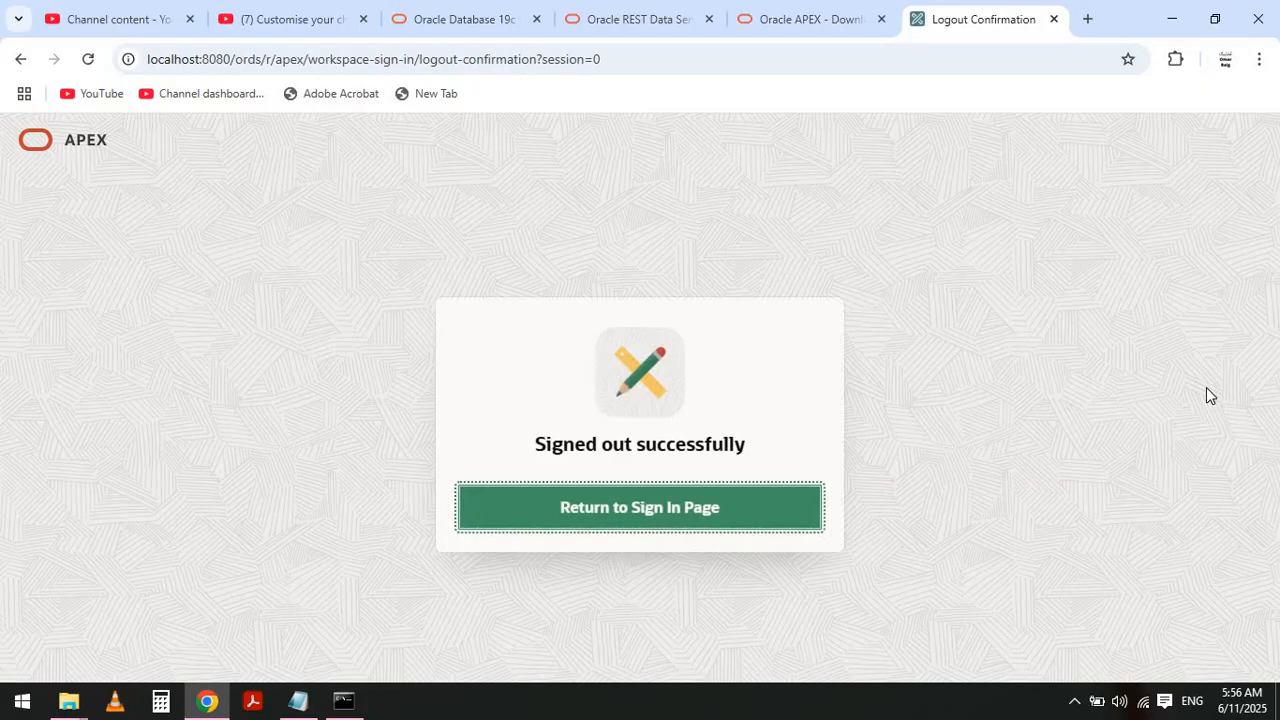
- Switch to the ORDS install command window, select part of its output and close the window
key(alt+Tab)
double_click(500, 478)
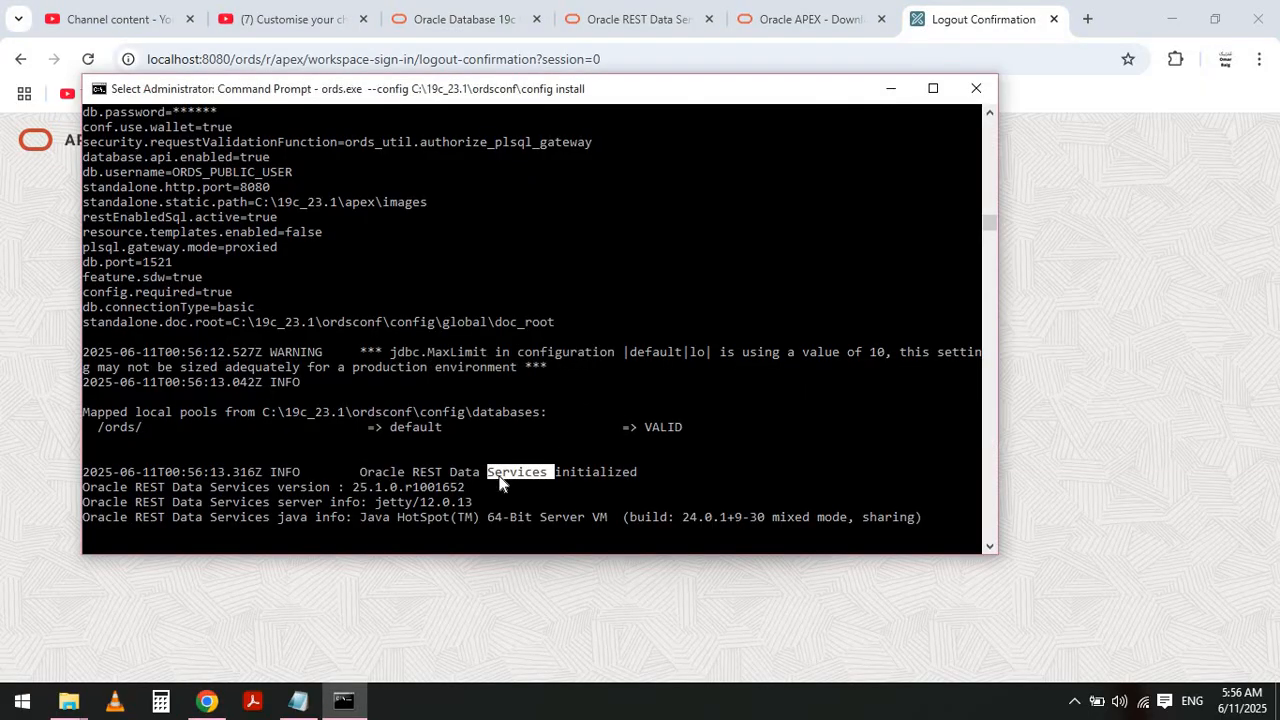
right_click(500, 483)
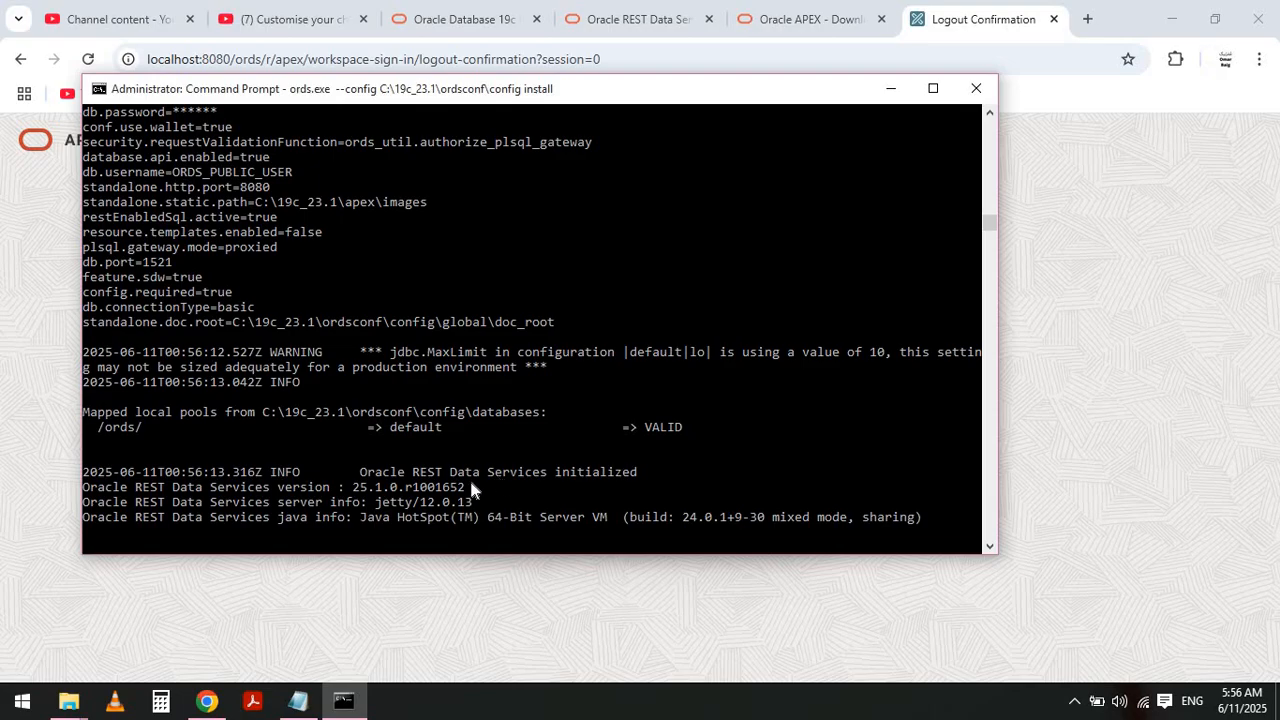
click(471, 483)
right_click(471, 483)
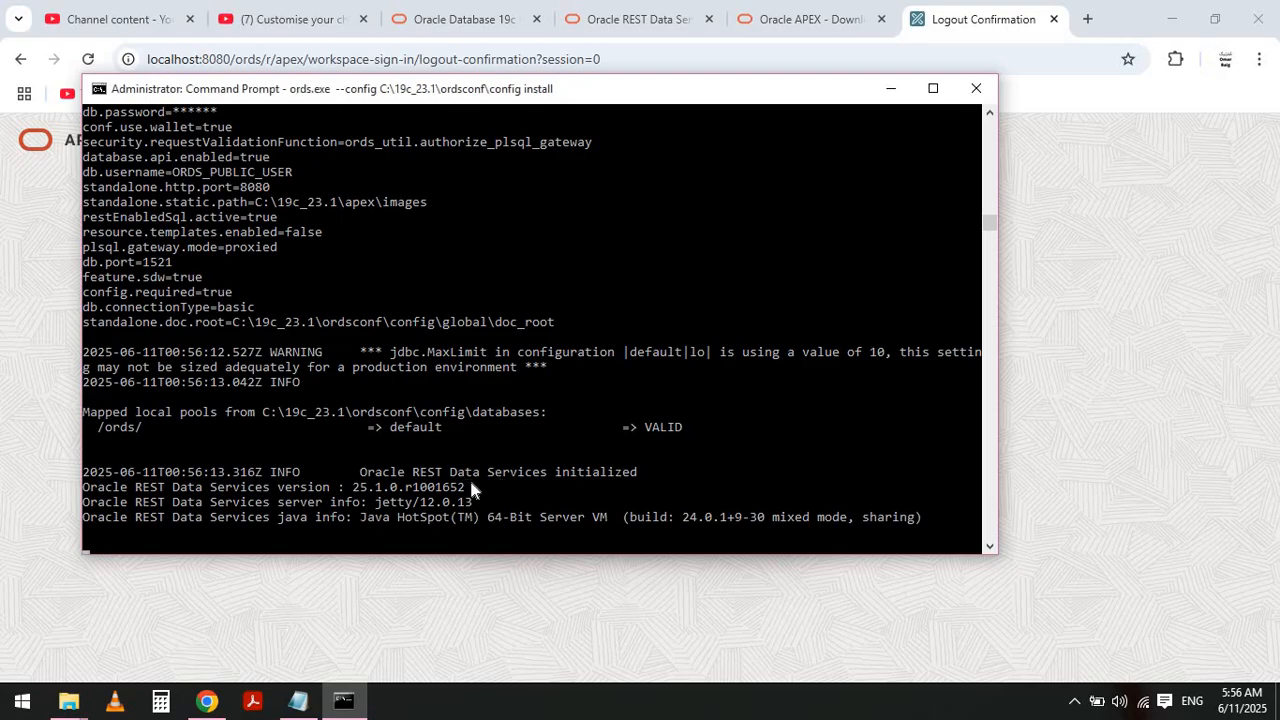
click(977, 90)
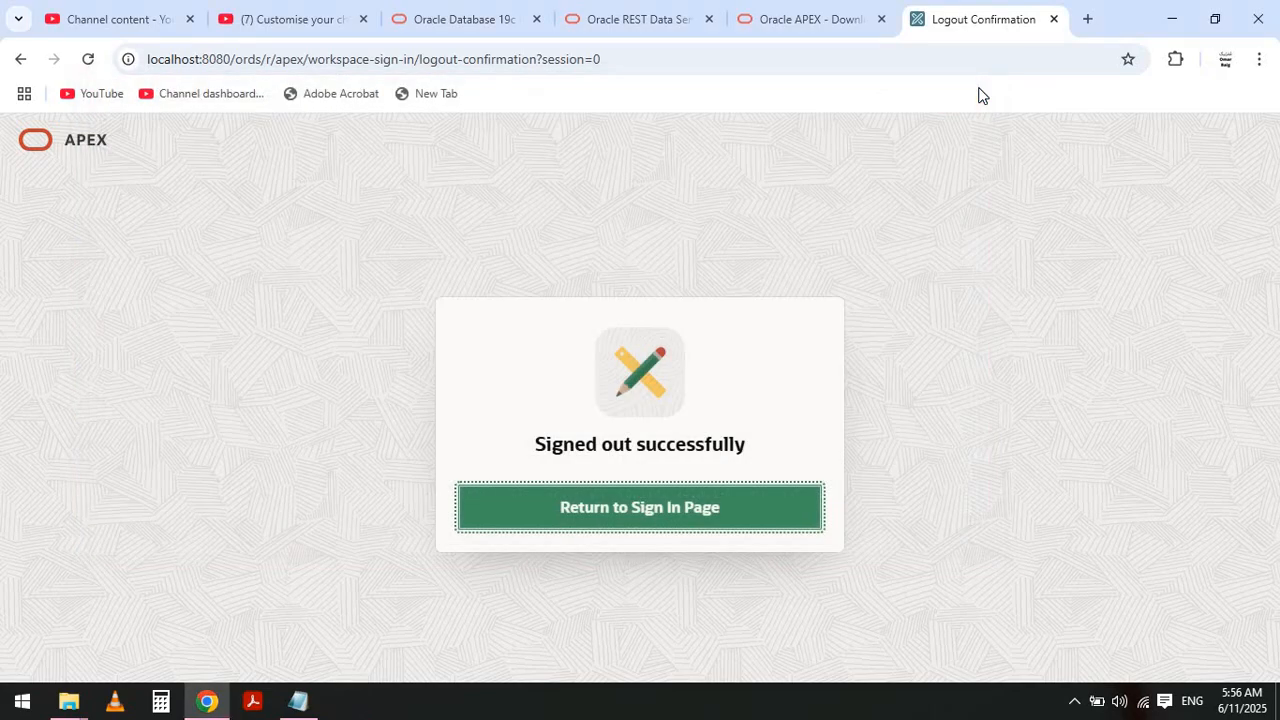
- Open the notes and select note zq about running ORDS with the serve command
click(298, 708)
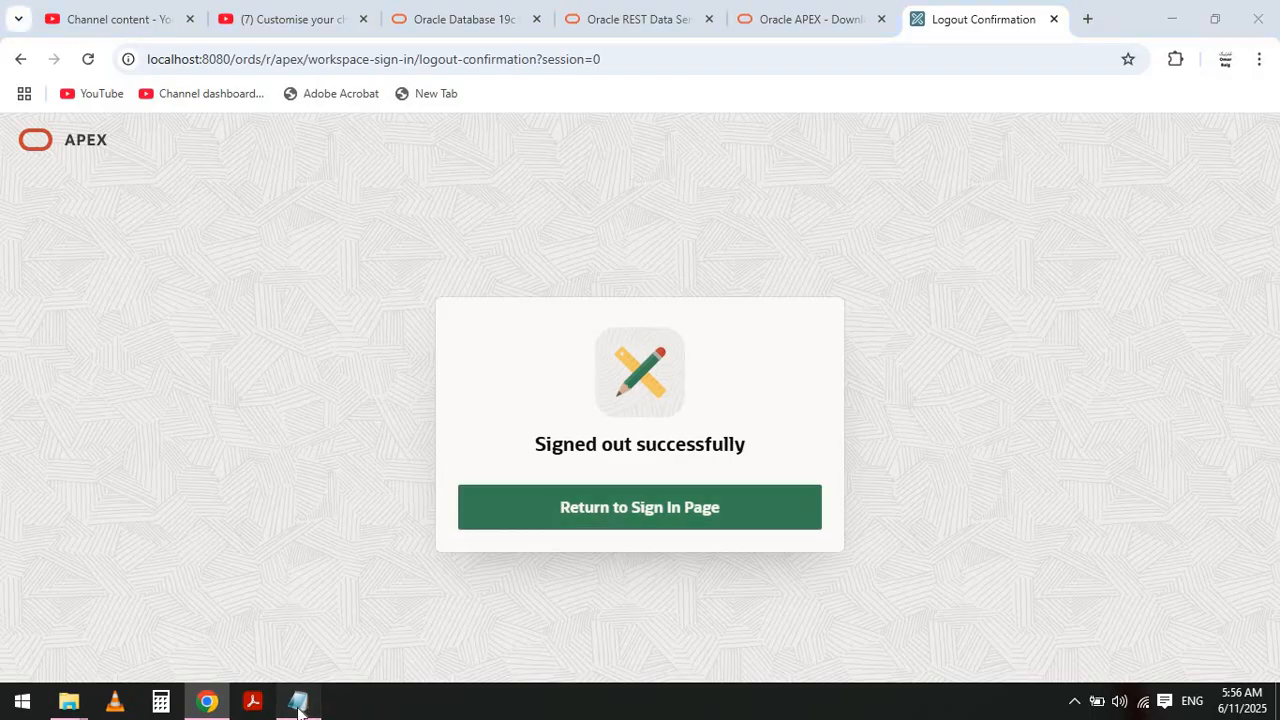
key(Home)
key(Down)
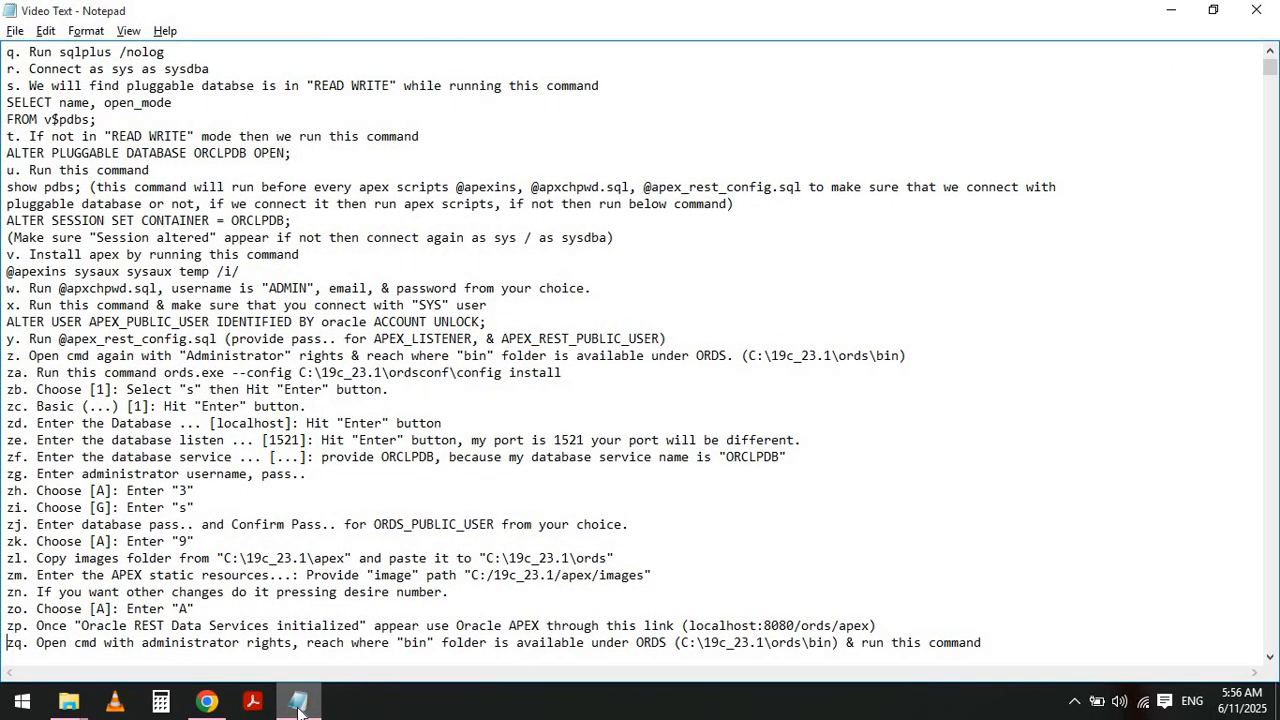
key(shift+Down)
key(shift+Down)
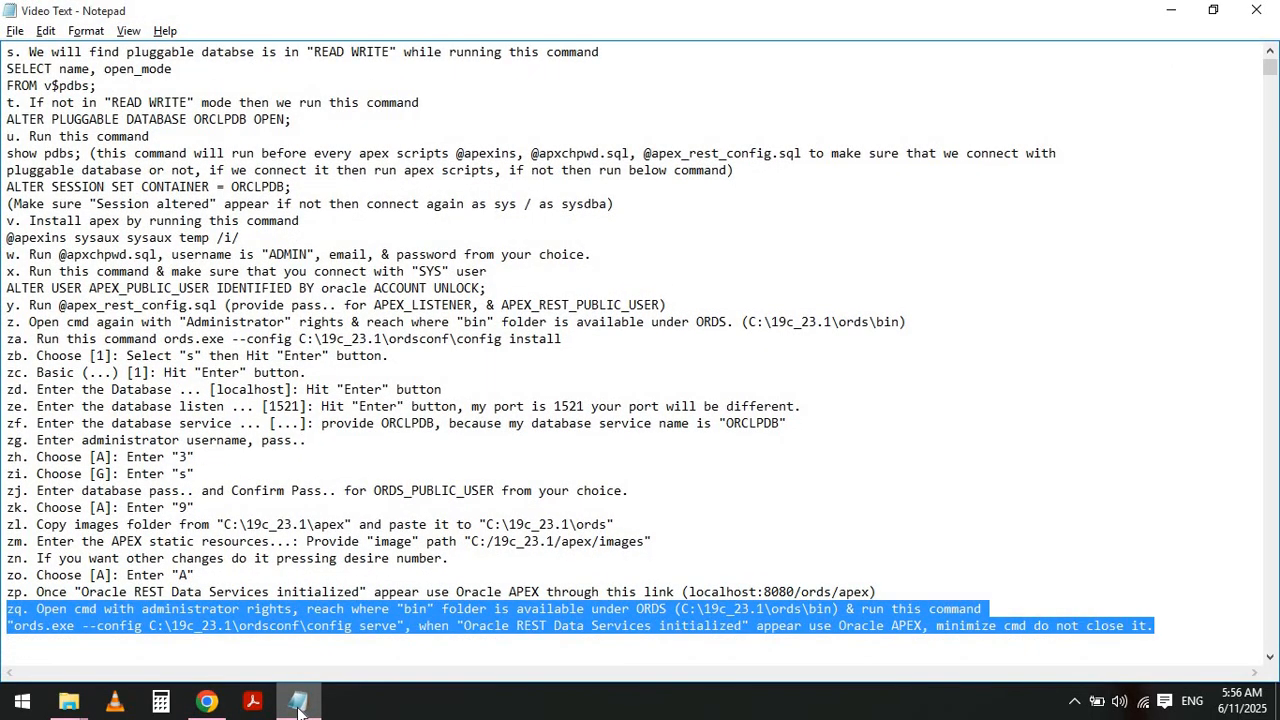
- Search for cmd and open Command Prompt as administrator
click(22, 704)
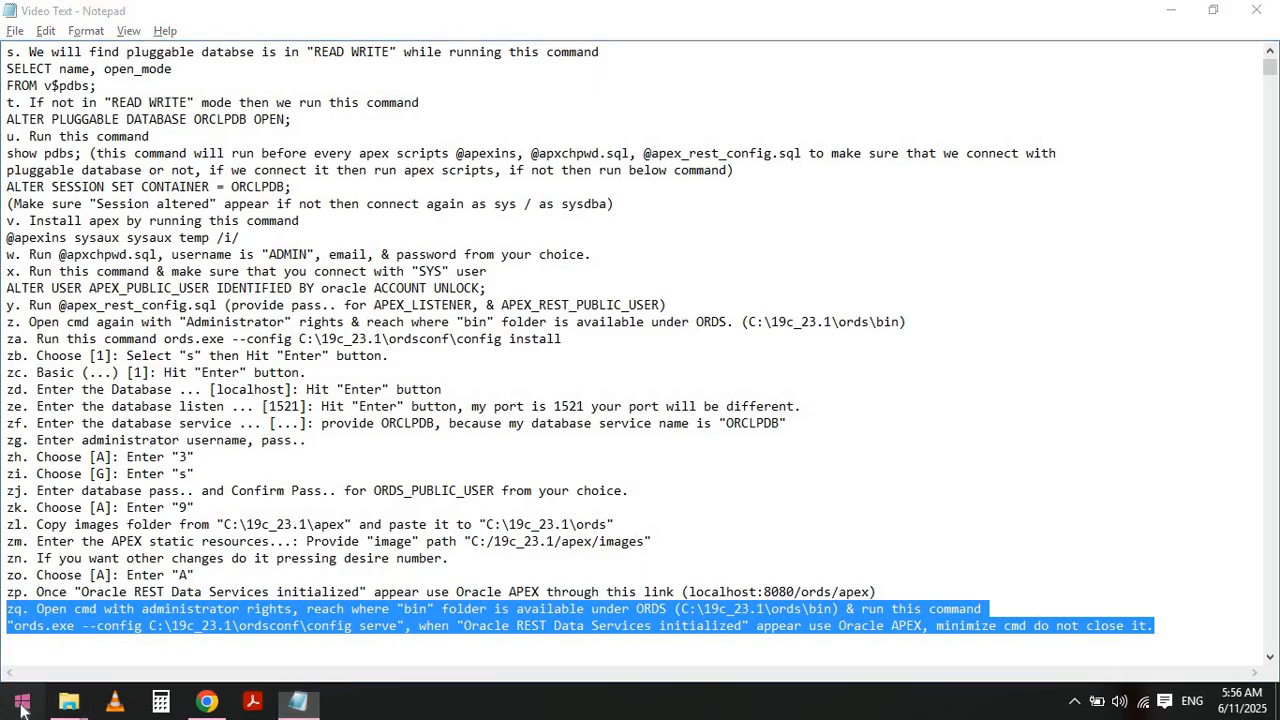
text(cmd)
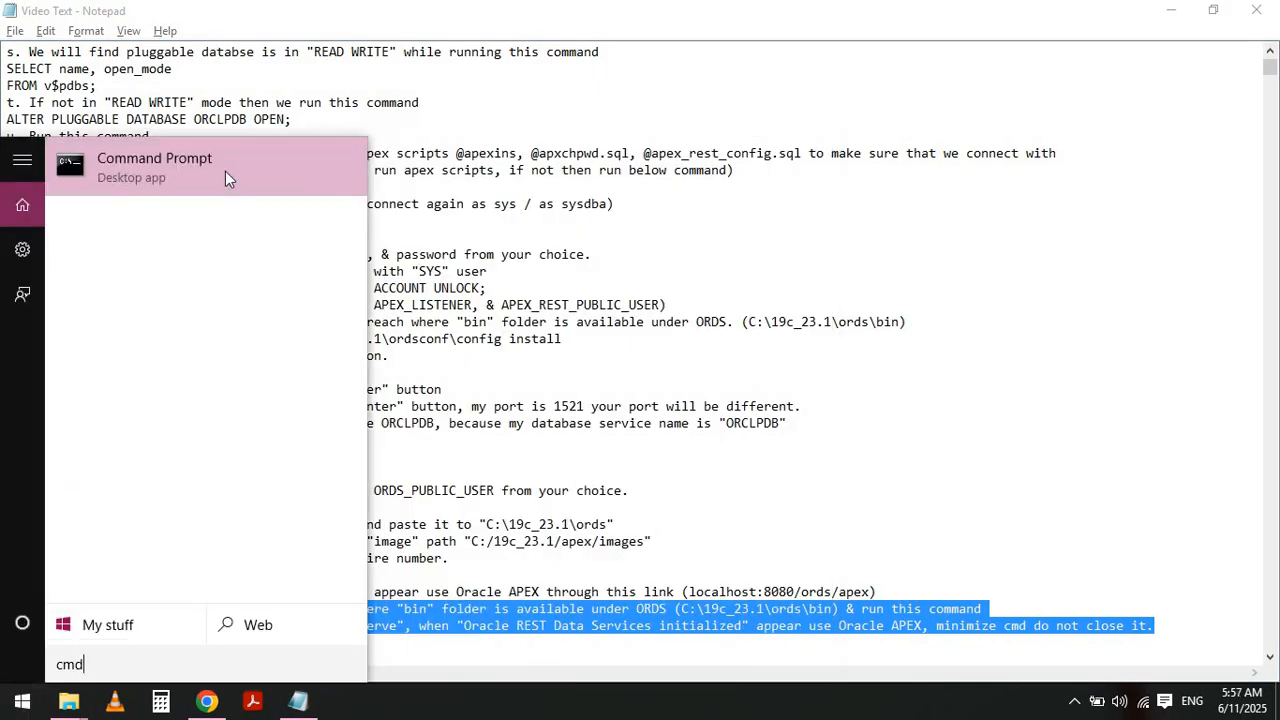
right_click(225, 171)
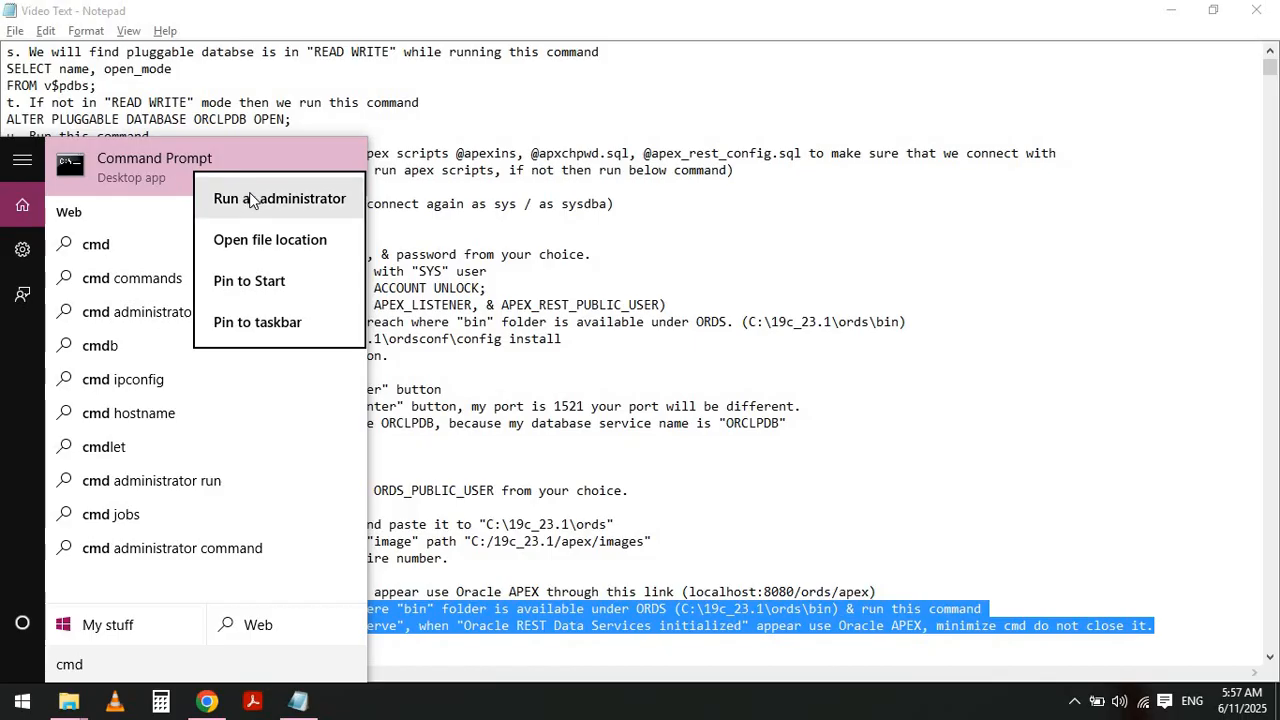
click(251, 195)
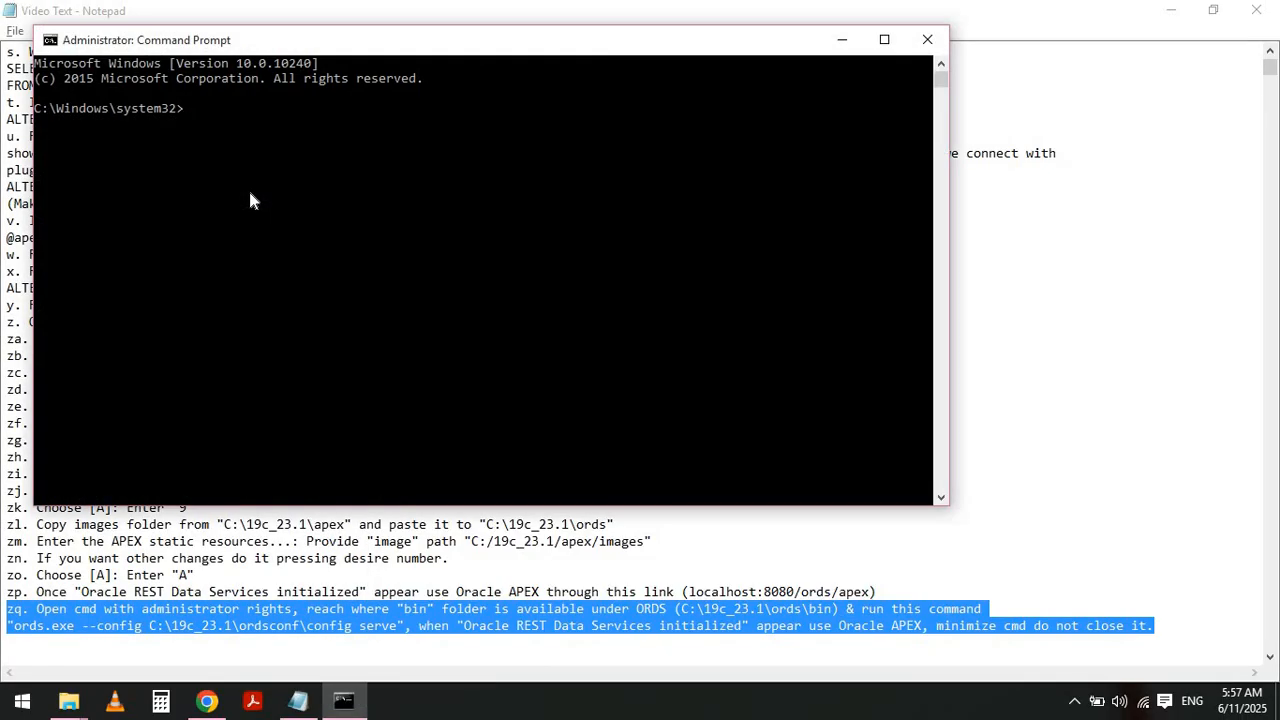
- Change the command prompt to the root of drive C with cd\
text(cd\)
key(Return)
- Minimize the other windows and change into the C:\19c_23.1\ords\bin folder
click(1176, 9)
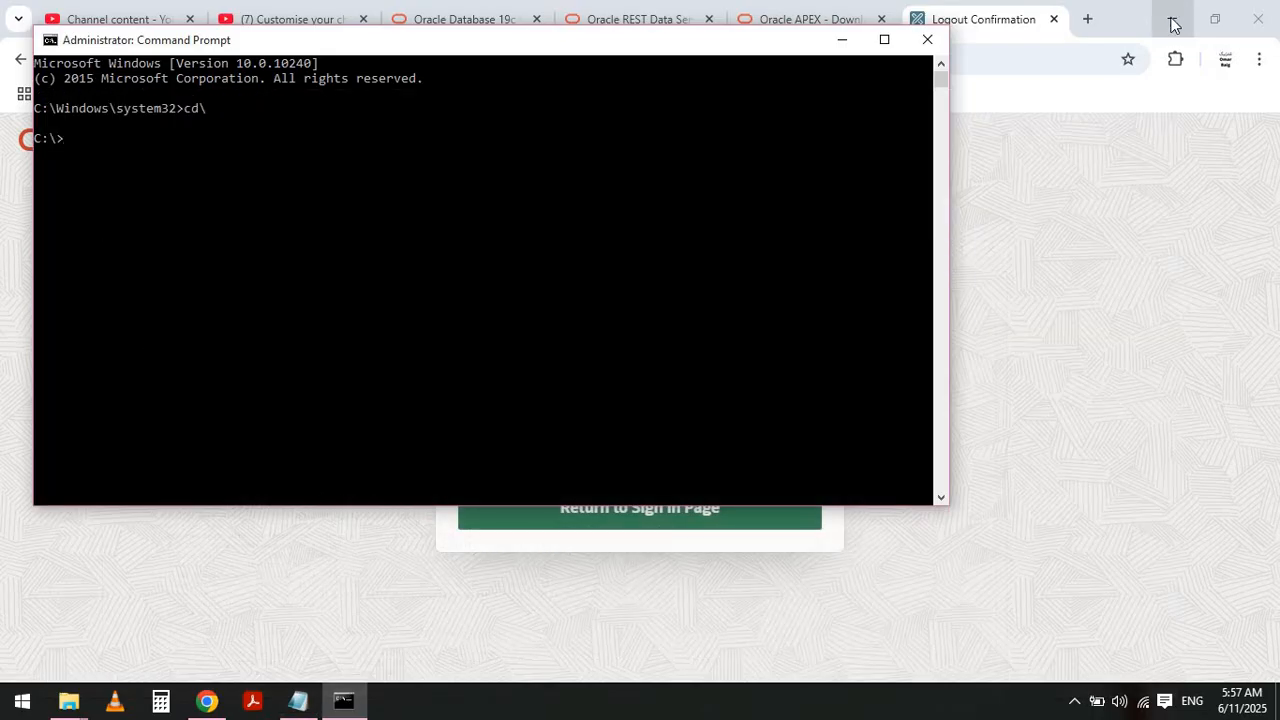
click(1173, 20)
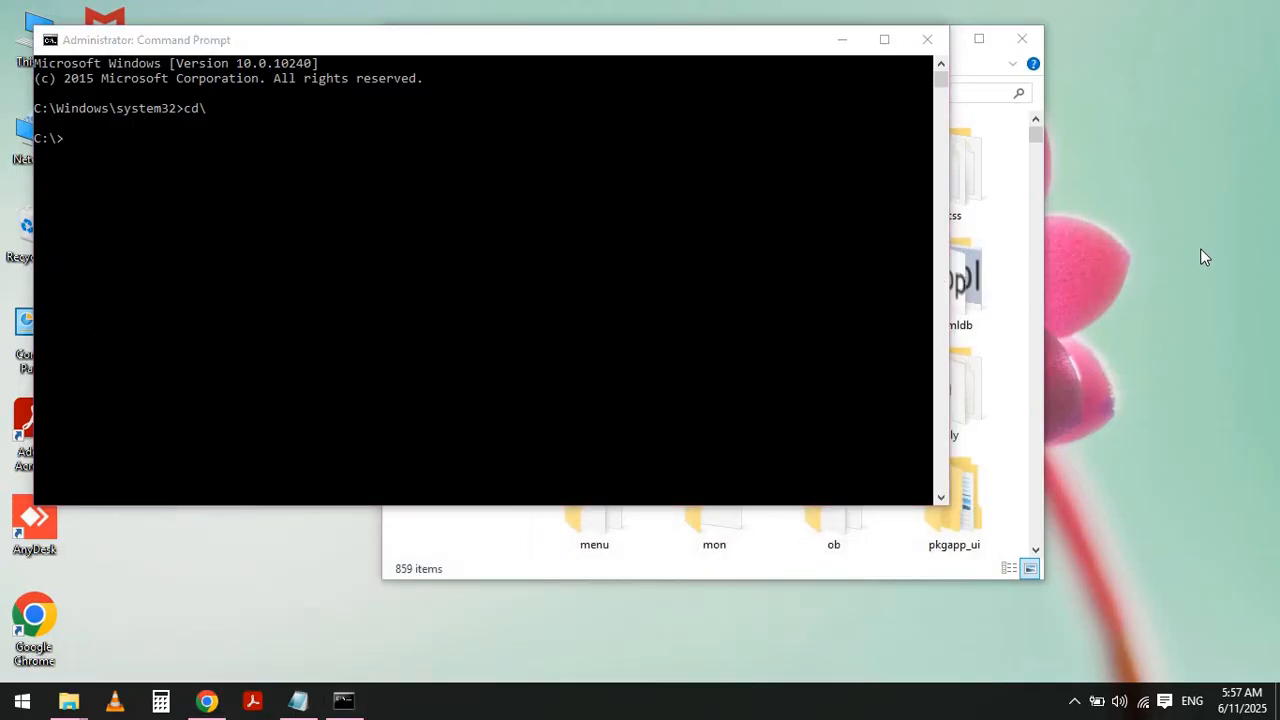
click(430, 184)
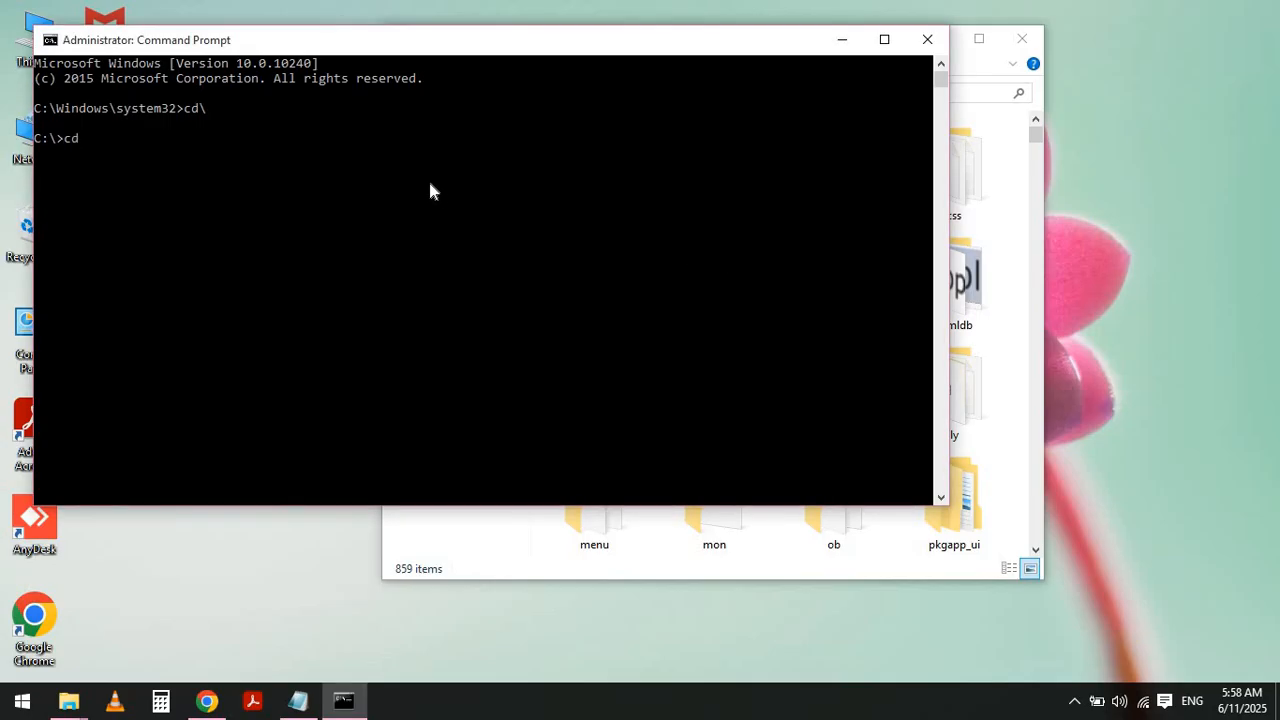
text(cd 1)
key(Tab)
key(Return)
text(cd )
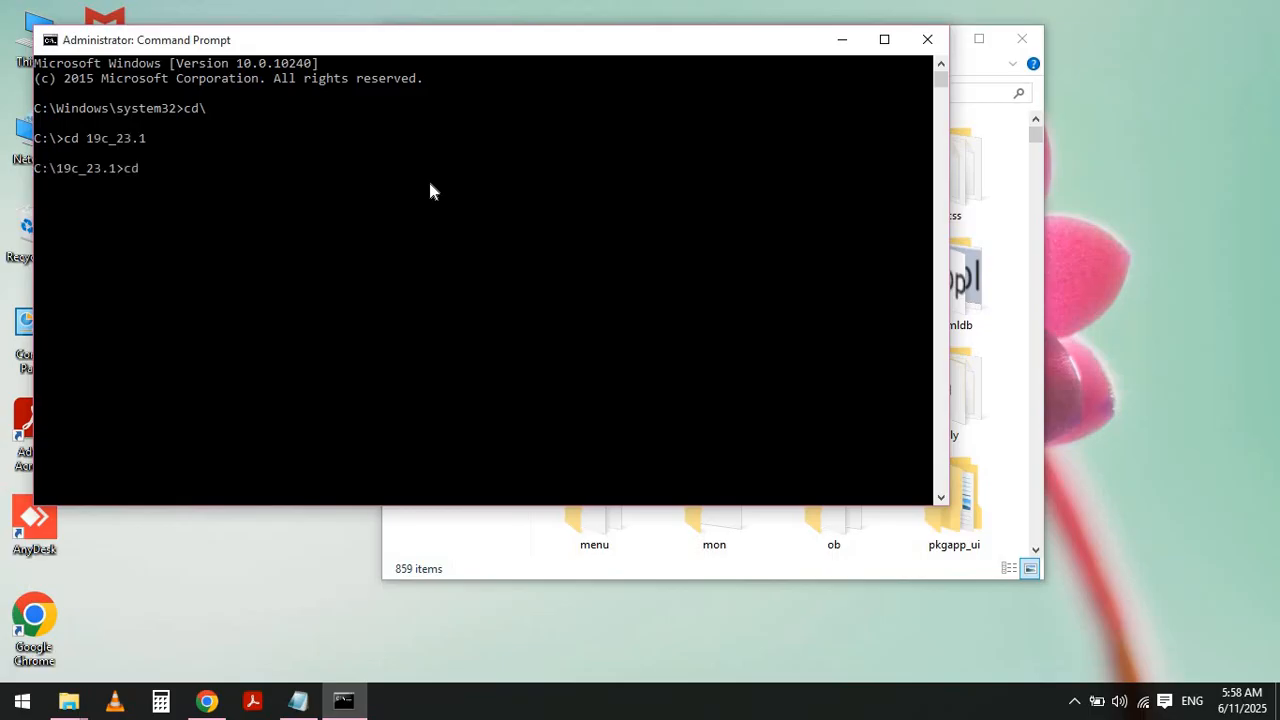
text(ords]c)
text(bin)
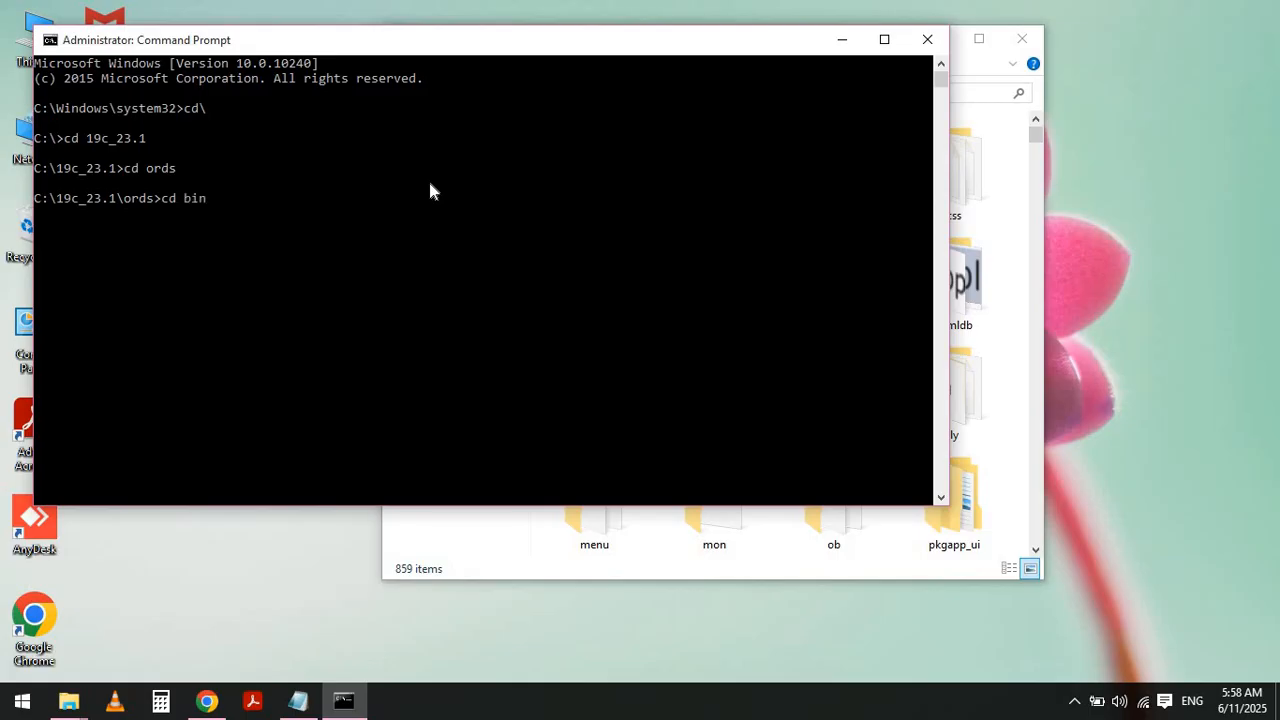
key(Return)
- Type ords.exe --config and copy the C:\19c_23.1\ordsconf\config folder path from File Explorer
text(ords.)
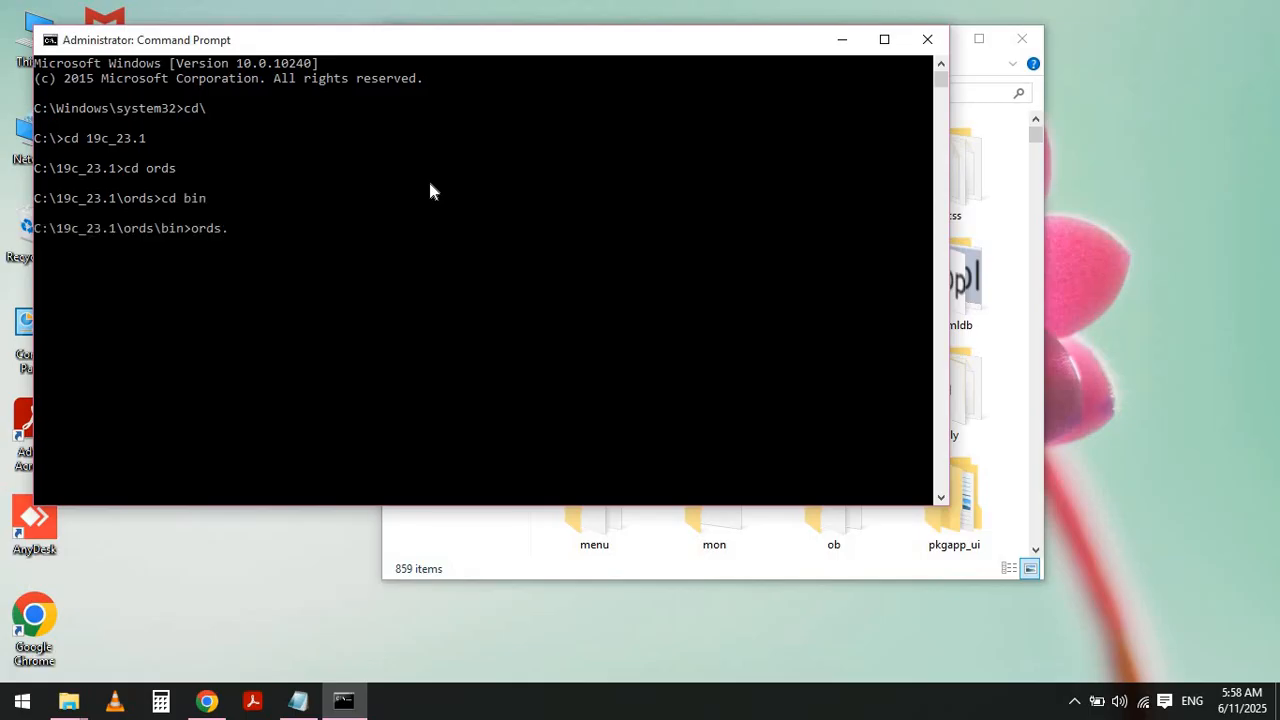
text(exe --config)
key(alt+Tab)
key(alt+Tab)
key(alt+Tab)
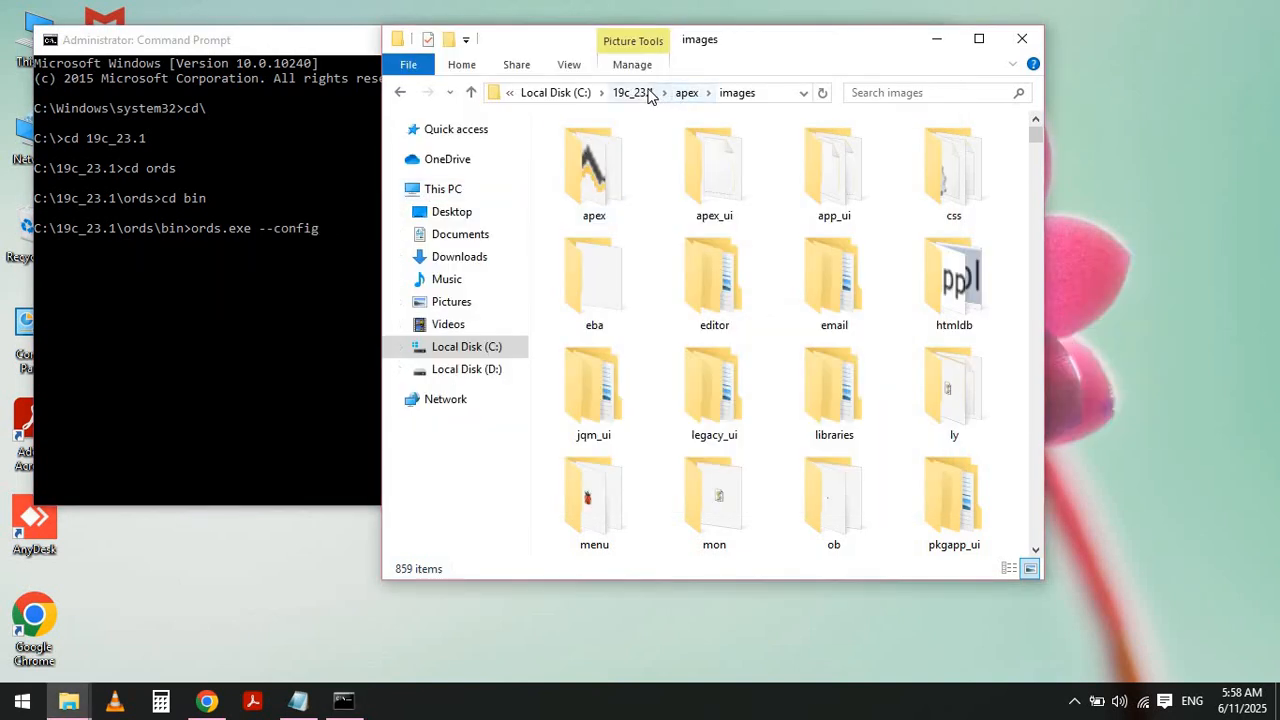
click(640, 92)
click(597, 226)
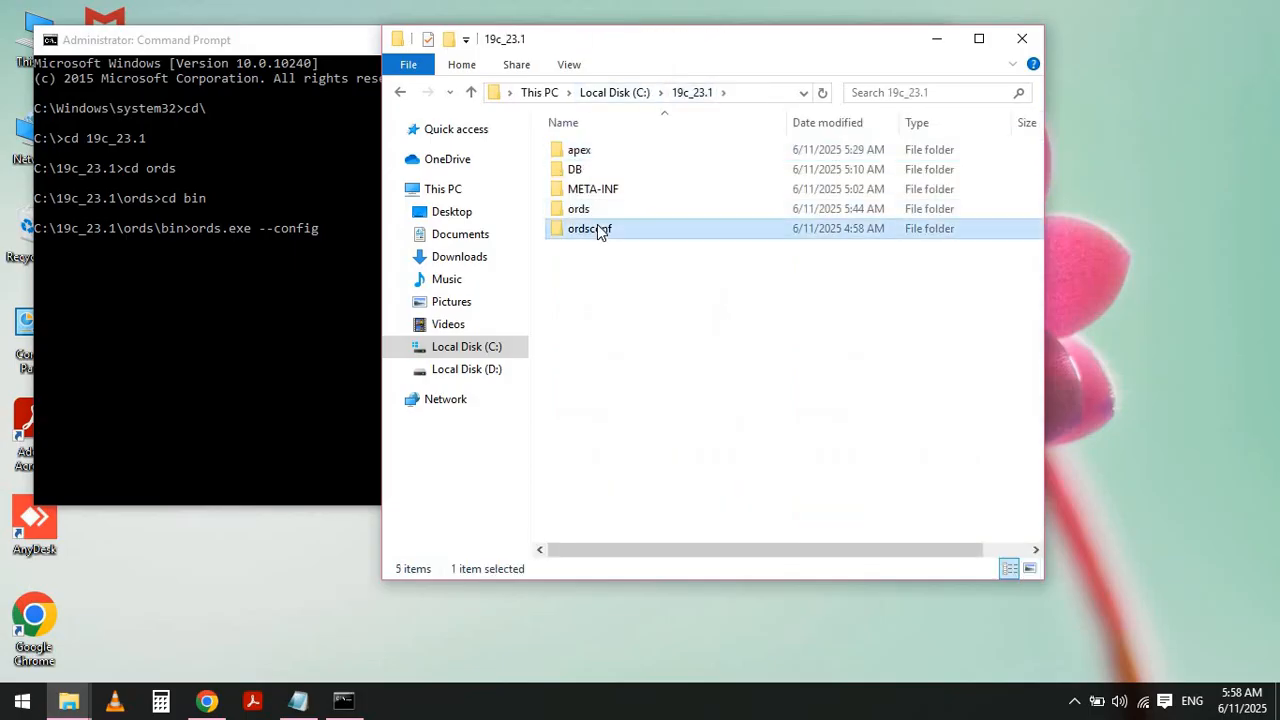
double_click(597, 228)
double_click(609, 152)
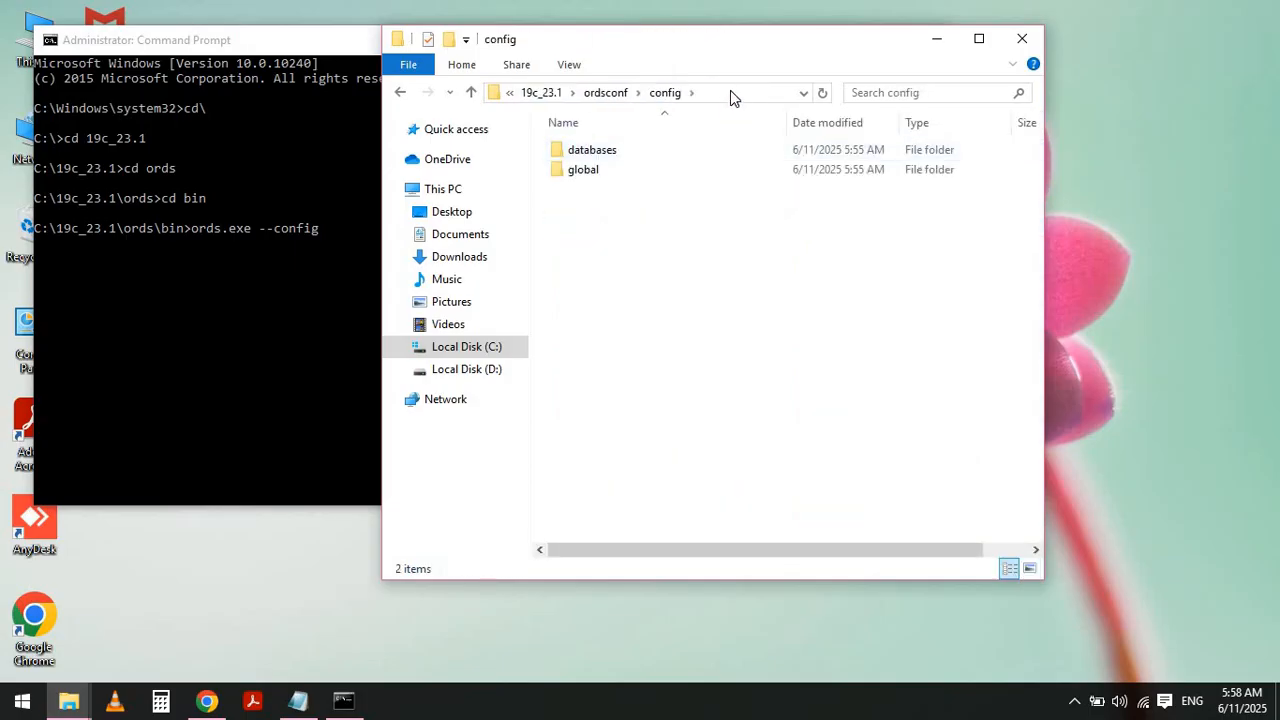
click(731, 92)
- Paste the config path and run ords.exe --config C:\19c_23.1\ordsconf\config serve
key(alt+Tab)
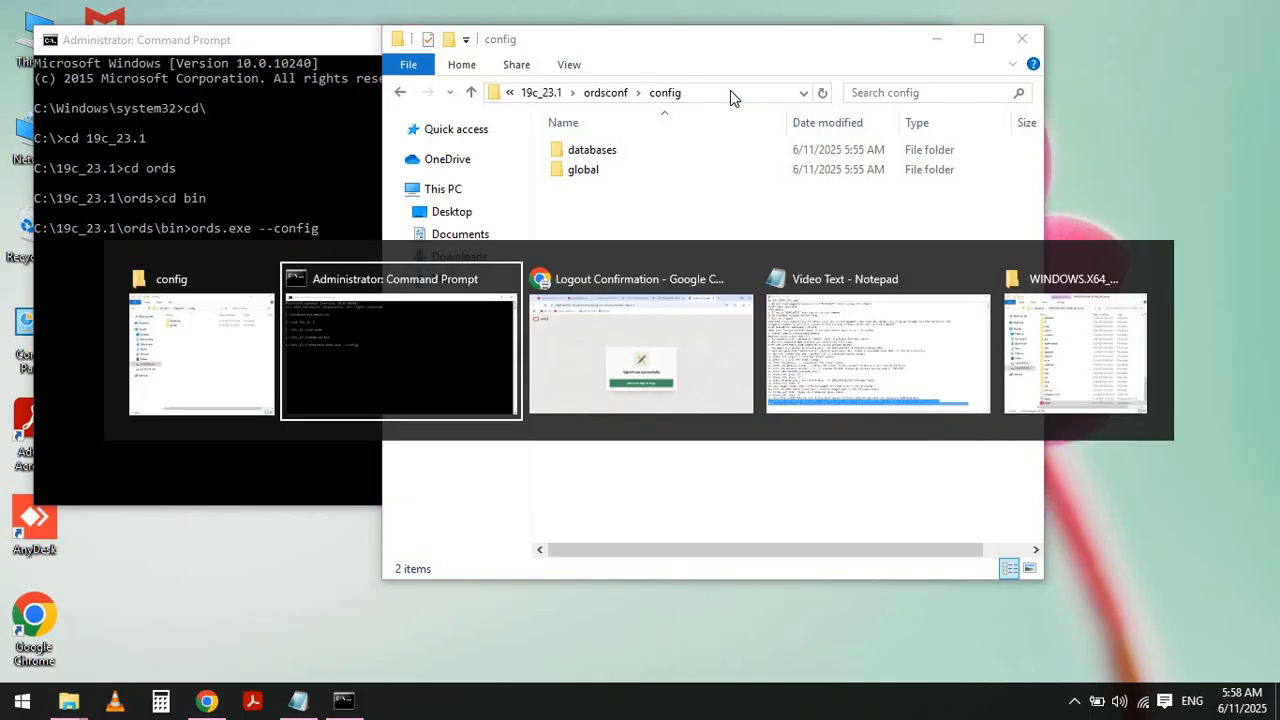
key(ctrl+v)
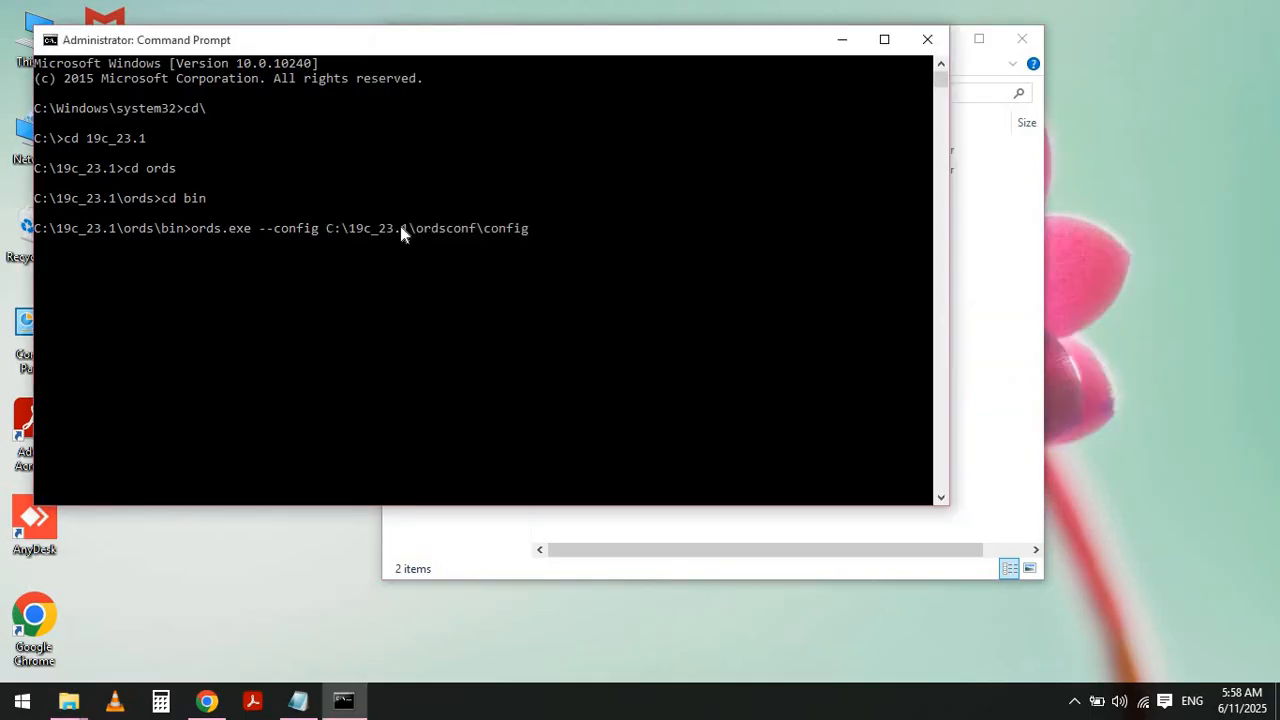
text(serve)
key(Return)
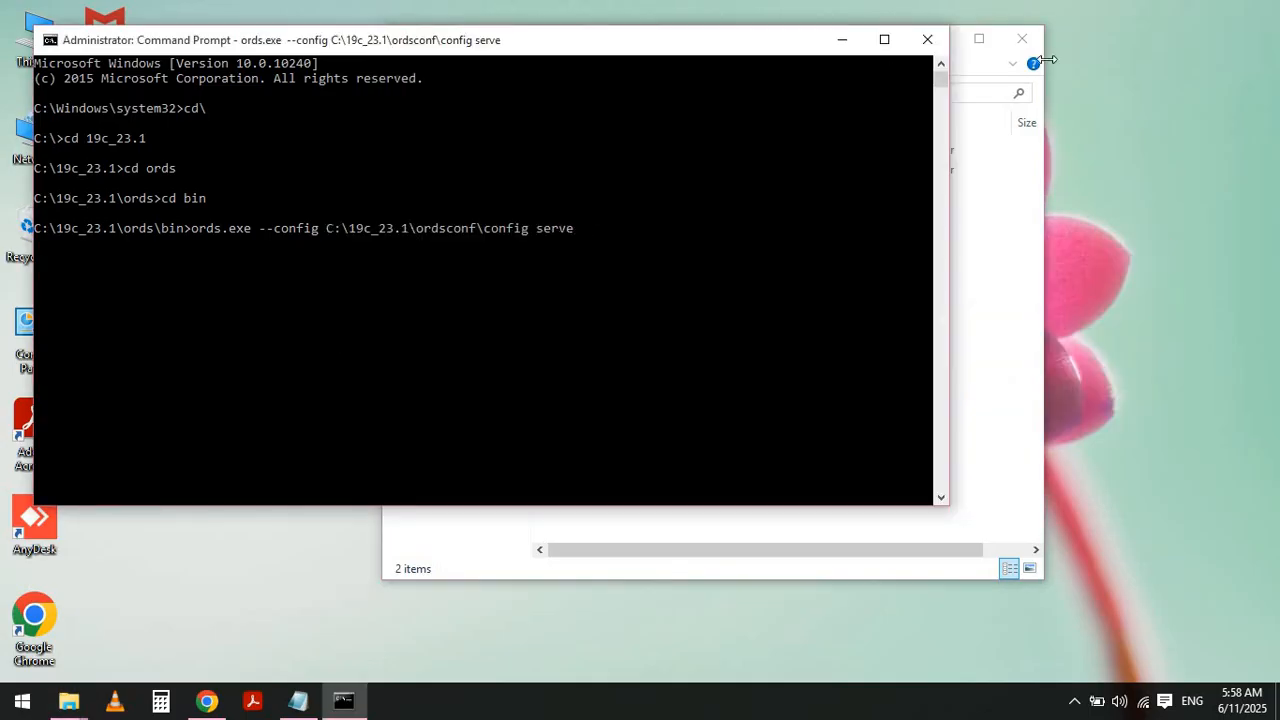
click(1147, 238)
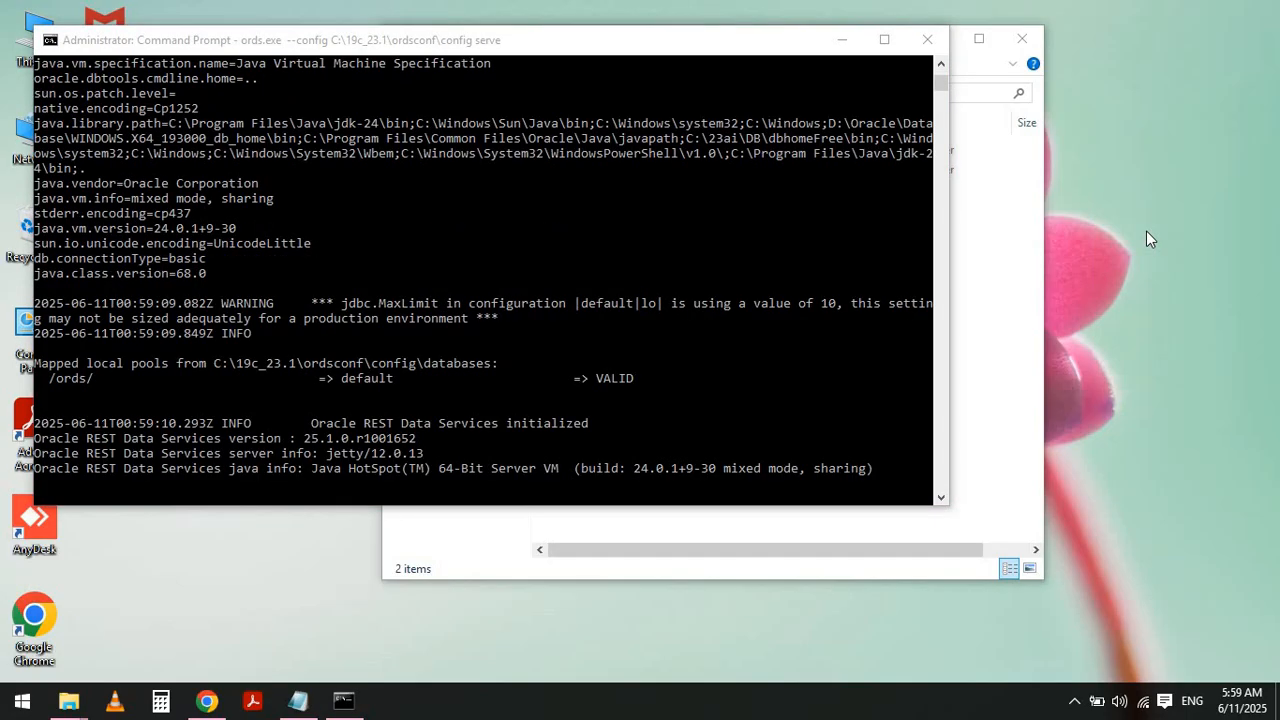
- Return to the APEX sign-in page and sign in as ADMIN, entering the admin password
key(alt+Tab)
key(alt+Tab)
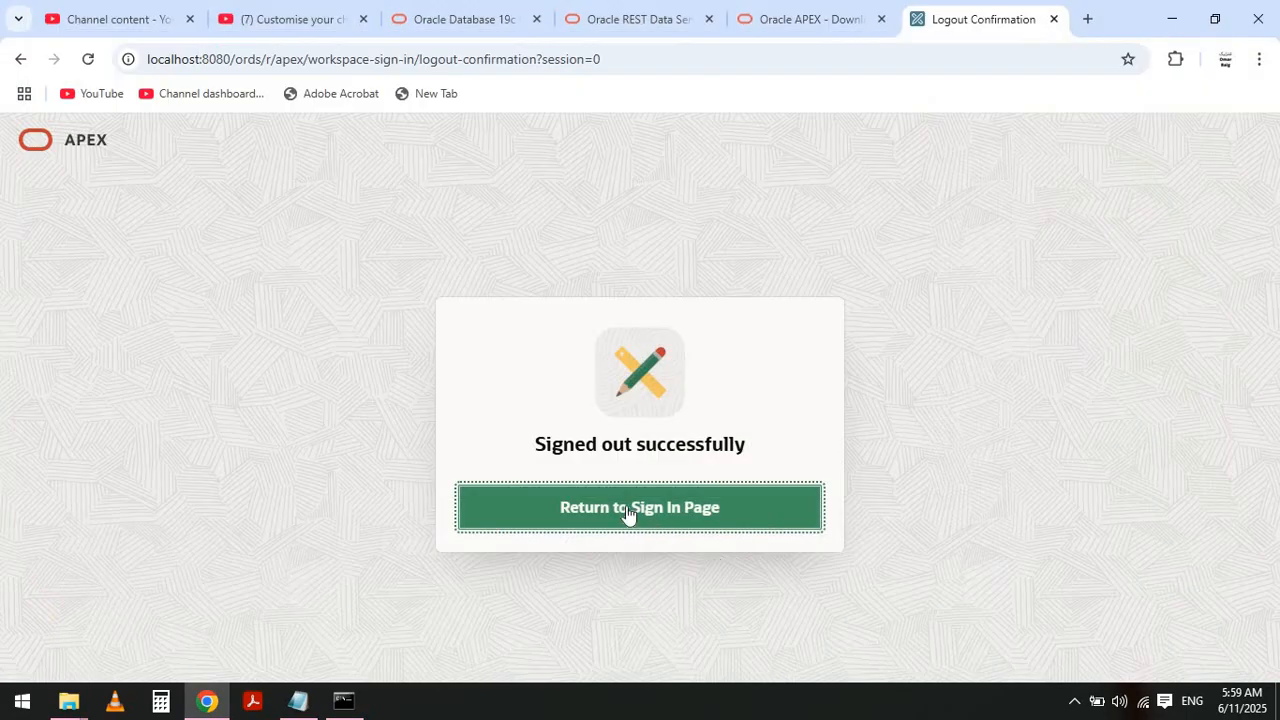
click(624, 511)
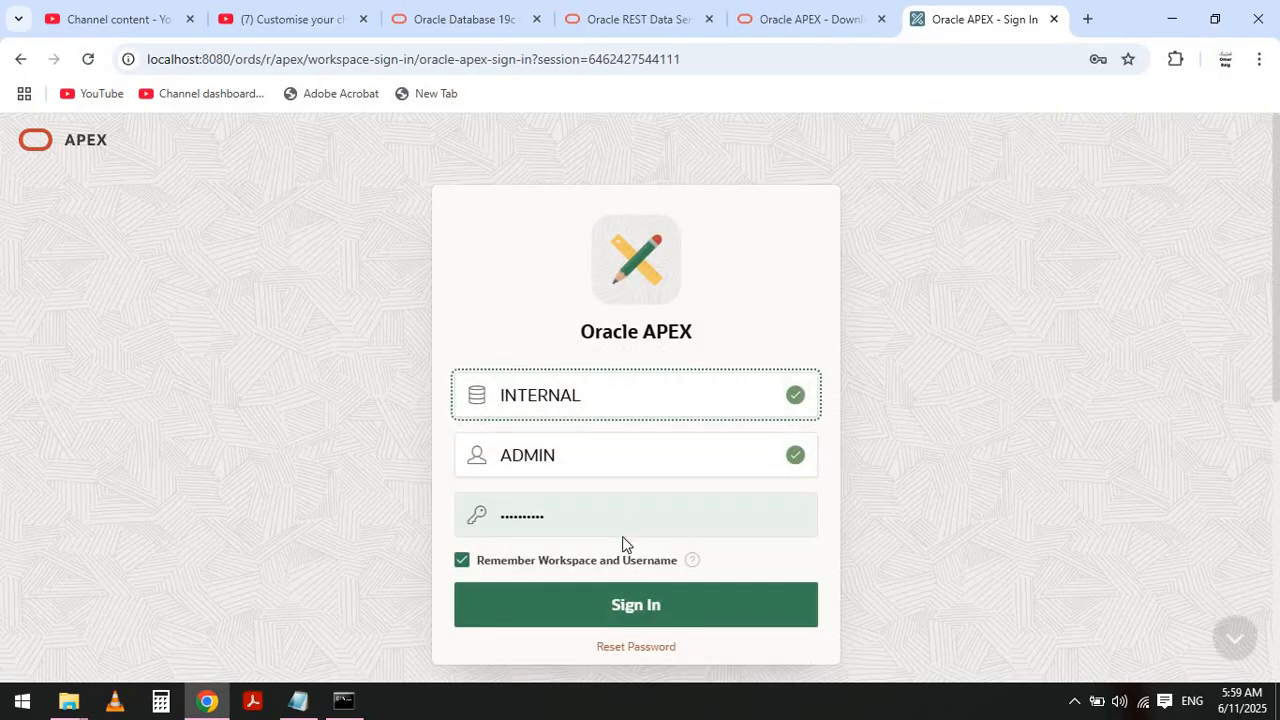
double_click(621, 520)
text(********)
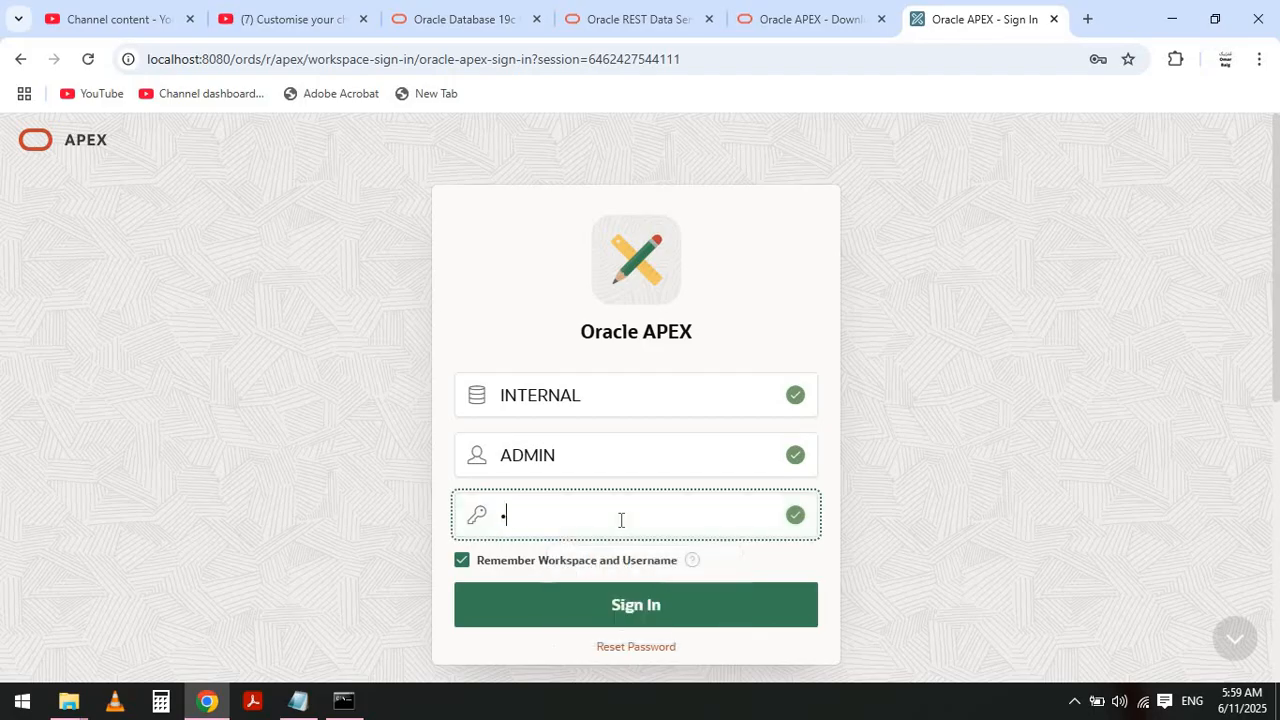
text(**)
key(Return)
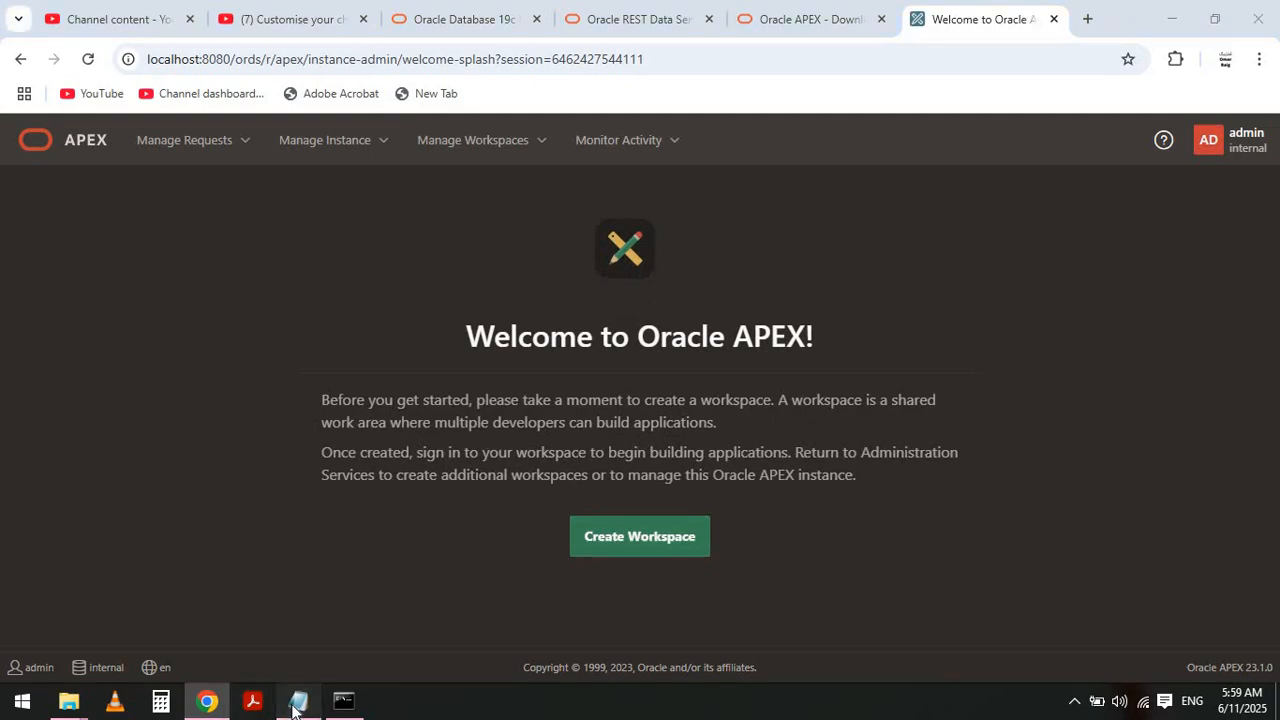
- Open the notes and select the closing suggestions text at the end
click(297, 703)
key(Down)
key(Down)
key(Down)
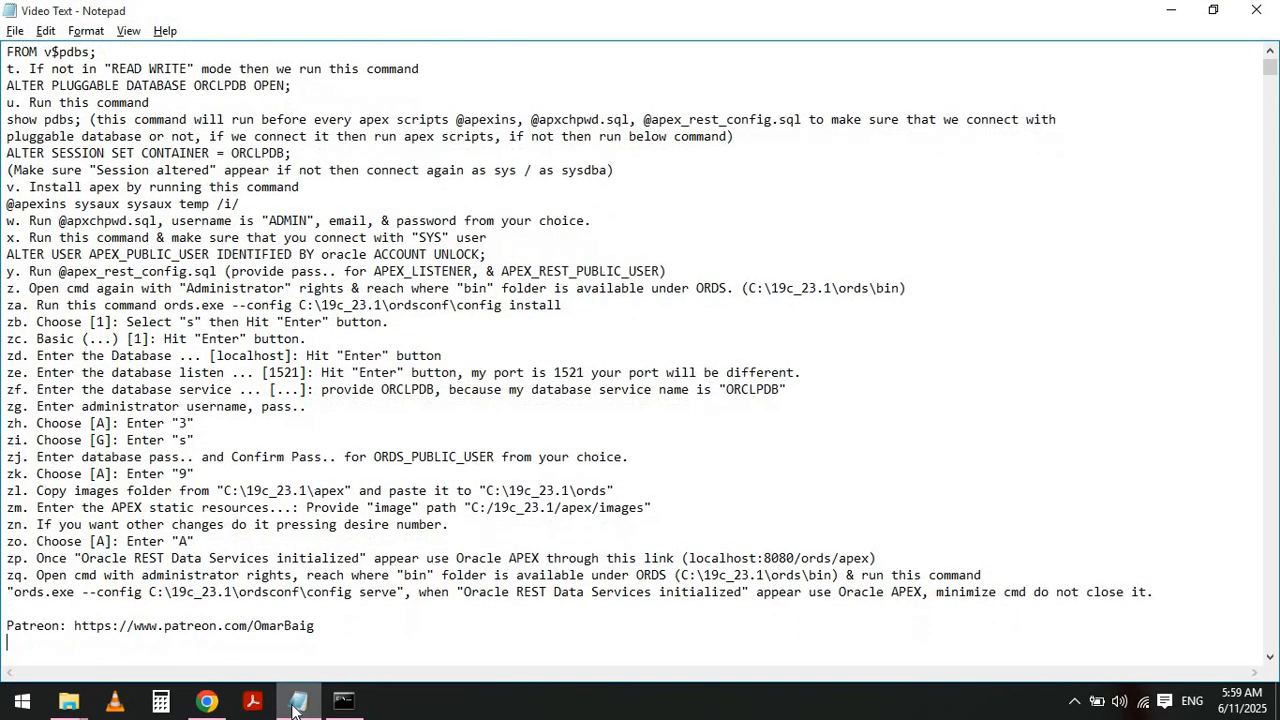
key(shift+Down)
key(shift+Down)
key(shift+Down)
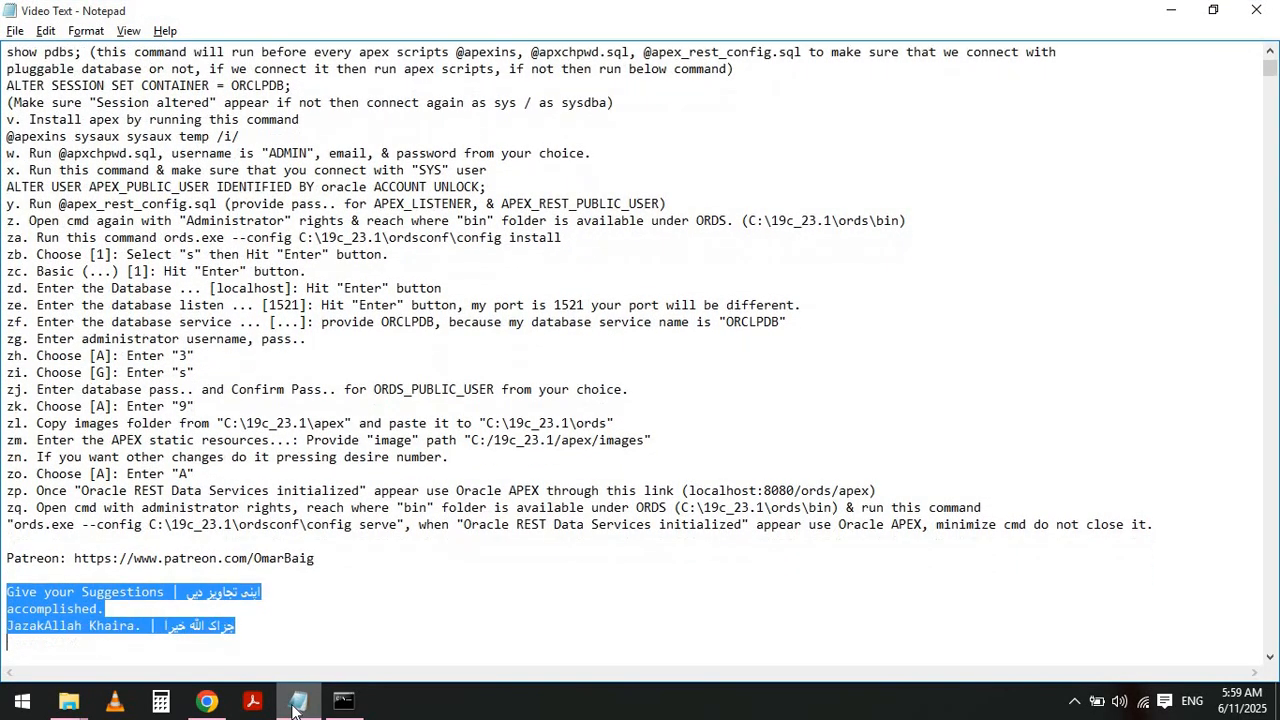